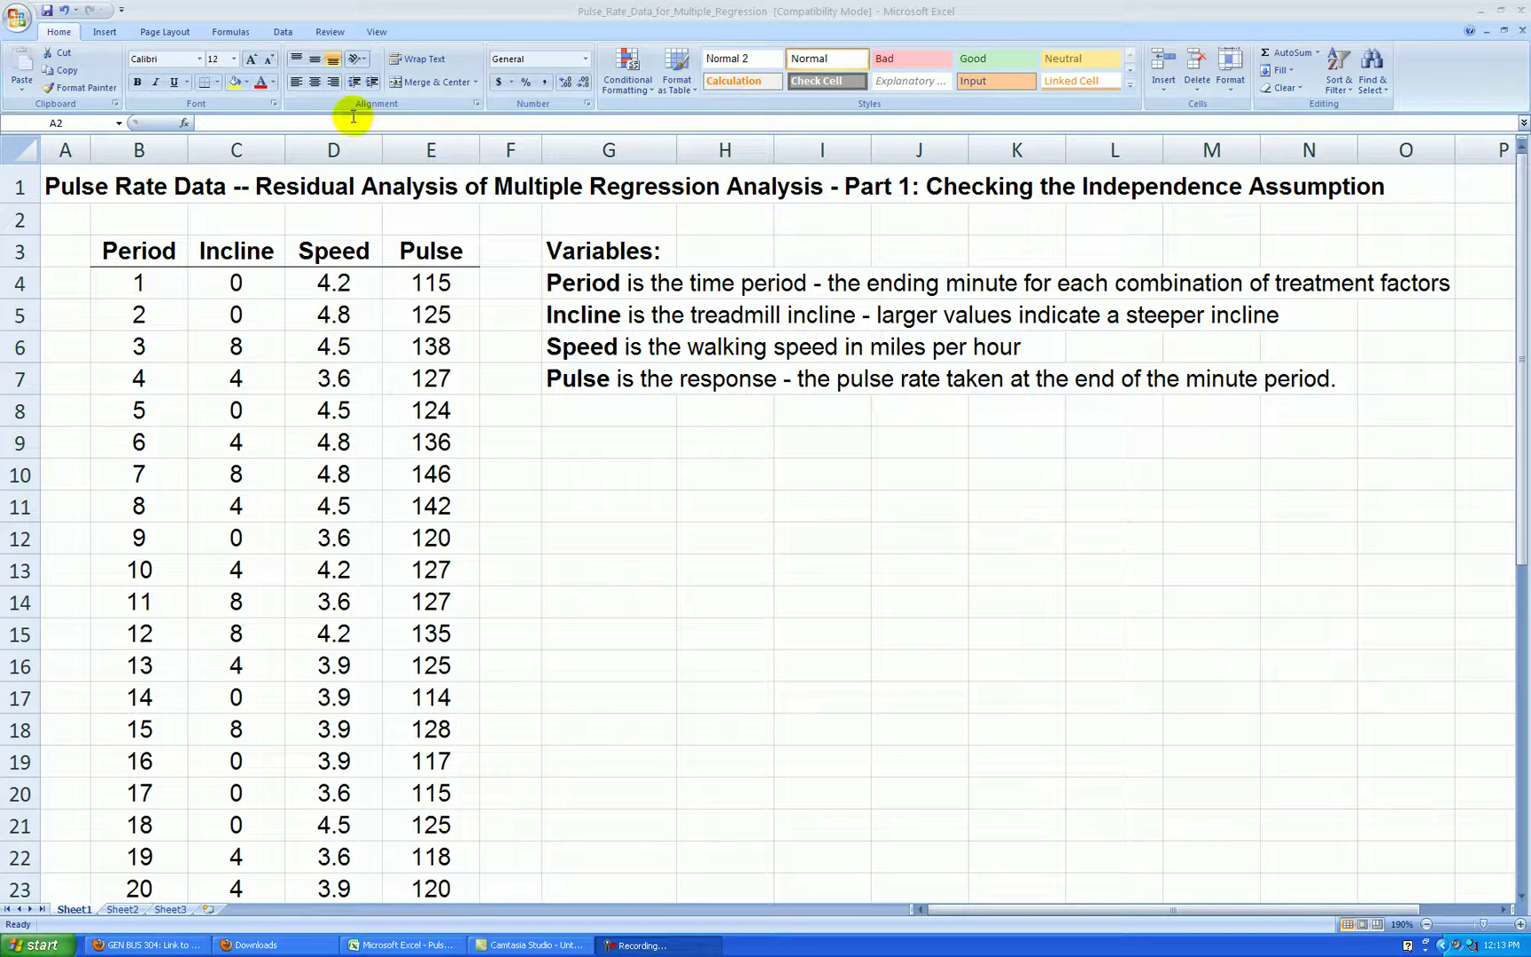
Open the Regression tool from Data Analysis.
click(284, 36)
click(284, 35)
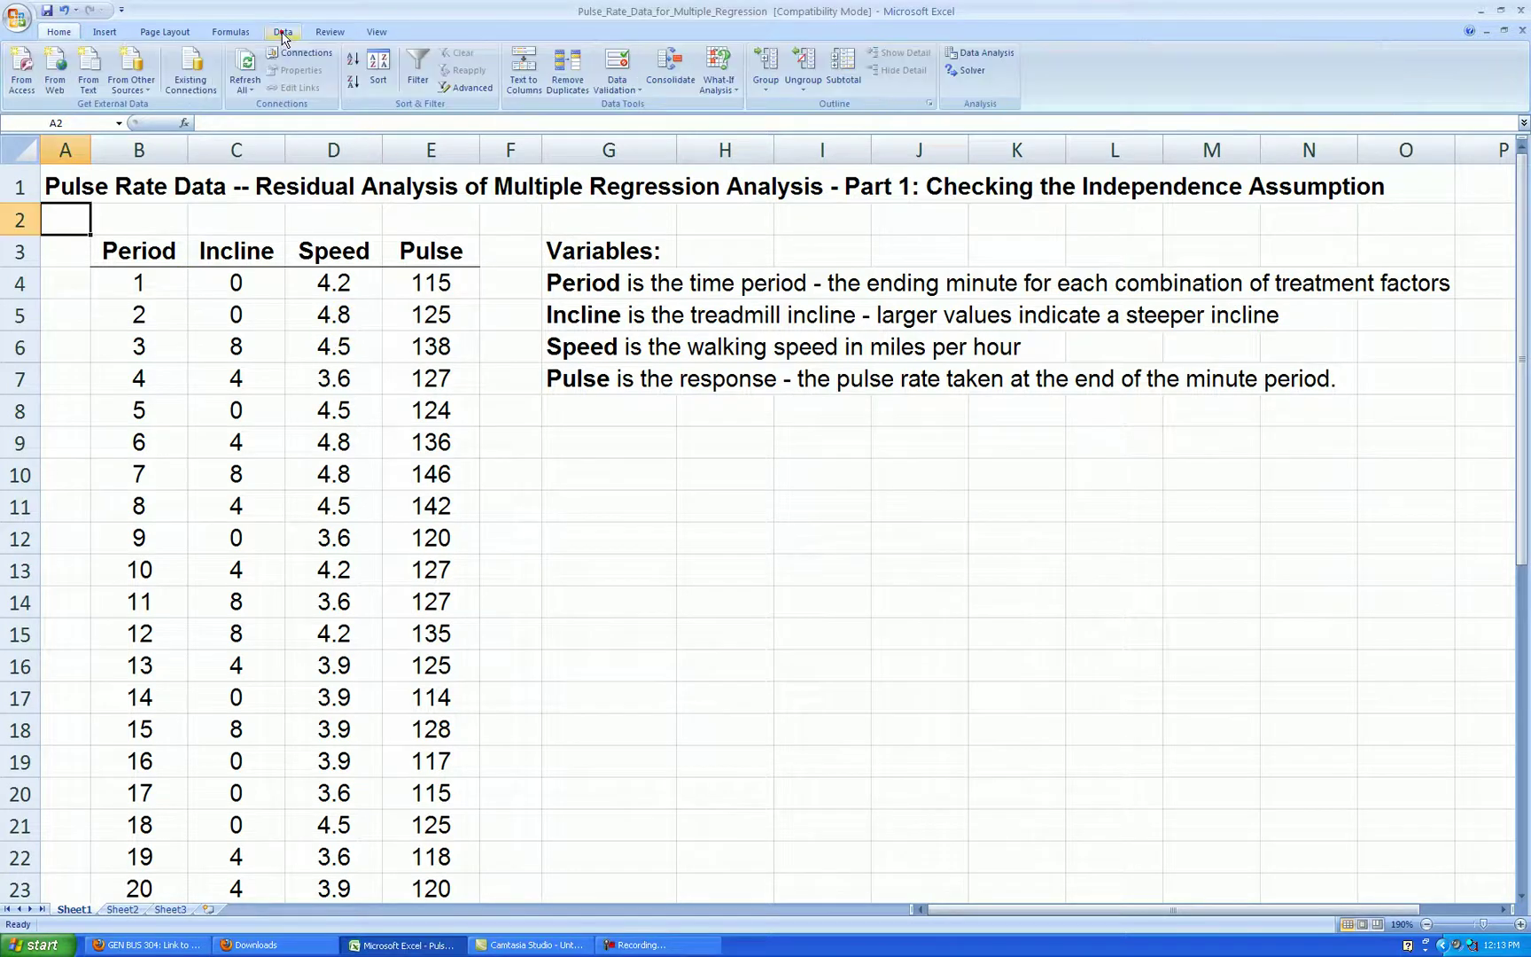
click(982, 53)
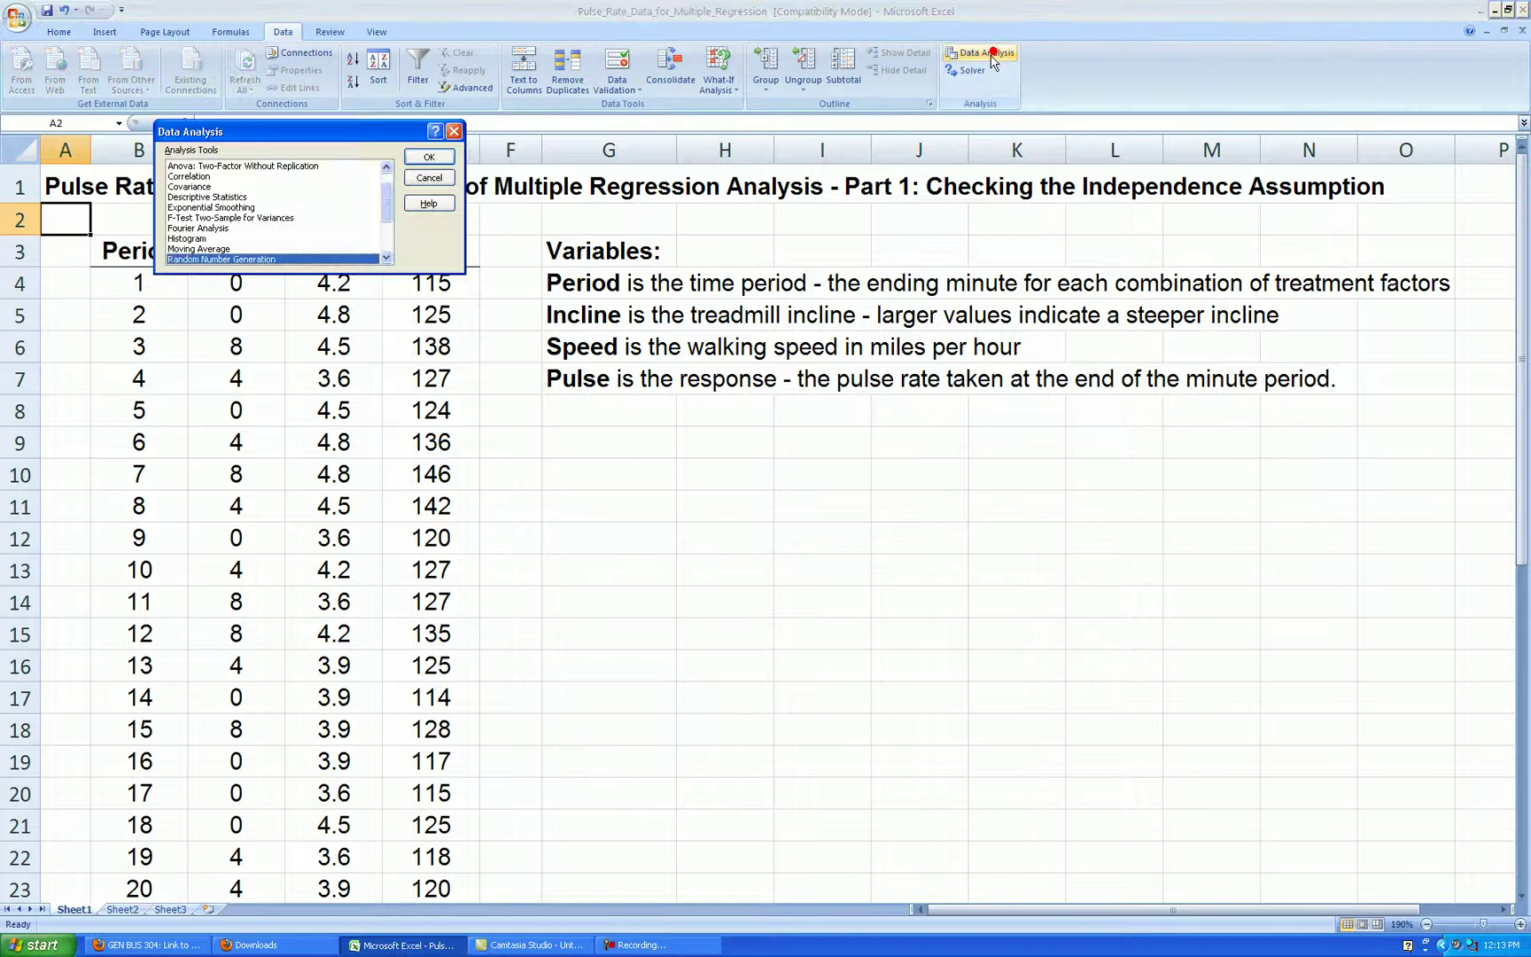
click(384, 239)
click(204, 207)
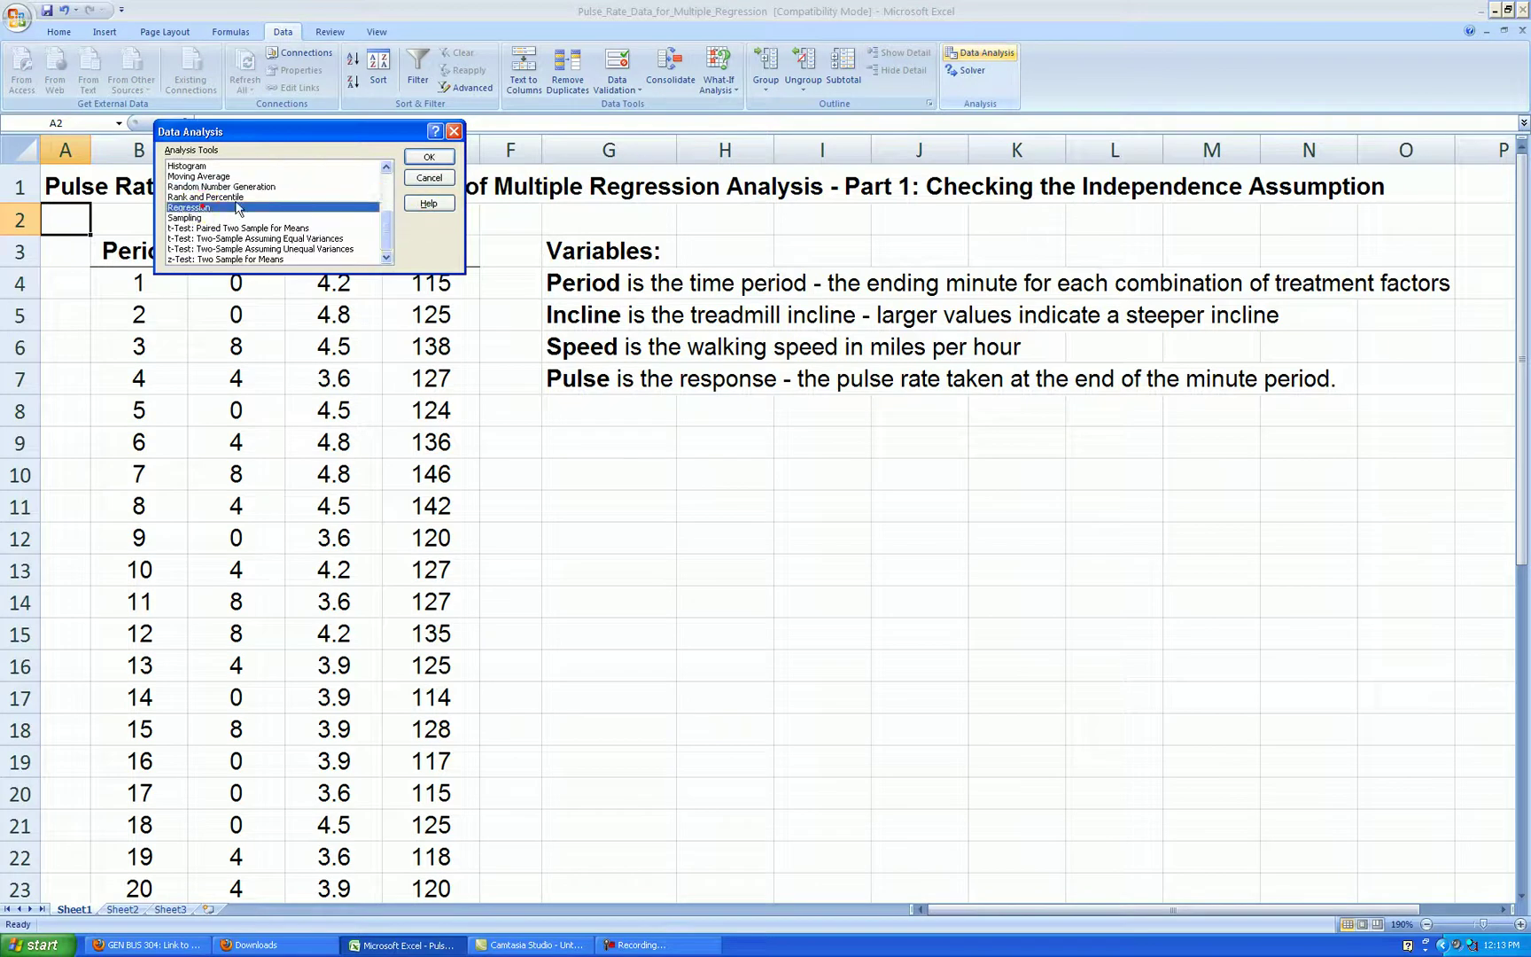
click(429, 156)
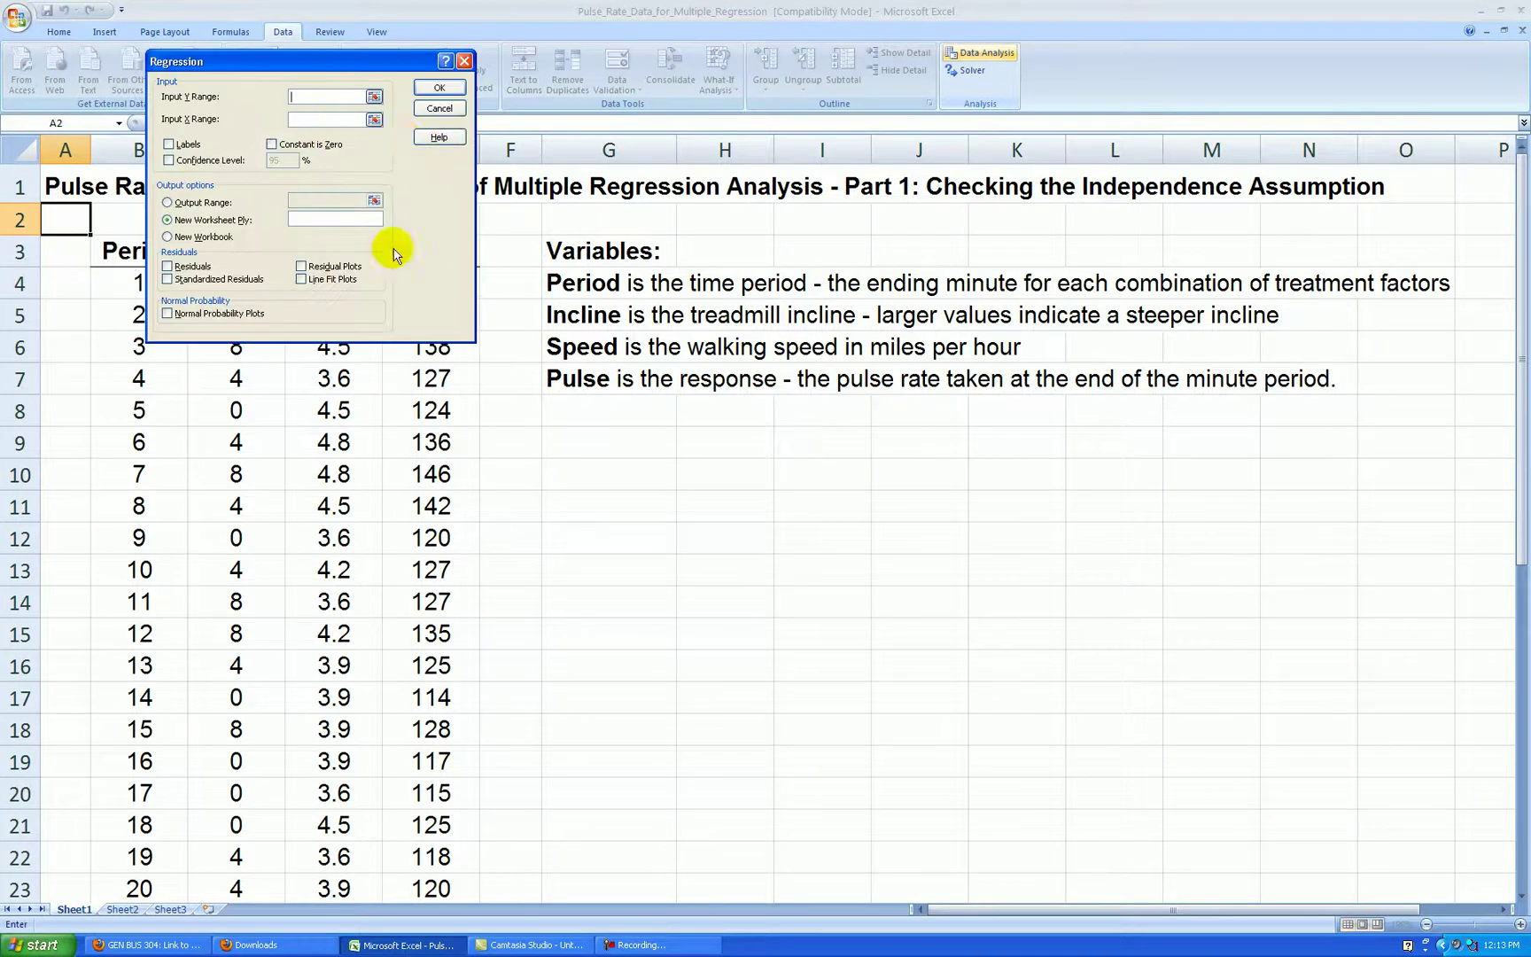
Set the Y range to Pulse E3:E33 and the X range to Incline and Speed C3:D33.
drag(388, 61, 805, 230)
drag(427, 251, 417, 329)
key(ctrl+shift+Down)
click(750, 281)
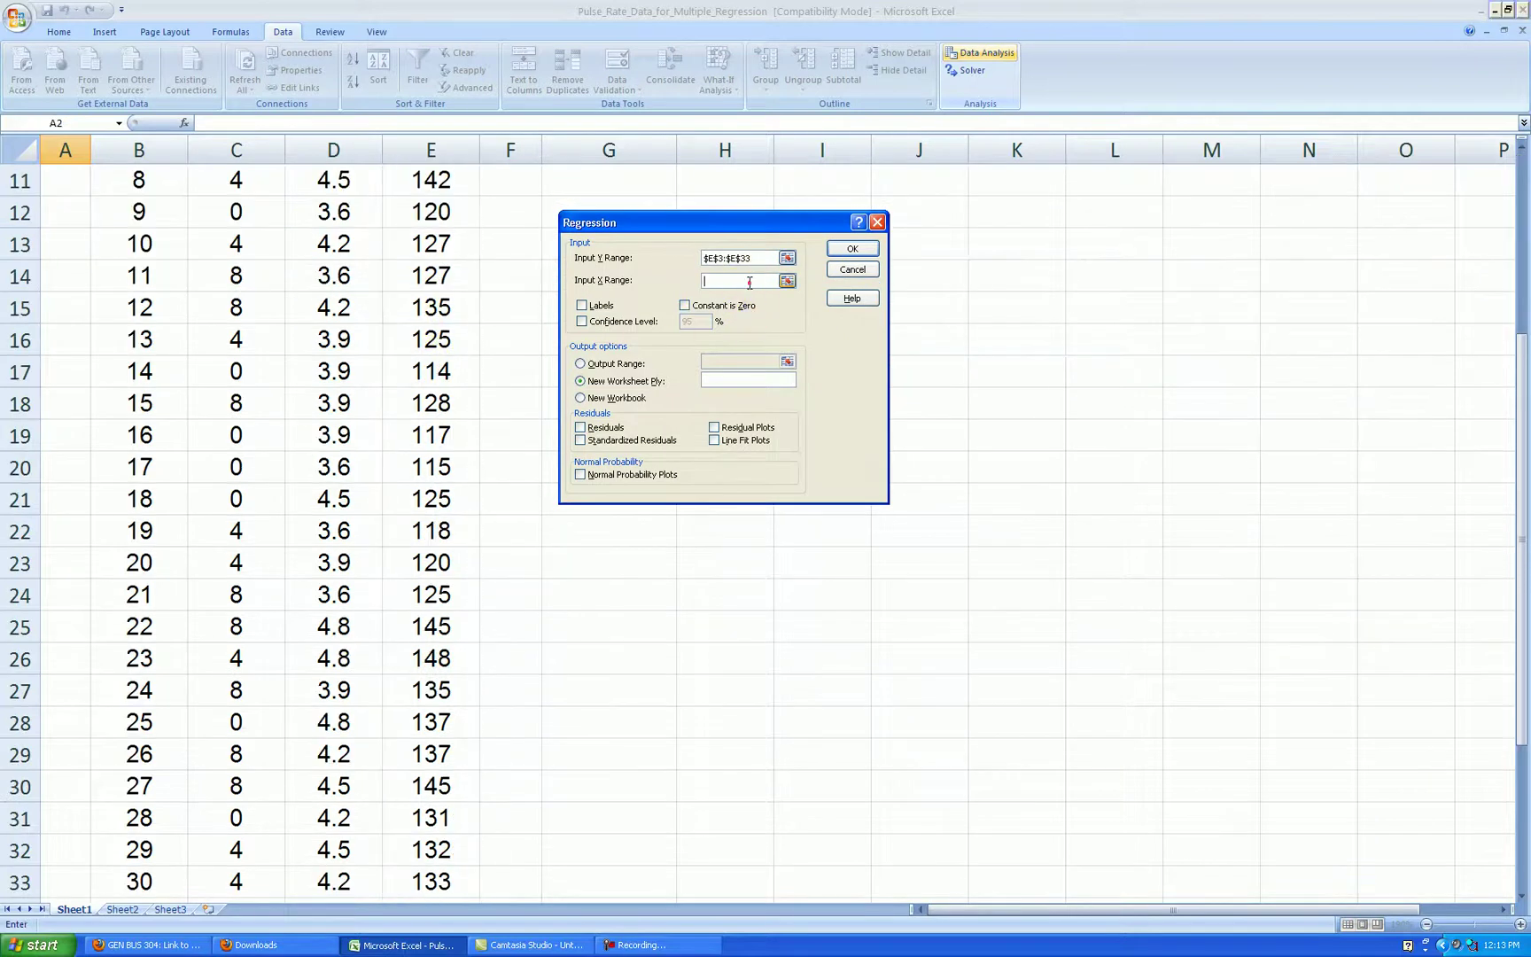
scroll(750, 281, up, 3)
drag(256, 259, 347, 334)
key(ctrl+shift+Down)
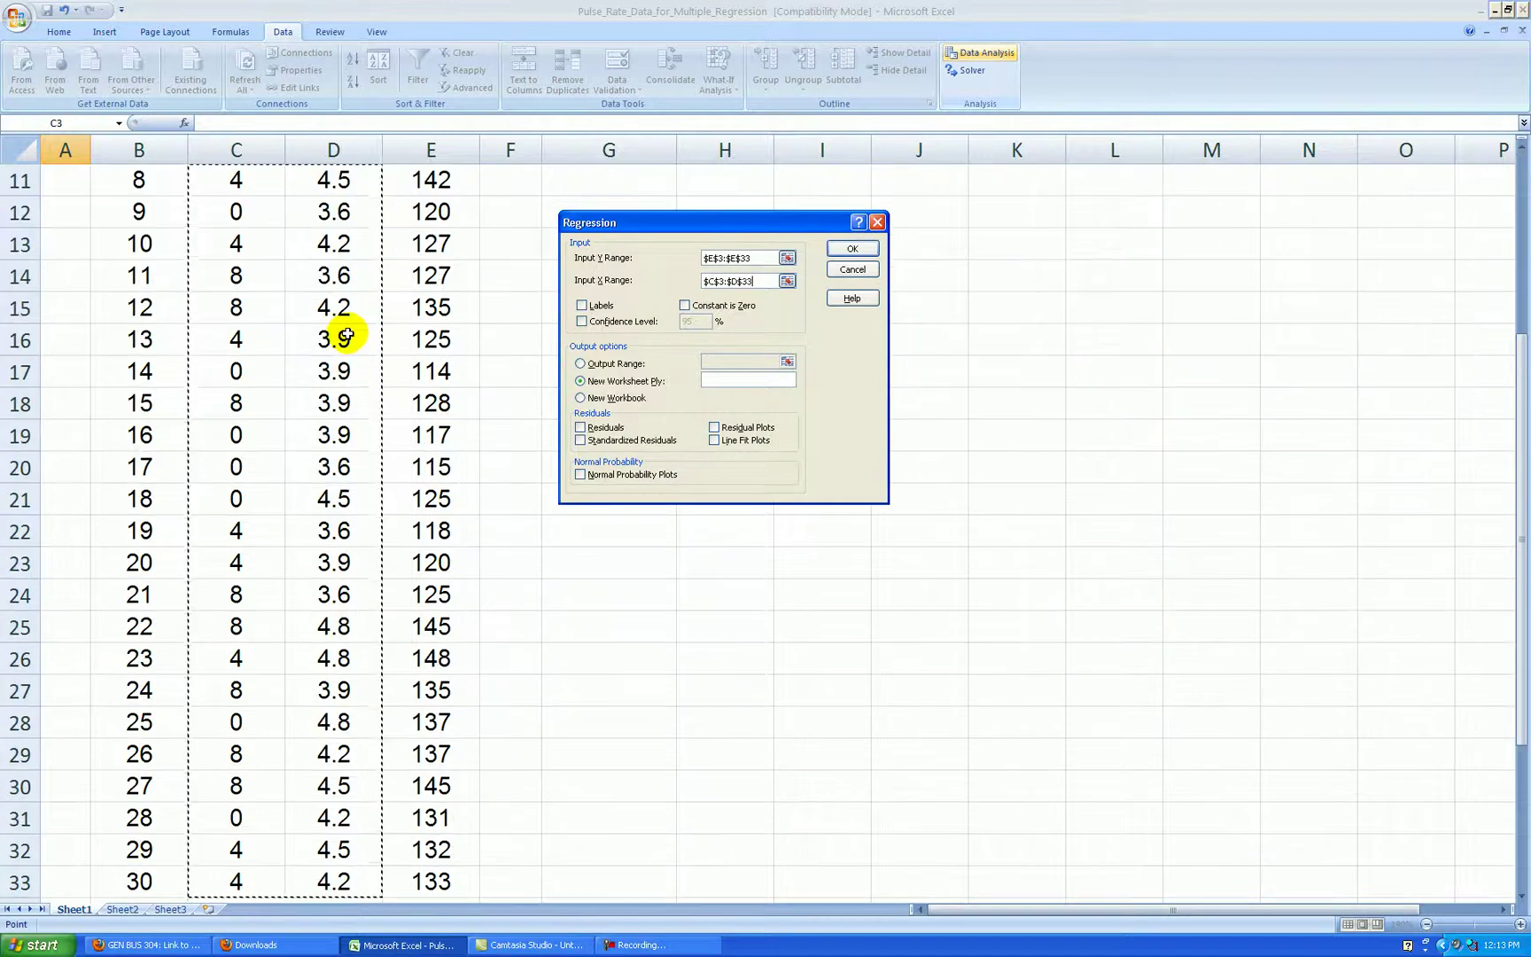
Enable Labels, output at G9, standardized residuals and residual plots, then run the regression.
click(582, 306)
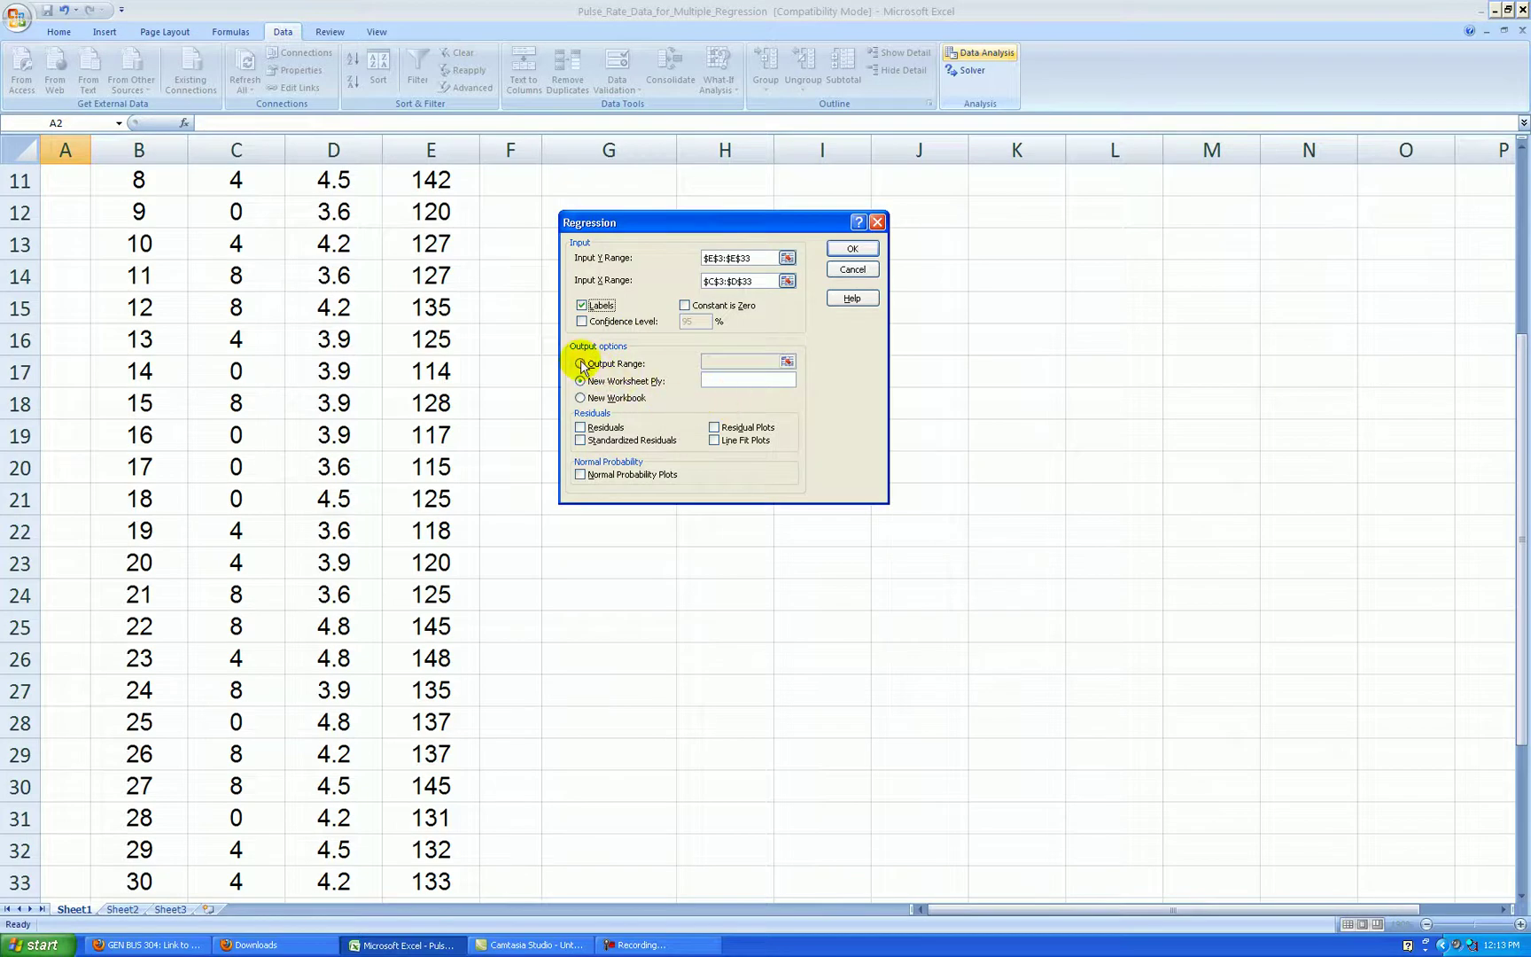
click(581, 364)
click(728, 362)
click(548, 372)
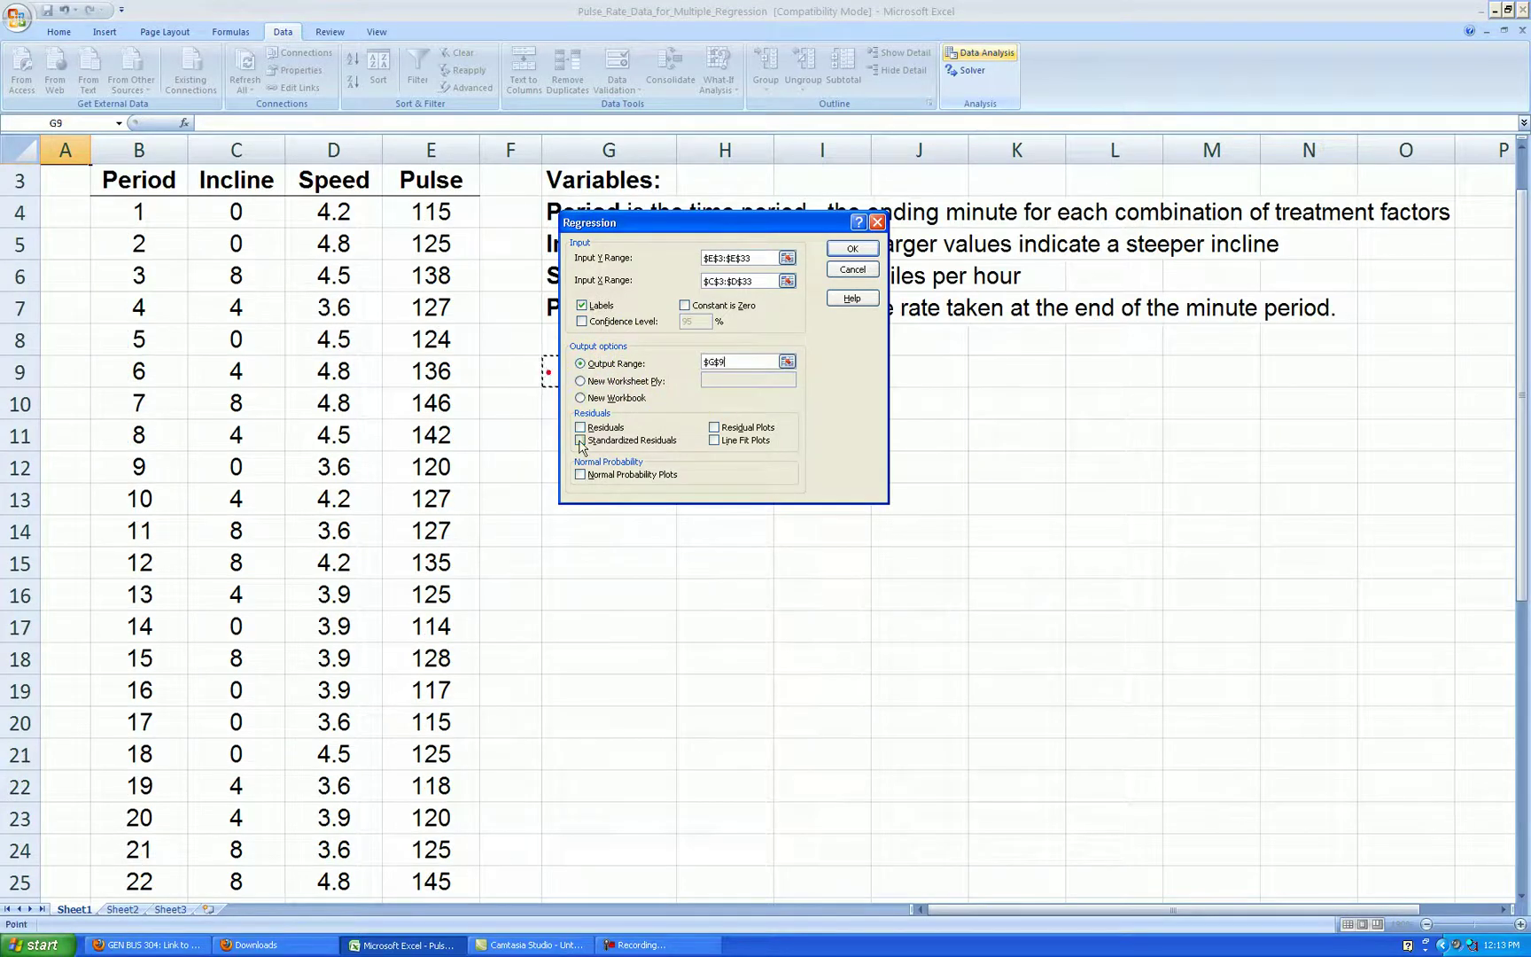
drag(720, 223, 886, 243)
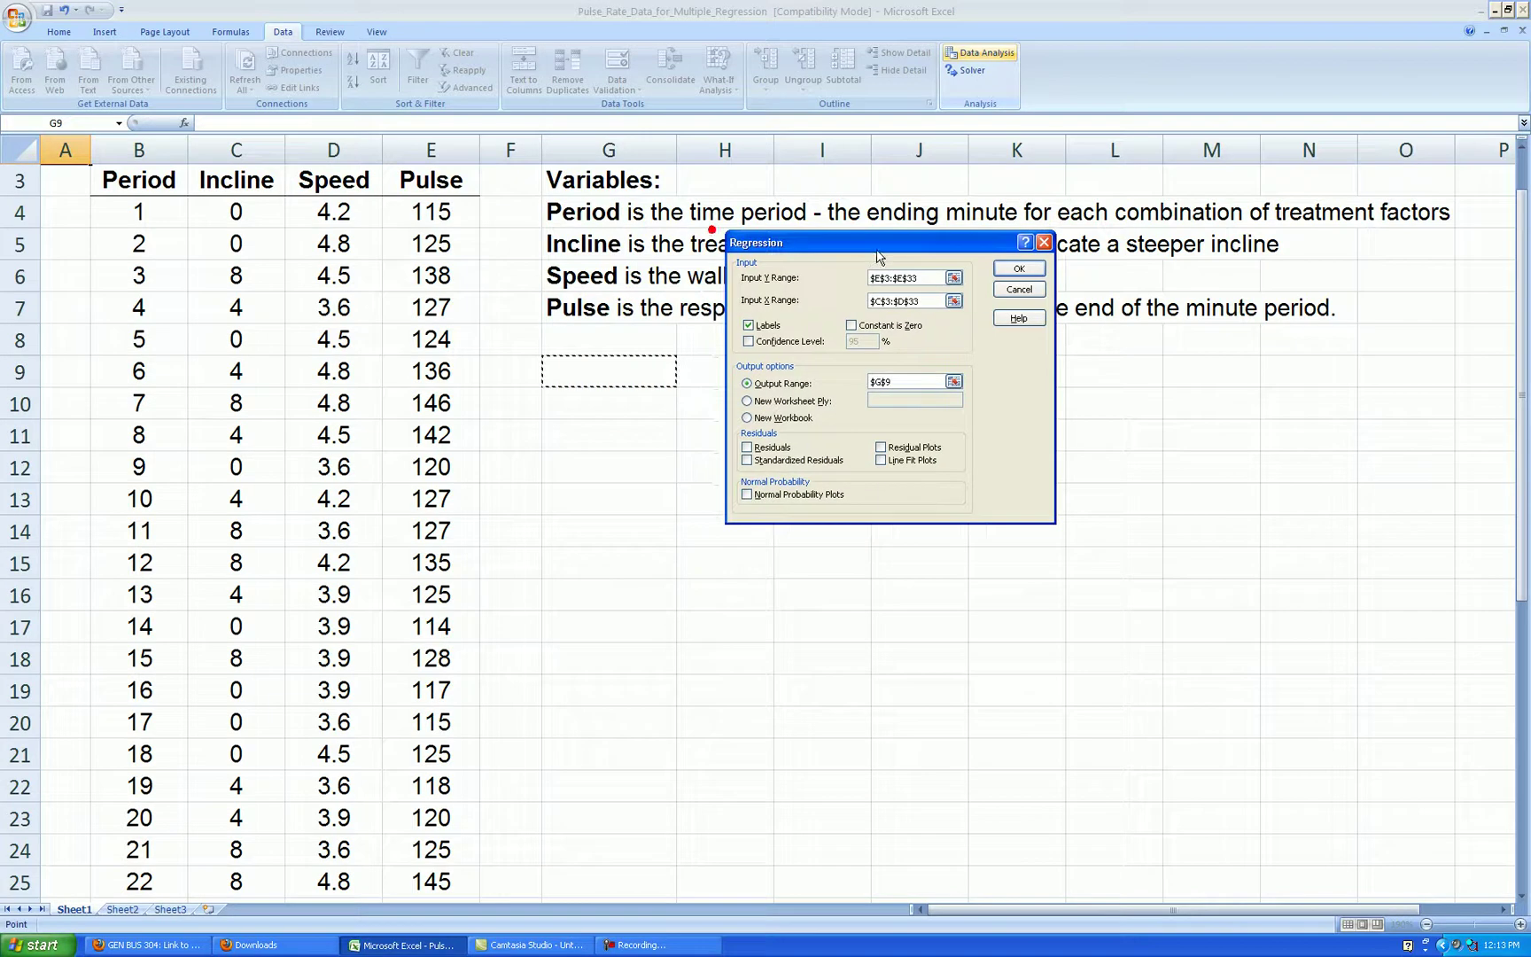
click(749, 461)
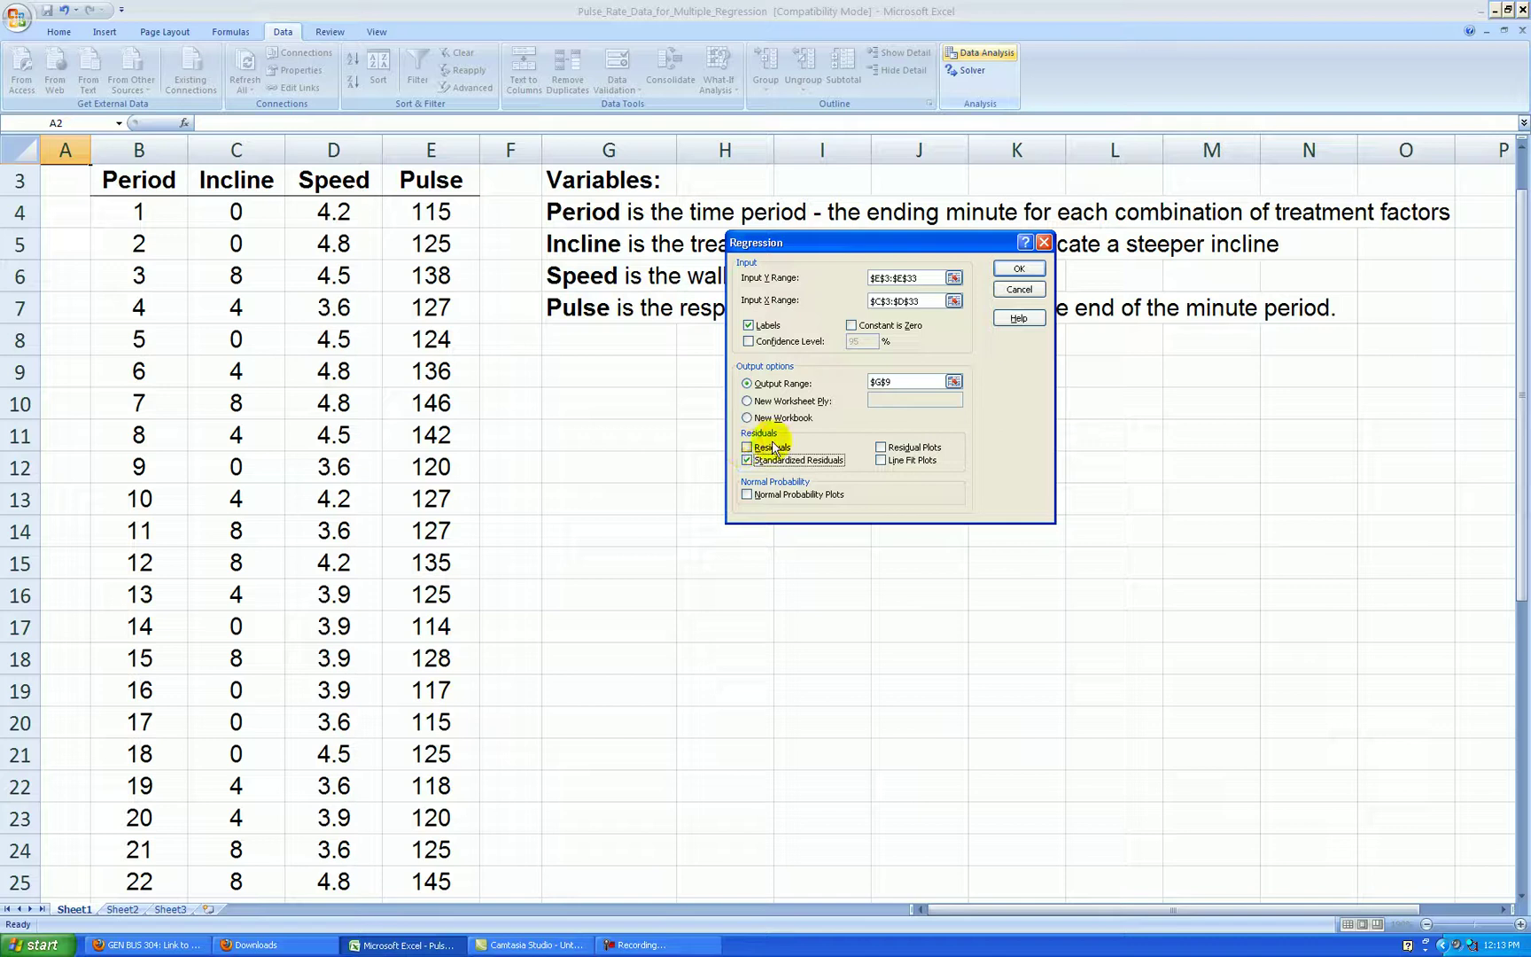
click(882, 449)
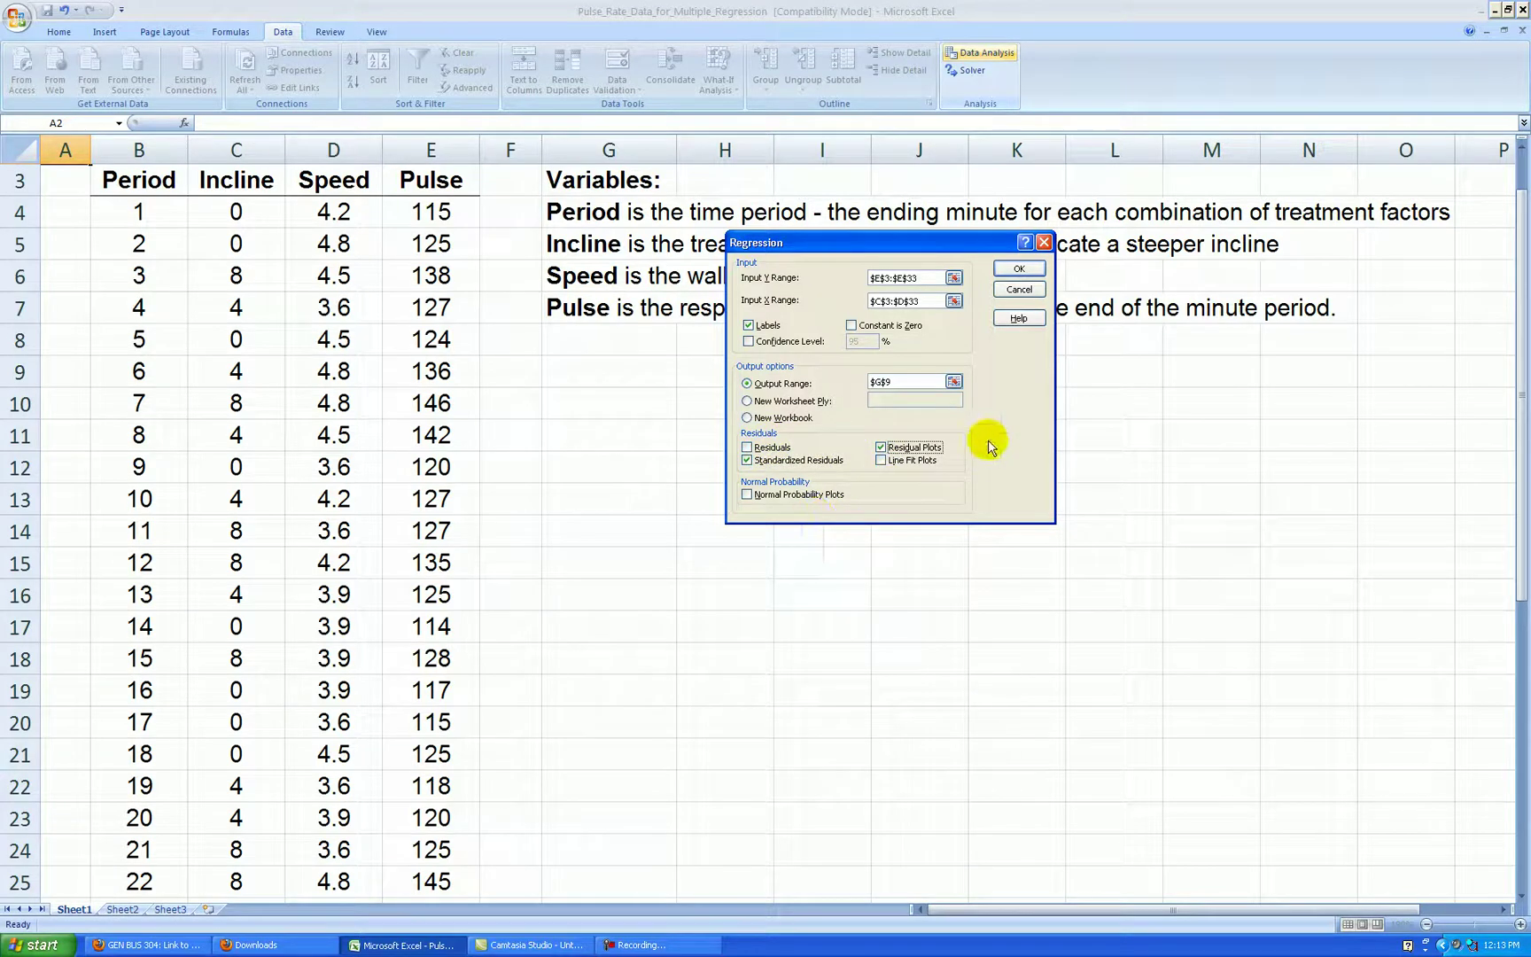
click(1021, 270)
Zoom out to bring the whole regression output into view.
scroll(914, 438, down, 3)
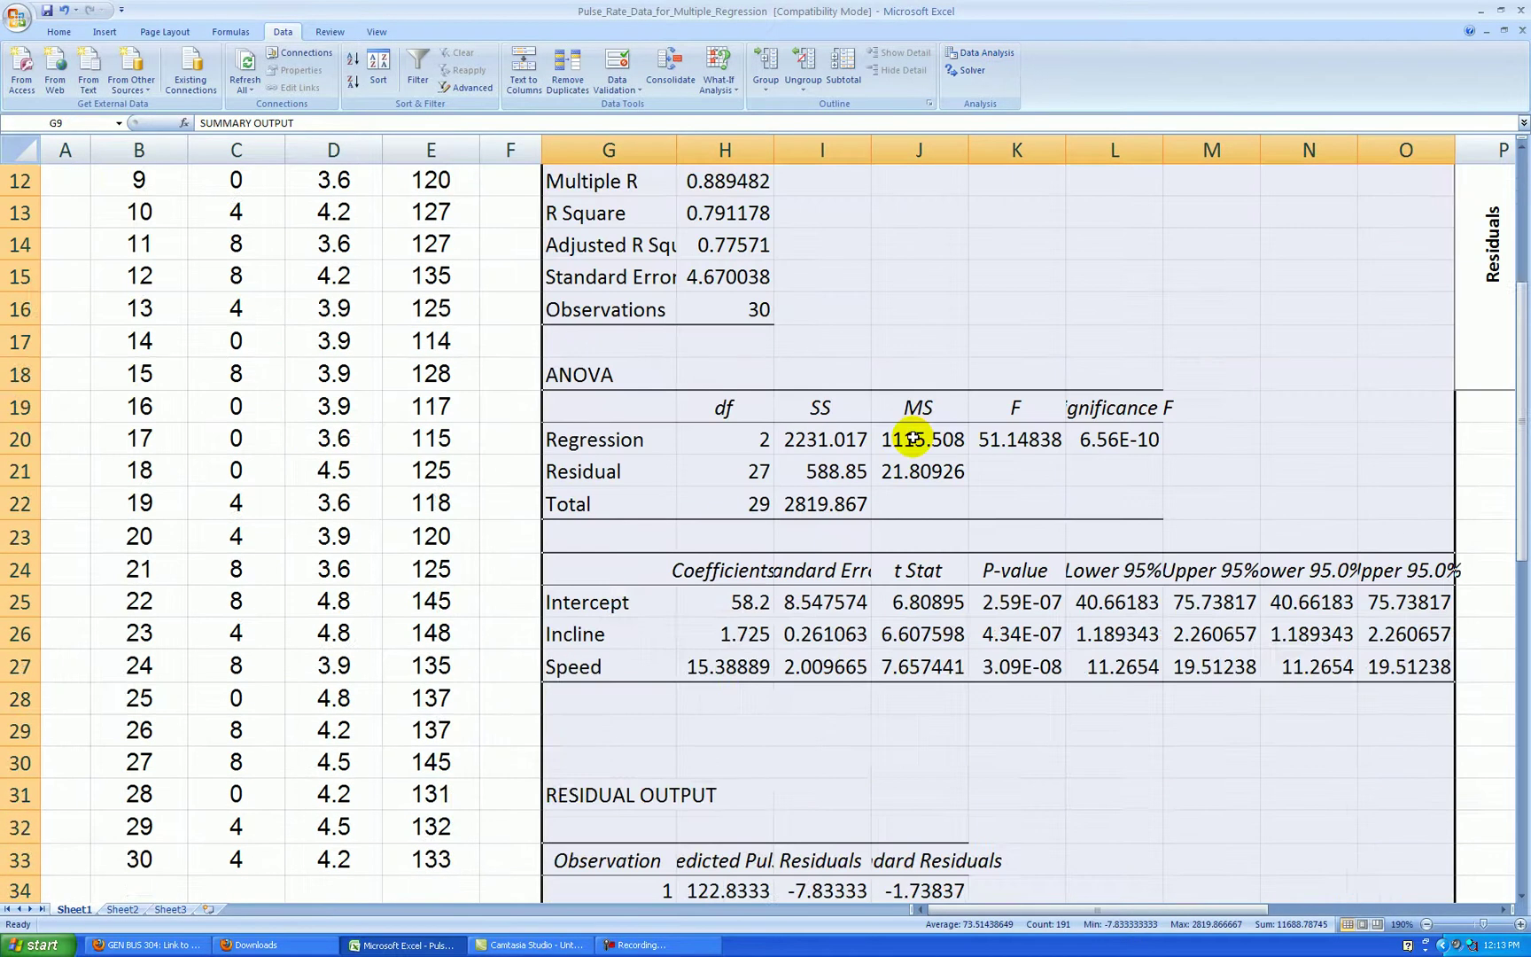
ctrl+scroll(887, 359, down, 2)
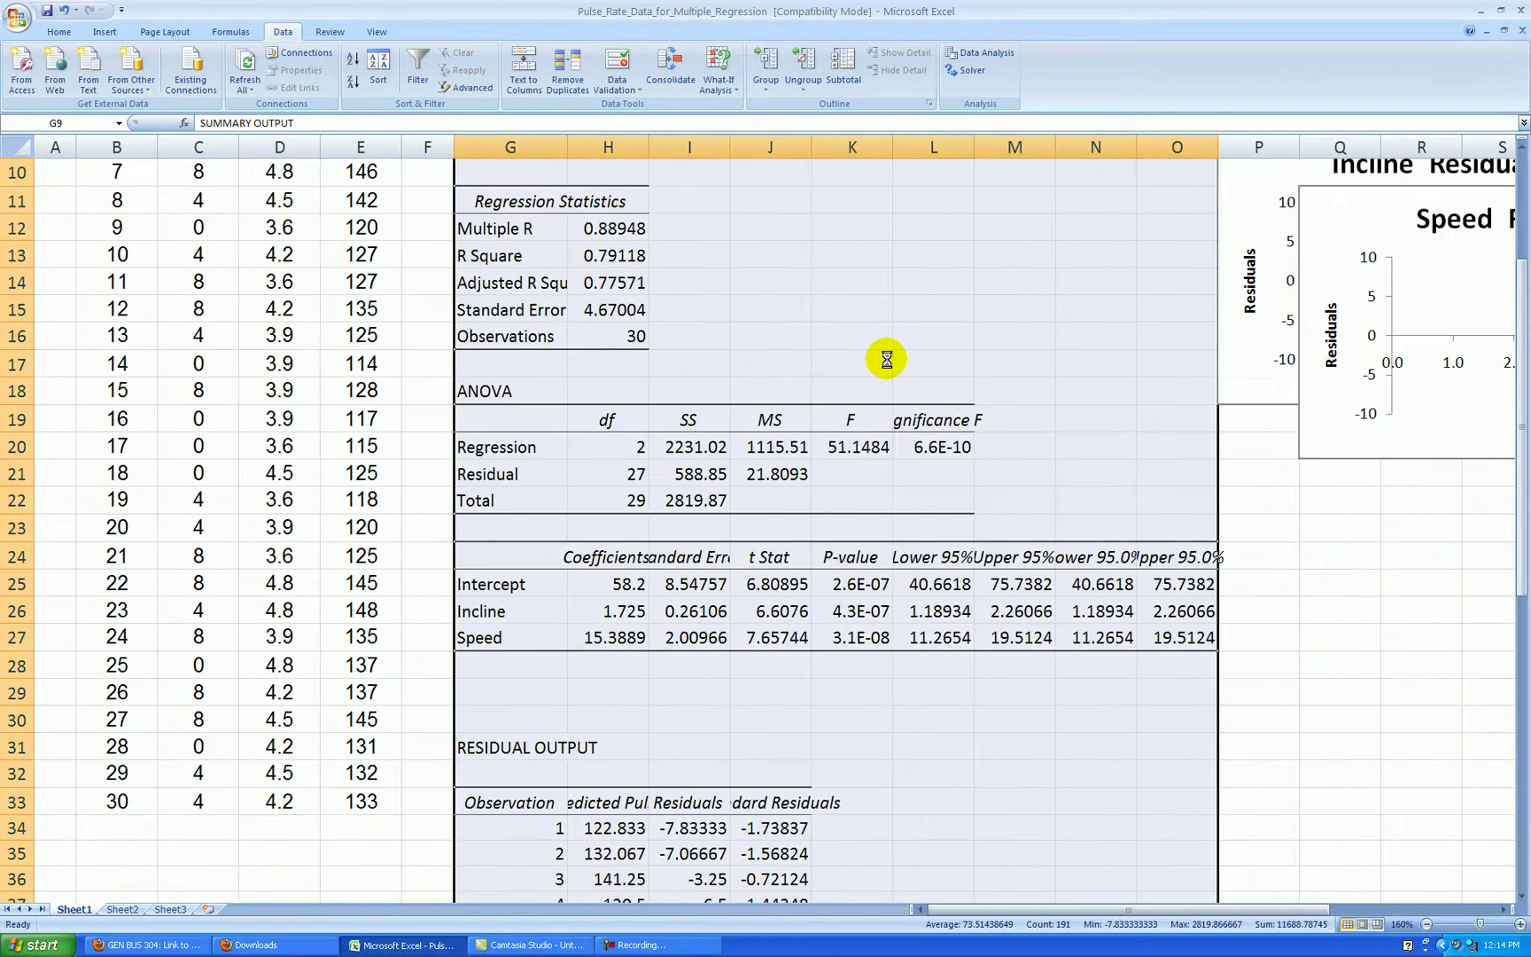
ctrl+scroll(886, 359, down, 1)
click(959, 535)
scroll(1053, 752, down, 1)
scroll(1035, 725, up, 1)
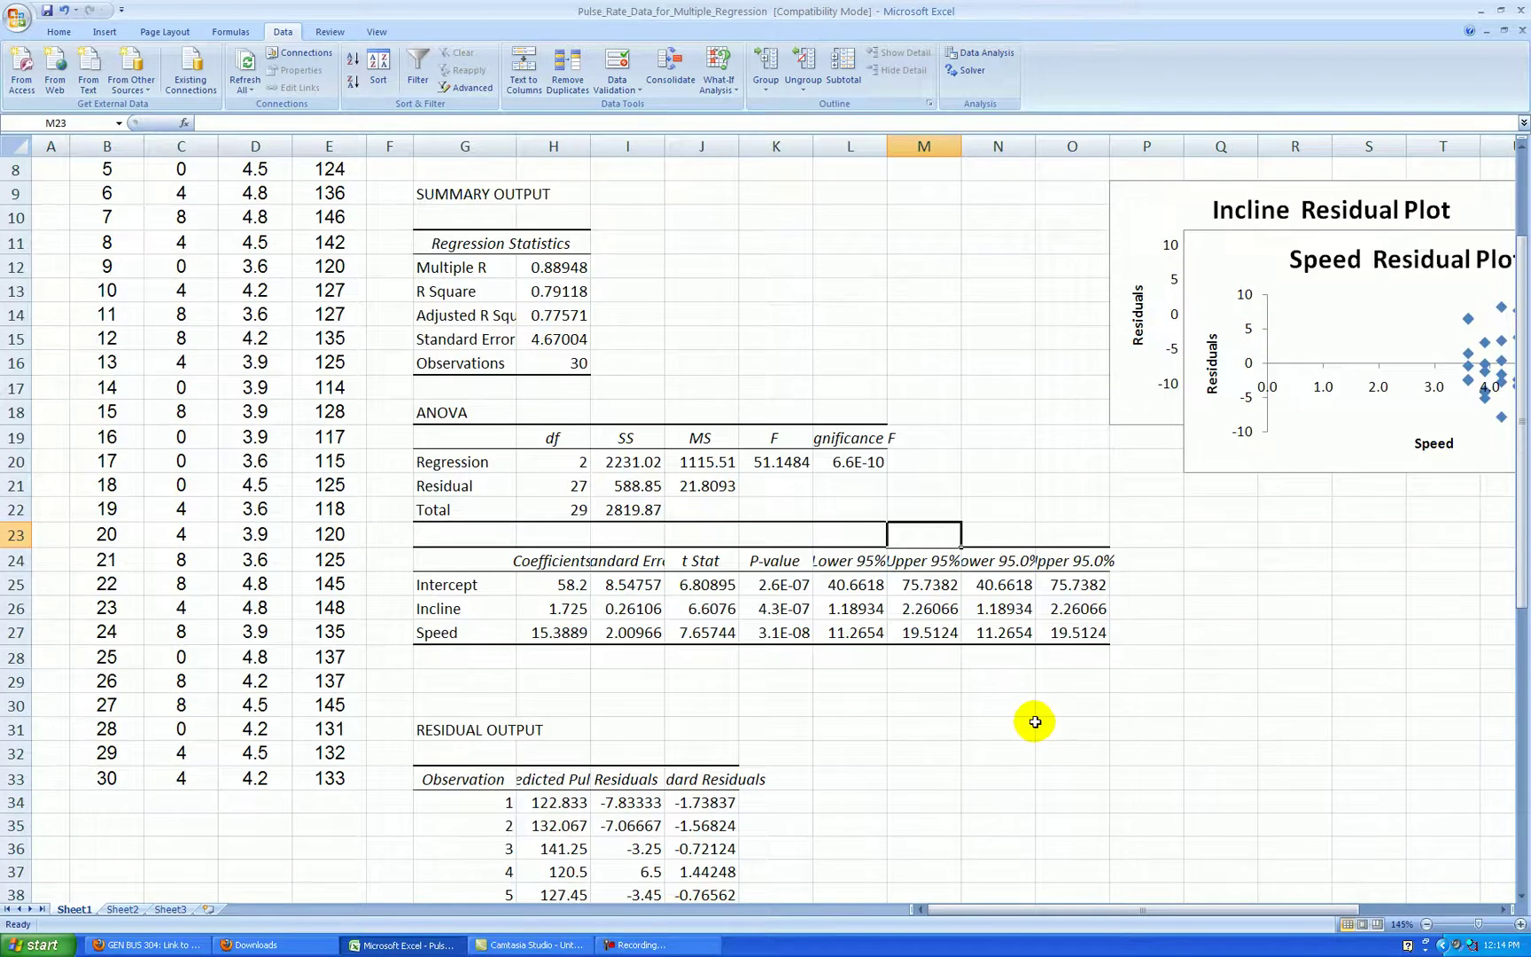
click(1016, 679)
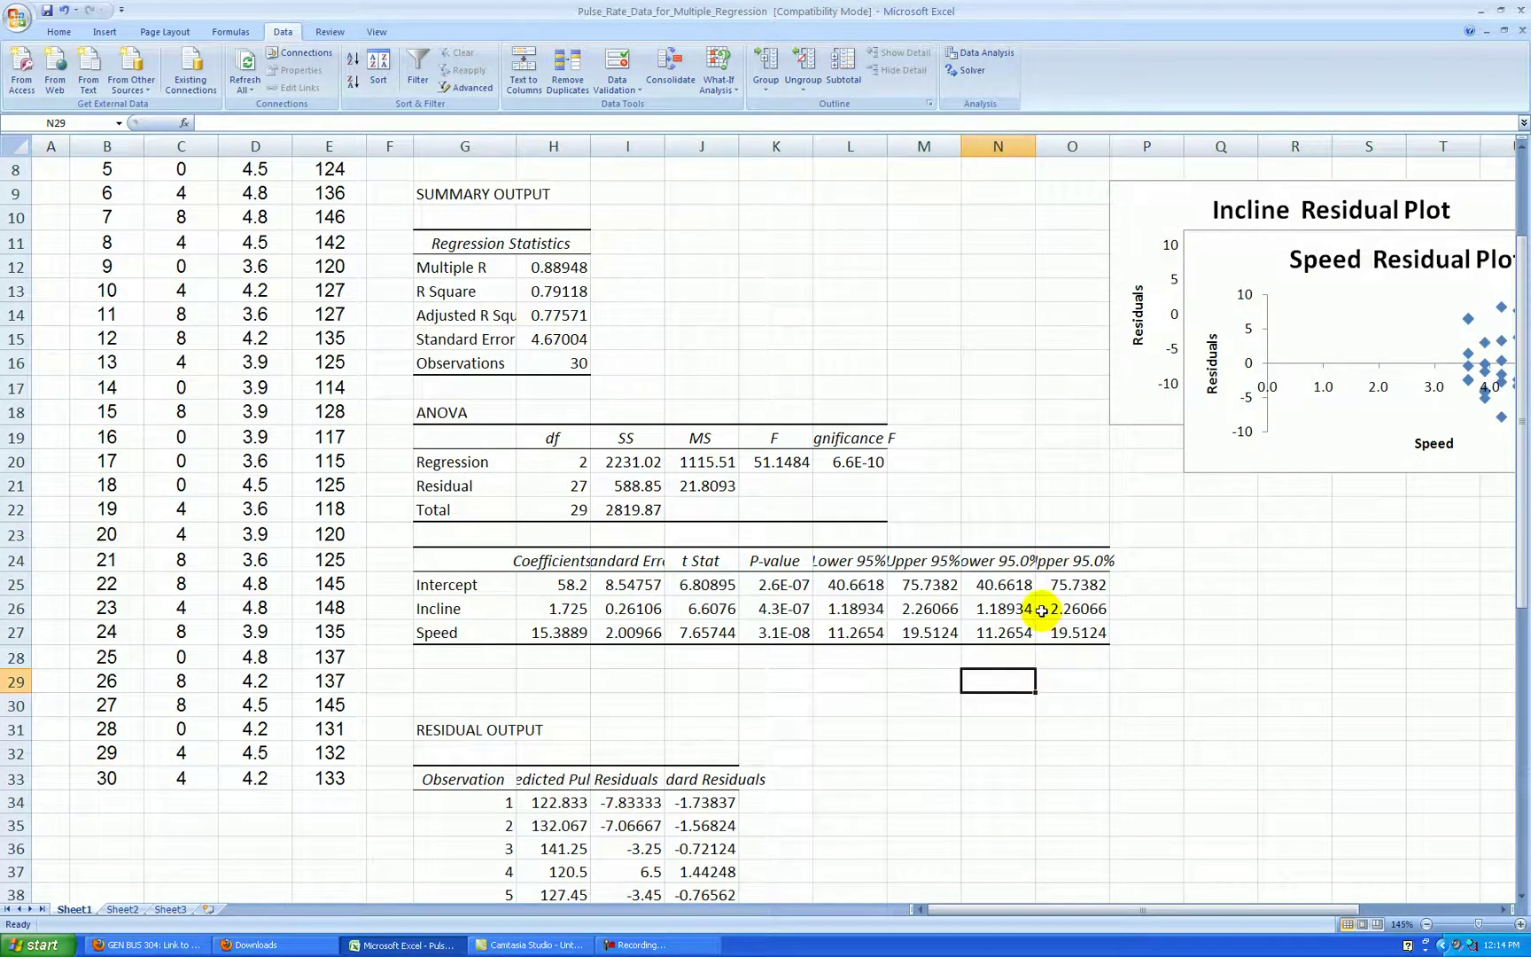
drag(1007, 501, 1110, 669)
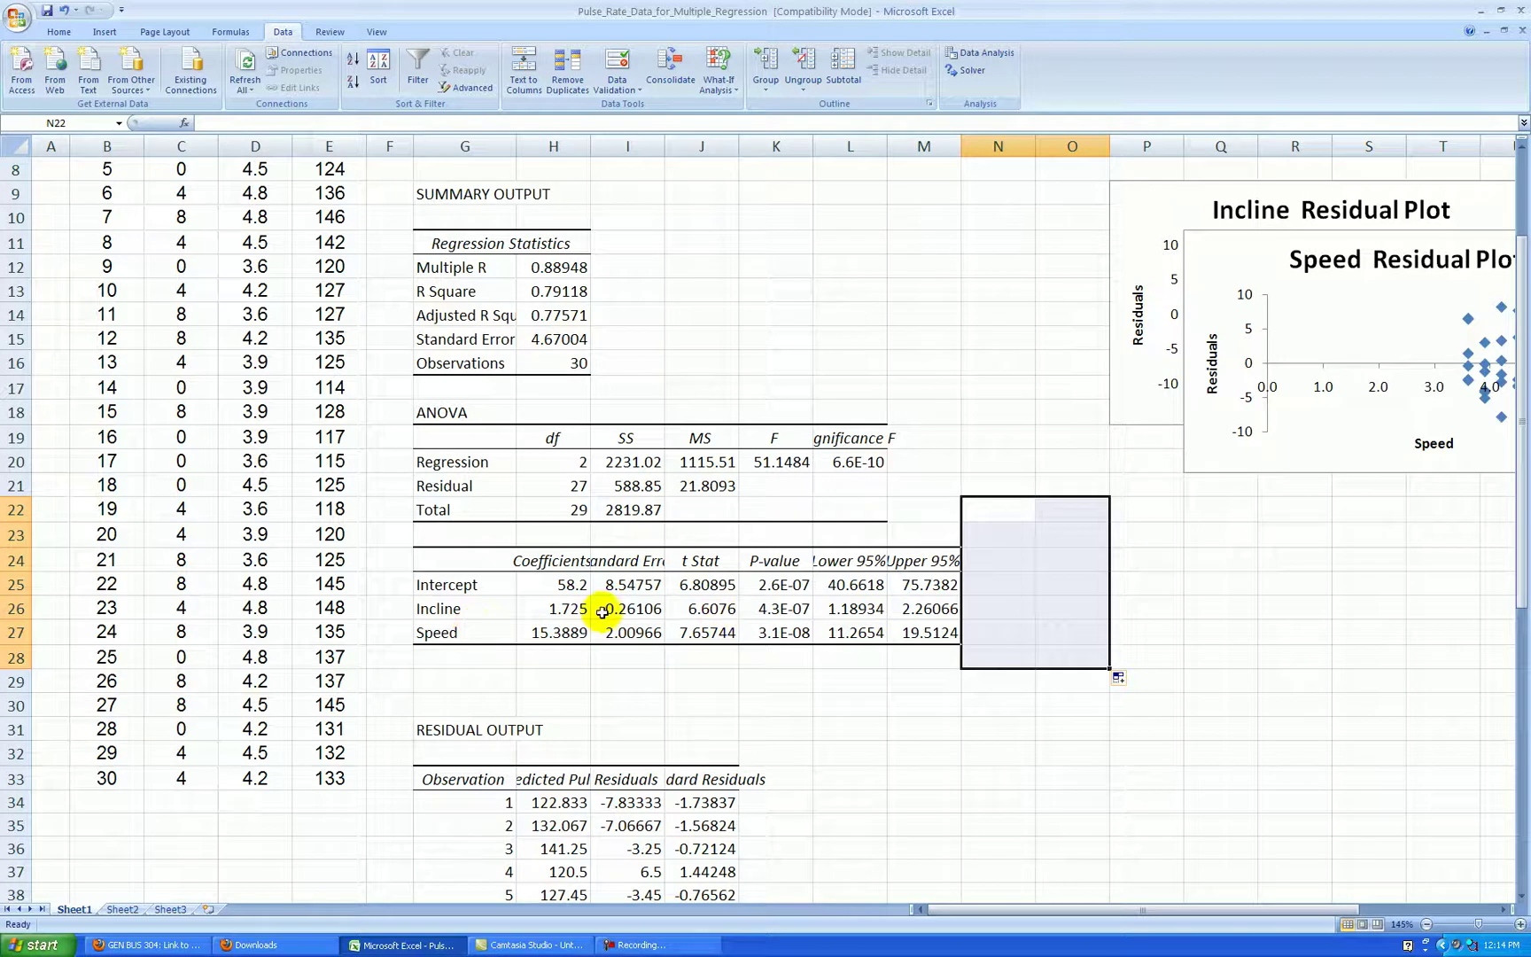
Rename G14 to 'Adj R Square' and widen column G to fit the labels.
click(485, 315)
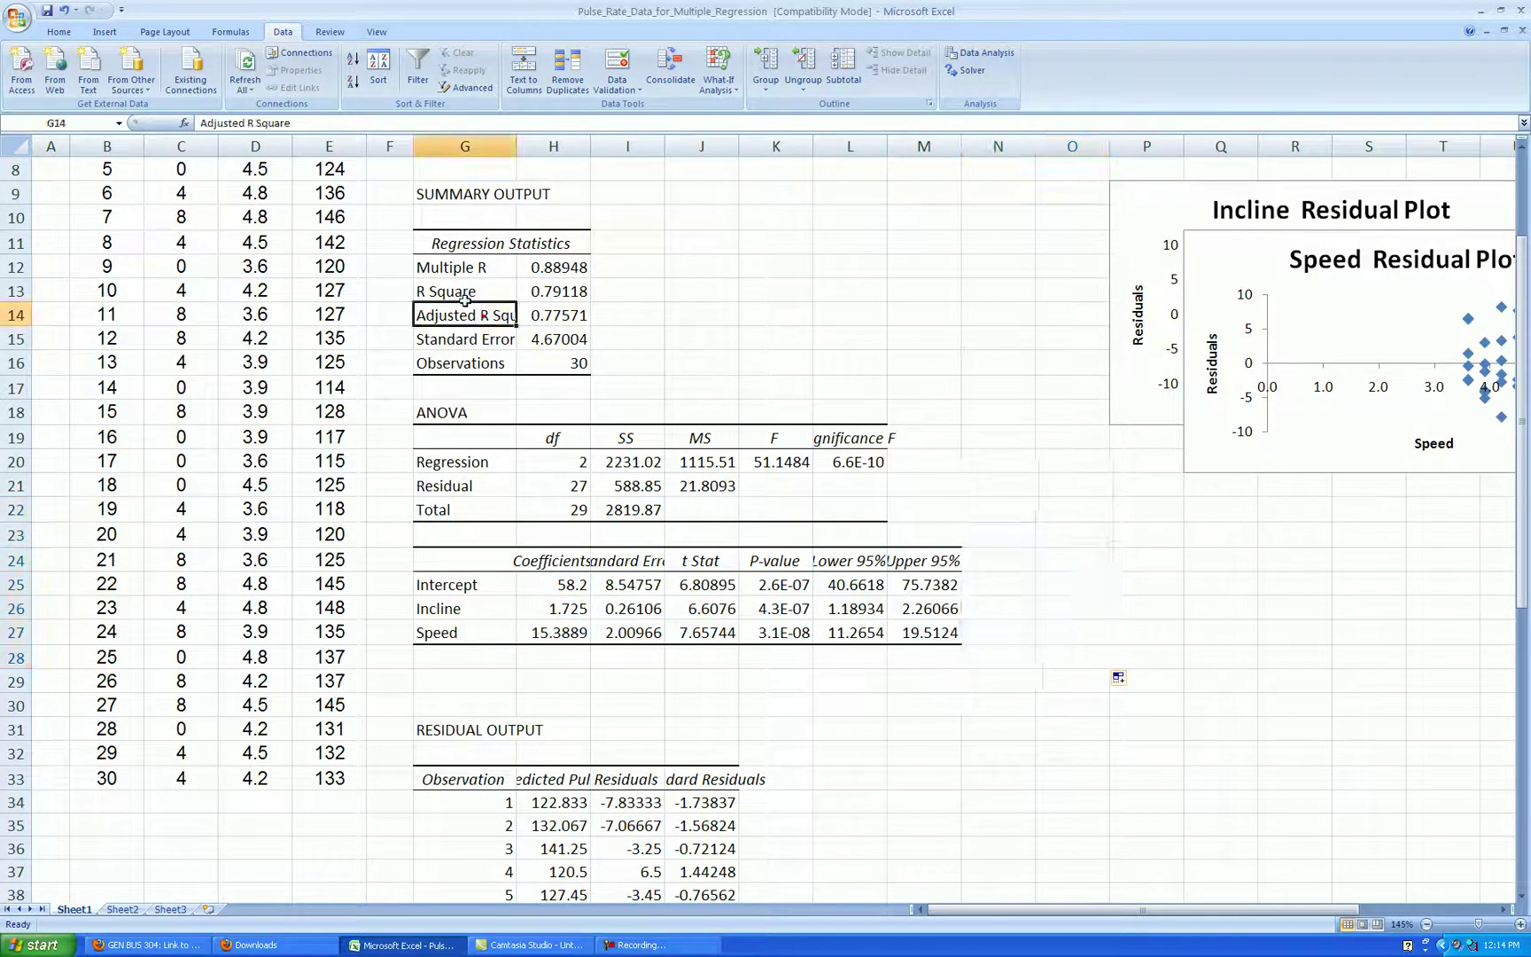
click(246, 122)
key(BackSpace)
key(BackSpace)
key(BackSpace)
key(Return)
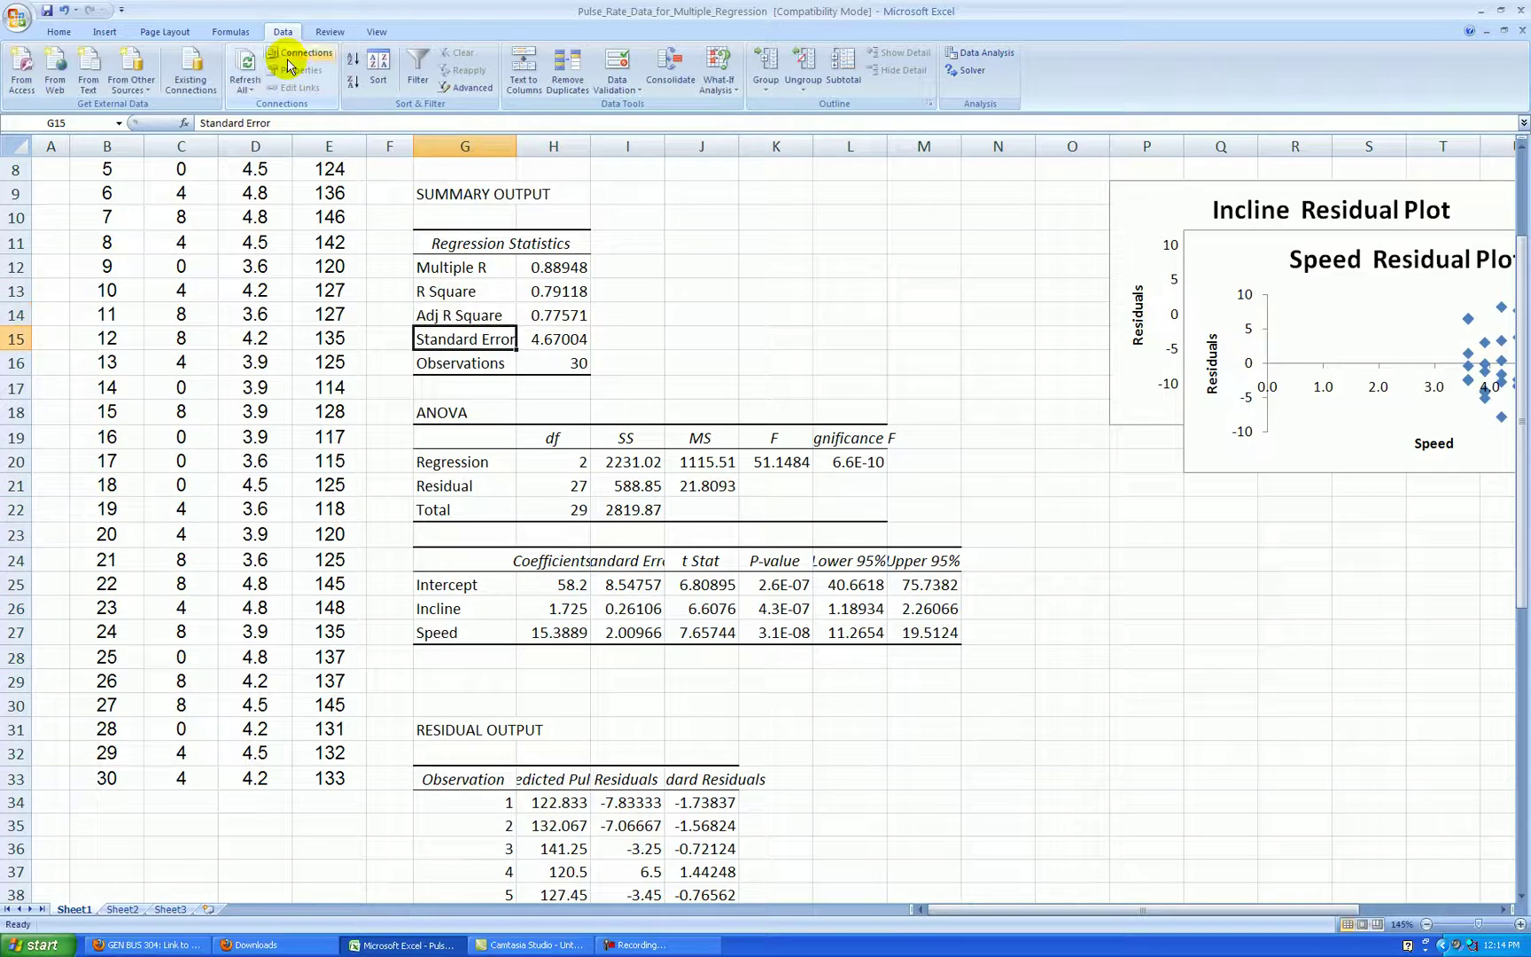
drag(516, 145, 517, 145)
click(657, 242)
Select the regression statistics, ANOVA and coefficient value ranges together.
drag(554, 267, 557, 339)
ctrl+drag(633, 462, 859, 509)
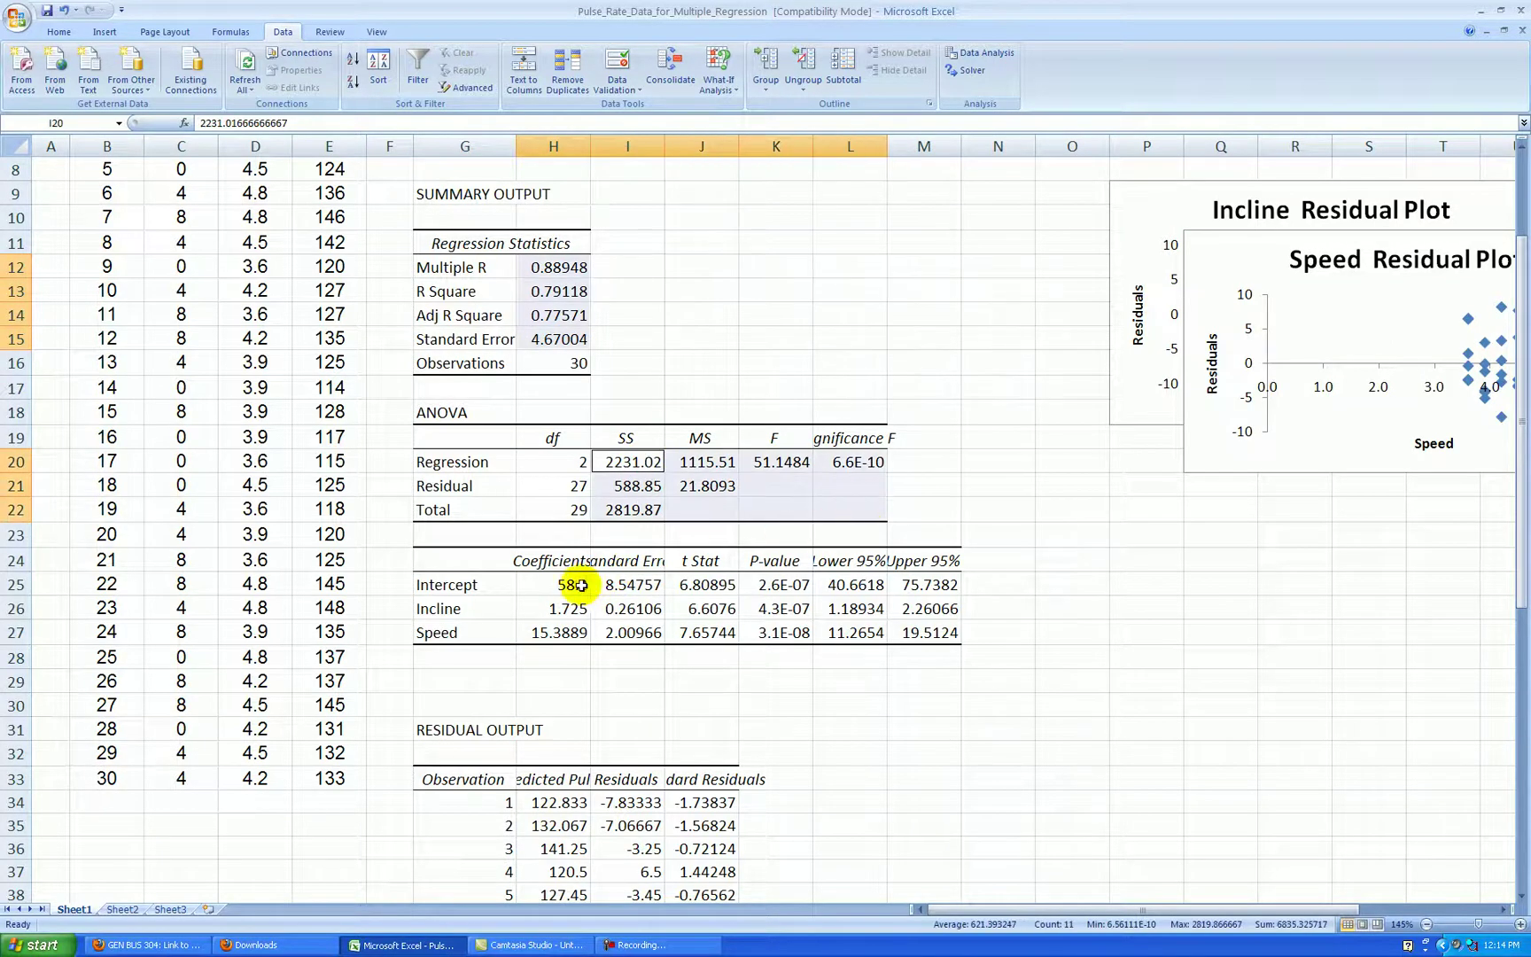
ctrl+drag(574, 584, 927, 636)
Format the selected output values to three decimal places.
click(60, 31)
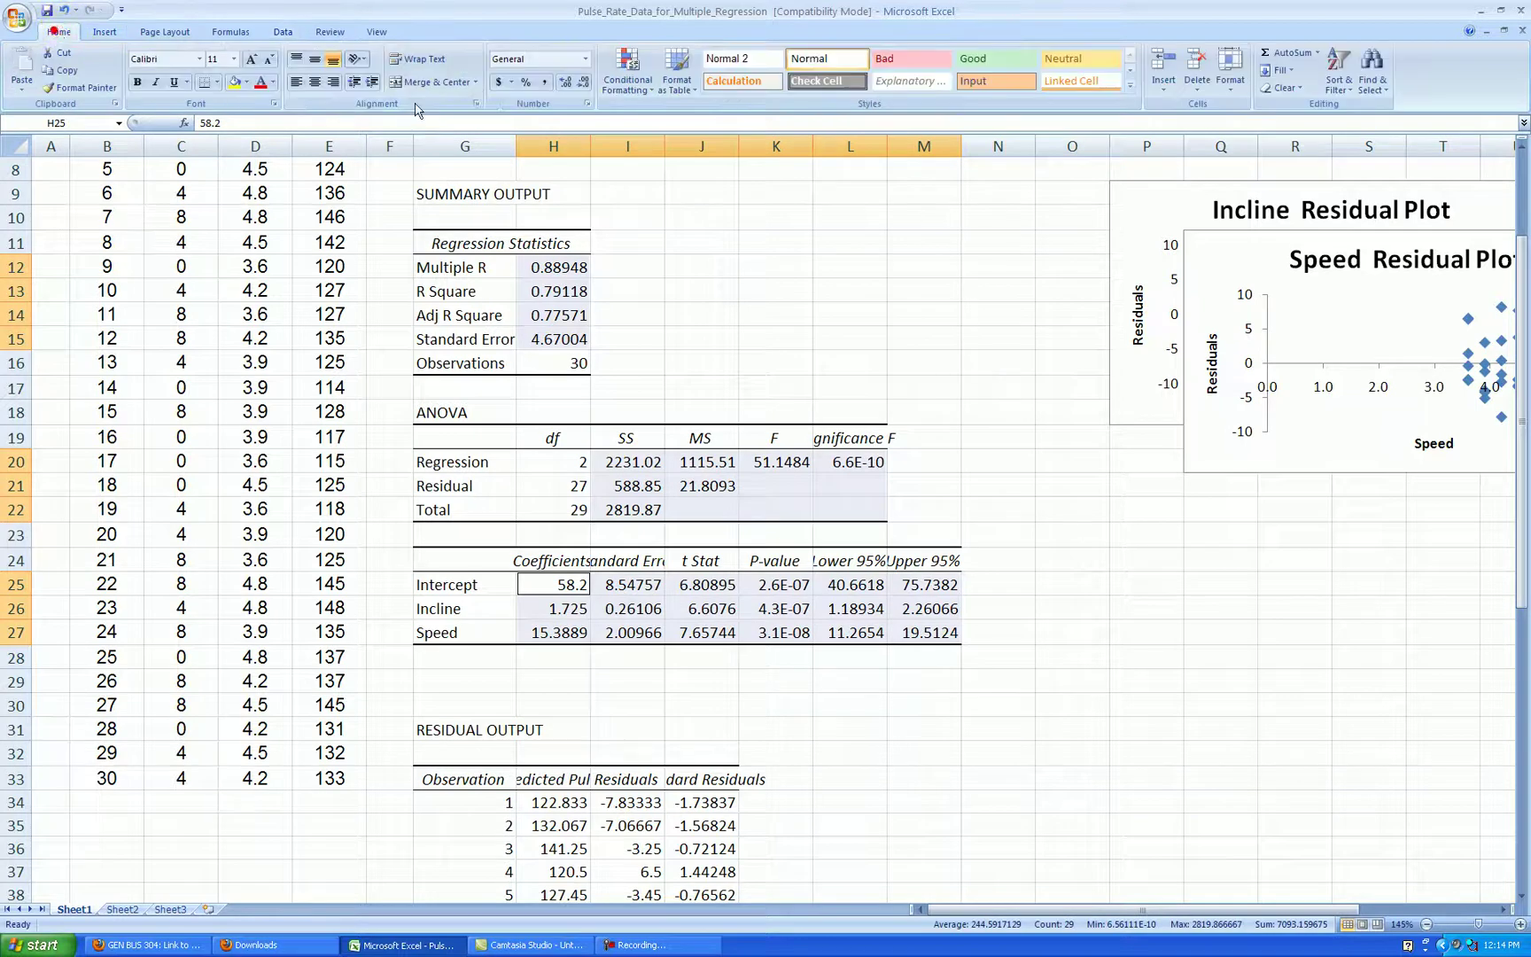
click(584, 81)
click(564, 81)
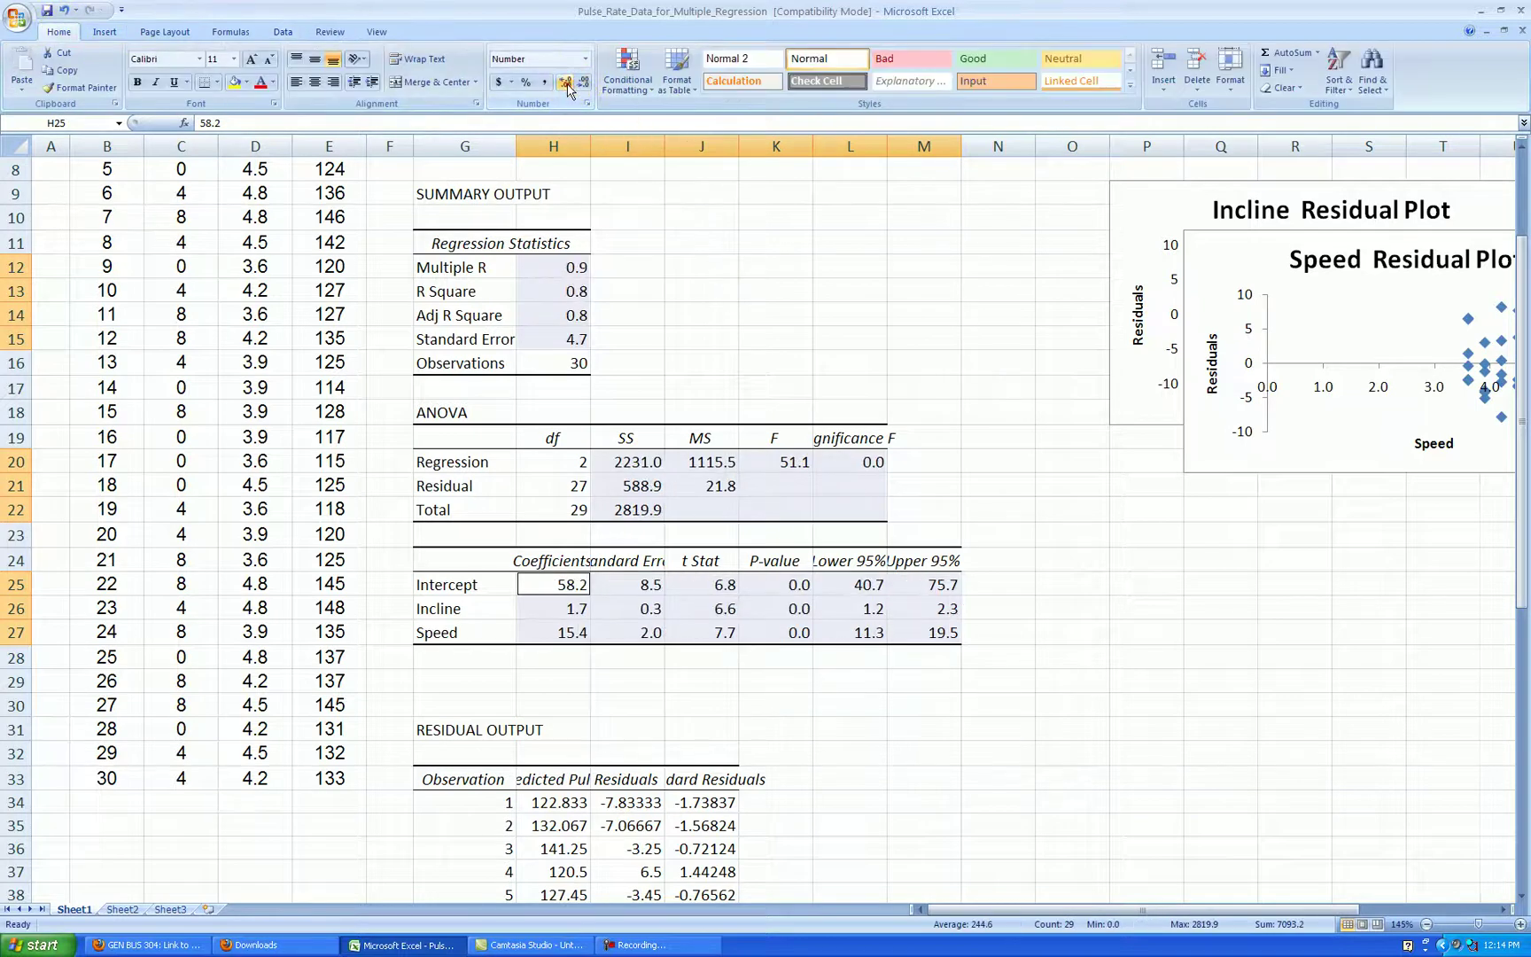
click(564, 82)
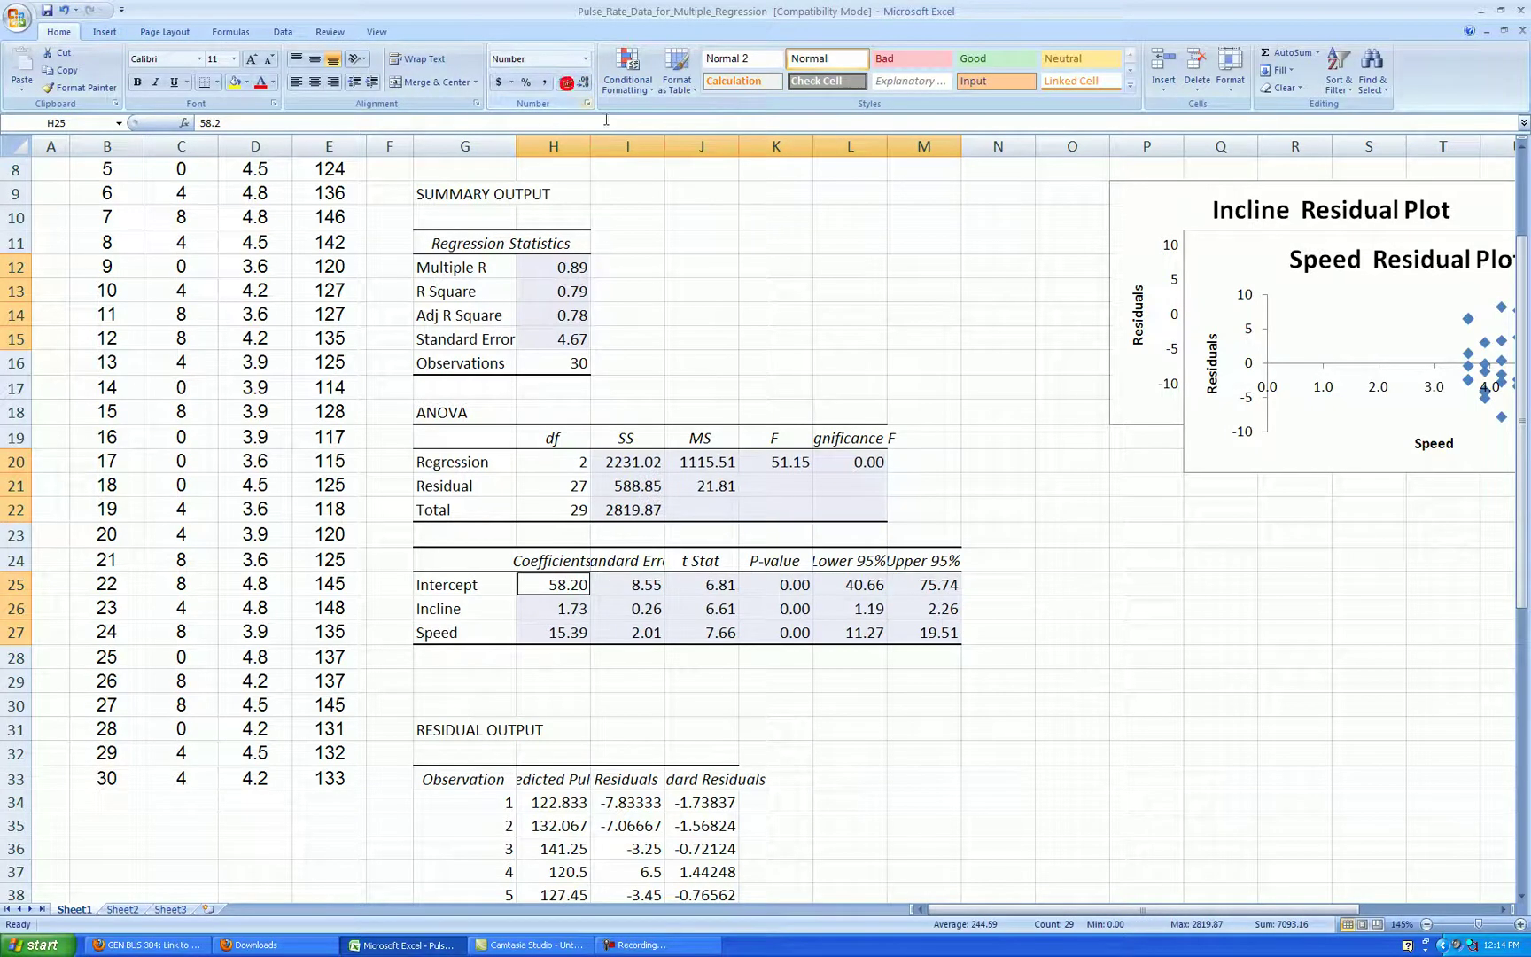
click(564, 82)
click(719, 265)
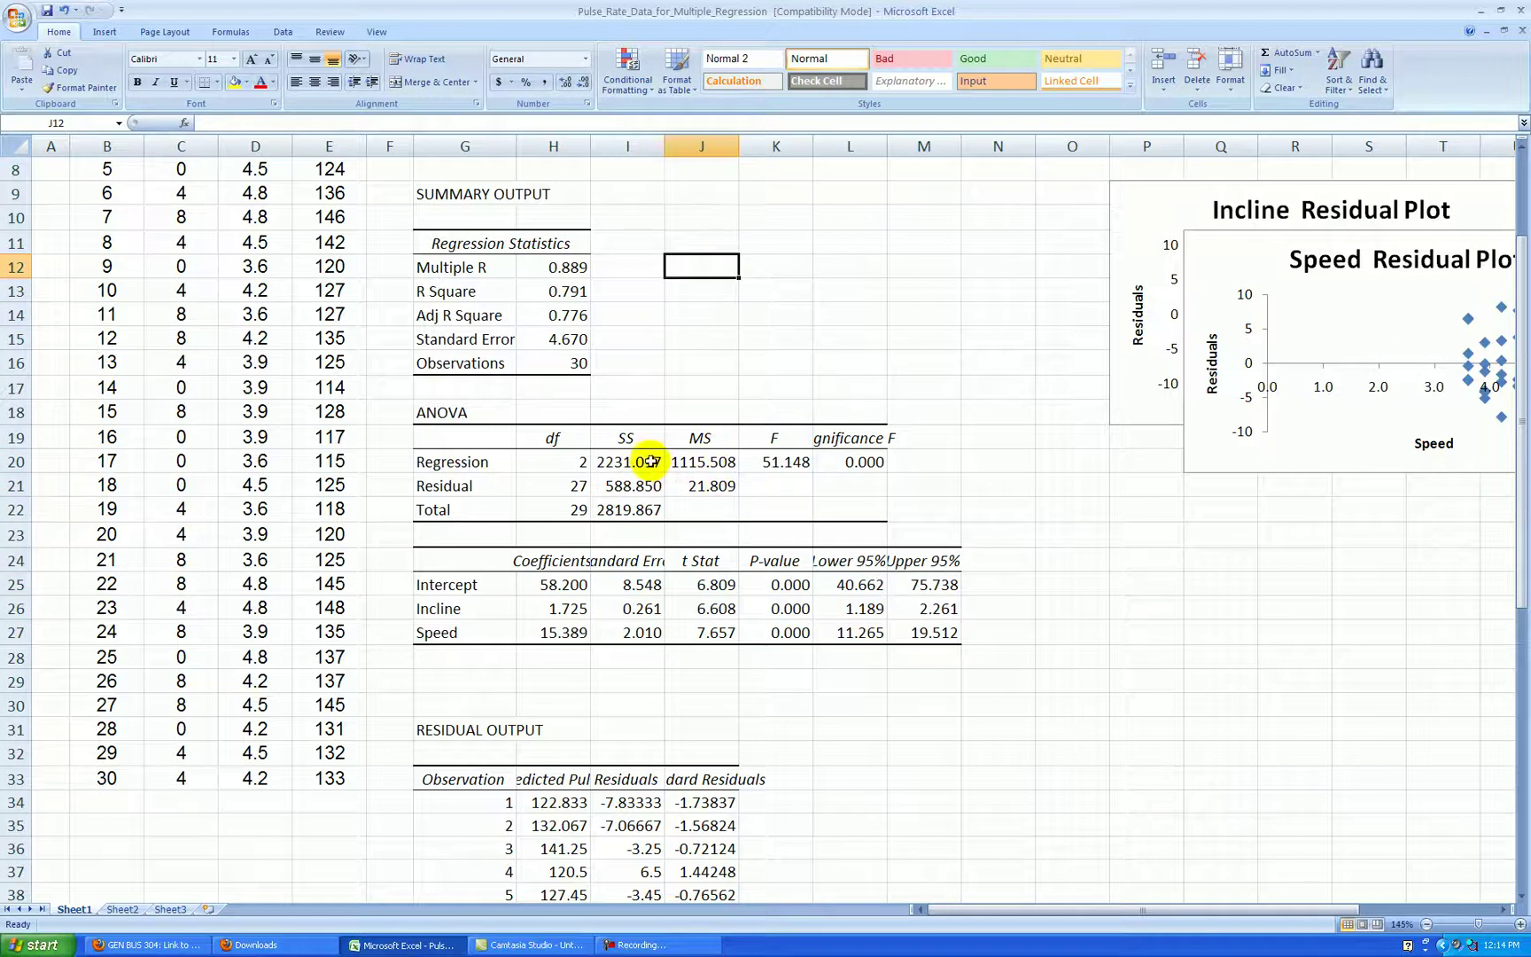
Give the ANOVA SS and MS values fewer decimals and thousands separators.
drag(647, 462, 705, 511)
click(587, 104)
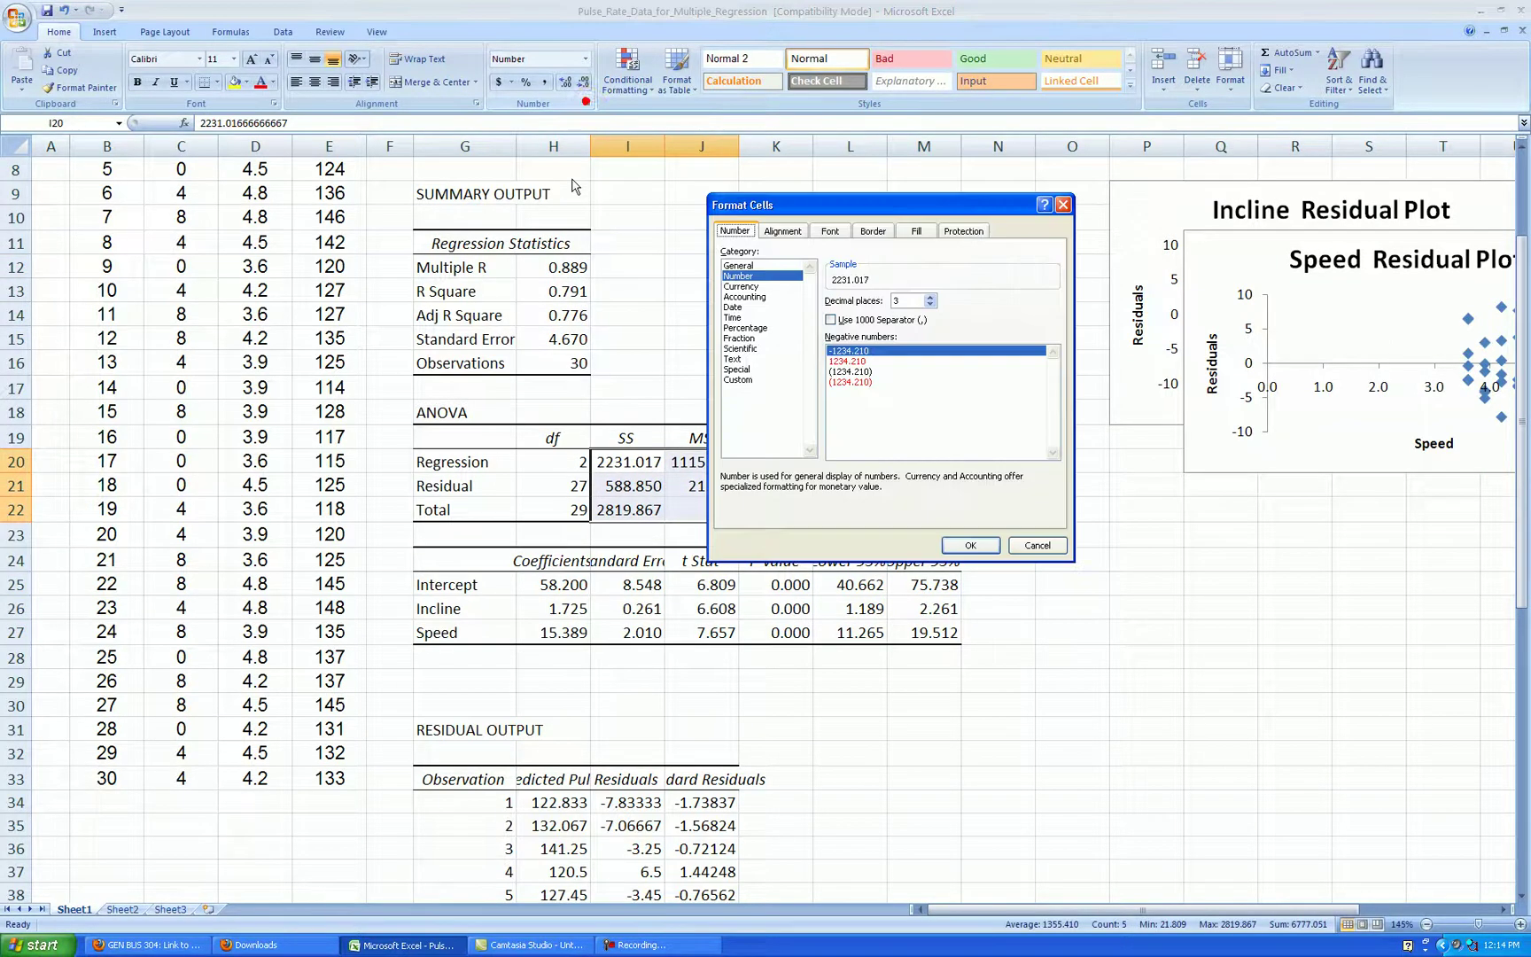
click(929, 304)
click(831, 321)
click(971, 545)
click(940, 386)
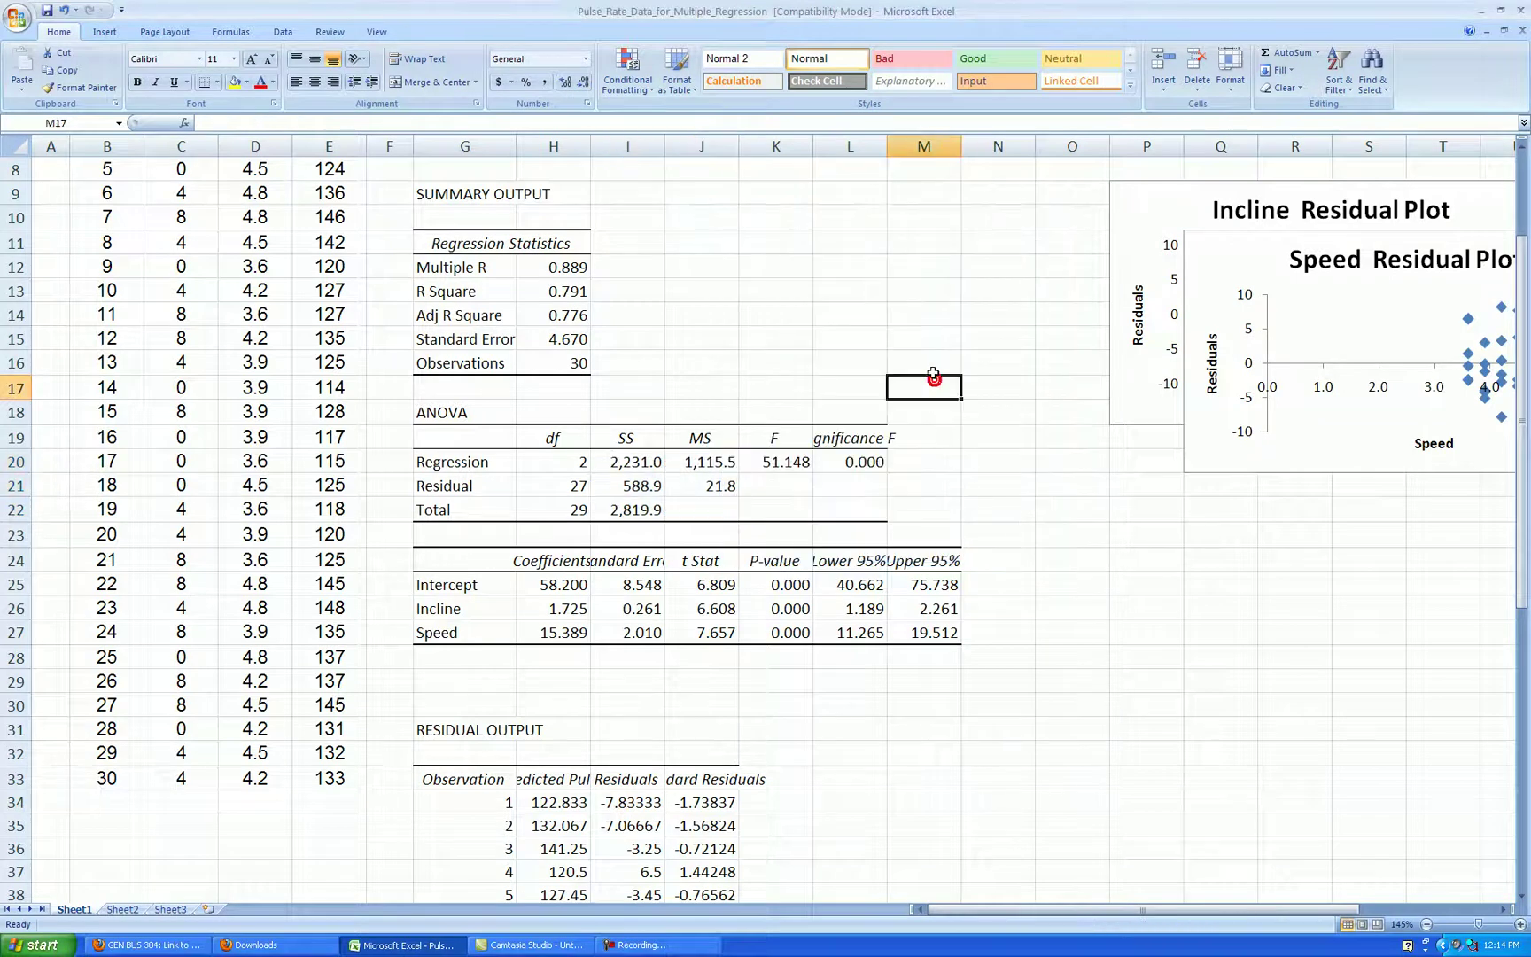
Rename the Significance F heading to 'Sign. F'.
click(864, 438)
text(Si)
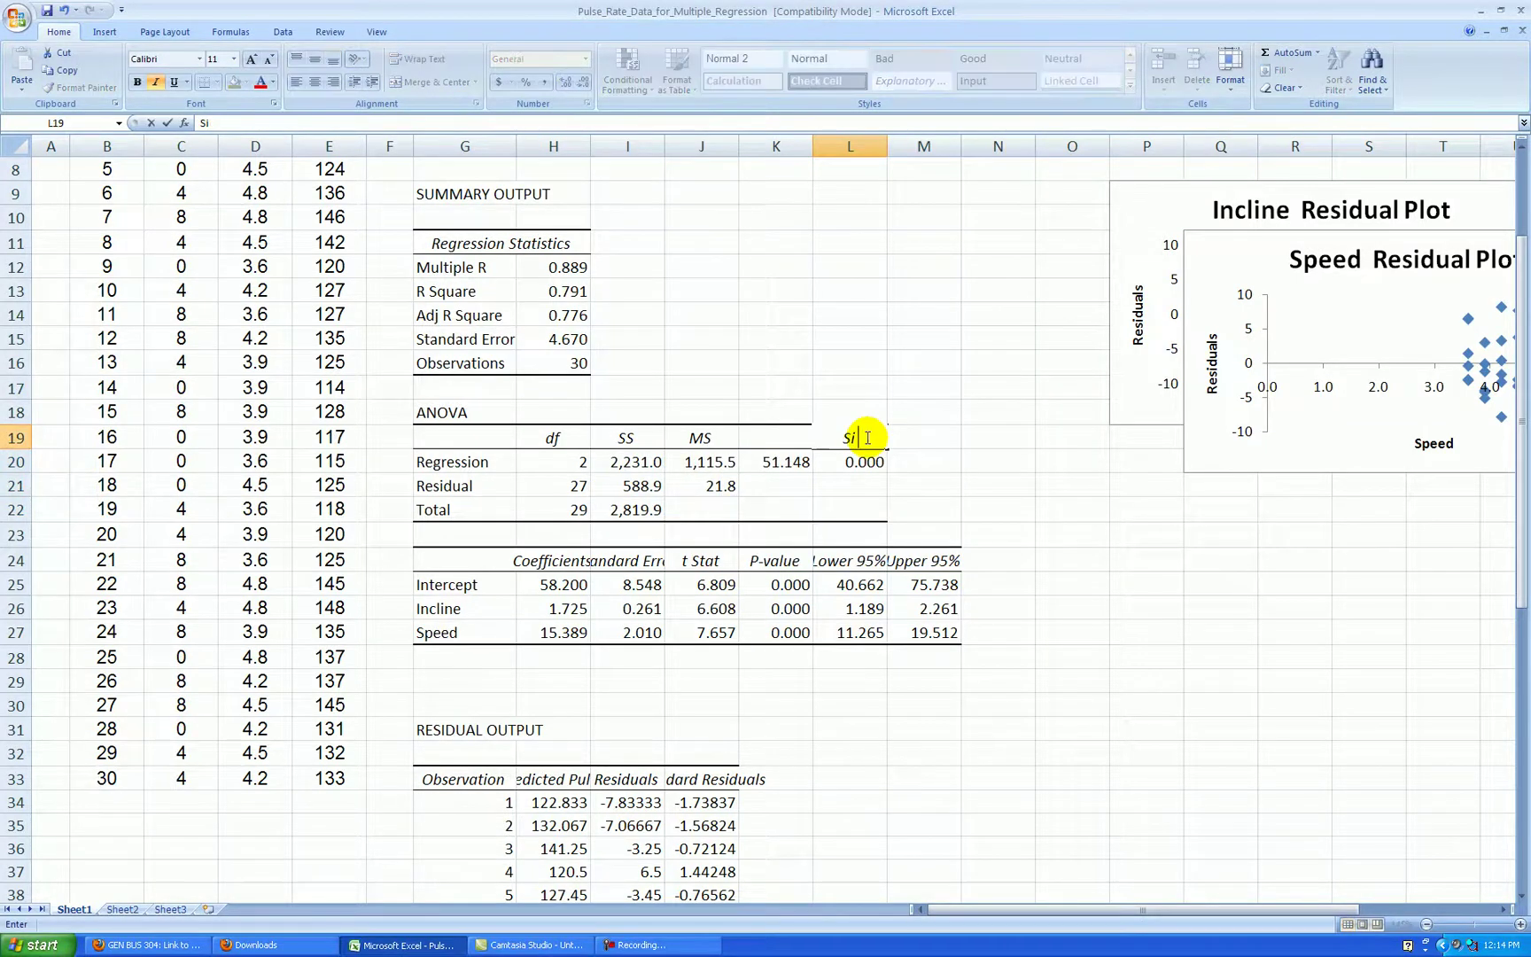
text(gn. F)
key(Return)
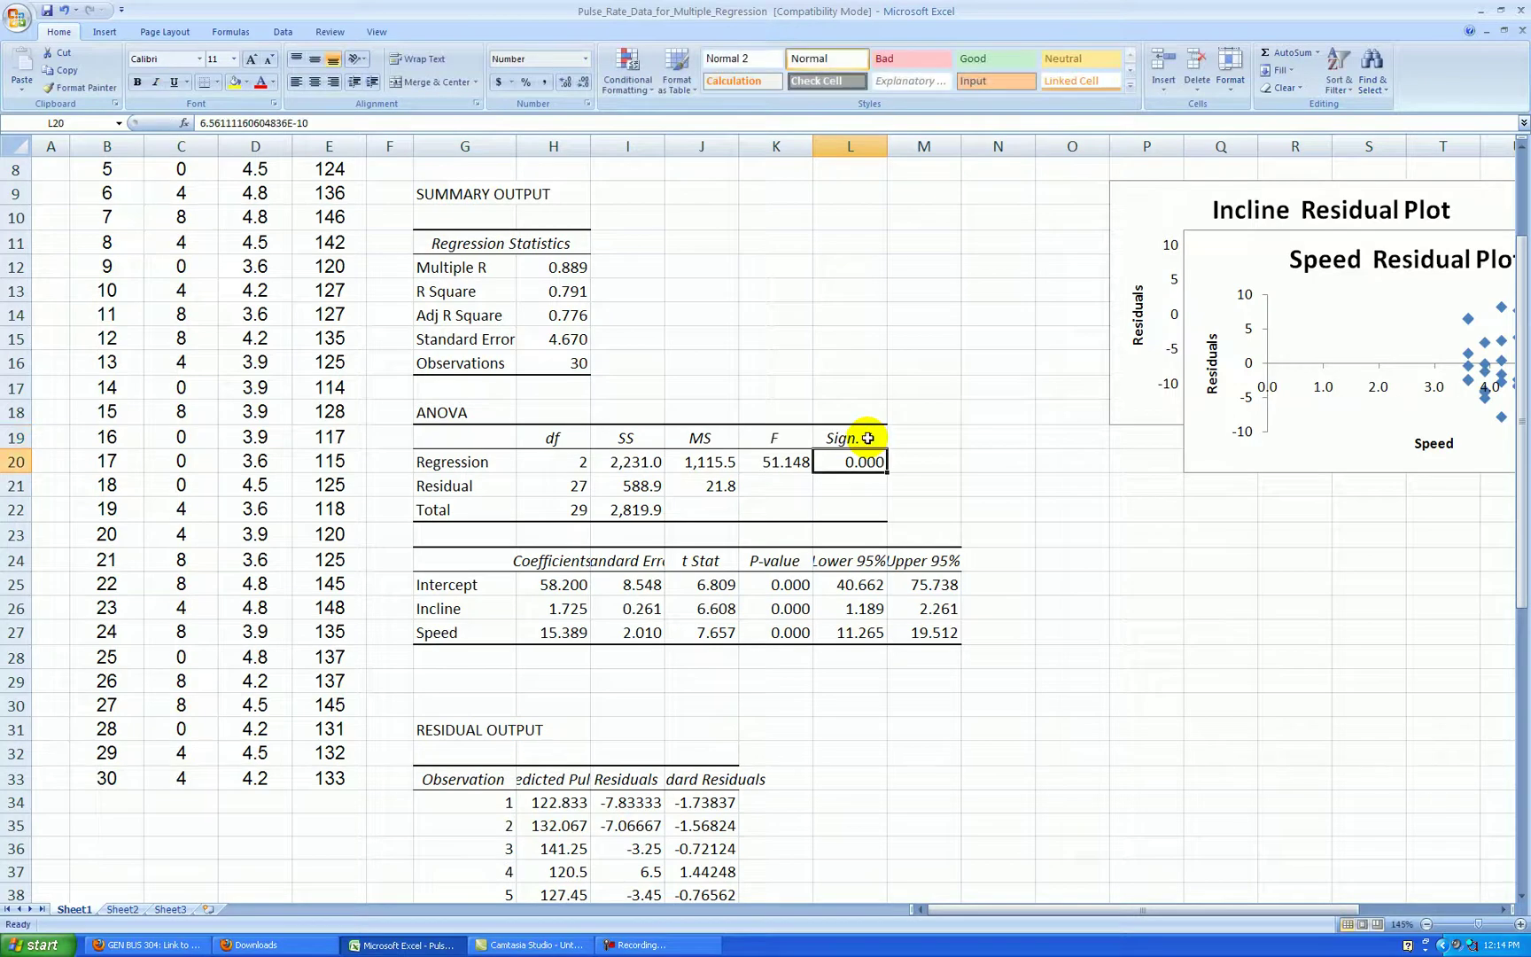
scroll(902, 332, down, 1)
click(856, 364)
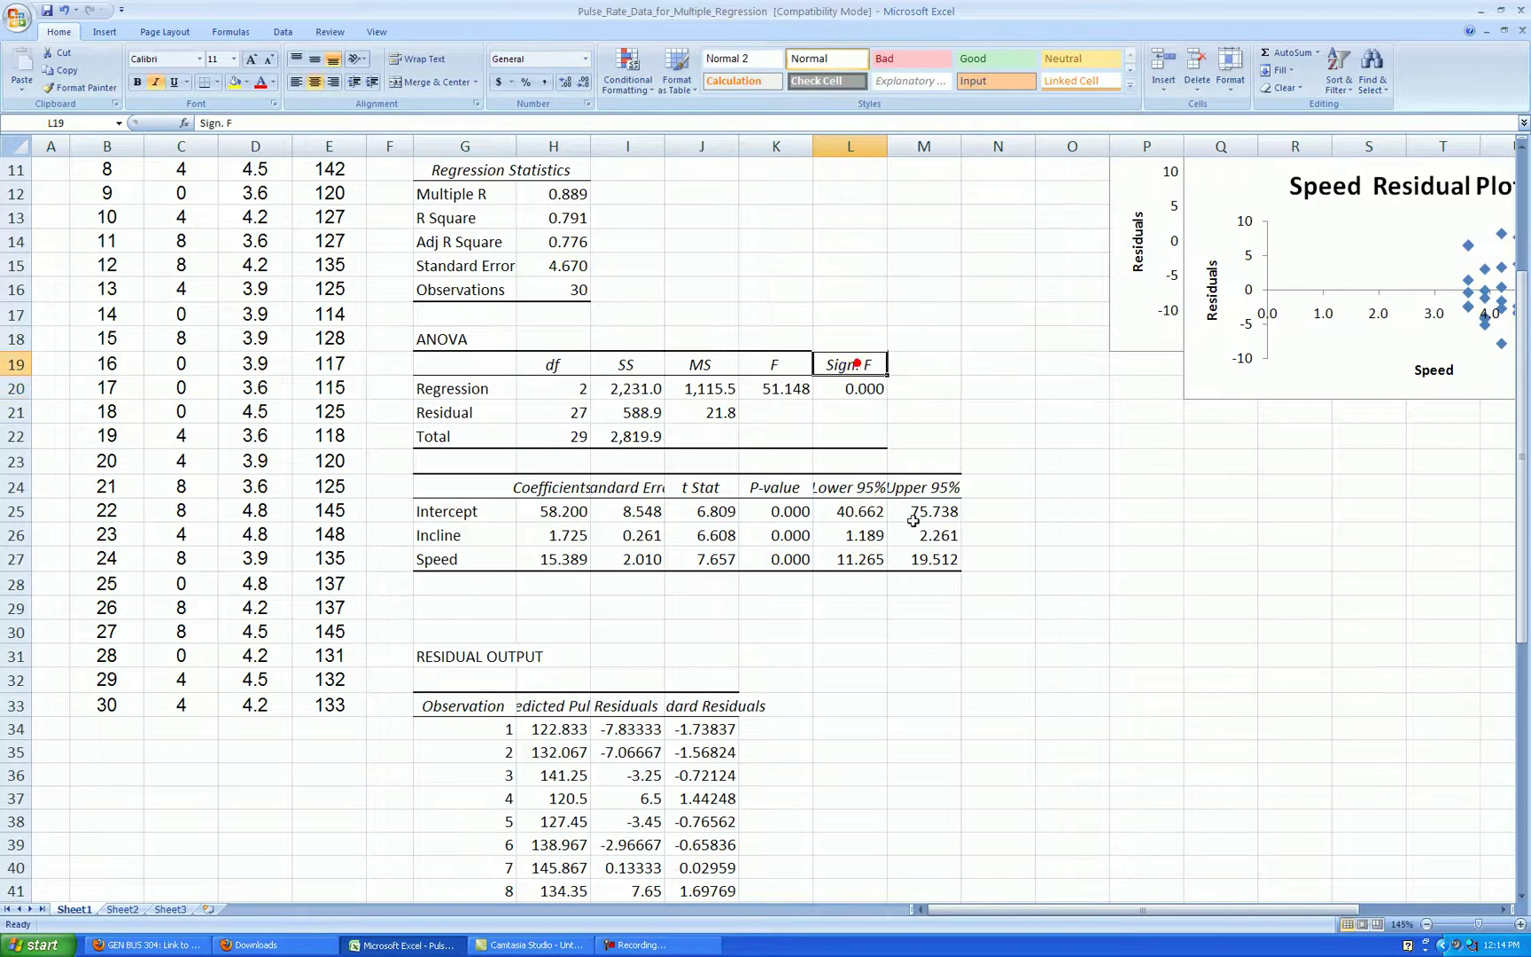
Rename the coefficient headers to Coeffs and St Errors and widen columns L and M.
click(561, 490)
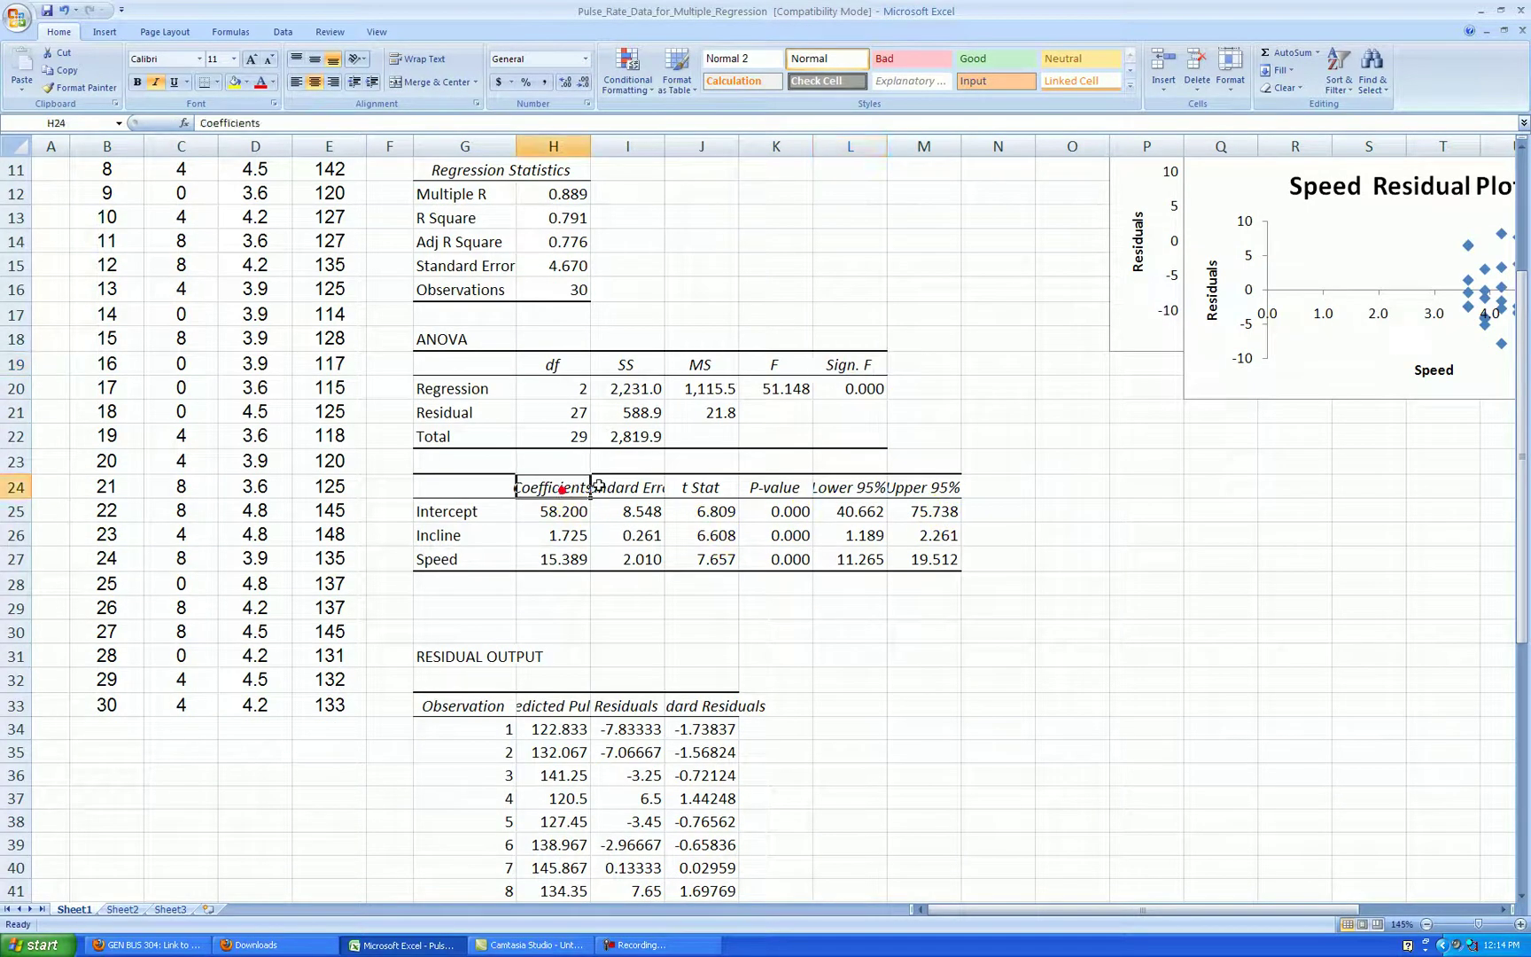
text(C)
click(599, 485)
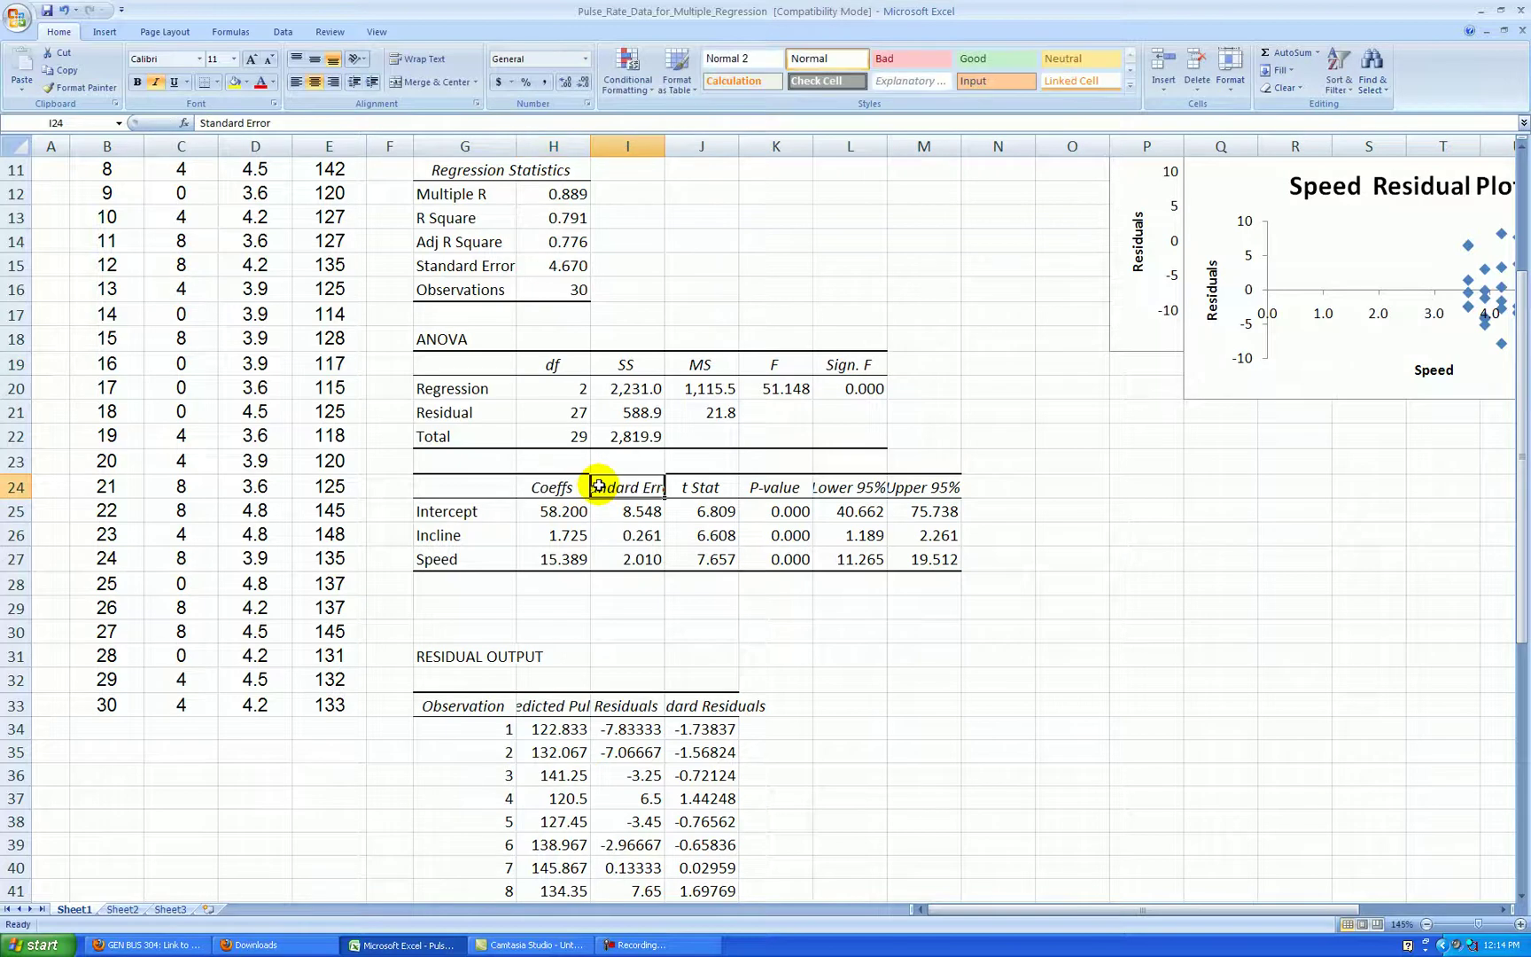
text(St)
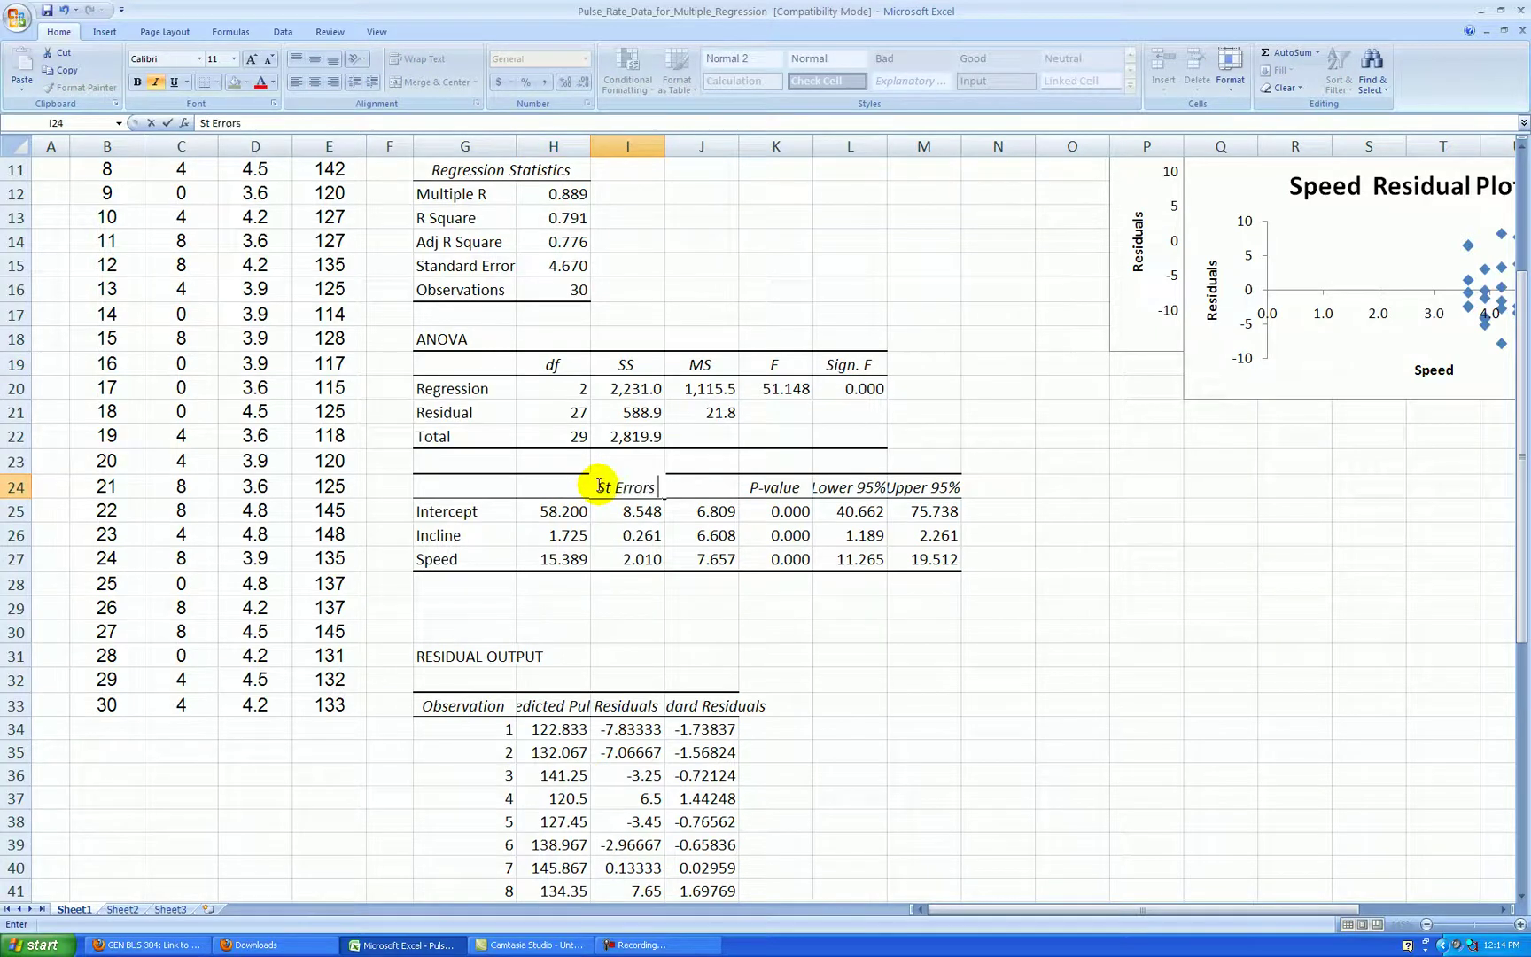
key(Return)
drag(873, 147, 904, 147)
click(942, 250)
Shorten the Predicted Pulse header in H33 to 'Pred Pulse'.
drag(493, 607, 748, 602)
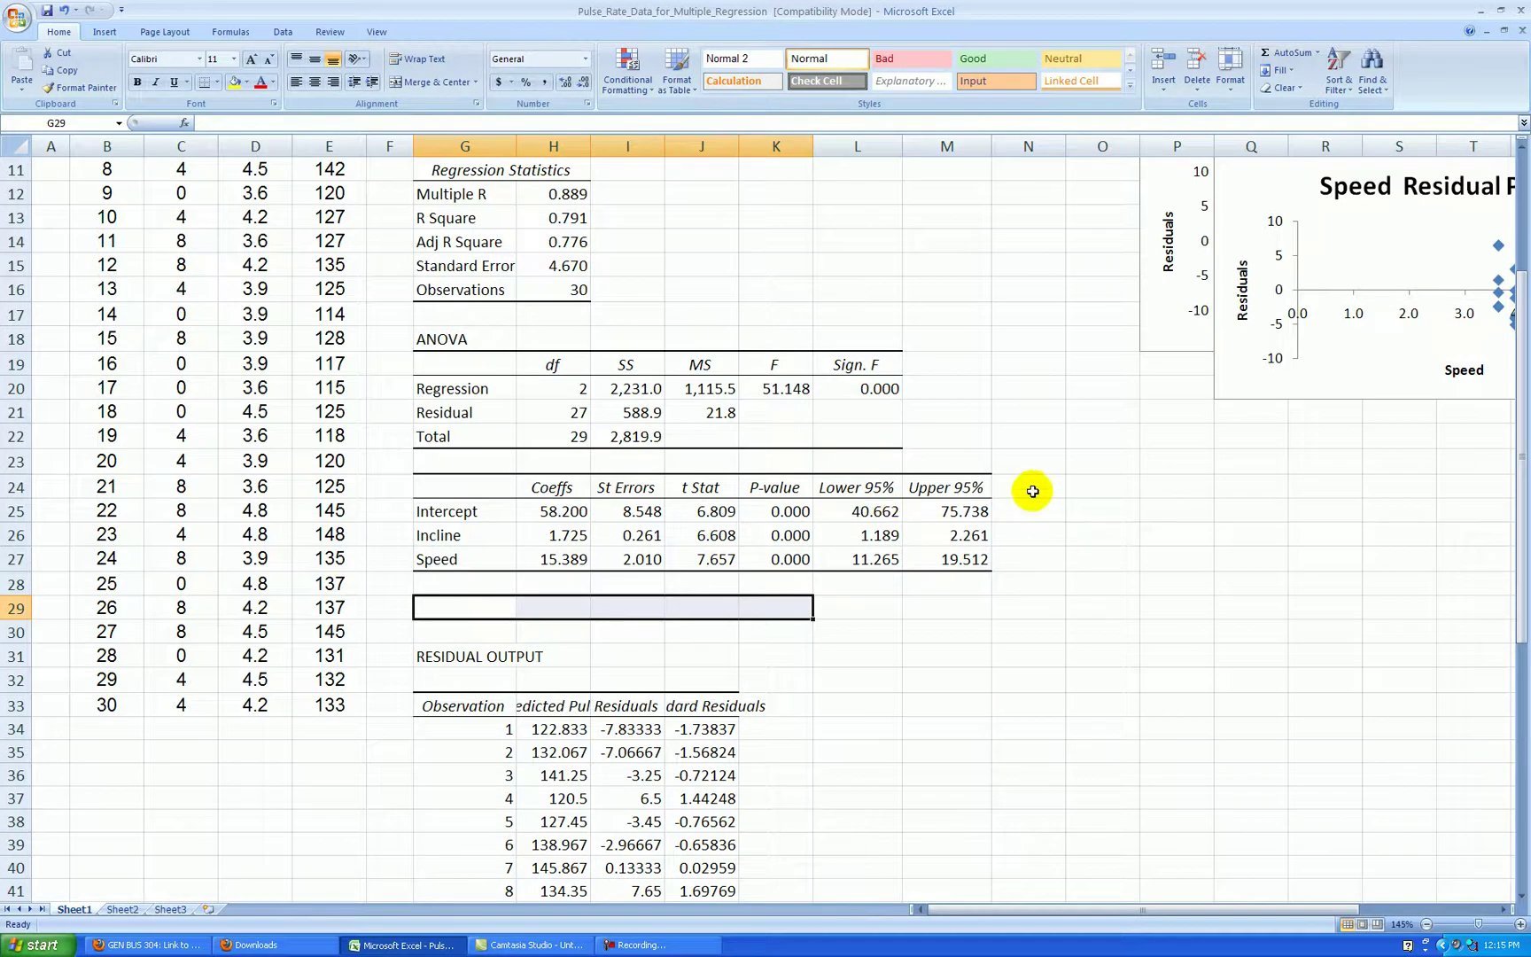
scroll(1046, 492, down, 4)
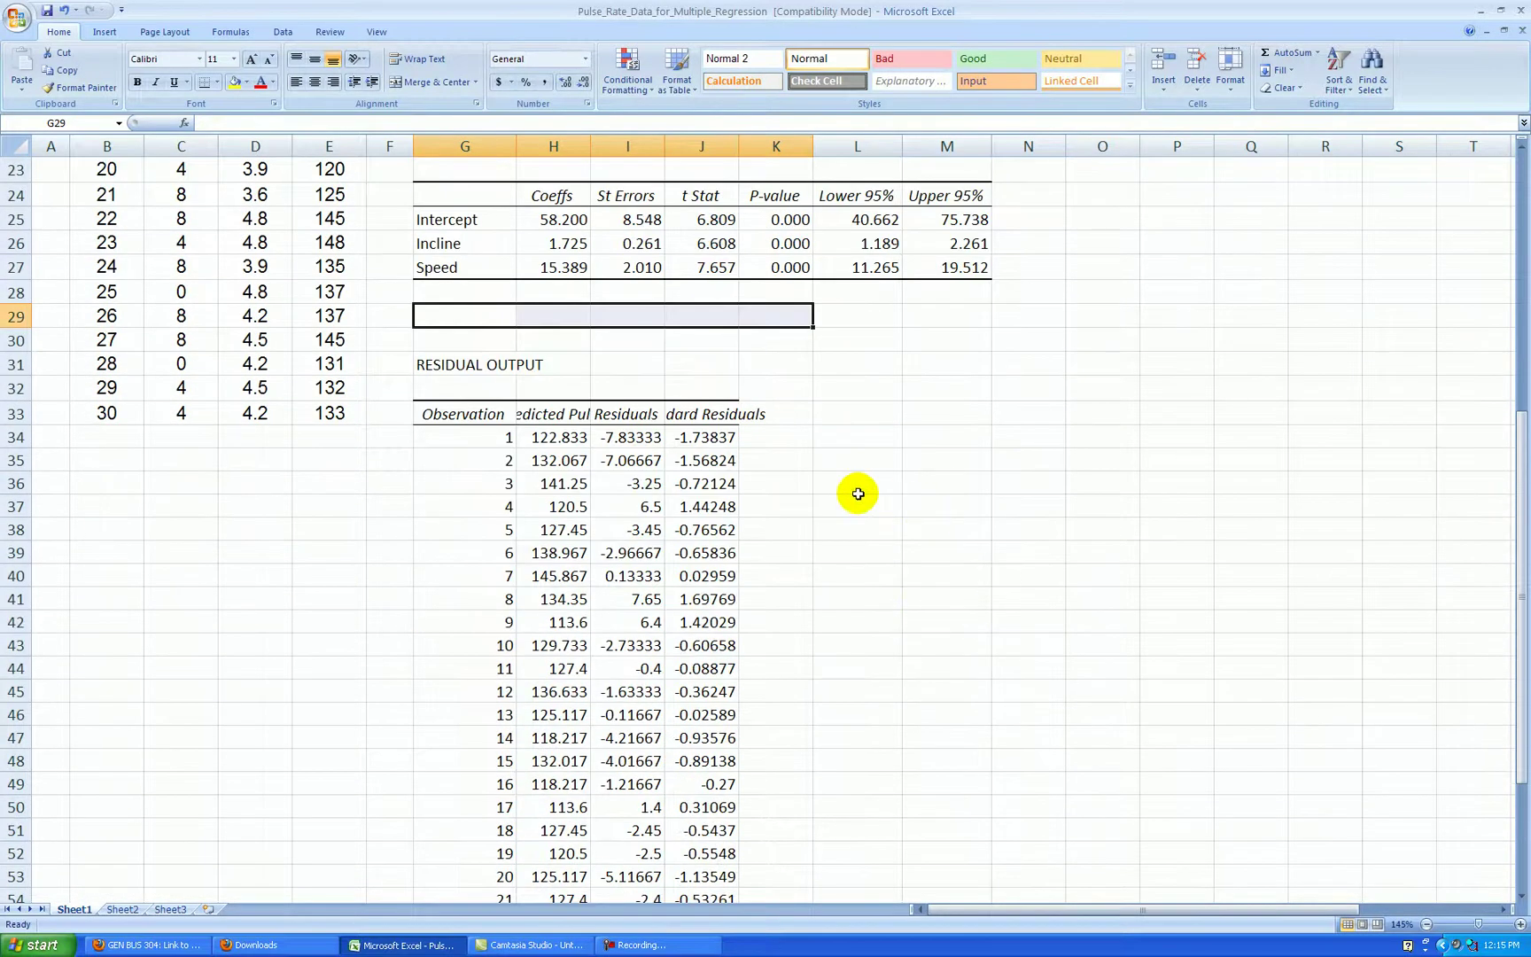
scroll(758, 483, down, 1)
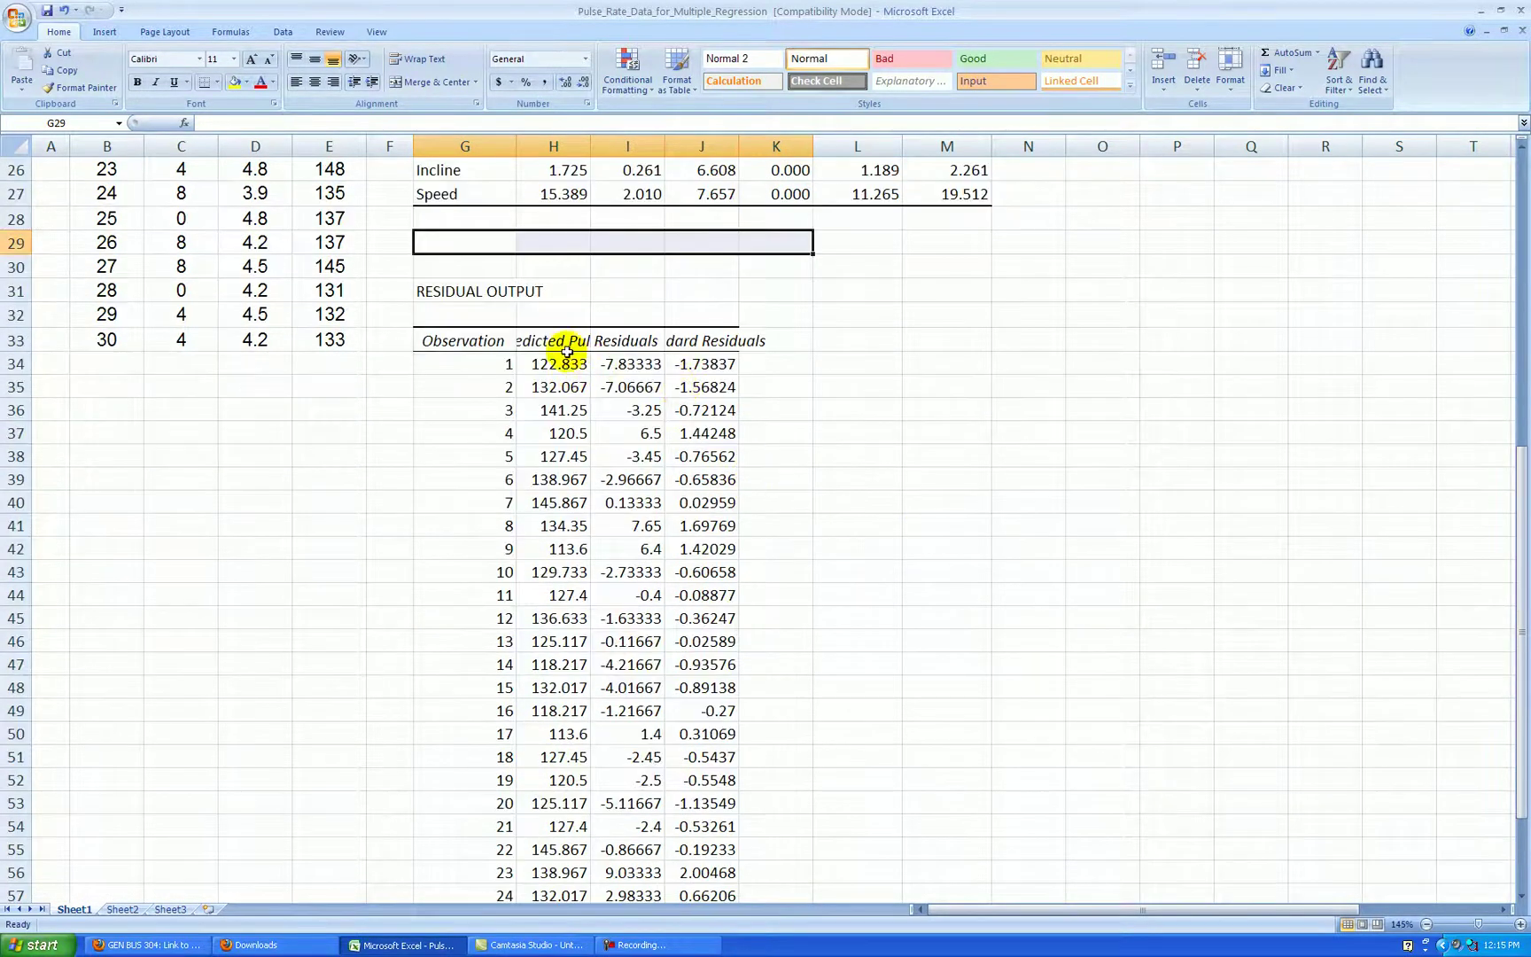
mouse_move(539, 339)
mouse_down()
mouse_move(543, 439)
mouse_move(545, 341)
mouse_up()
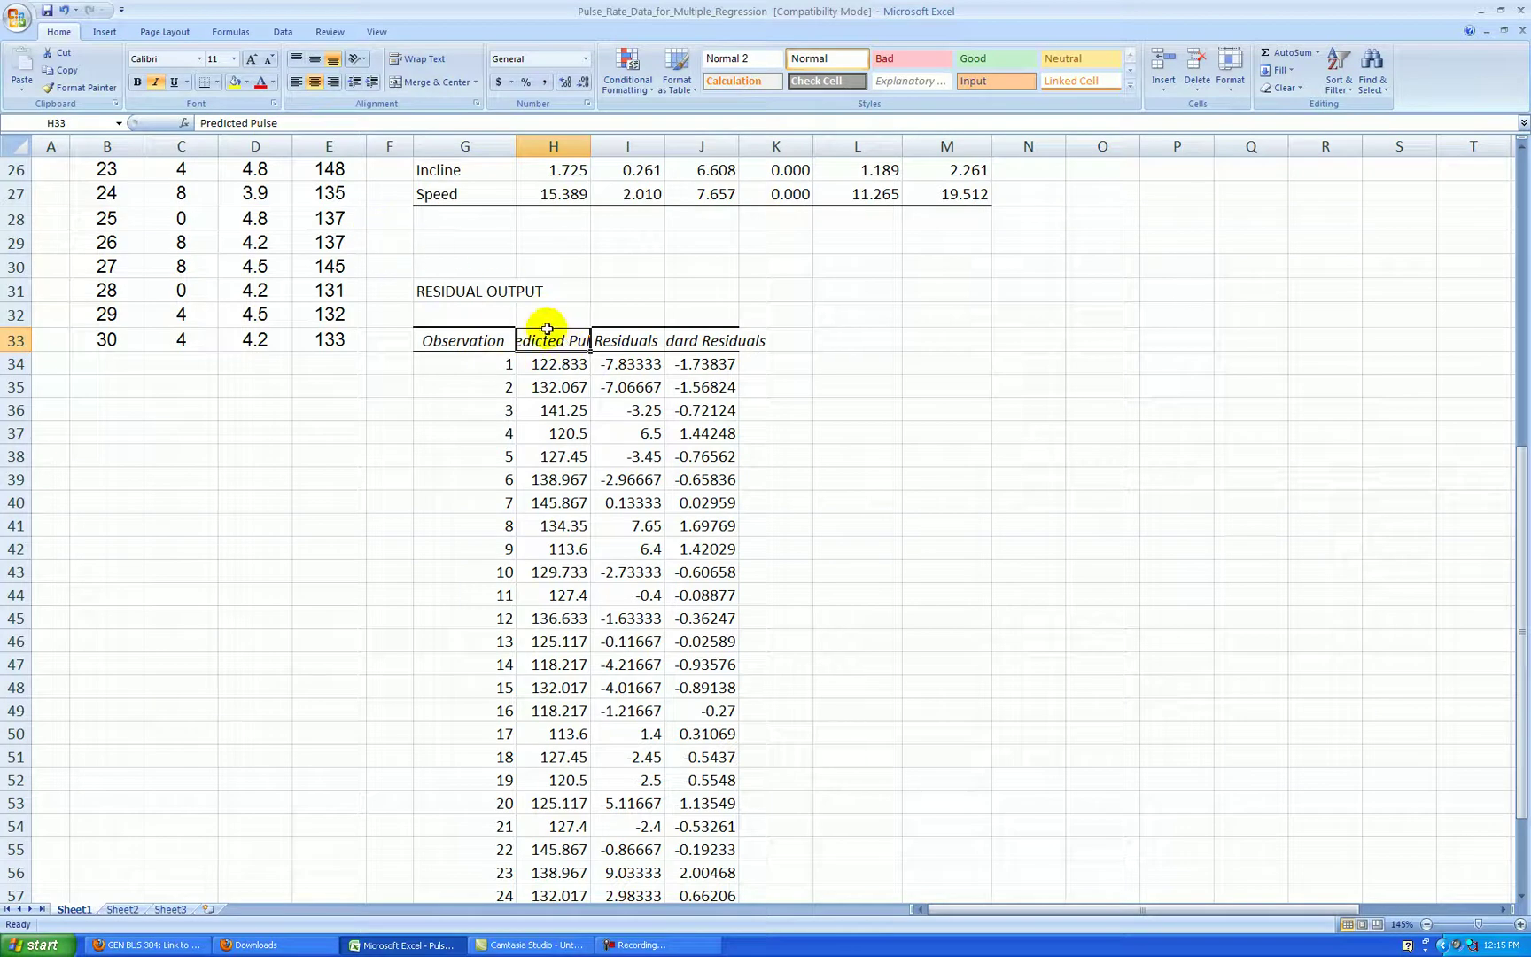
click(244, 123)
key(BackSpace)
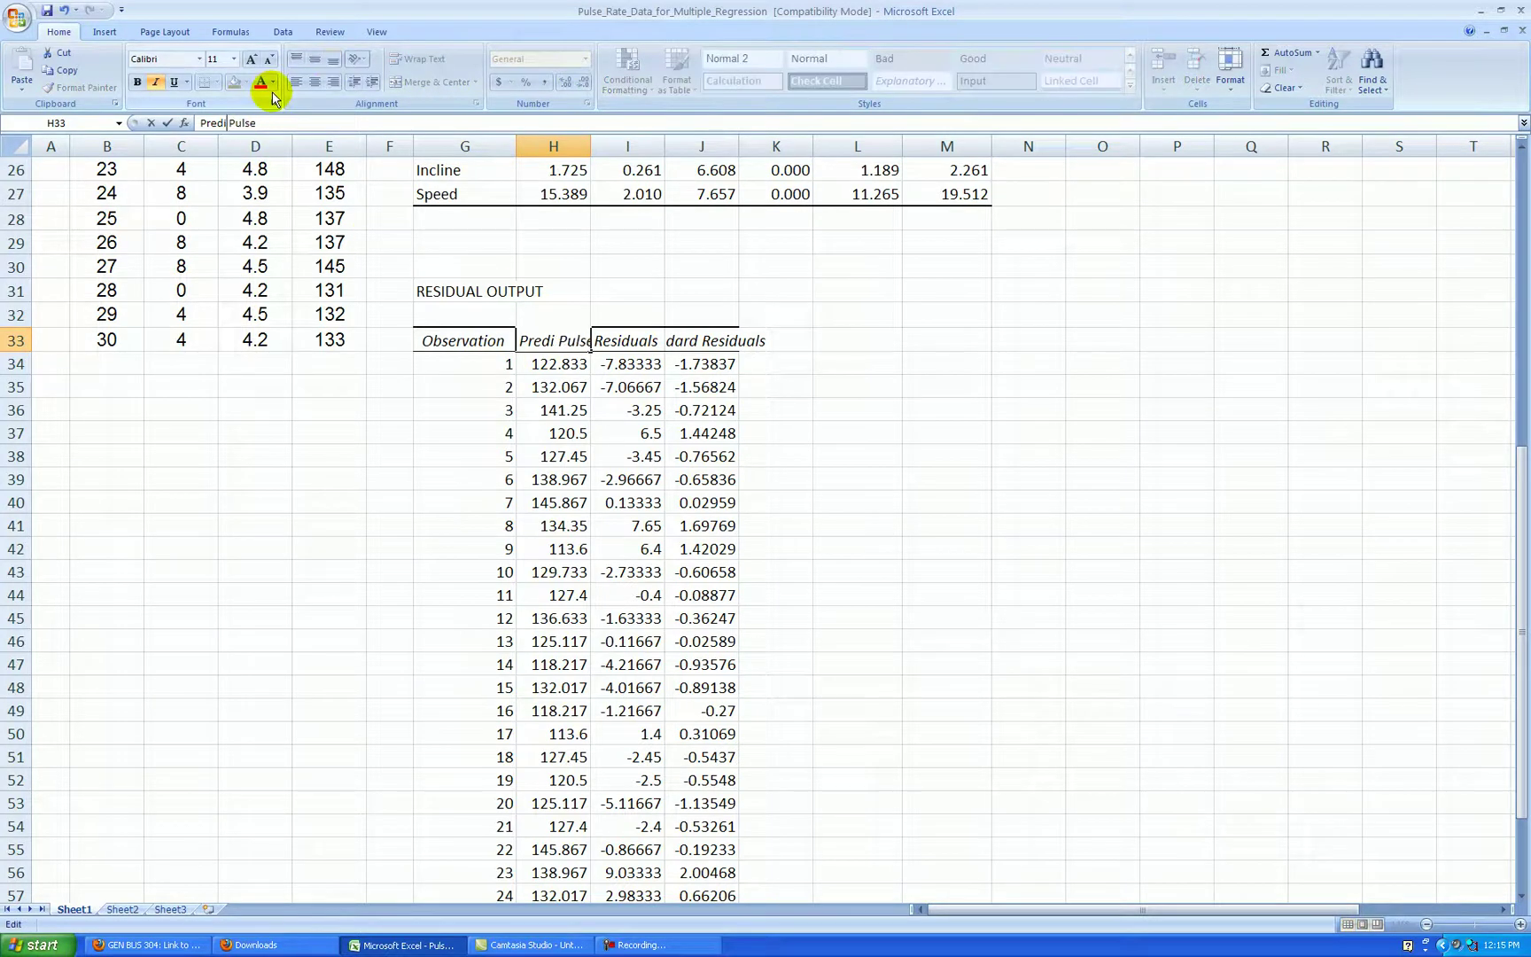
key(BackSpace)
key(Return)
Rename the Residuals and Standard Residuals headers to 'Resids' and 'St Resids'.
click(625, 340)
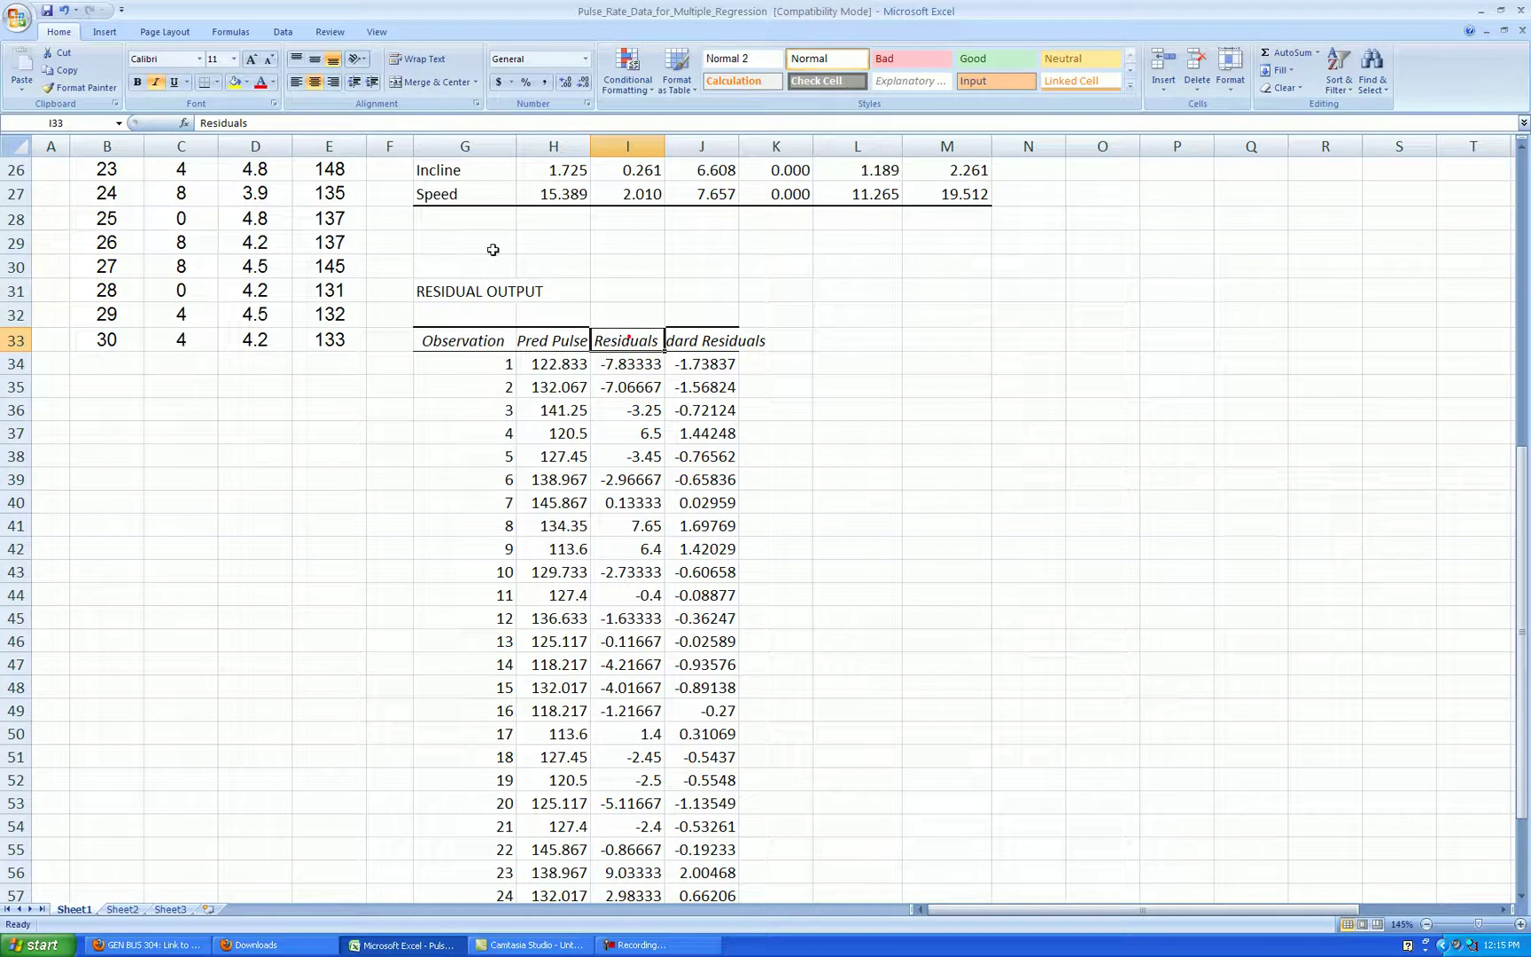
click(244, 123)
key(BackSpace)
key(BackSpace)
key(BackSpace)
key(Return)
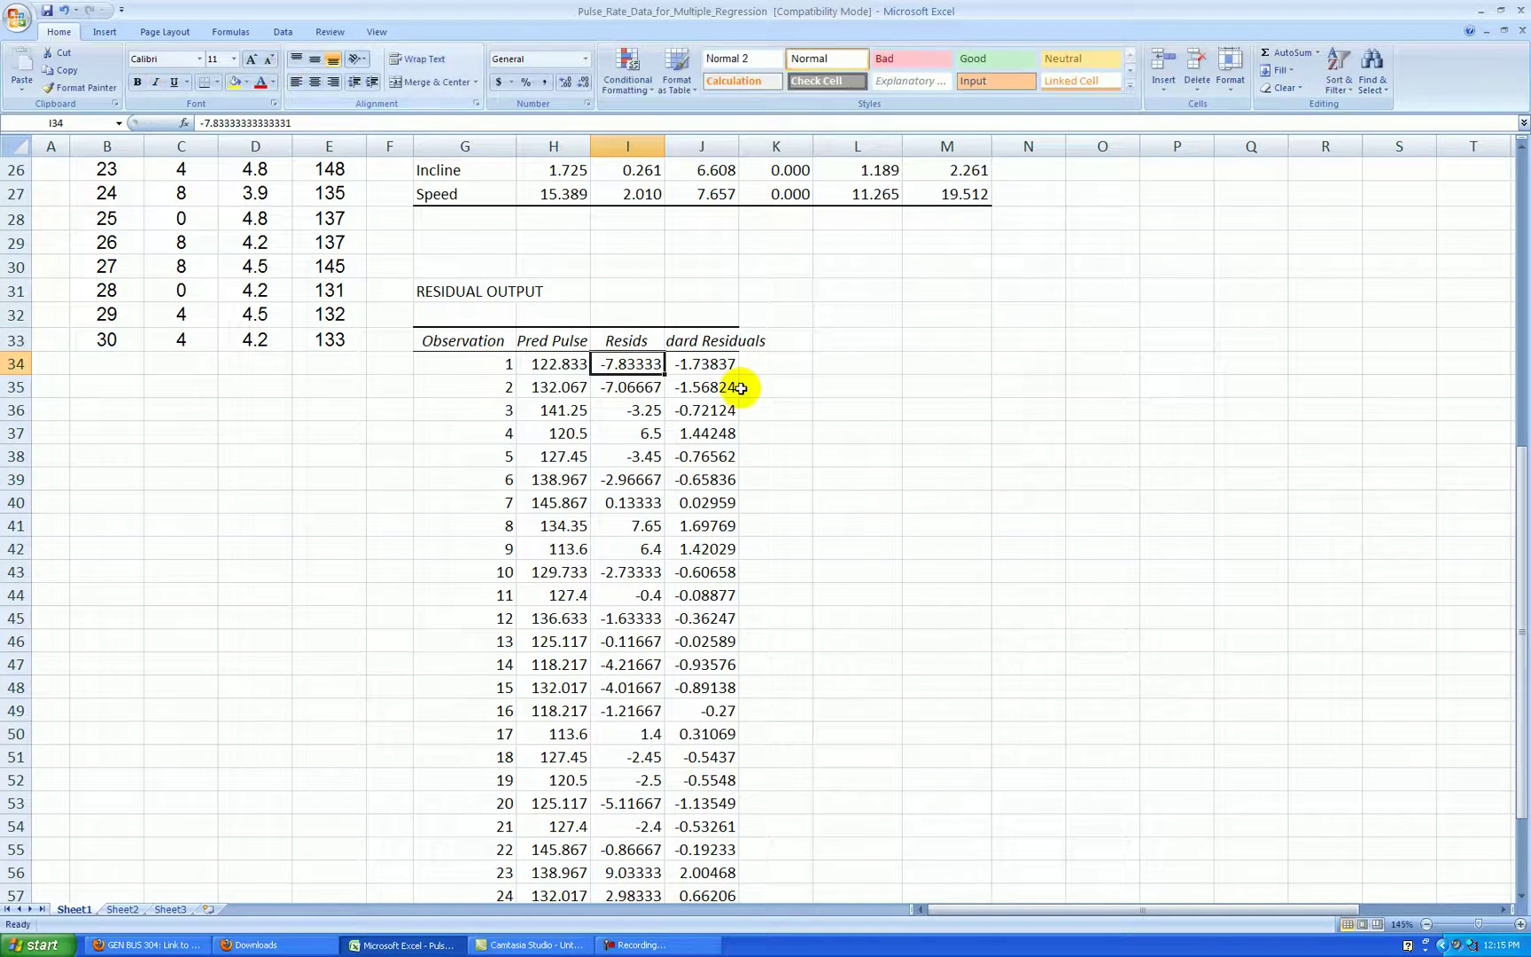
click(715, 344)
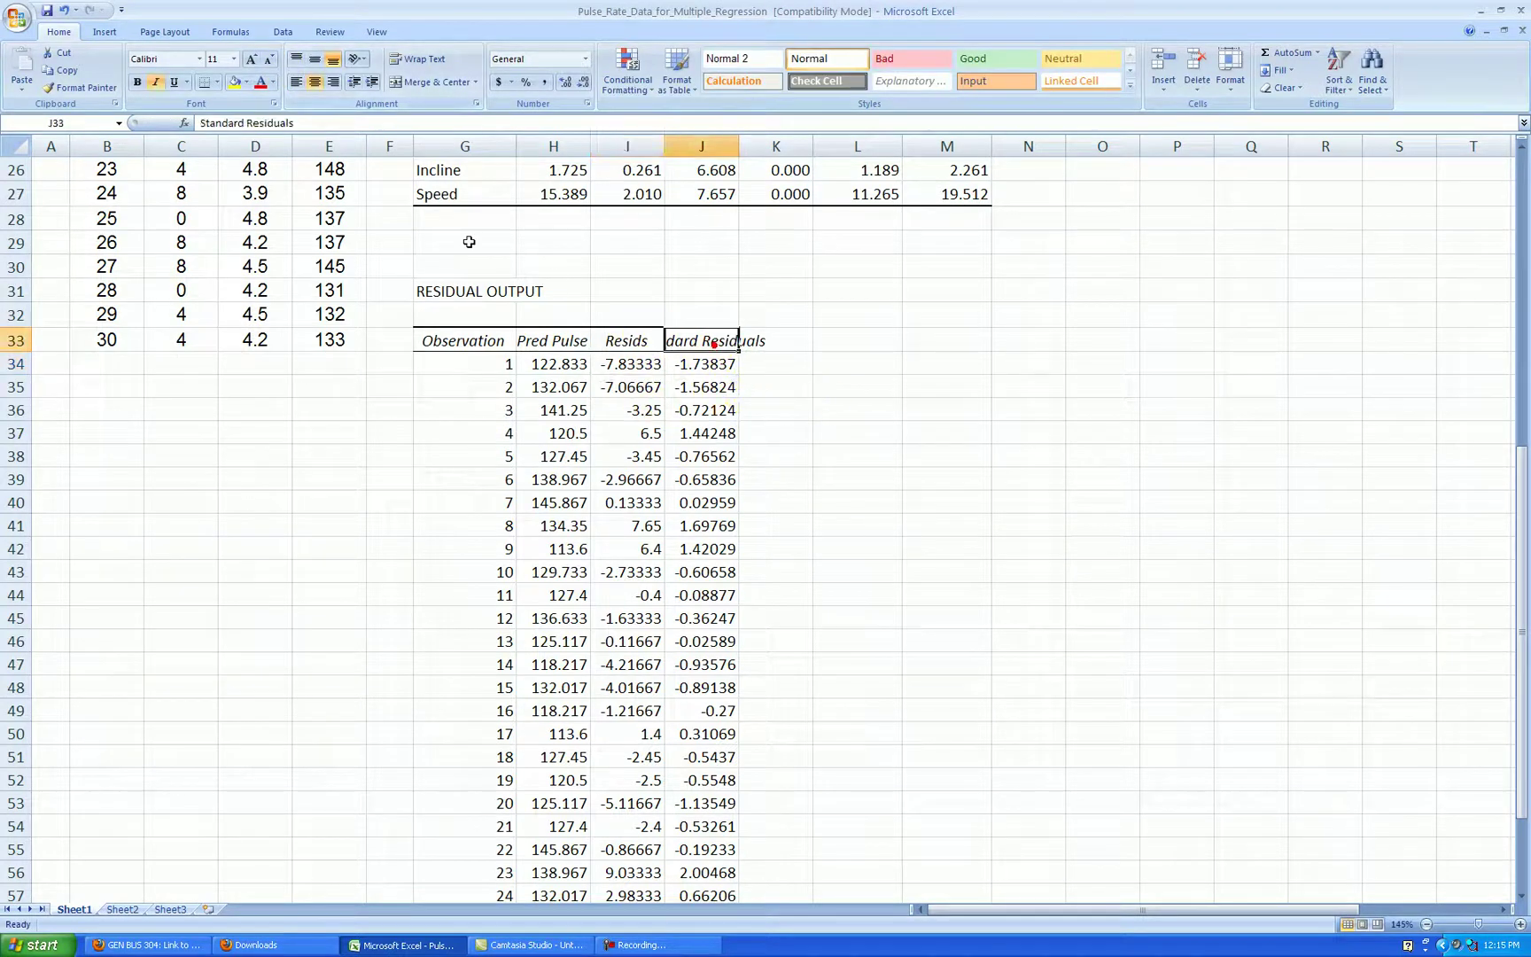
click(298, 123)
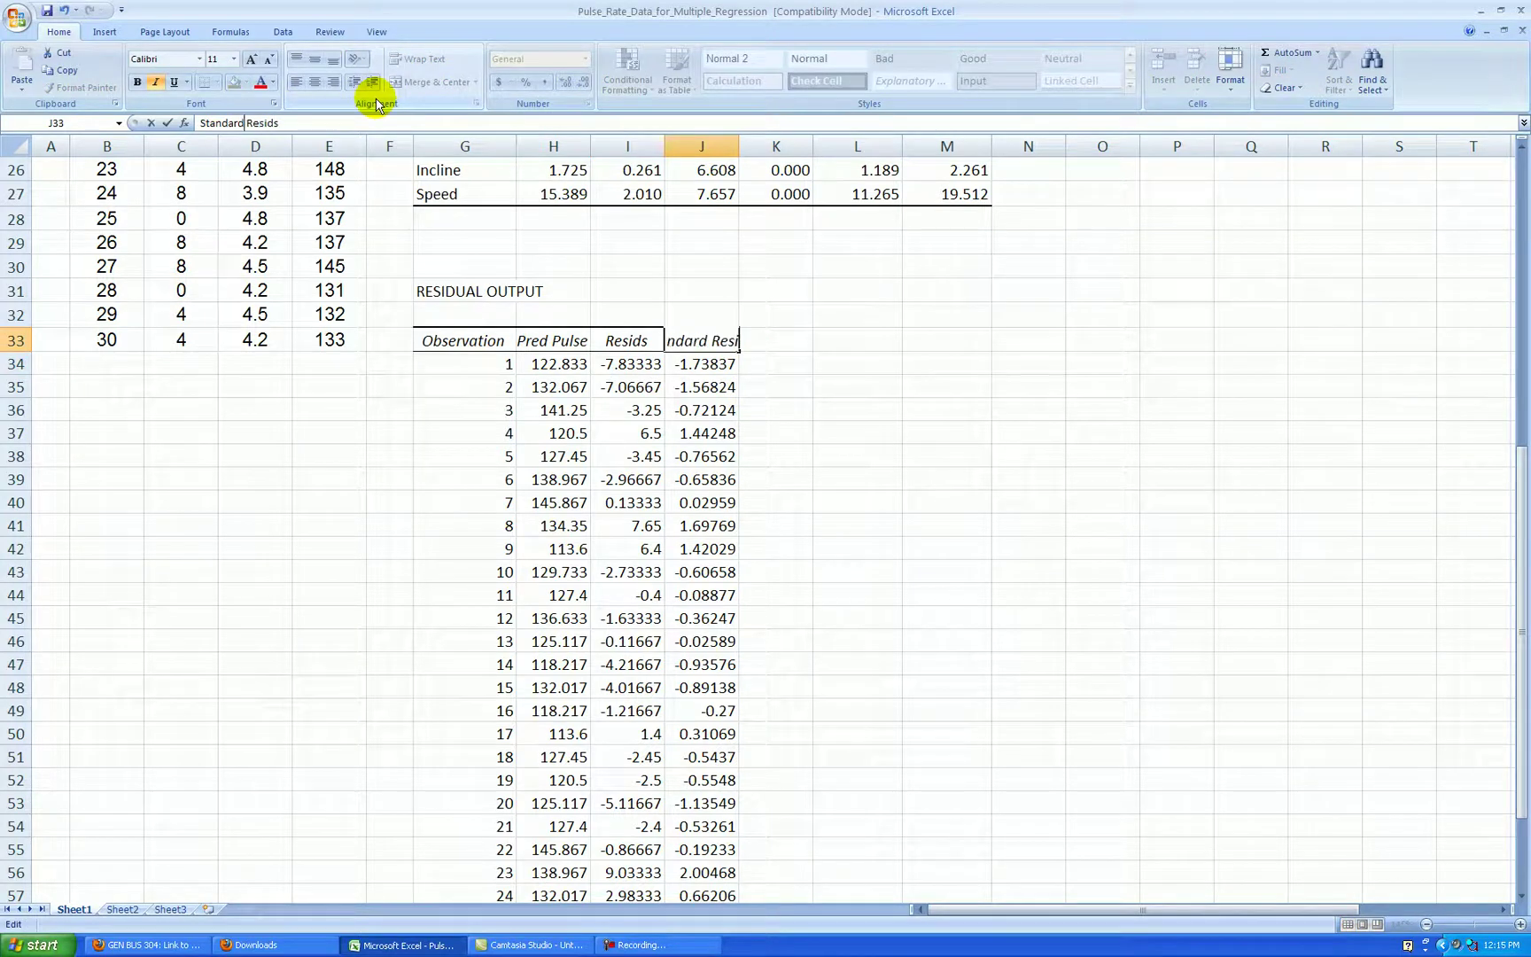
key(BackSpace)
key(Return)
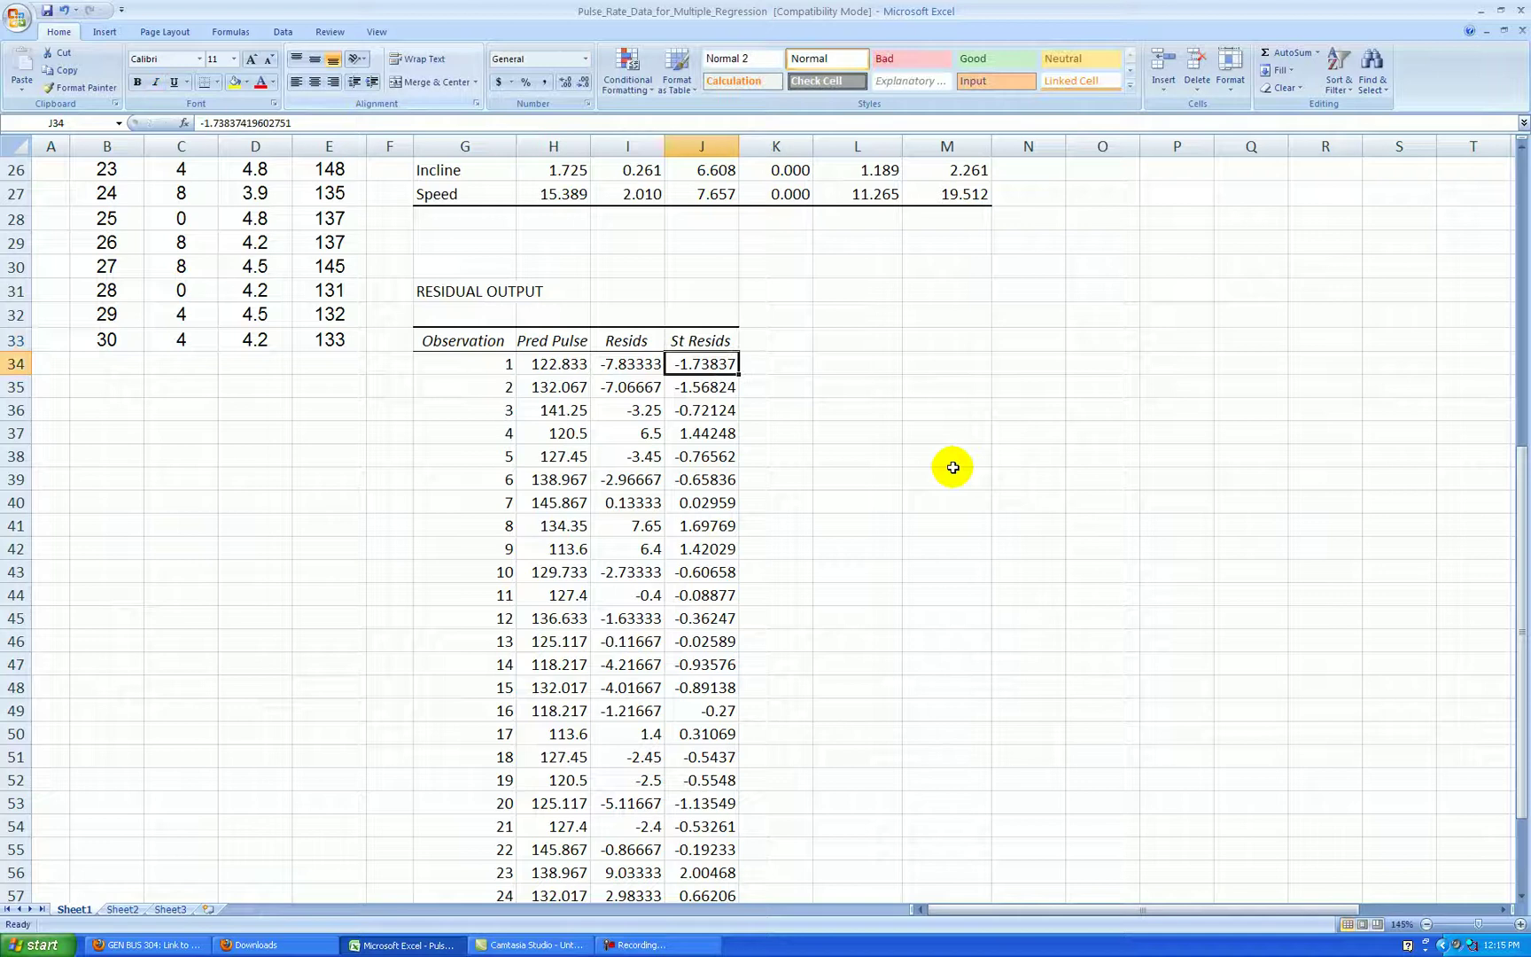
Round the residual output values in H34:J63 to two decimal places.
click(947, 456)
drag(554, 355, 701, 410)
key(ctrl+shift+Down)
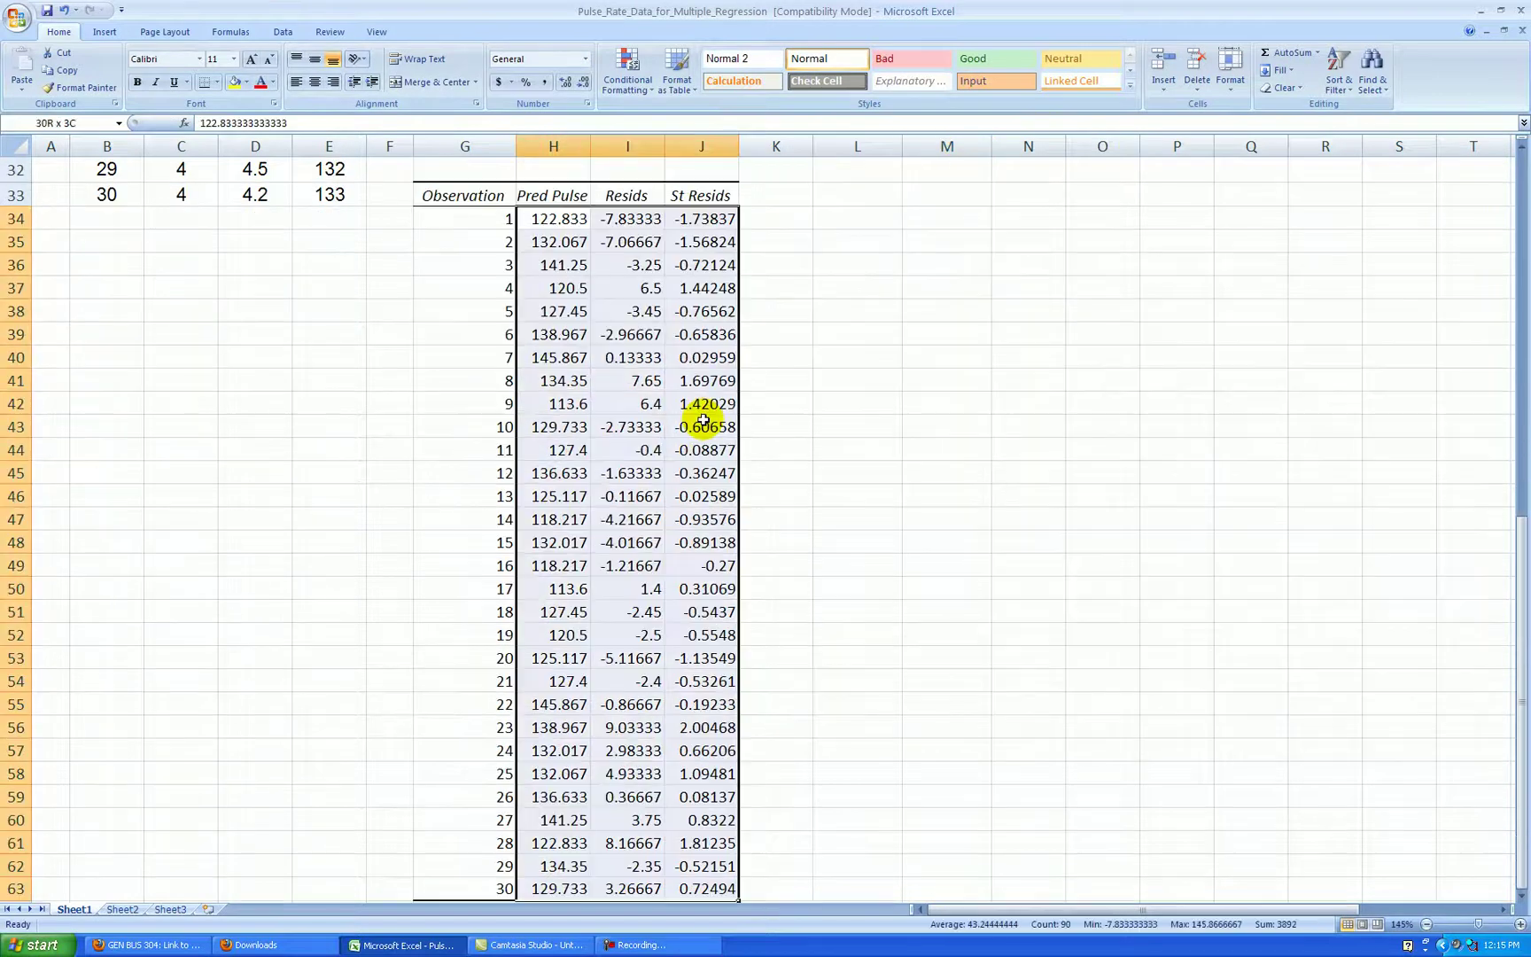
click(583, 83)
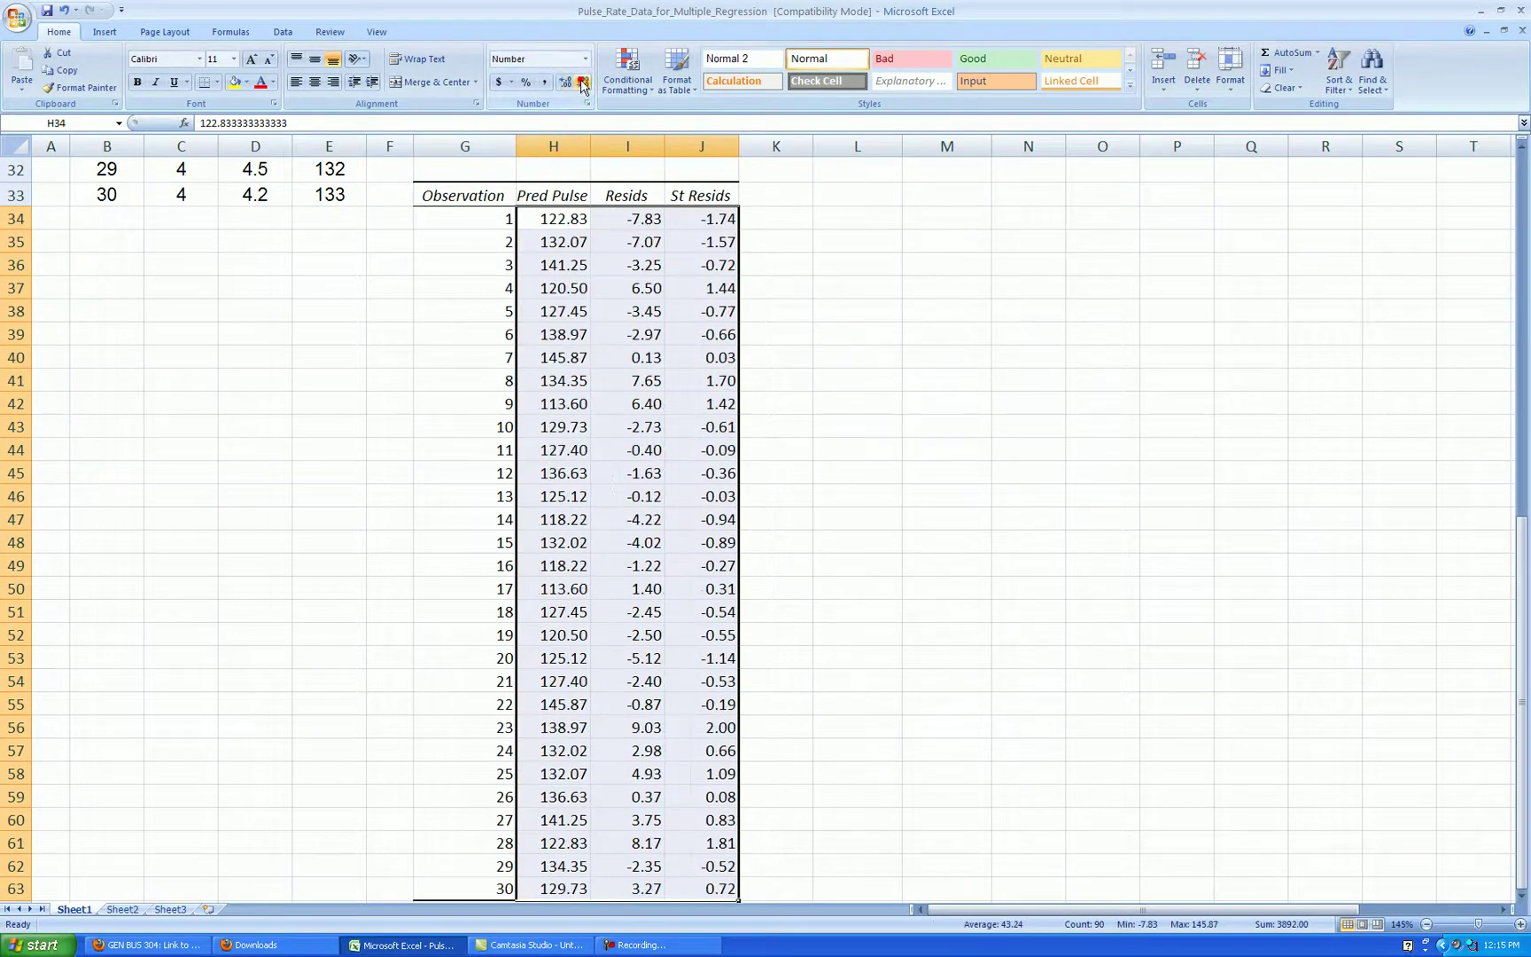
click(807, 335)
Review observation 23's predicted pulse, residual and standardized residual of 2.00.
scroll(889, 536, up, 6)
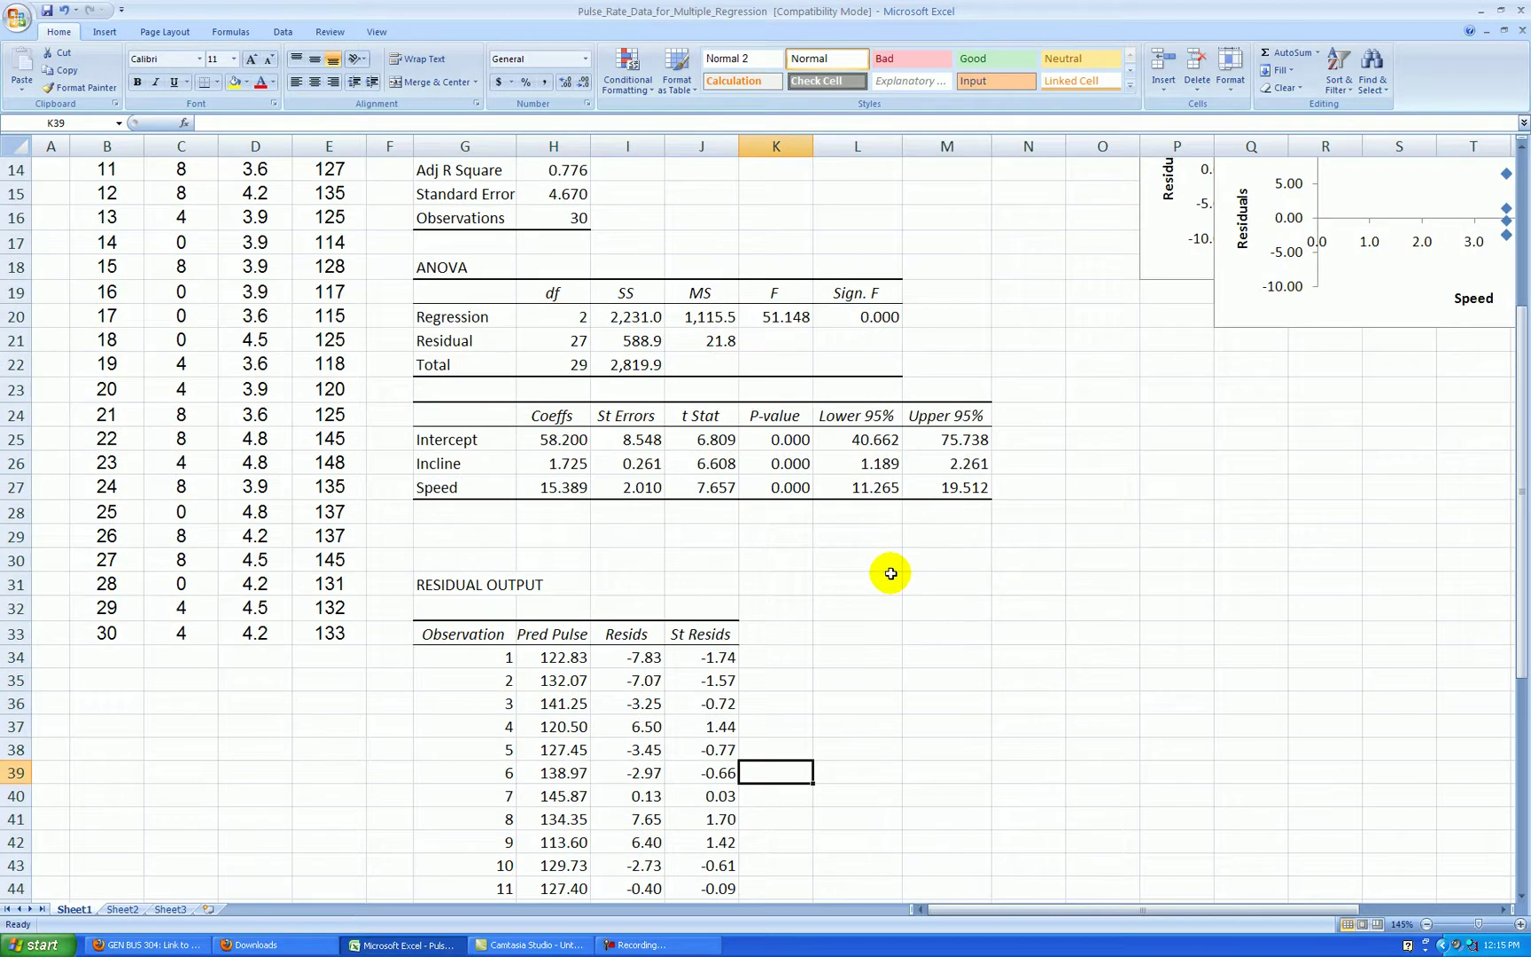
scroll(889, 573, up, 4)
scroll(889, 573, down, 9)
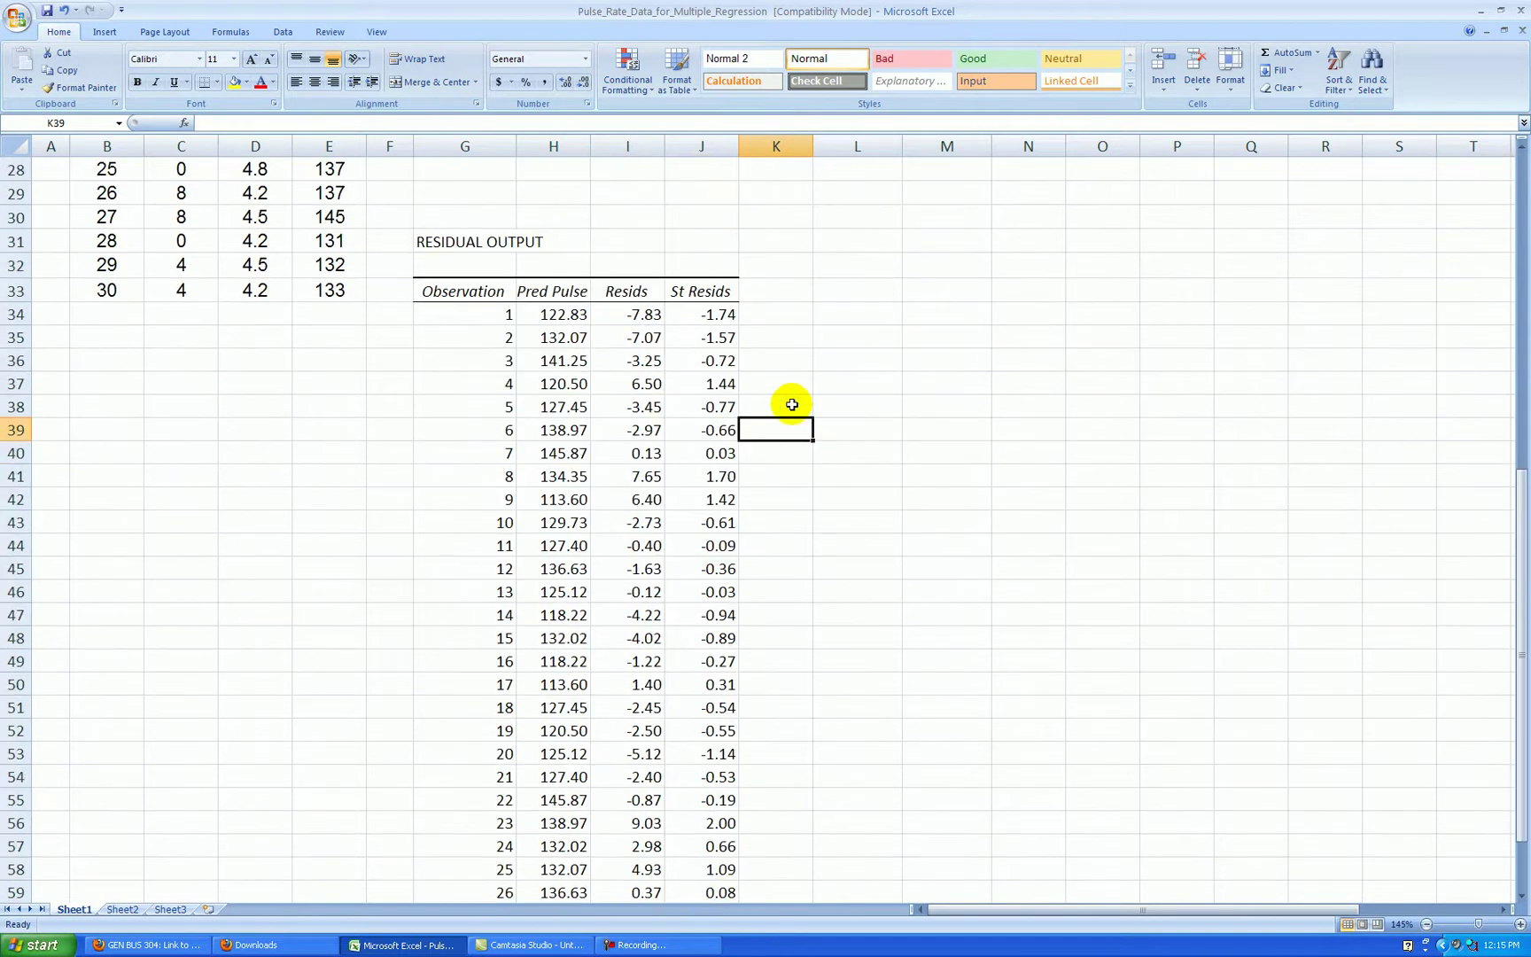
scroll(728, 315, down, 1)
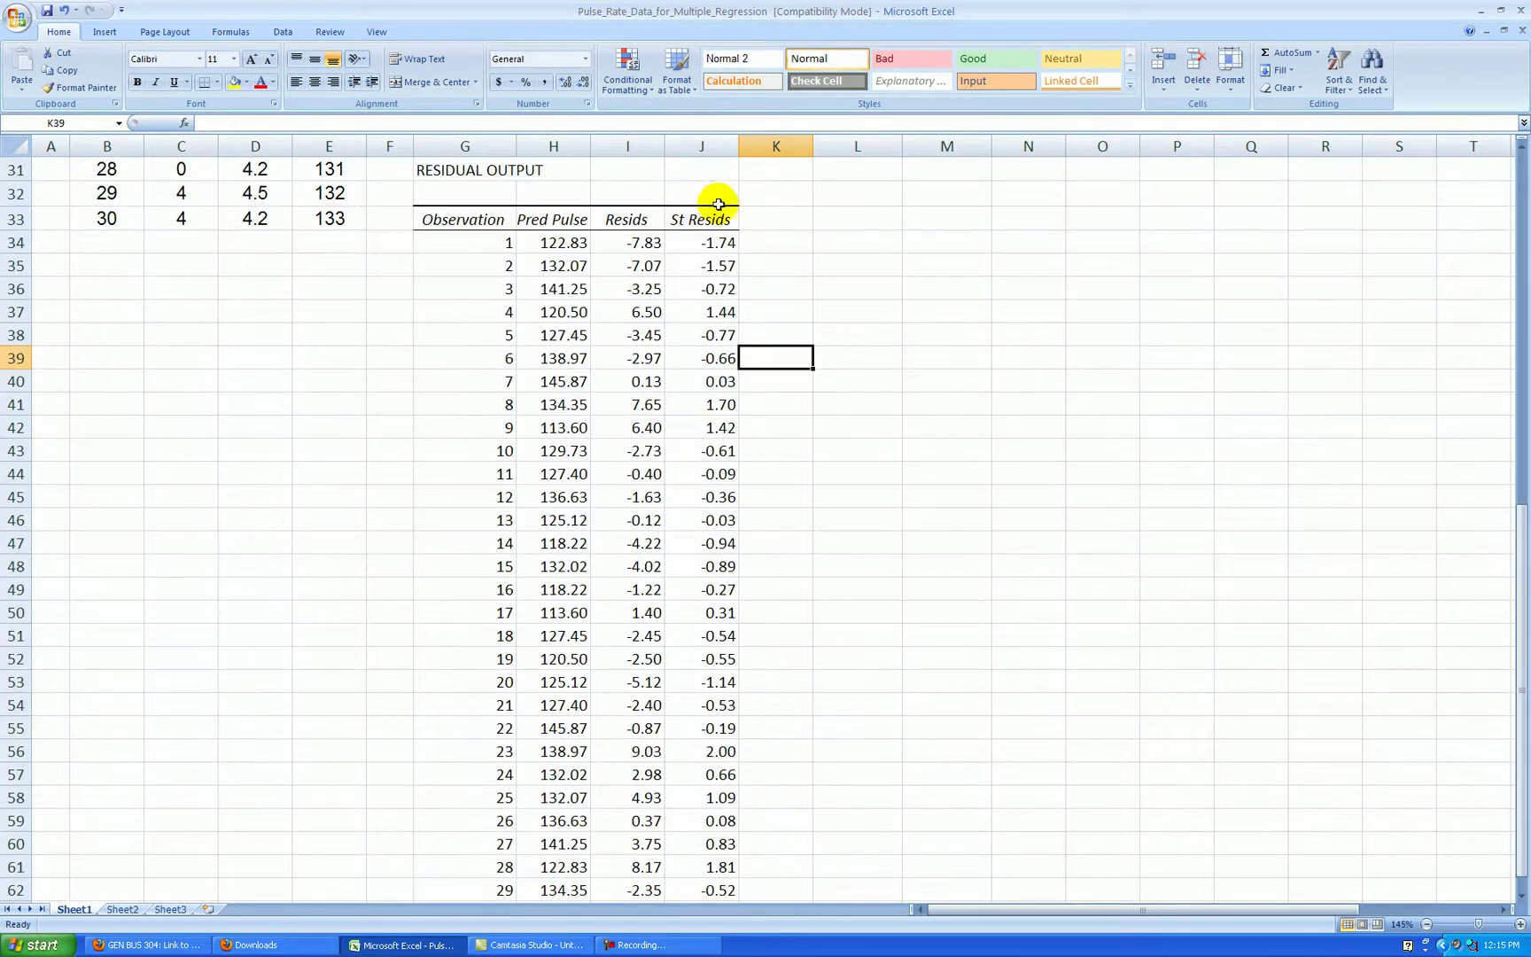
drag(718, 218, 841, 379)
scroll(843, 379, down, 4)
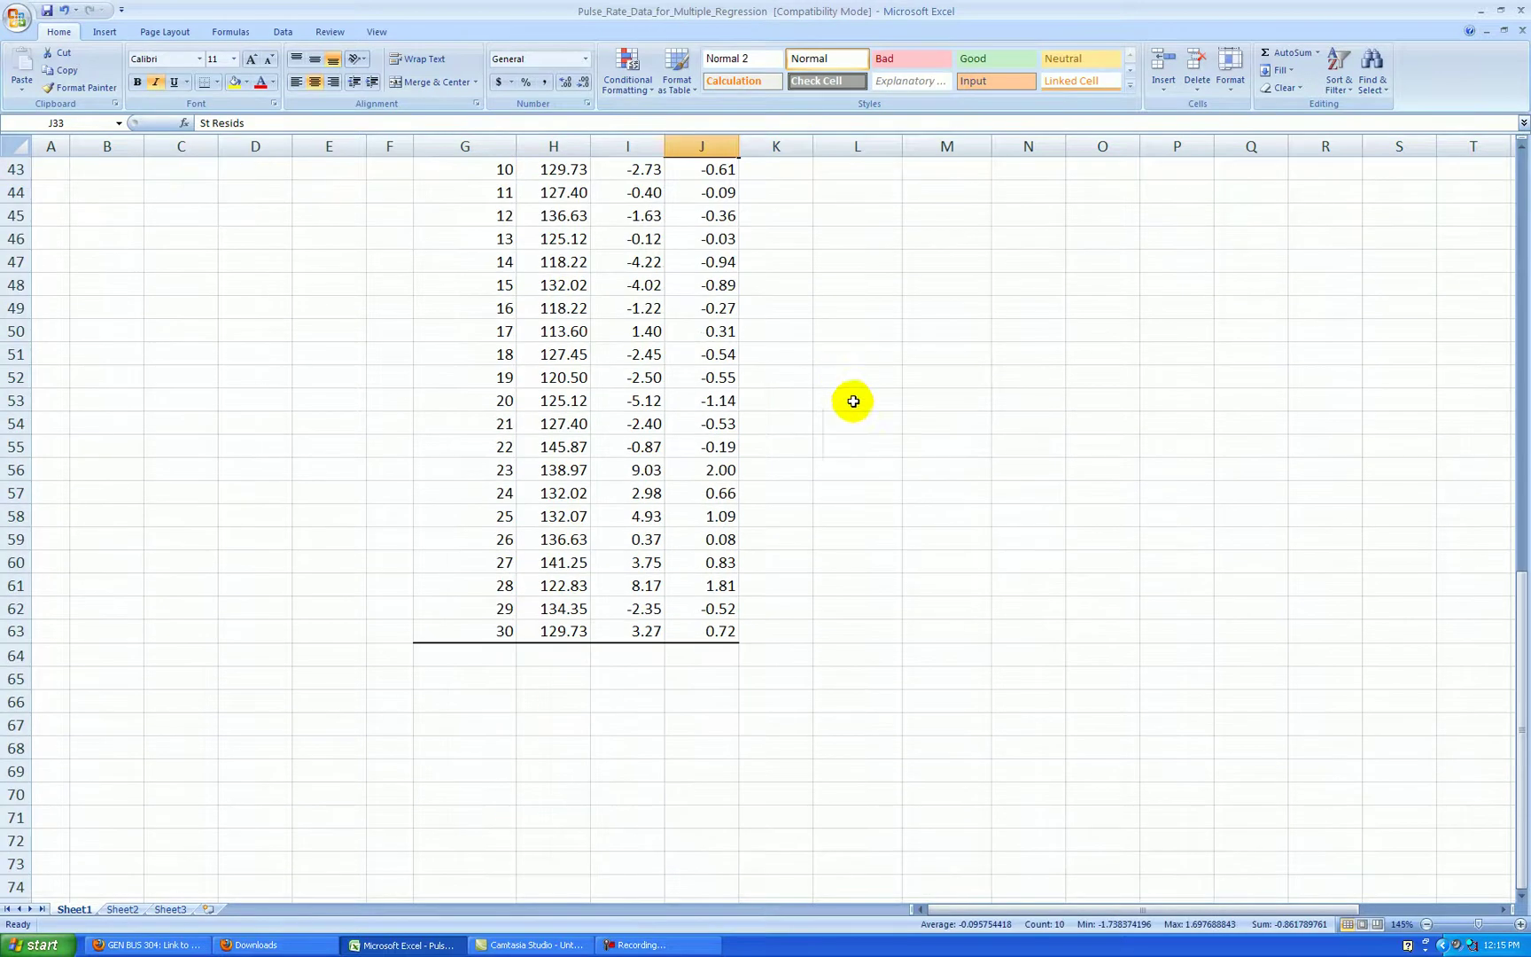
scroll(873, 538, up, 4)
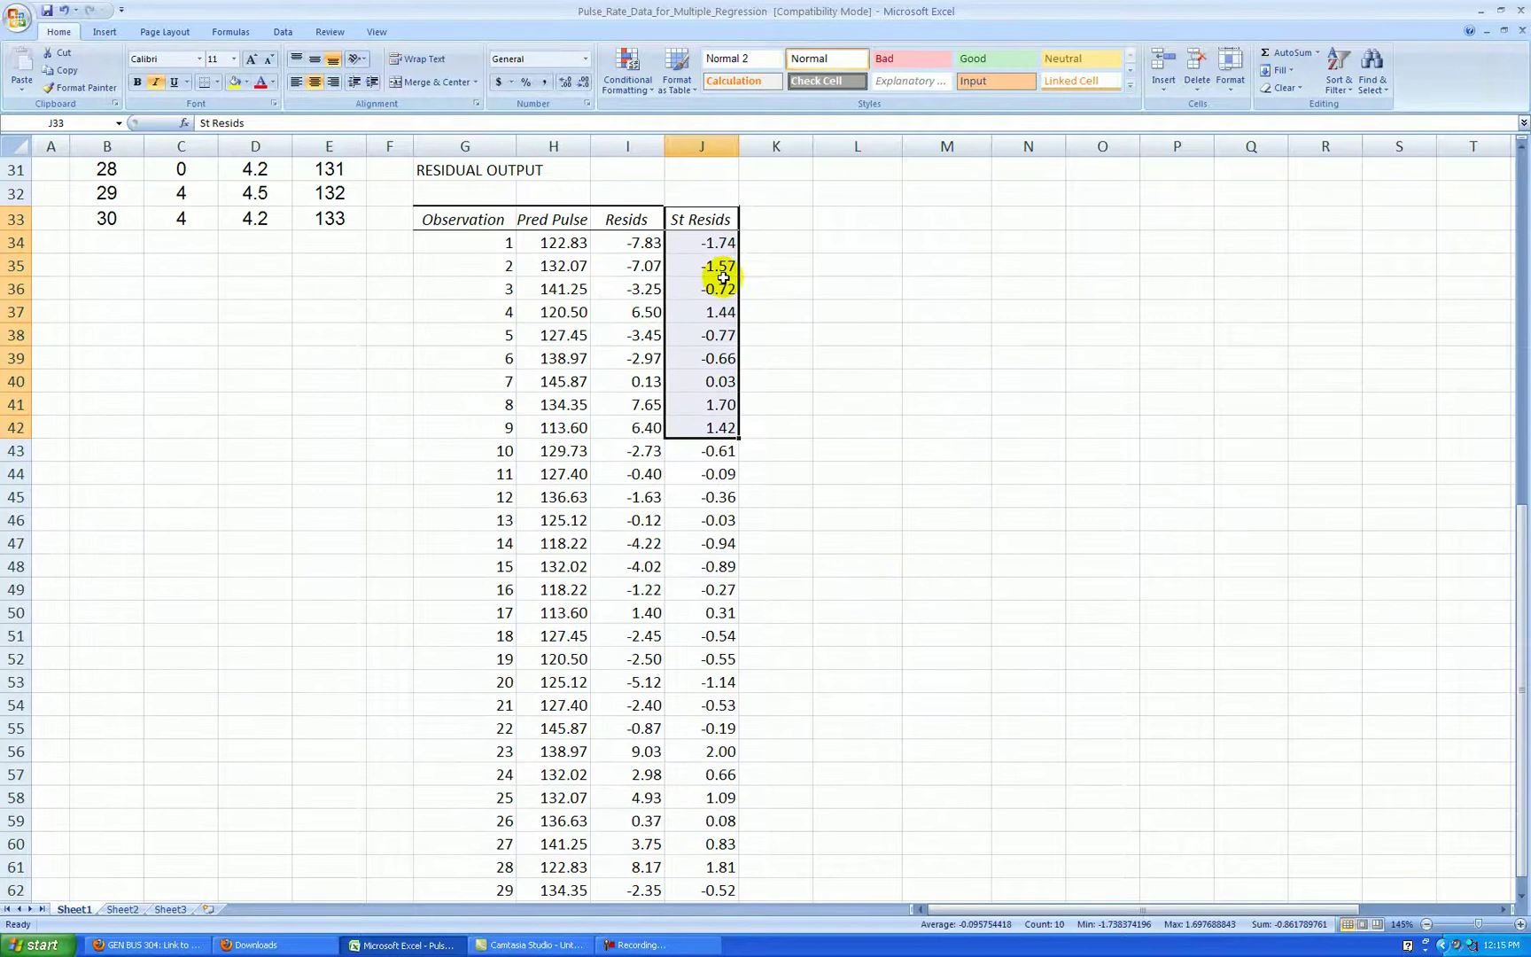
scroll(714, 279, down, 2)
scroll(922, 574, down, 2)
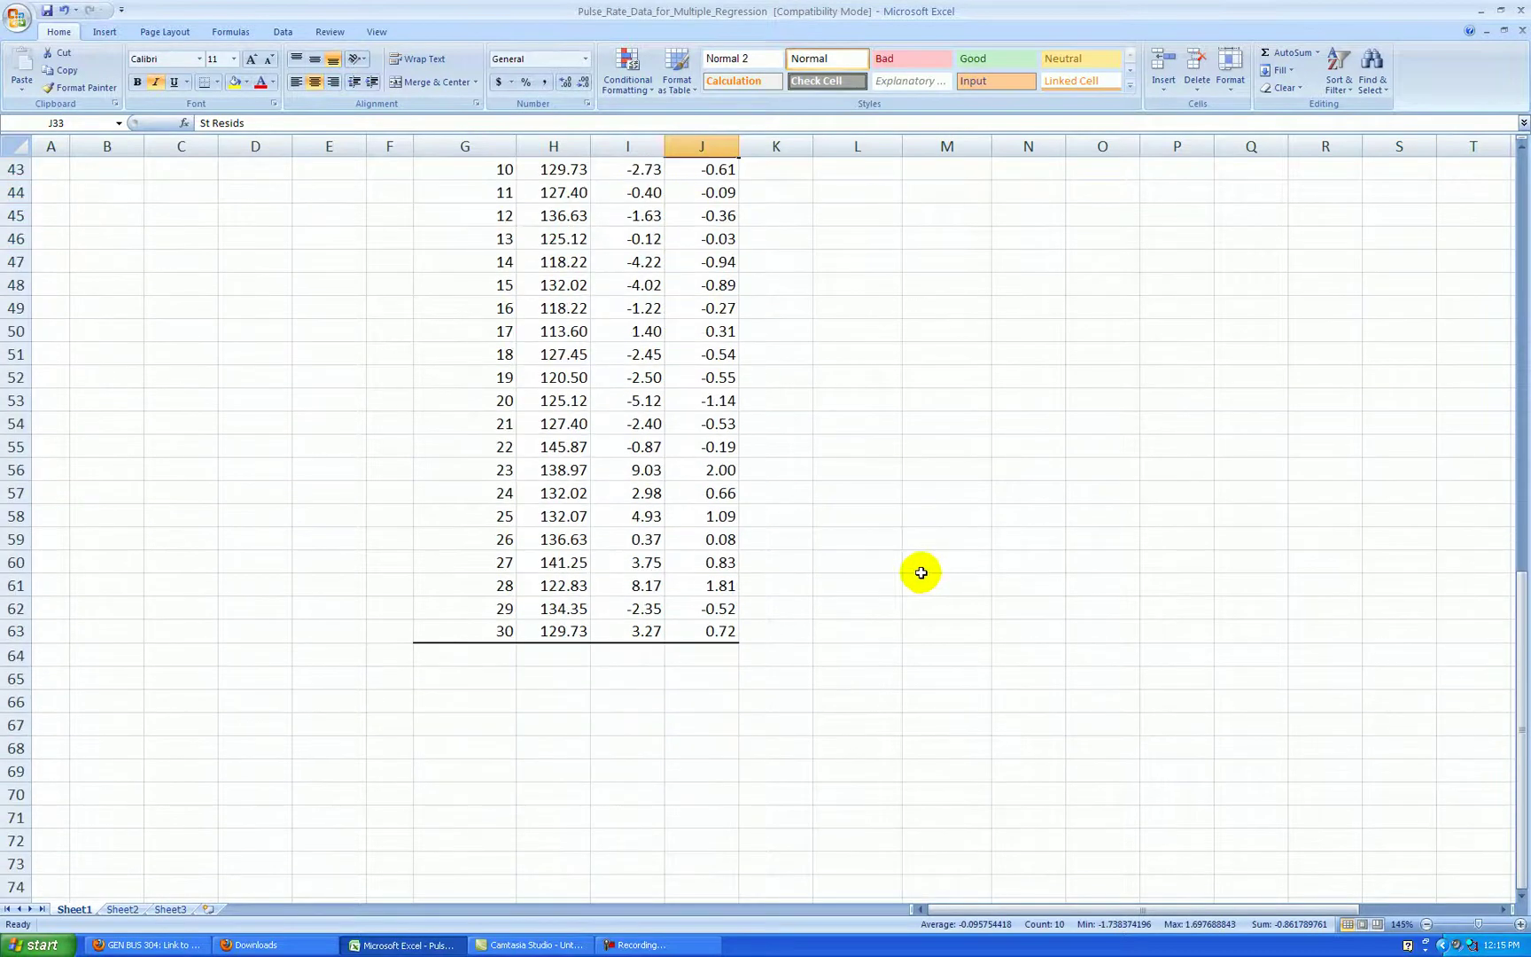
click(716, 463)
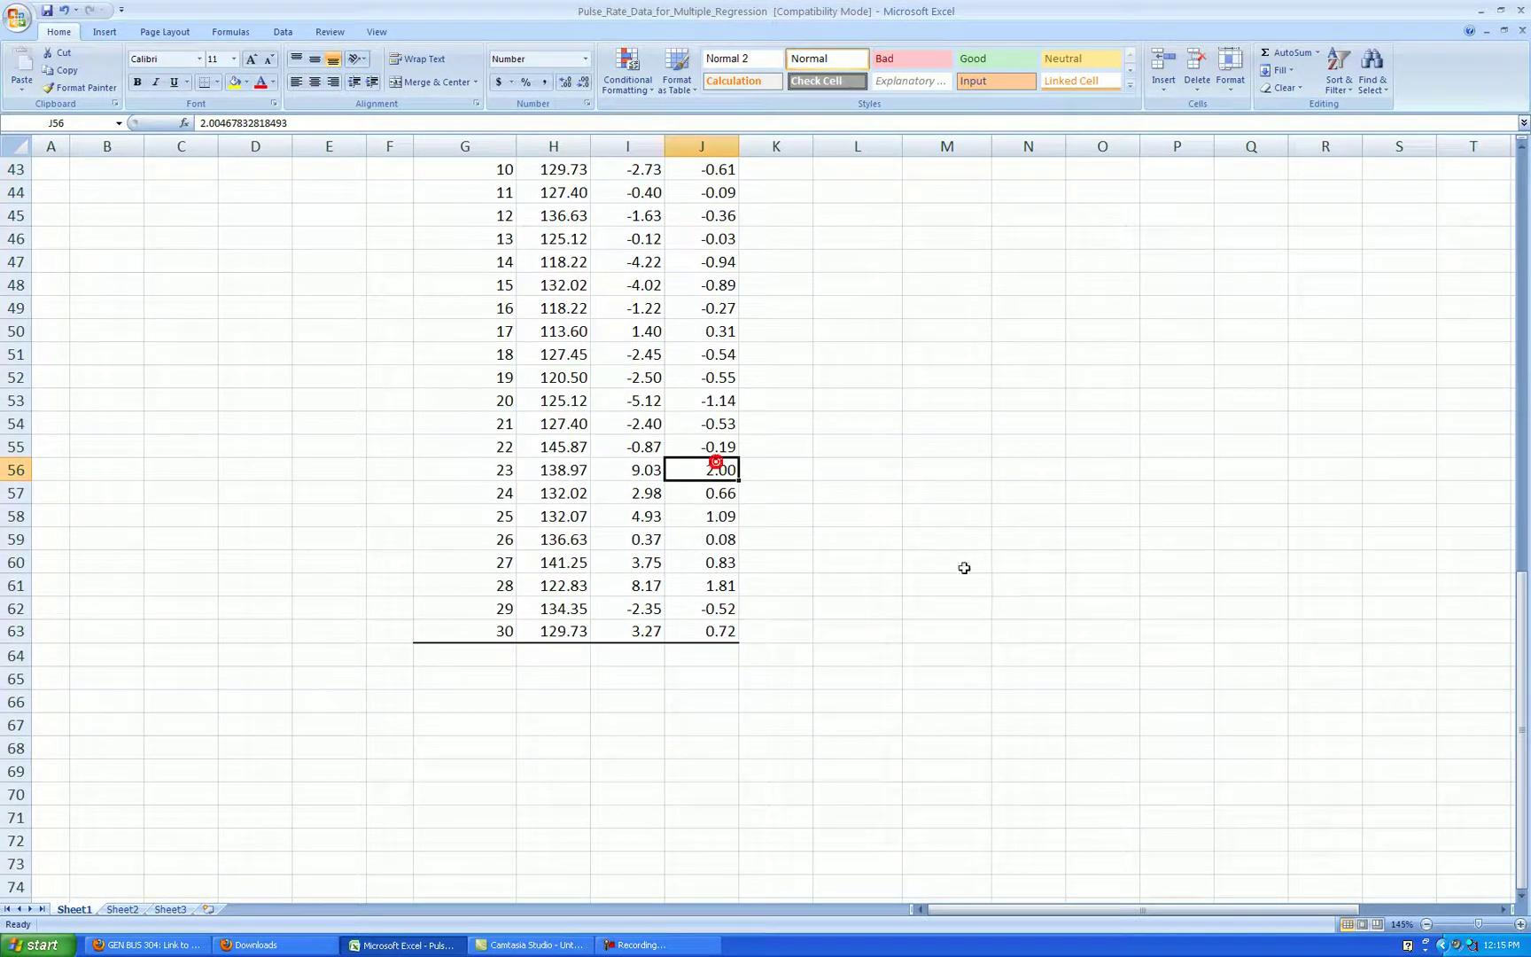
click(494, 470)
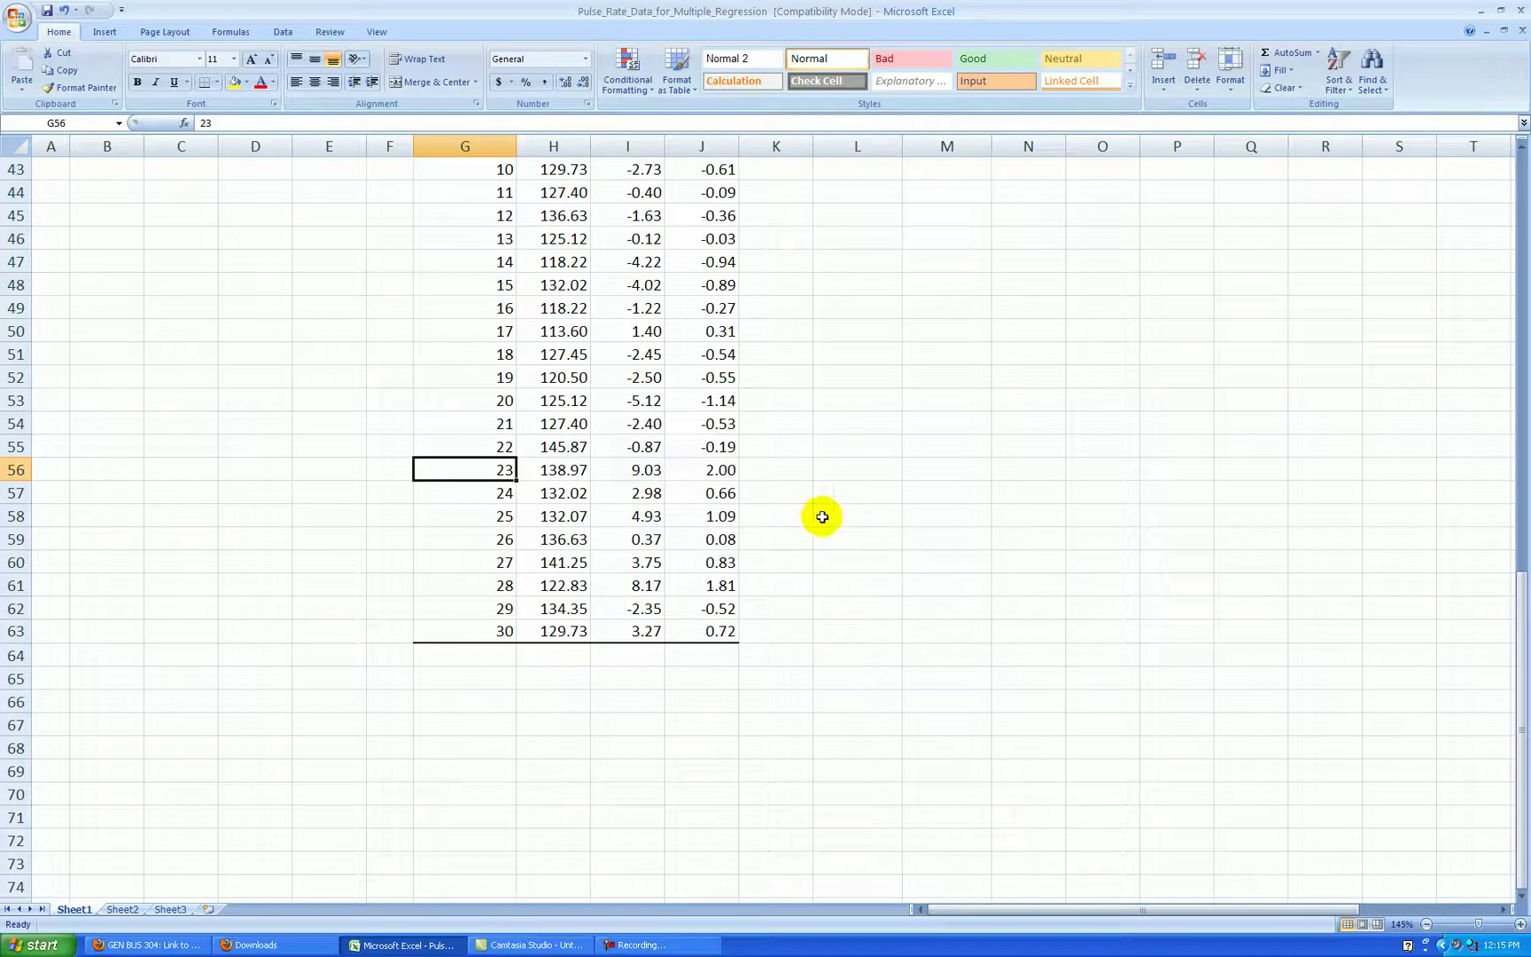
click(579, 468)
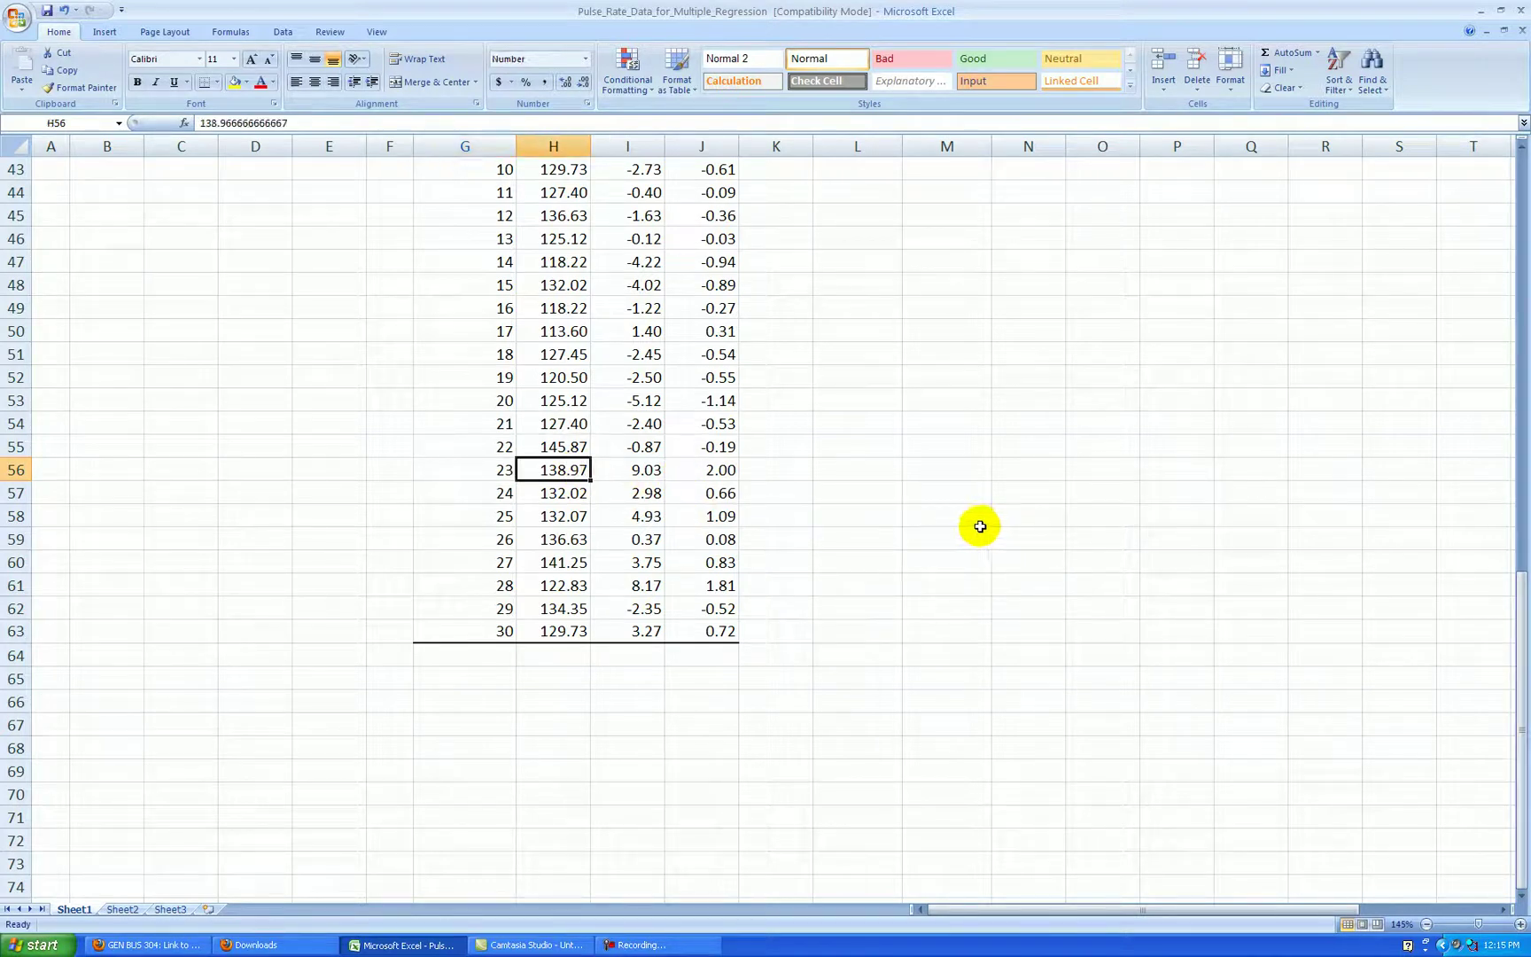
click(640, 470)
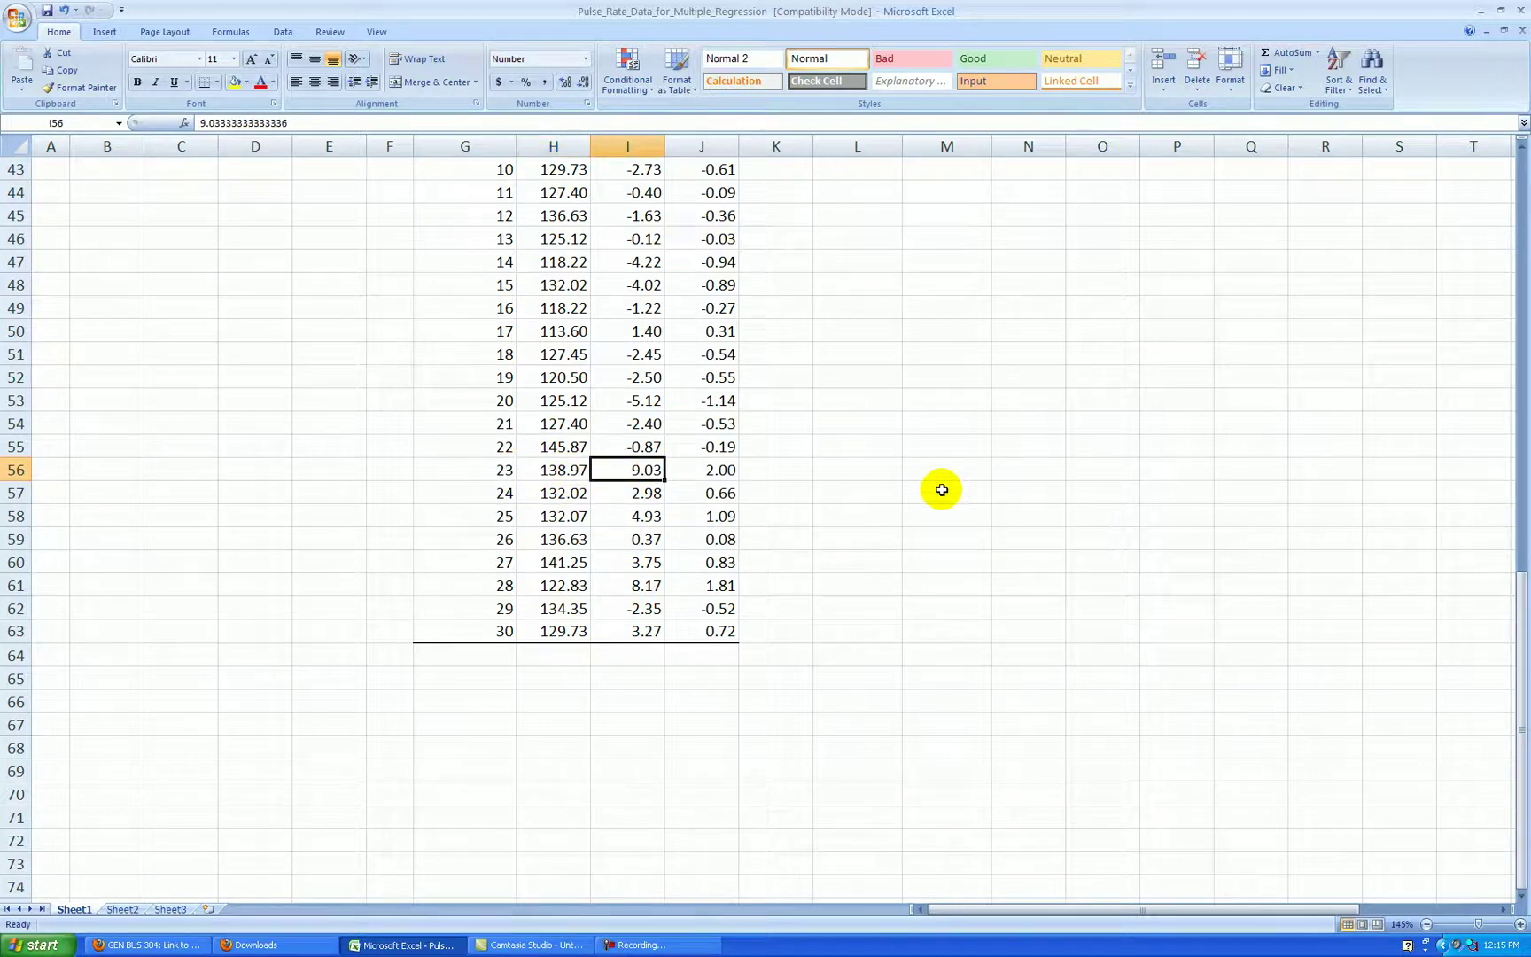
click(731, 469)
scroll(1143, 539, up, 8)
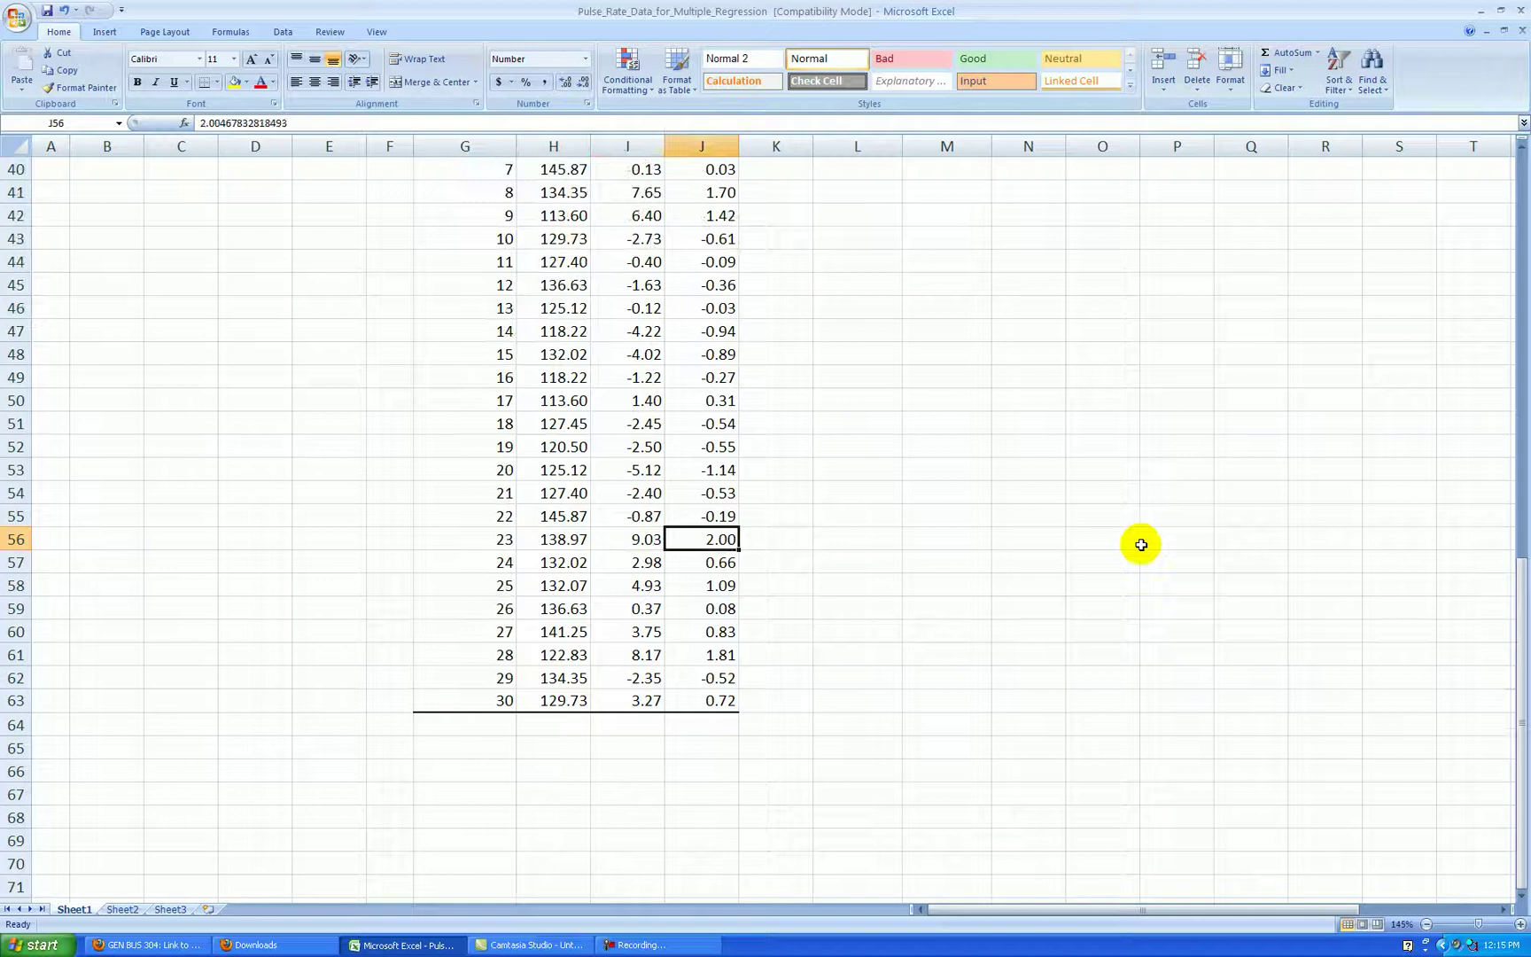
scroll(1140, 545, up, 6)
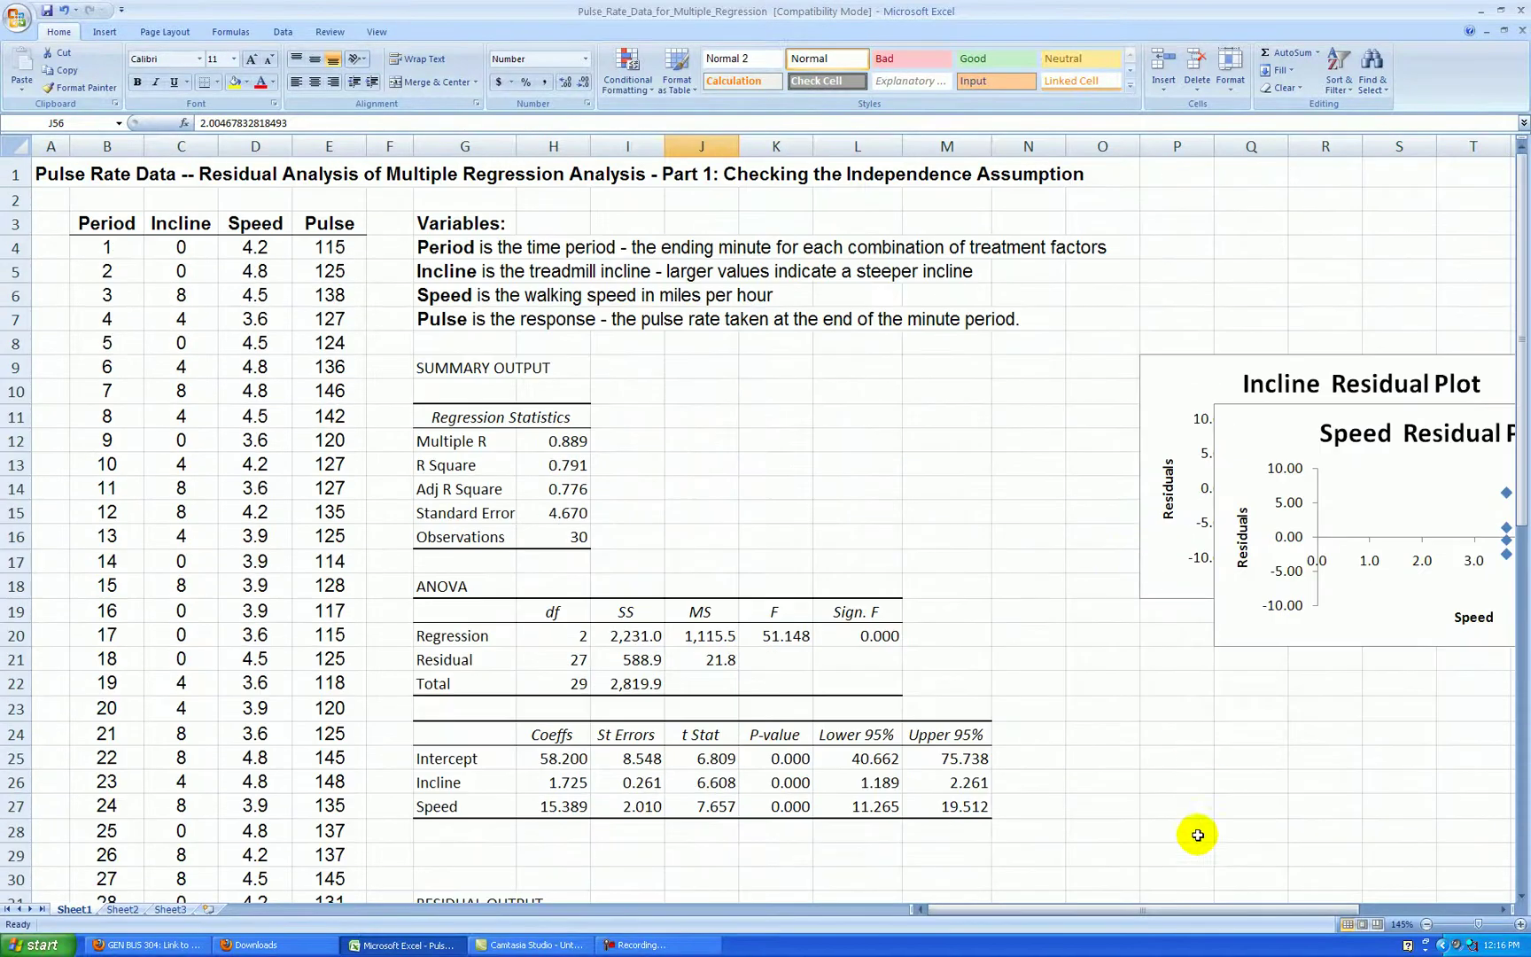
drag(1273, 913, 1356, 913)
scroll(1215, 676, down, 1)
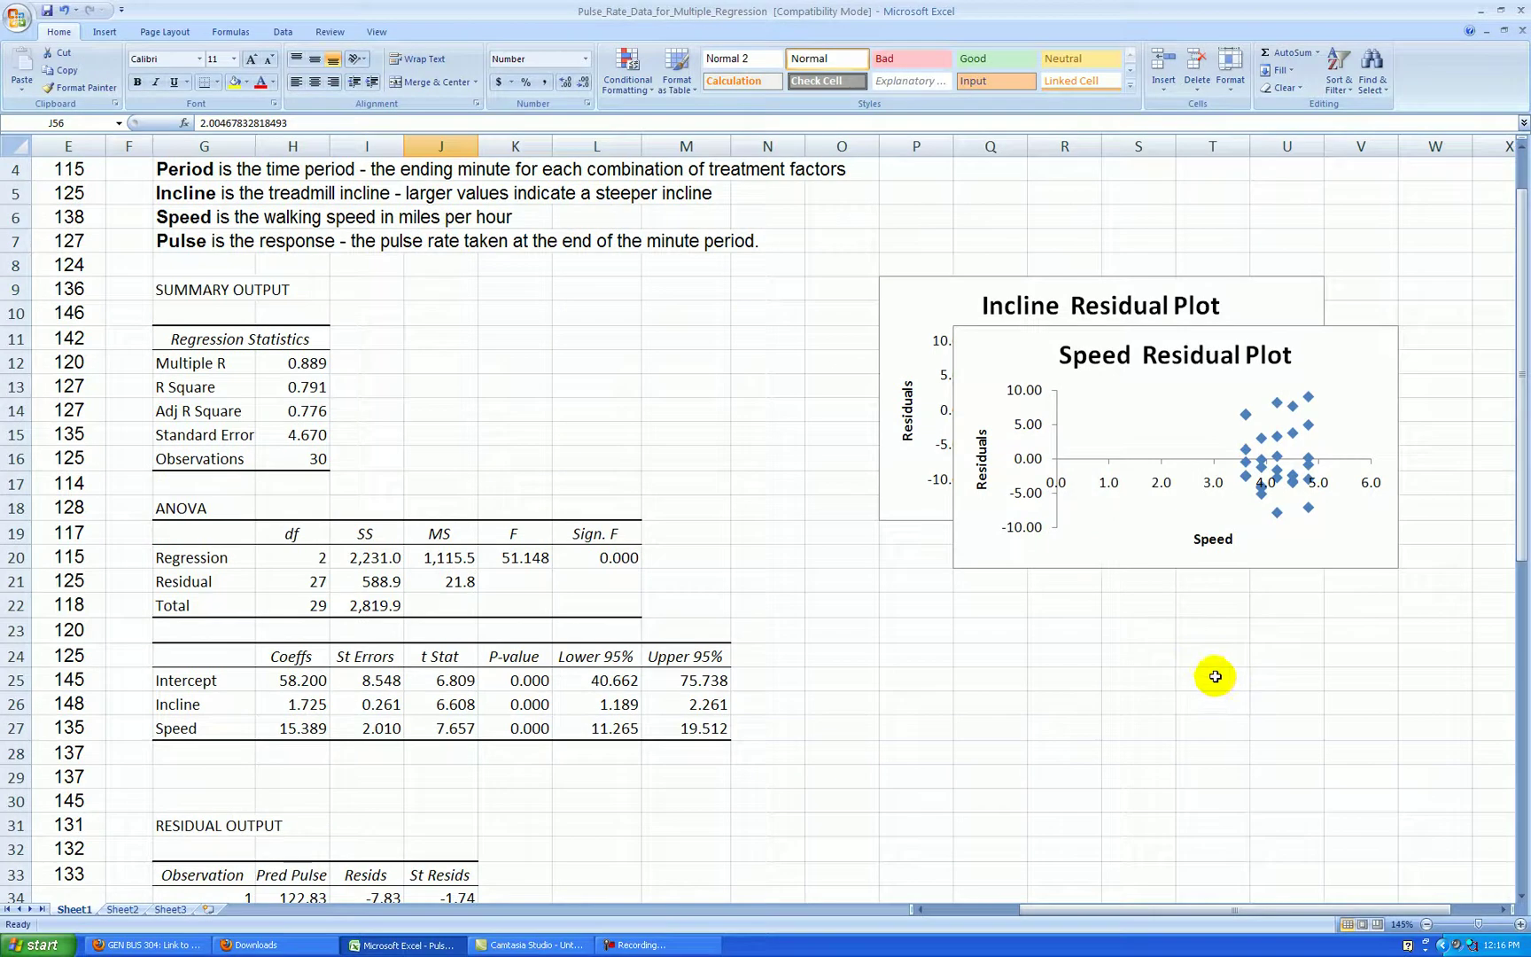
click(1157, 562)
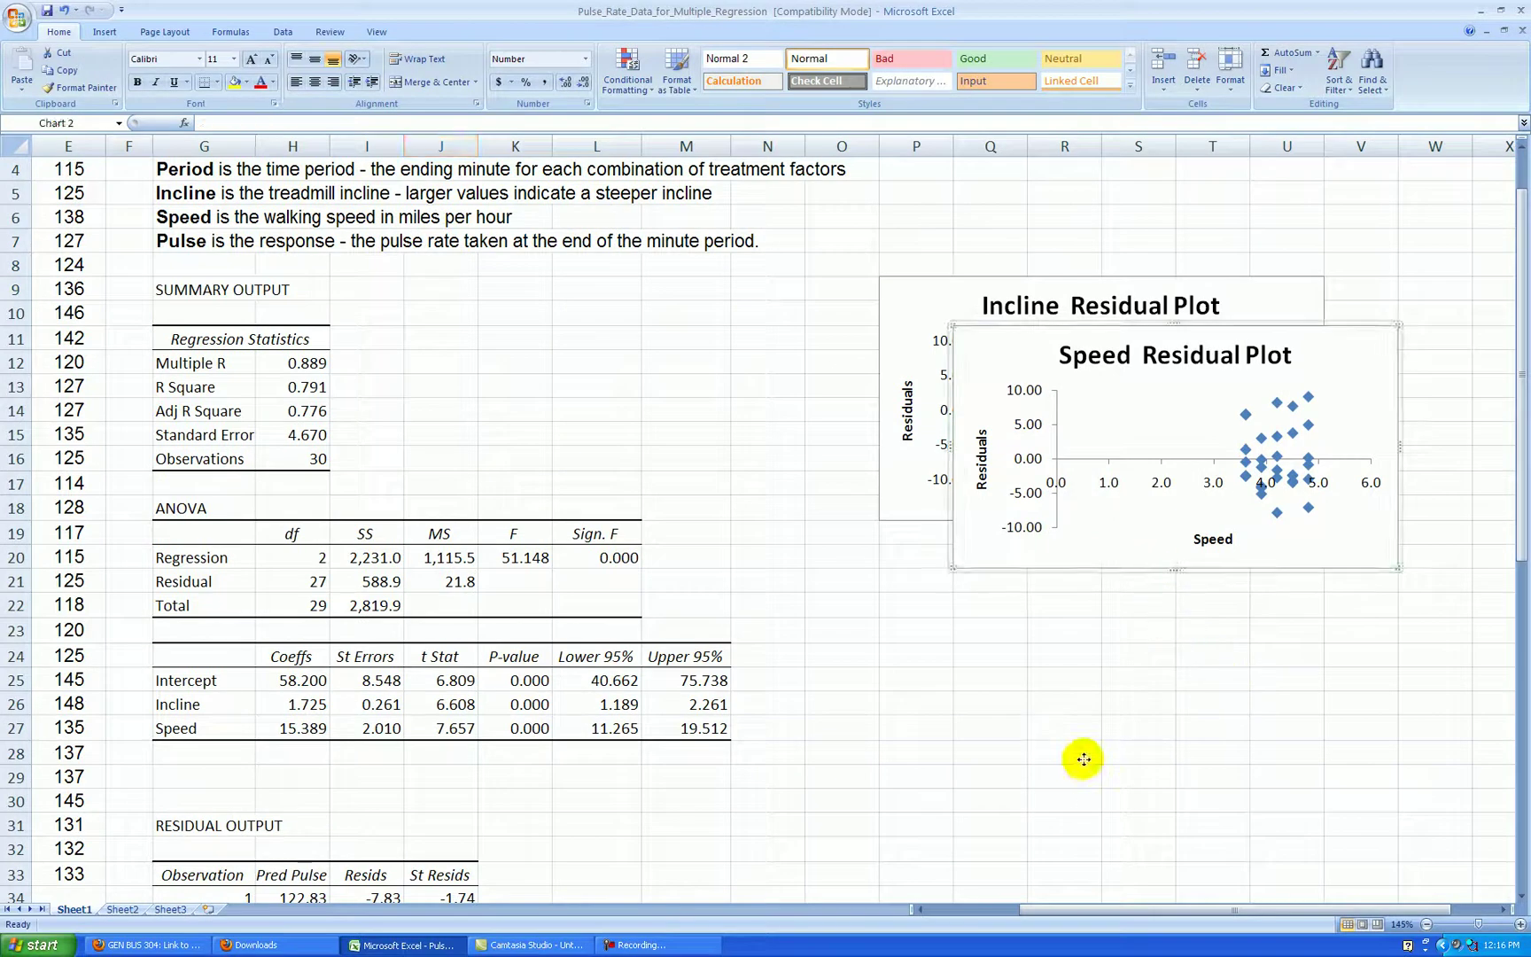
drag(1085, 759, 1086, 761)
click(1365, 702)
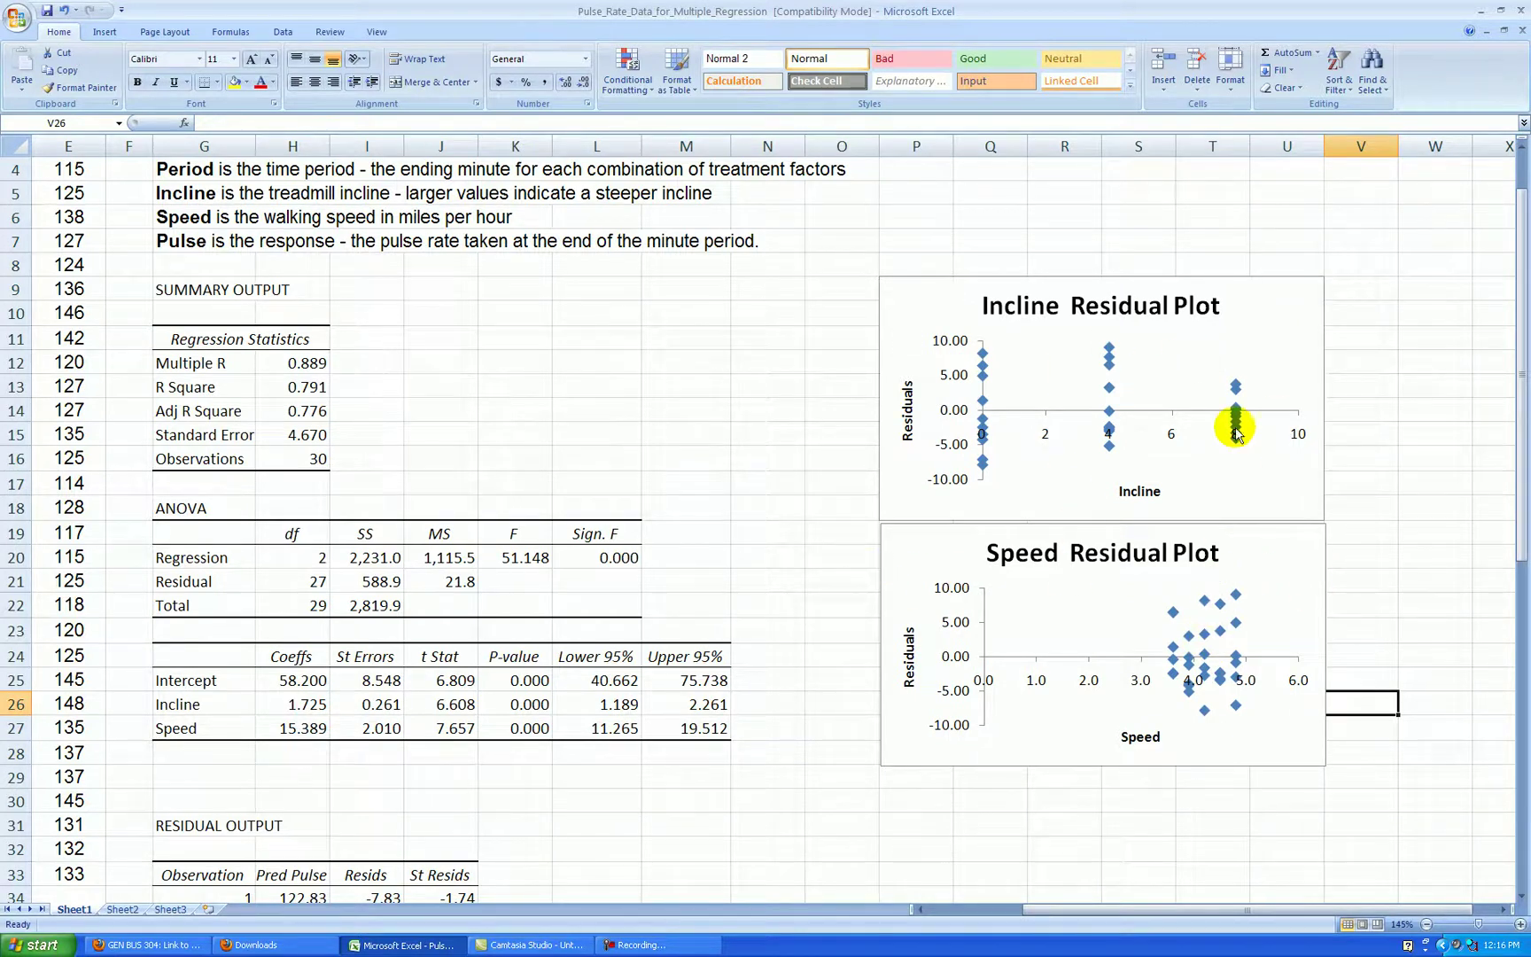
scroll(759, 514, down, 4)
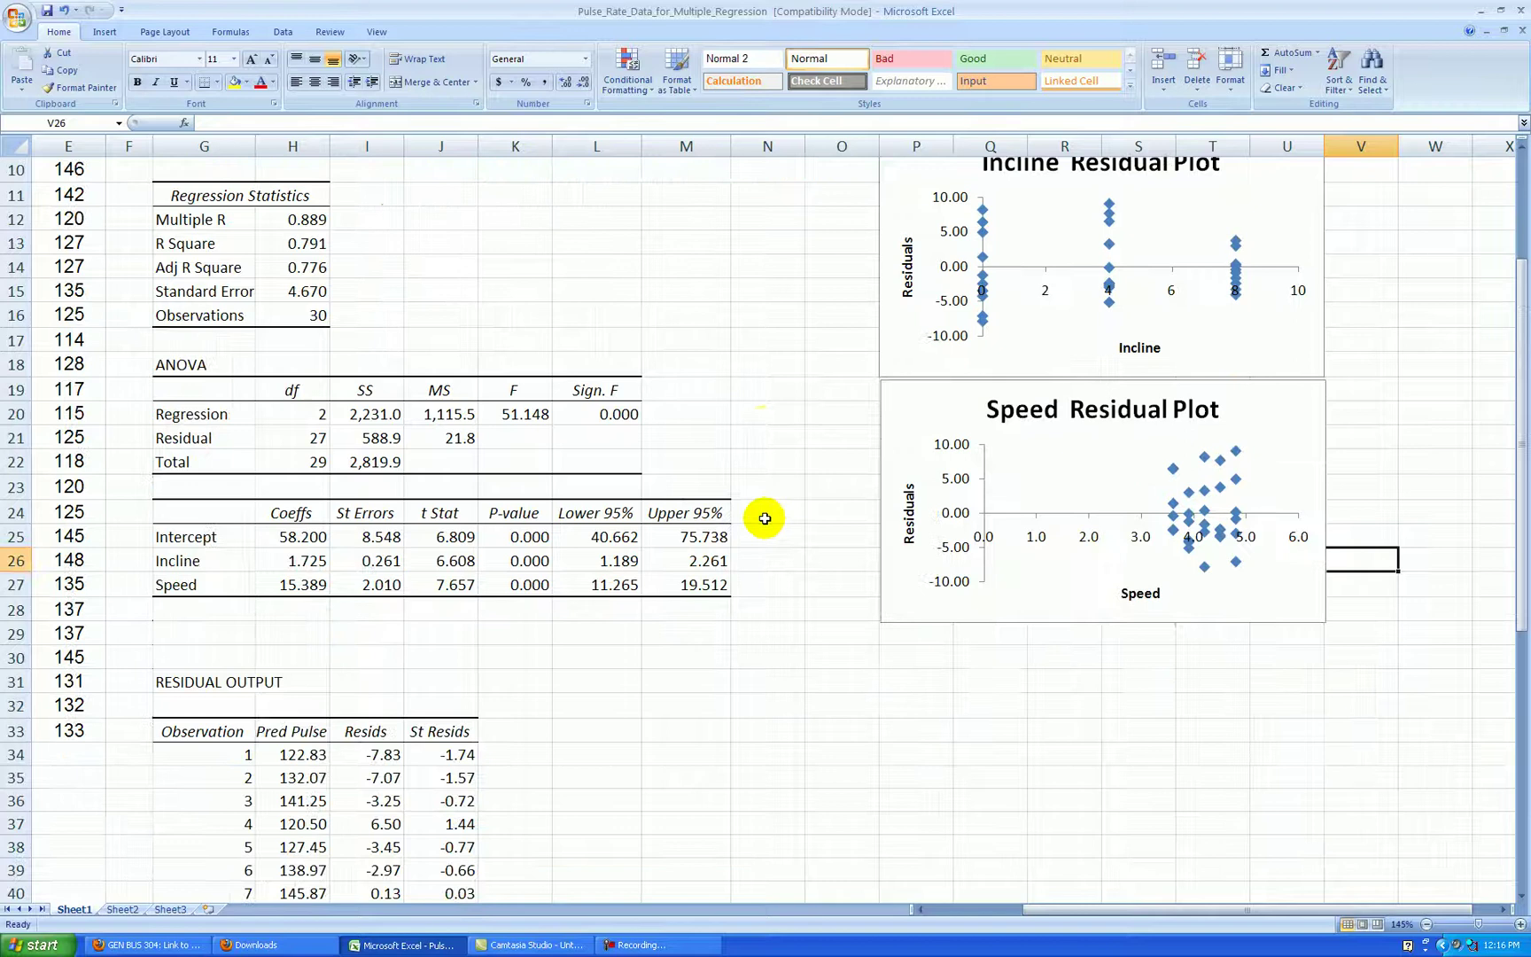
scroll(807, 539, up, 5)
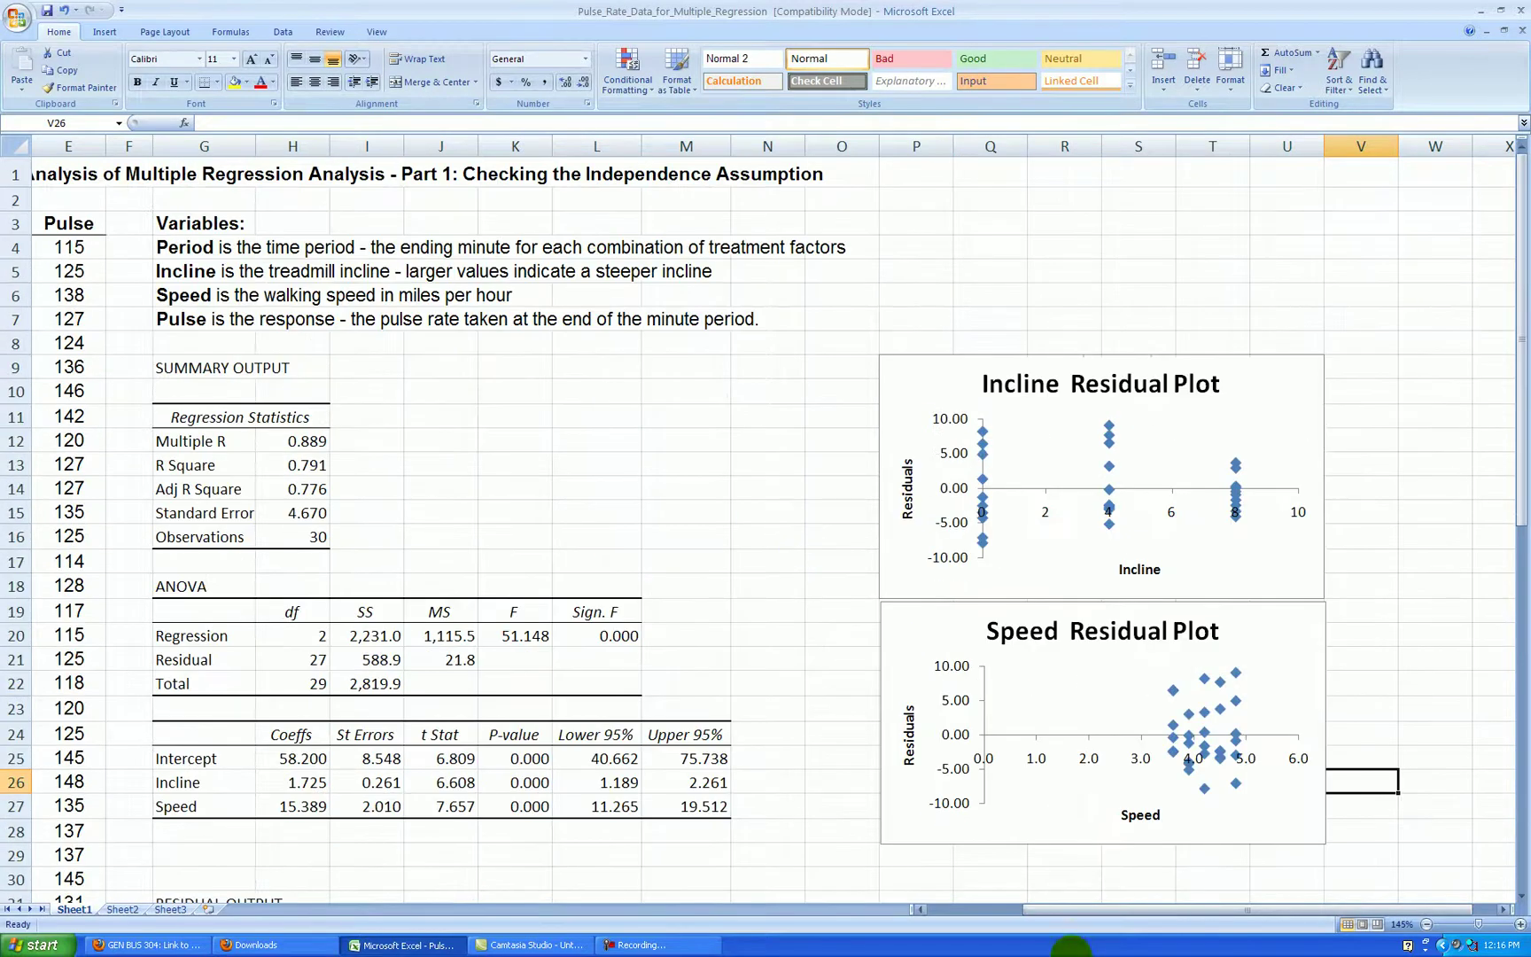
drag(1095, 922, 984, 913)
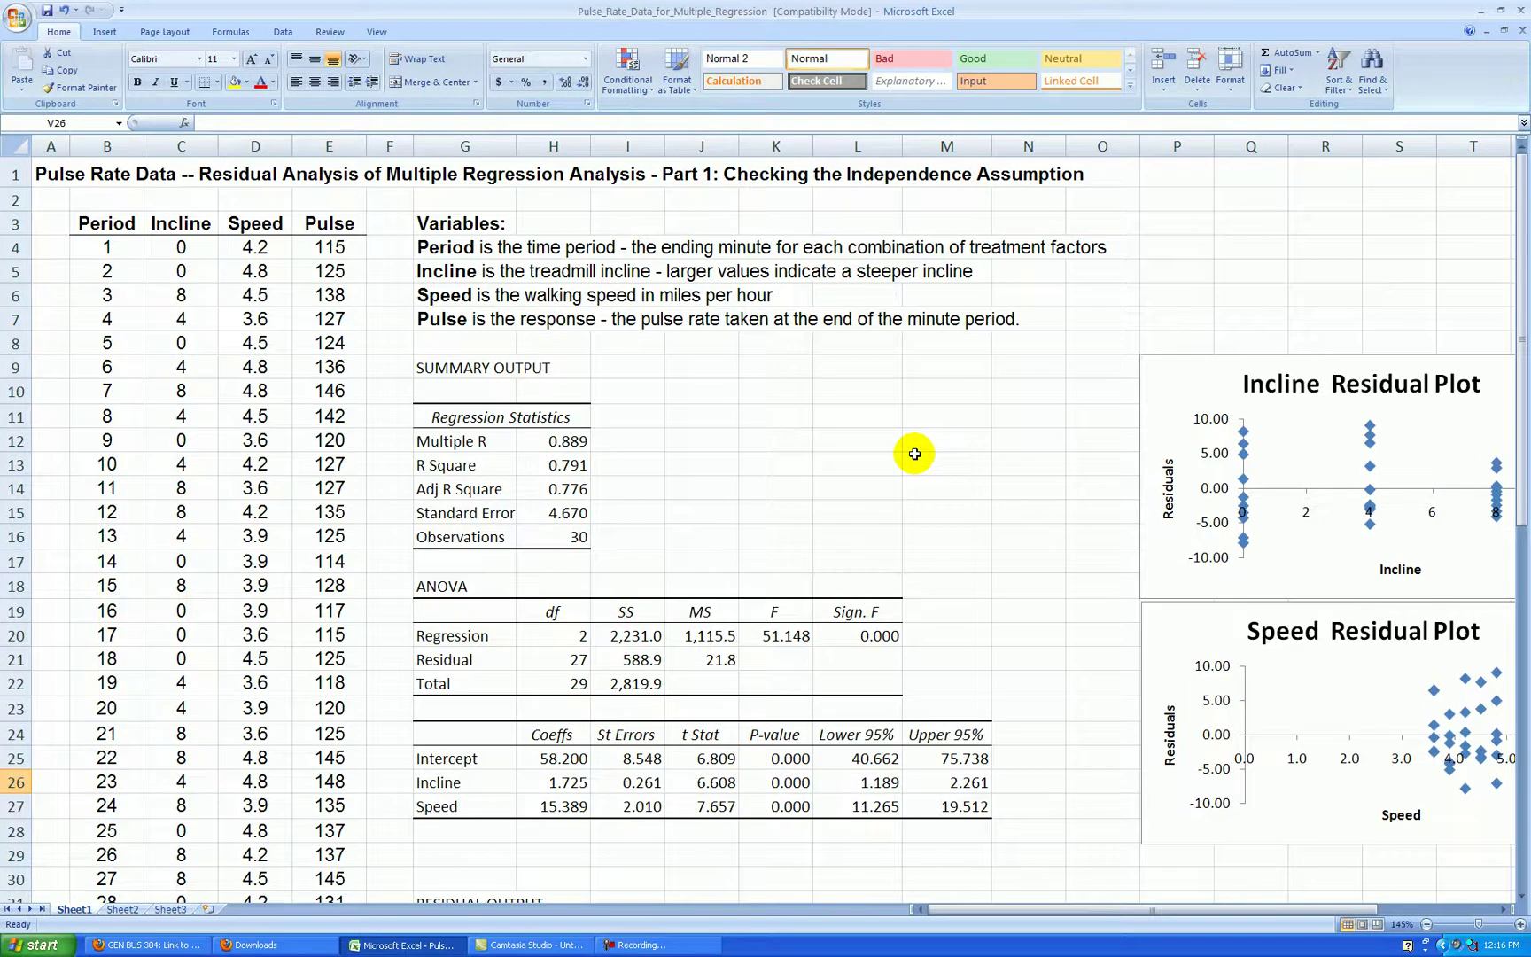
Select the observation numbers G34:G63 together with the residuals I34:I63.
scroll(900, 456, down, 8)
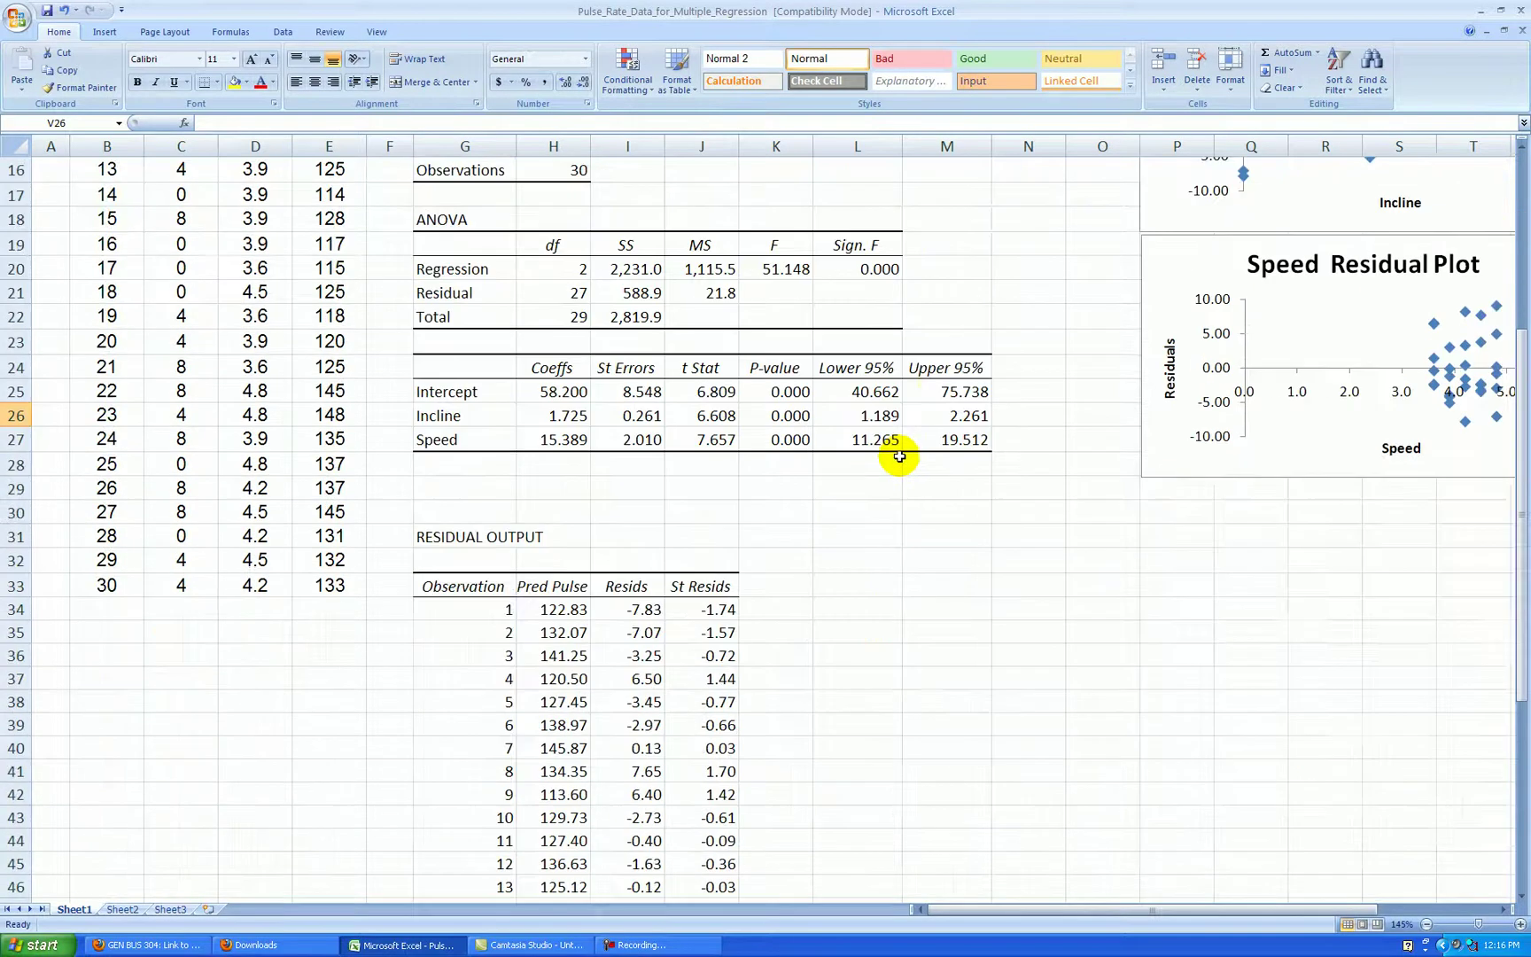
drag(484, 387, 484, 480)
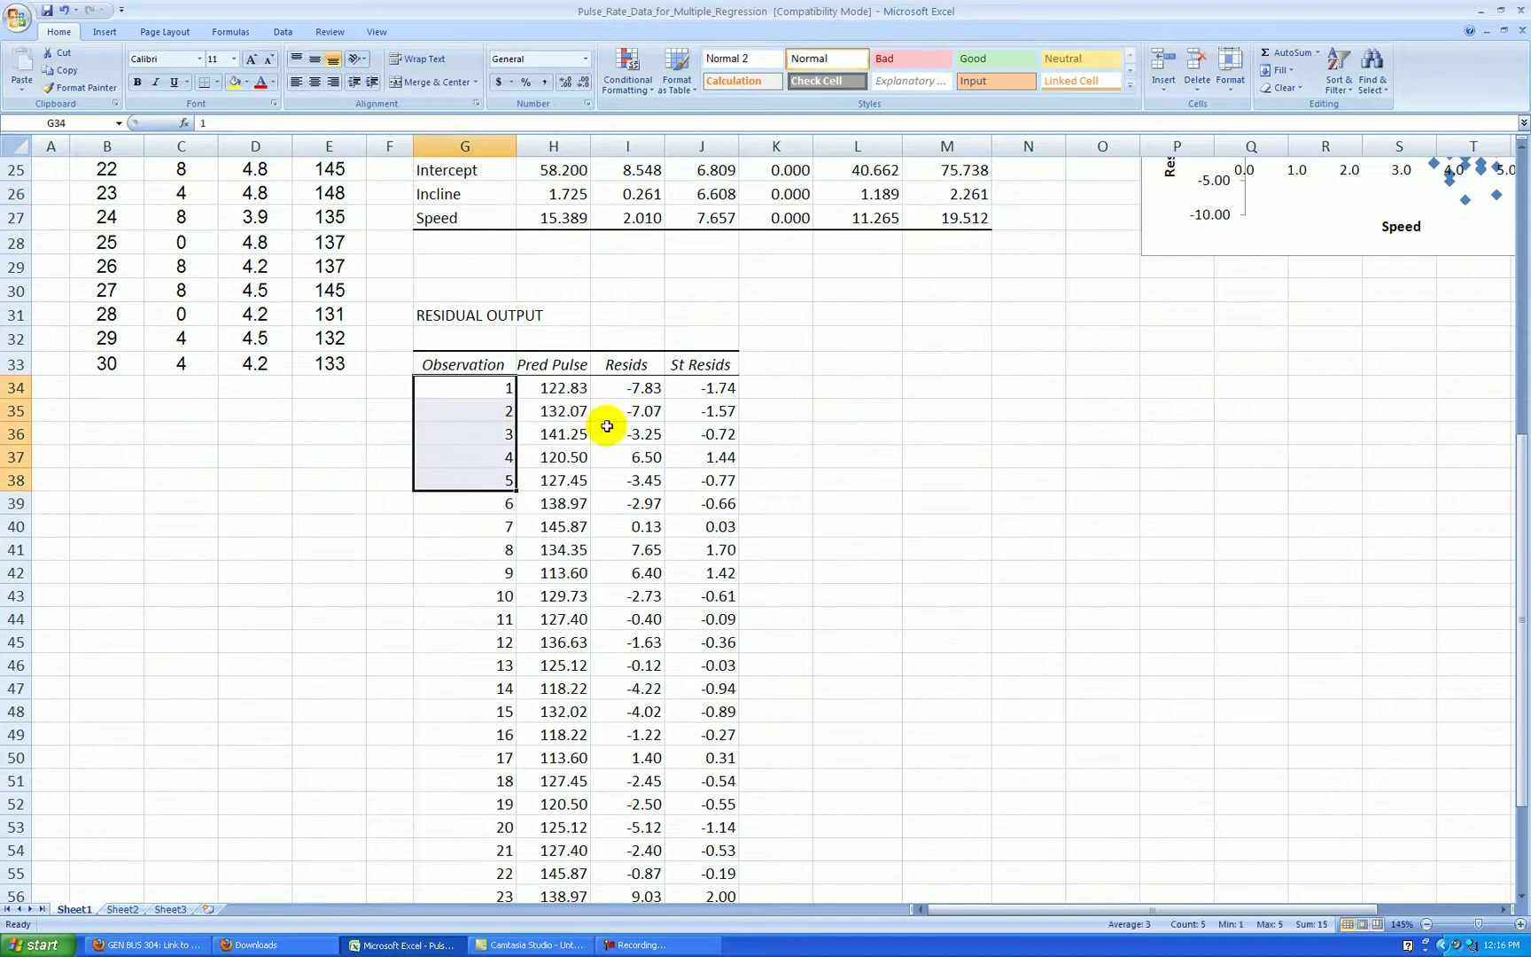
drag(643, 387, 629, 454)
scroll(882, 432, down, 1)
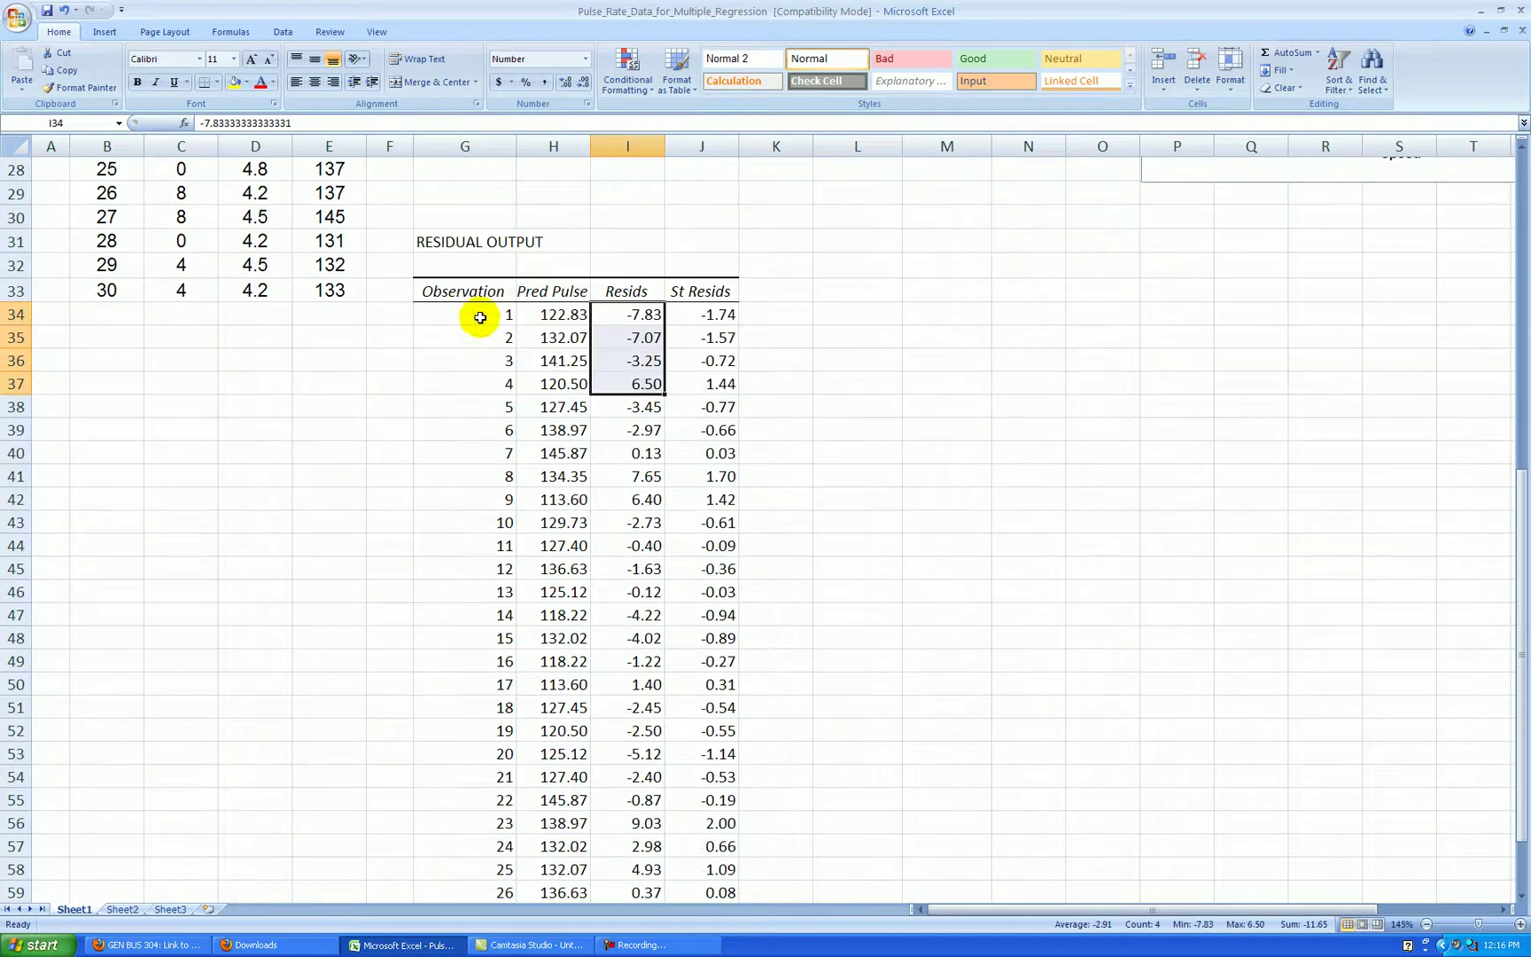
drag(486, 314, 483, 388)
key(ctrl+shift+Down)
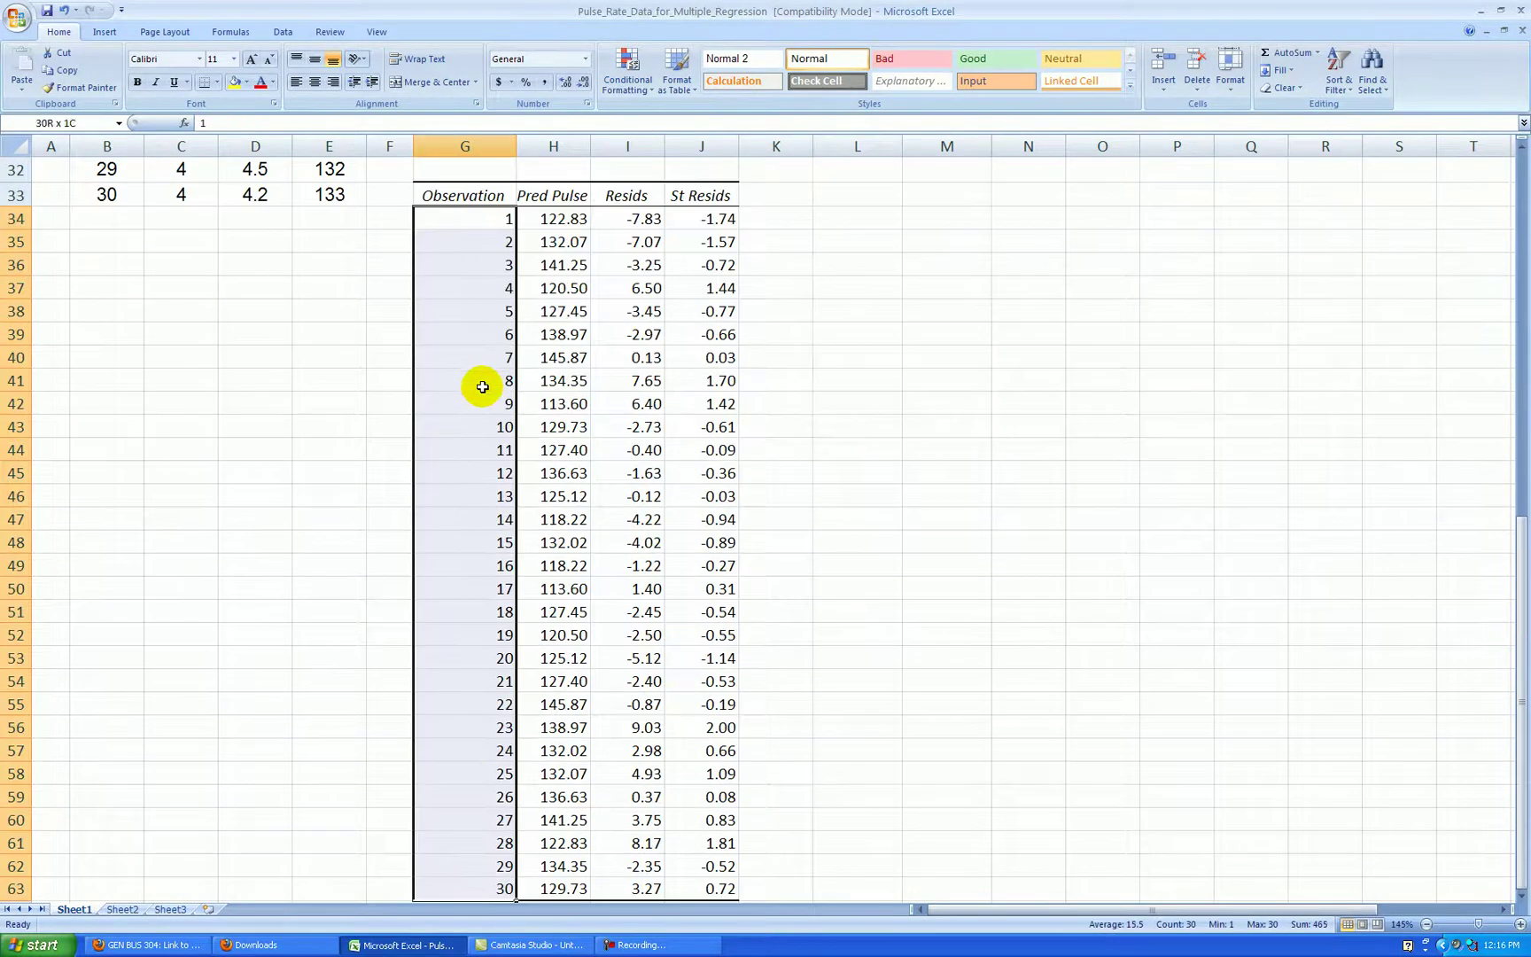
scroll(715, 352, down, 4)
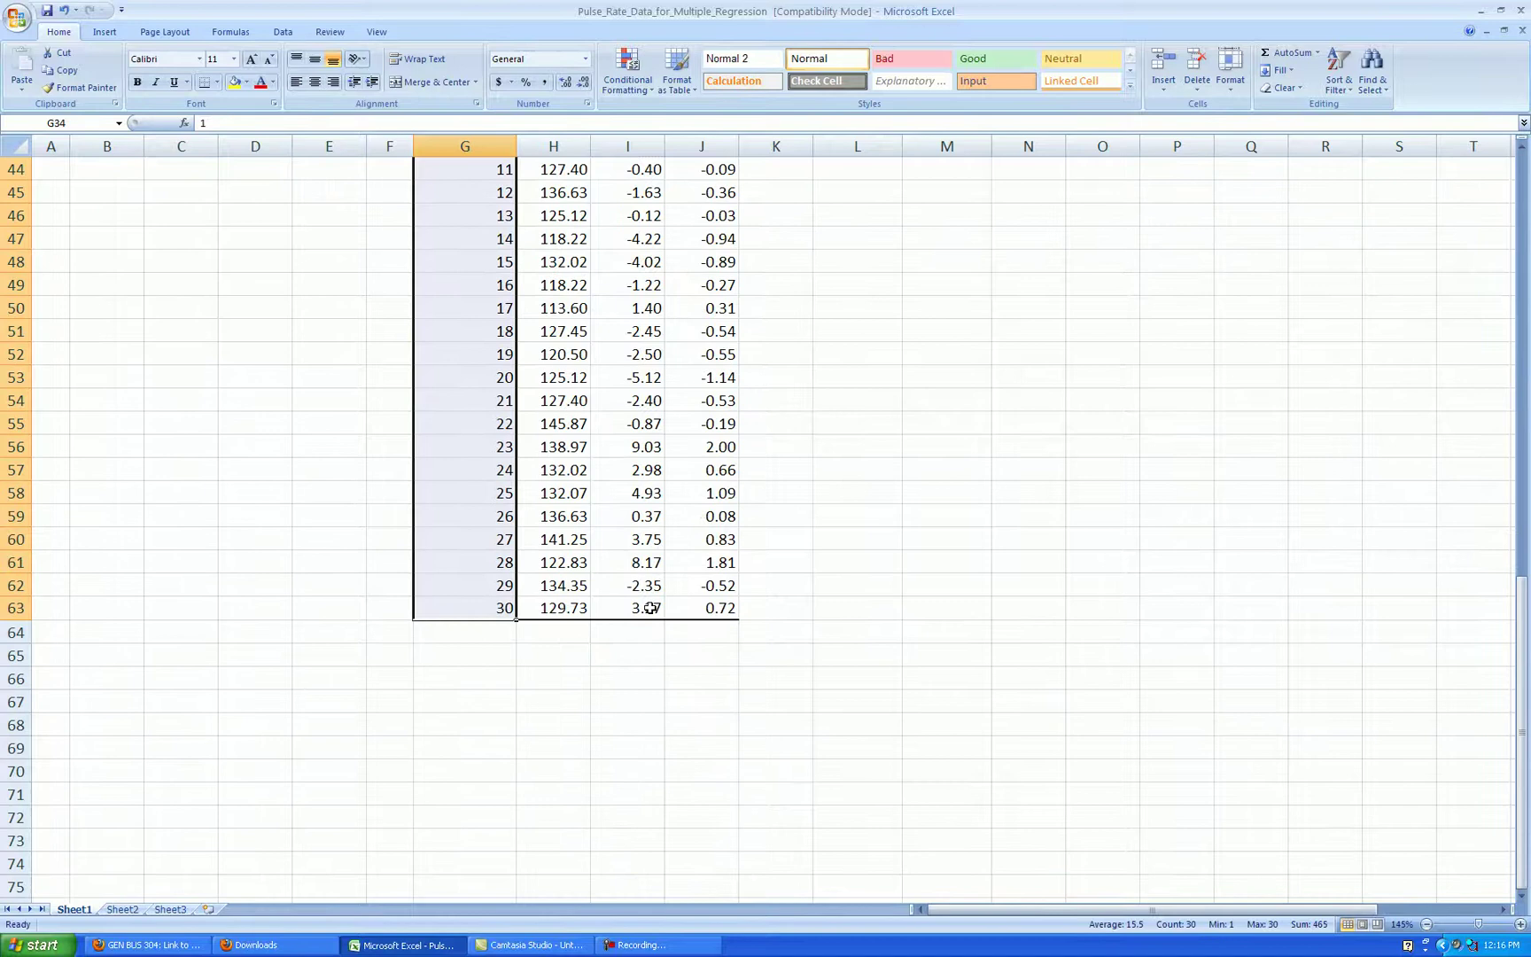
drag(637, 608, 633, 225)
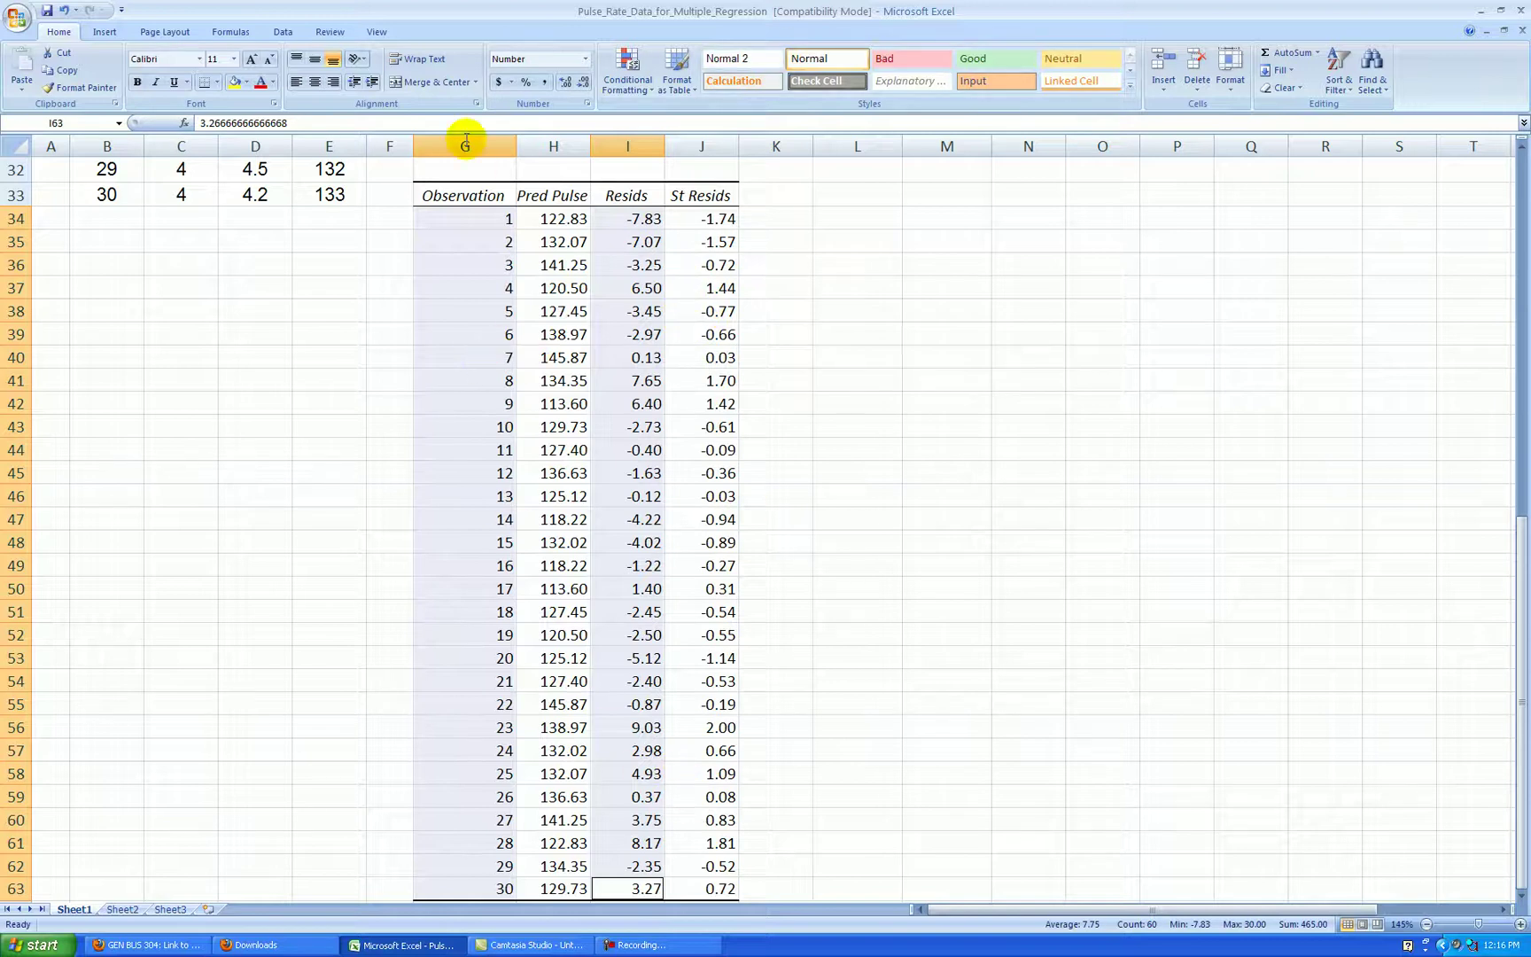
Insert a Scatter with Straight Lines and Markers chart from the selection.
click(102, 29)
click(426, 63)
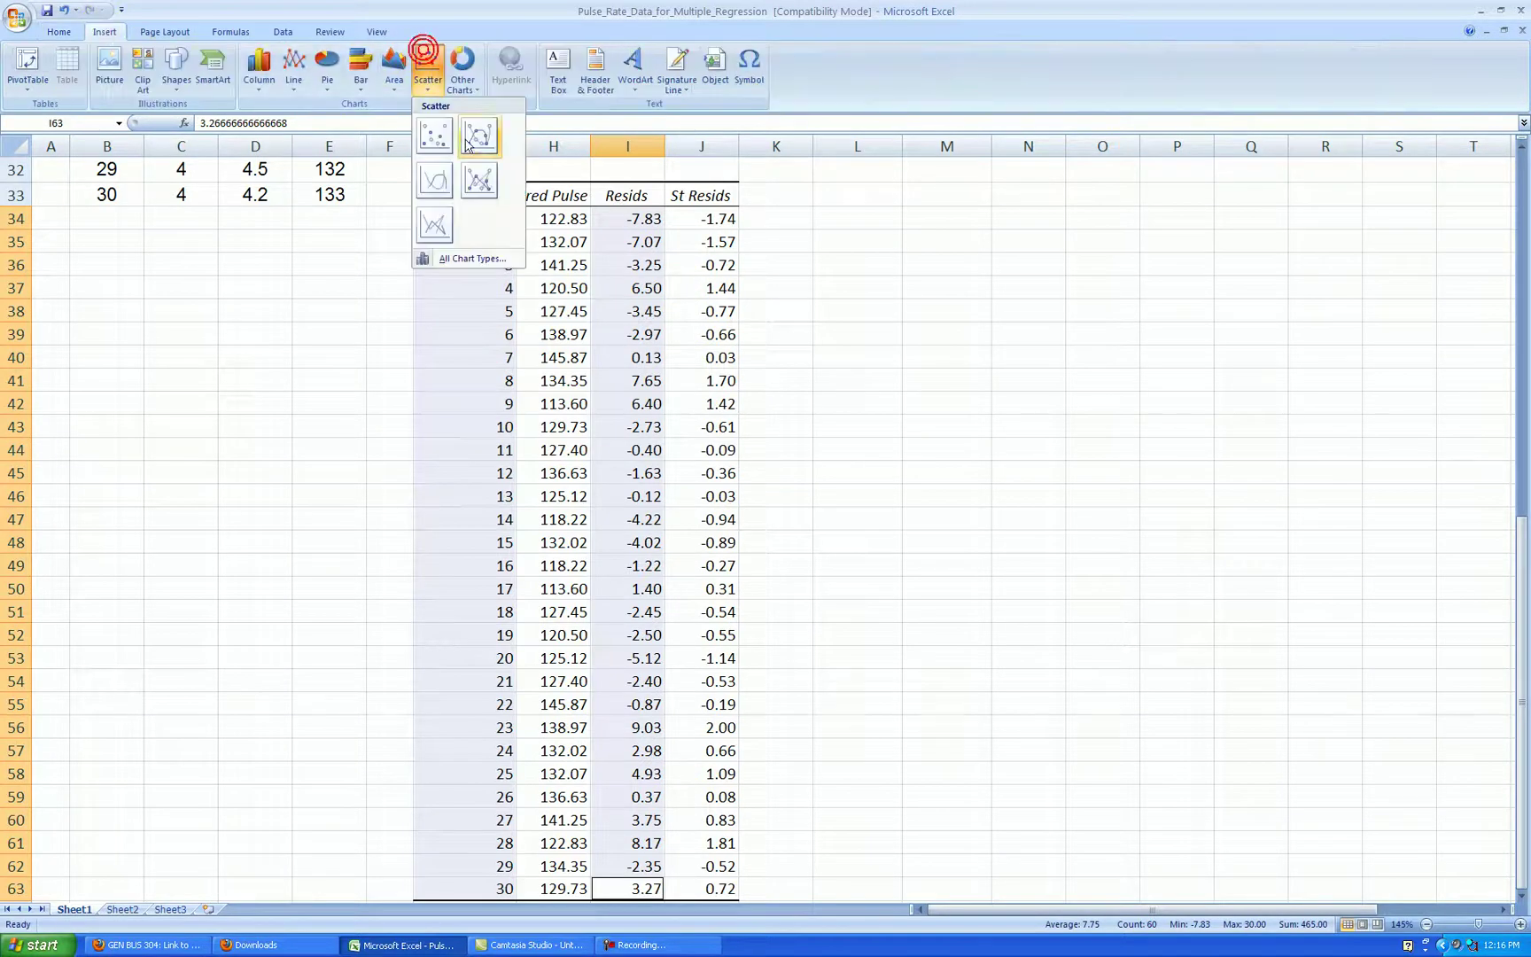
click(477, 176)
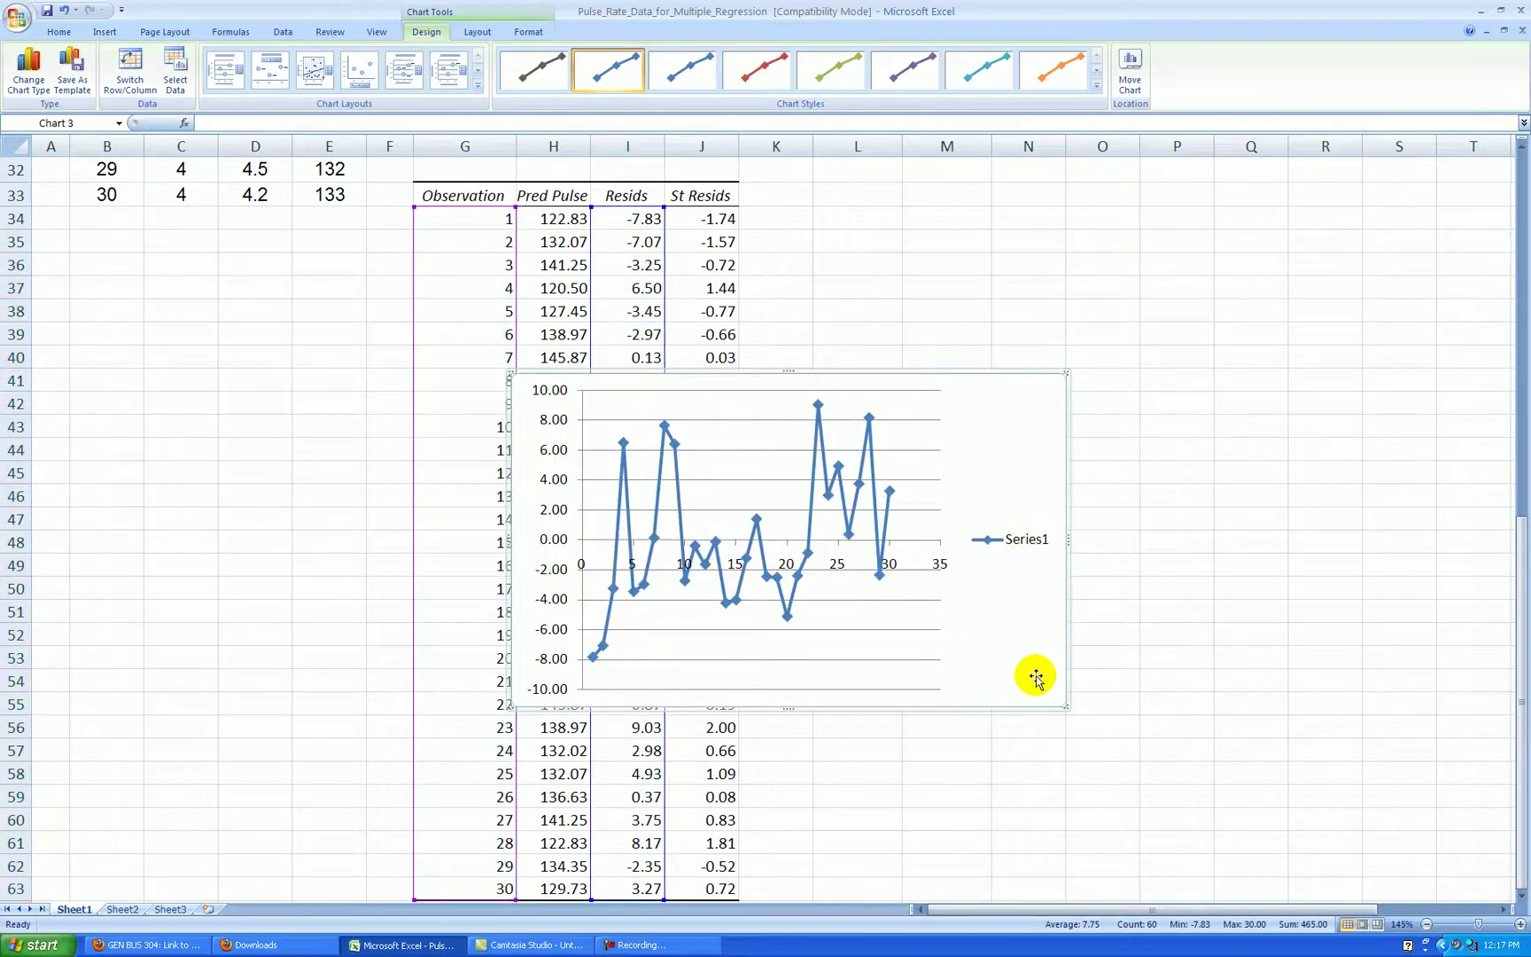
Move the residual chart to cell L34 beside the residual table.
key(Delete)
scroll(1010, 586, up, 4)
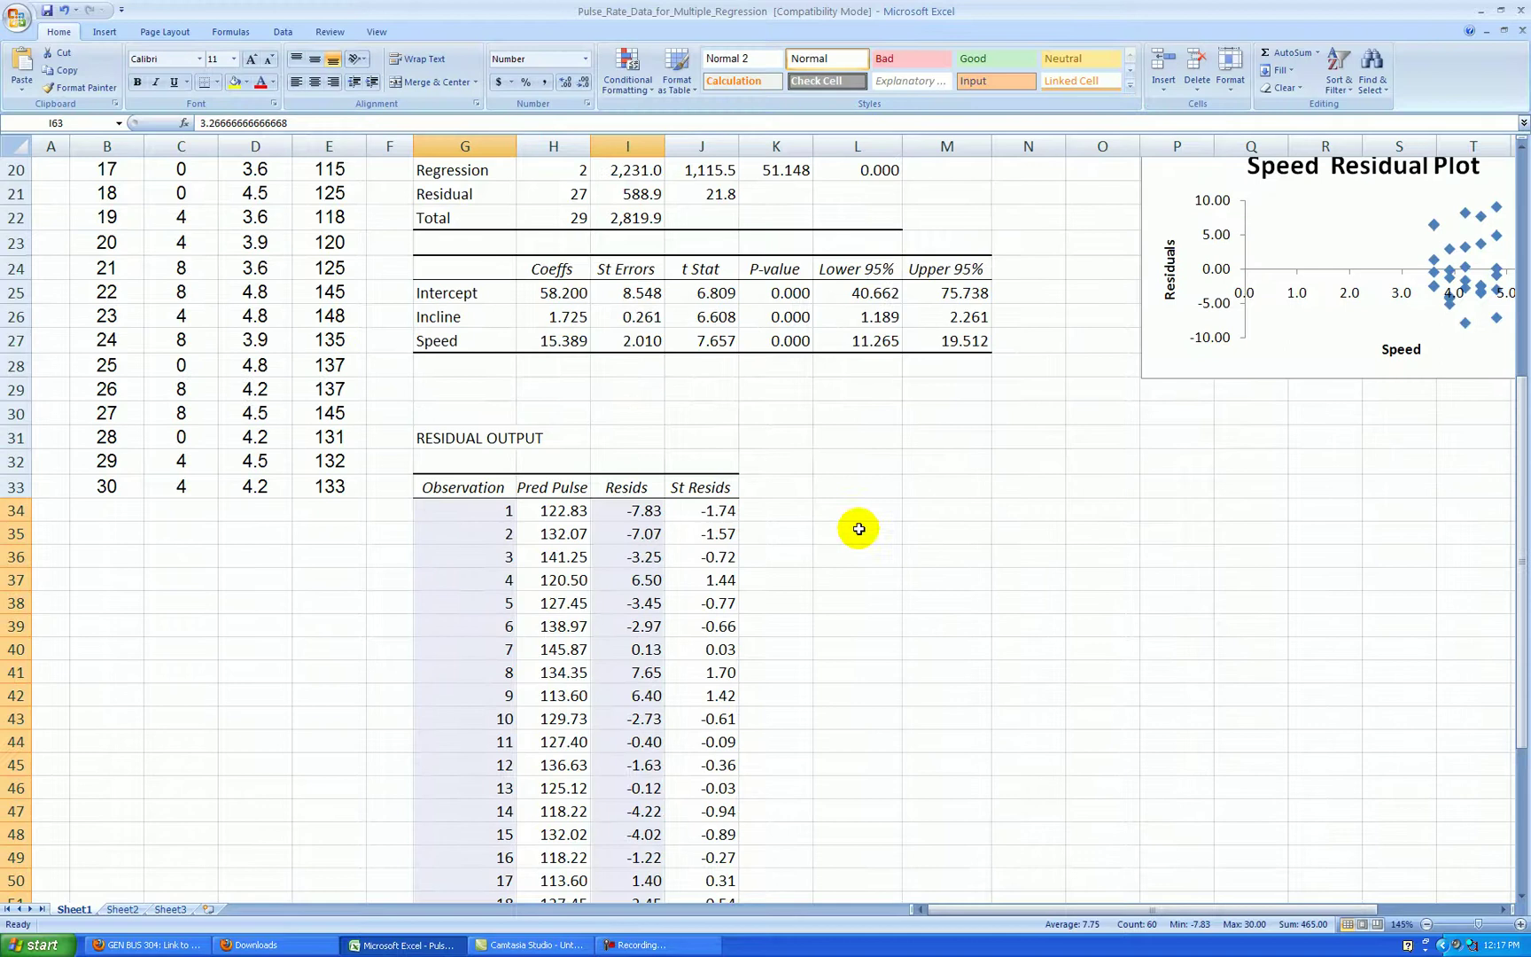
click(848, 510)
key(ctrl+z)
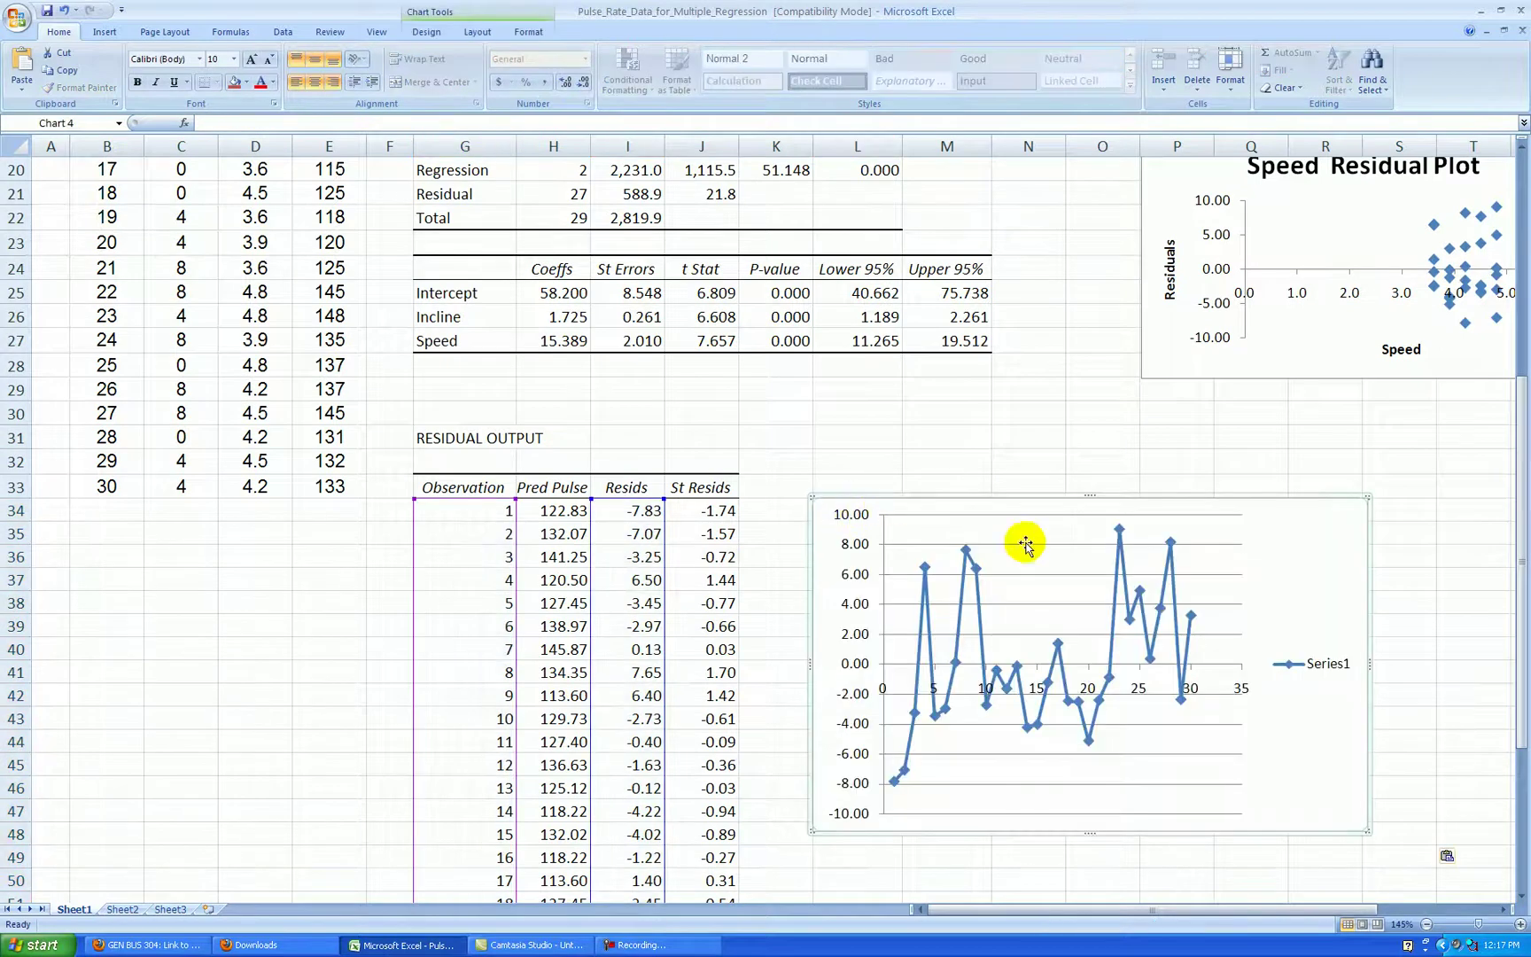
Delete the chart's Series1 legend and horizontal gridlines.
scroll(1387, 577, down, 1)
click(1323, 602)
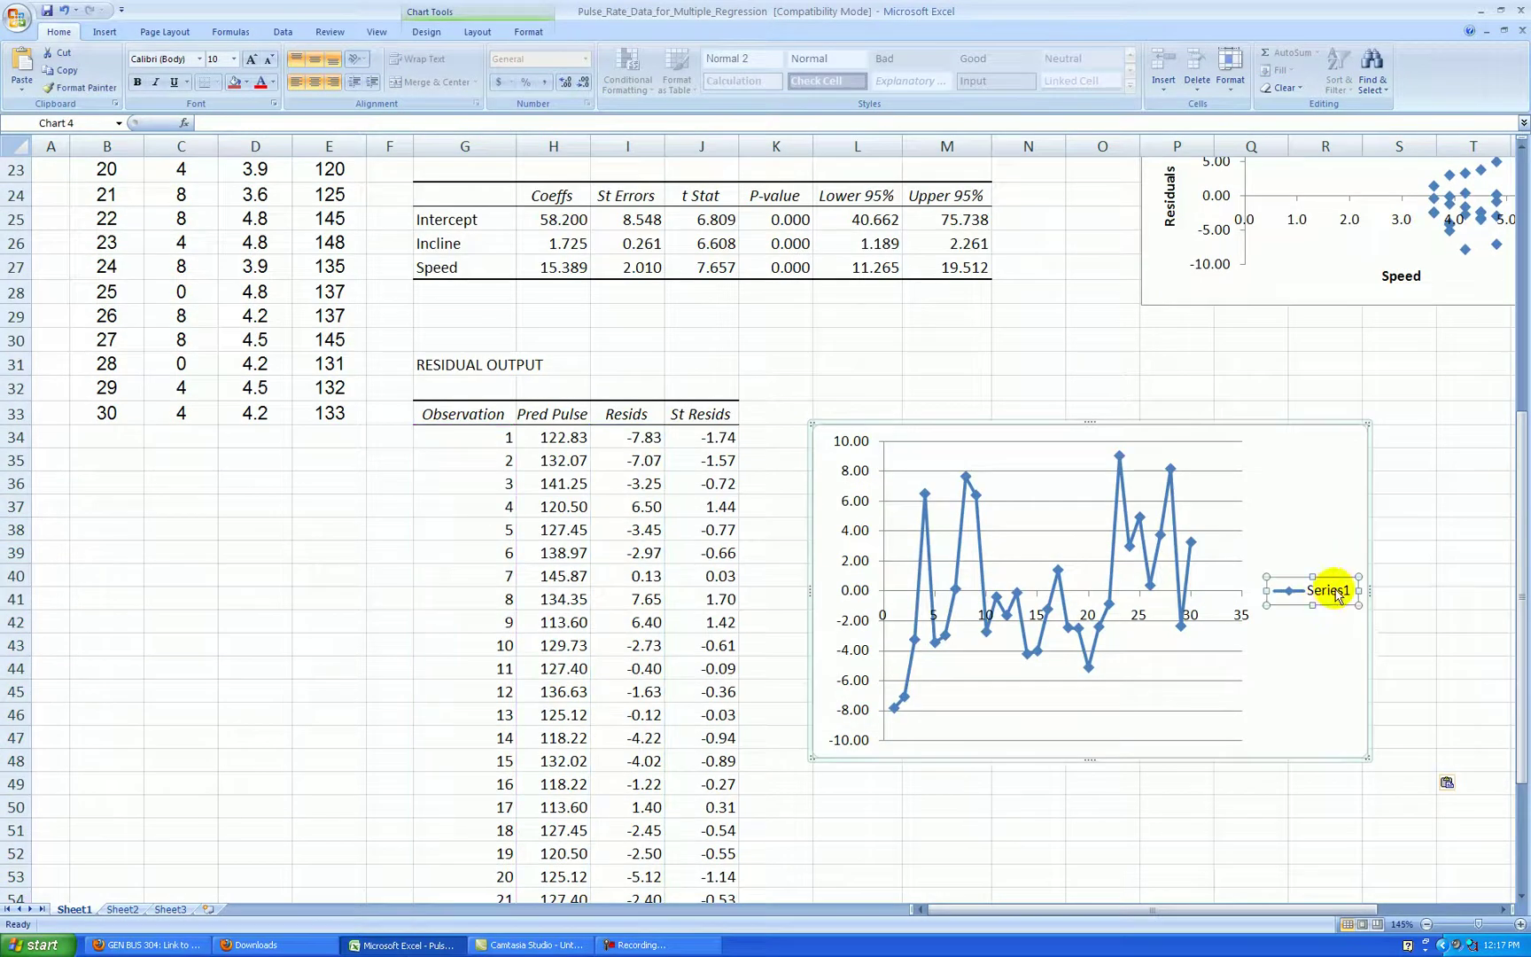
scroll(1338, 595, down, 2)
key(Delete)
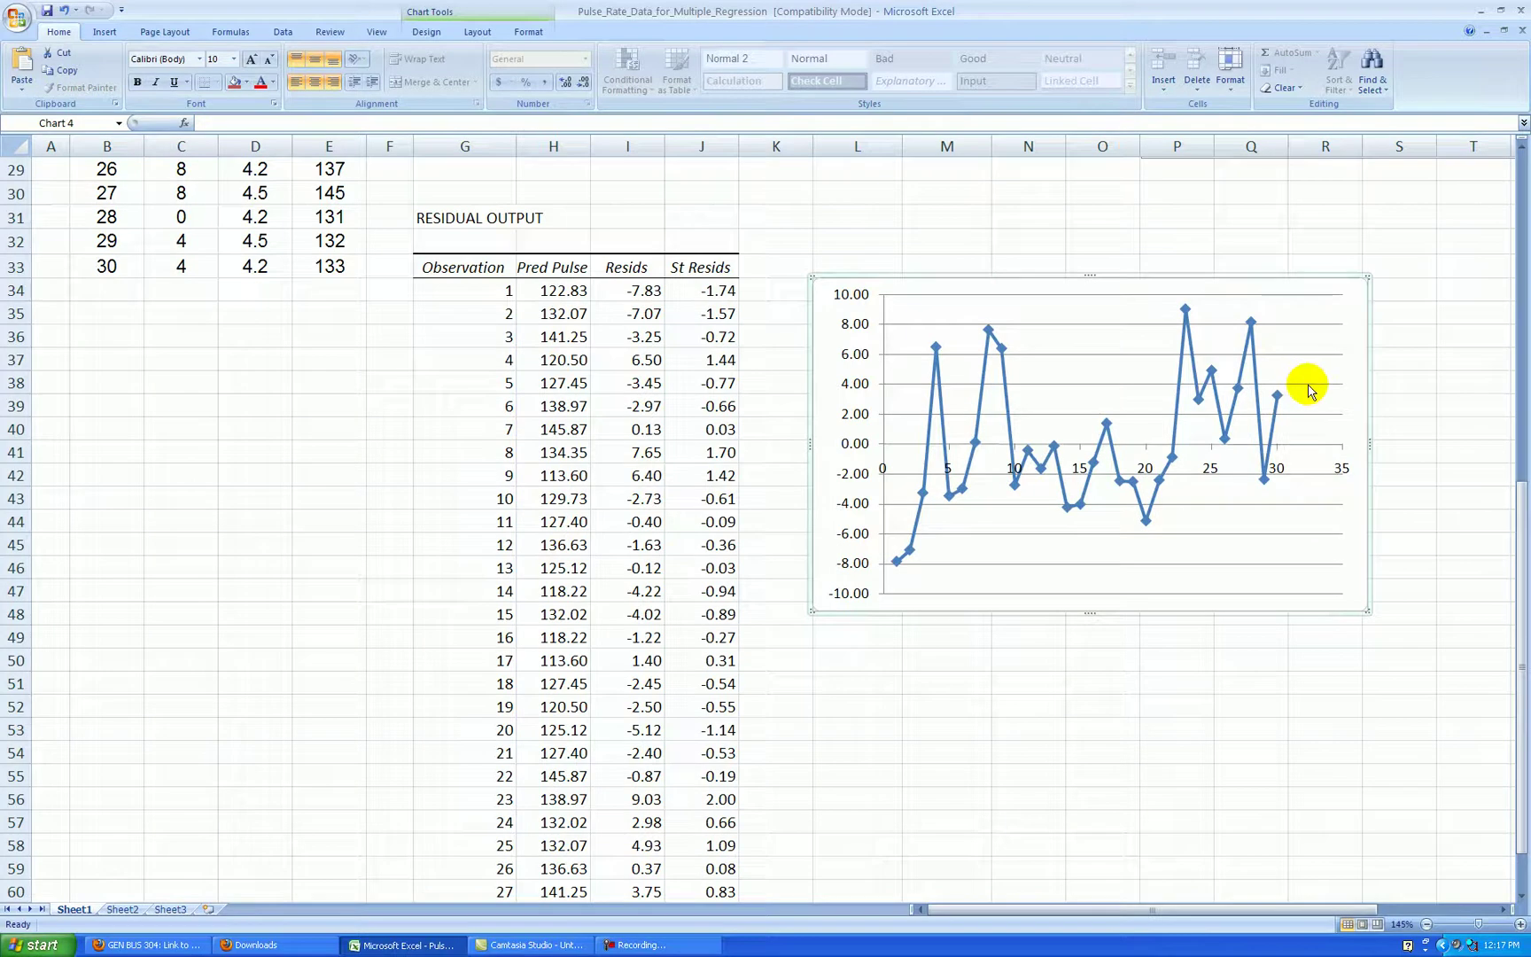
key(Delete)
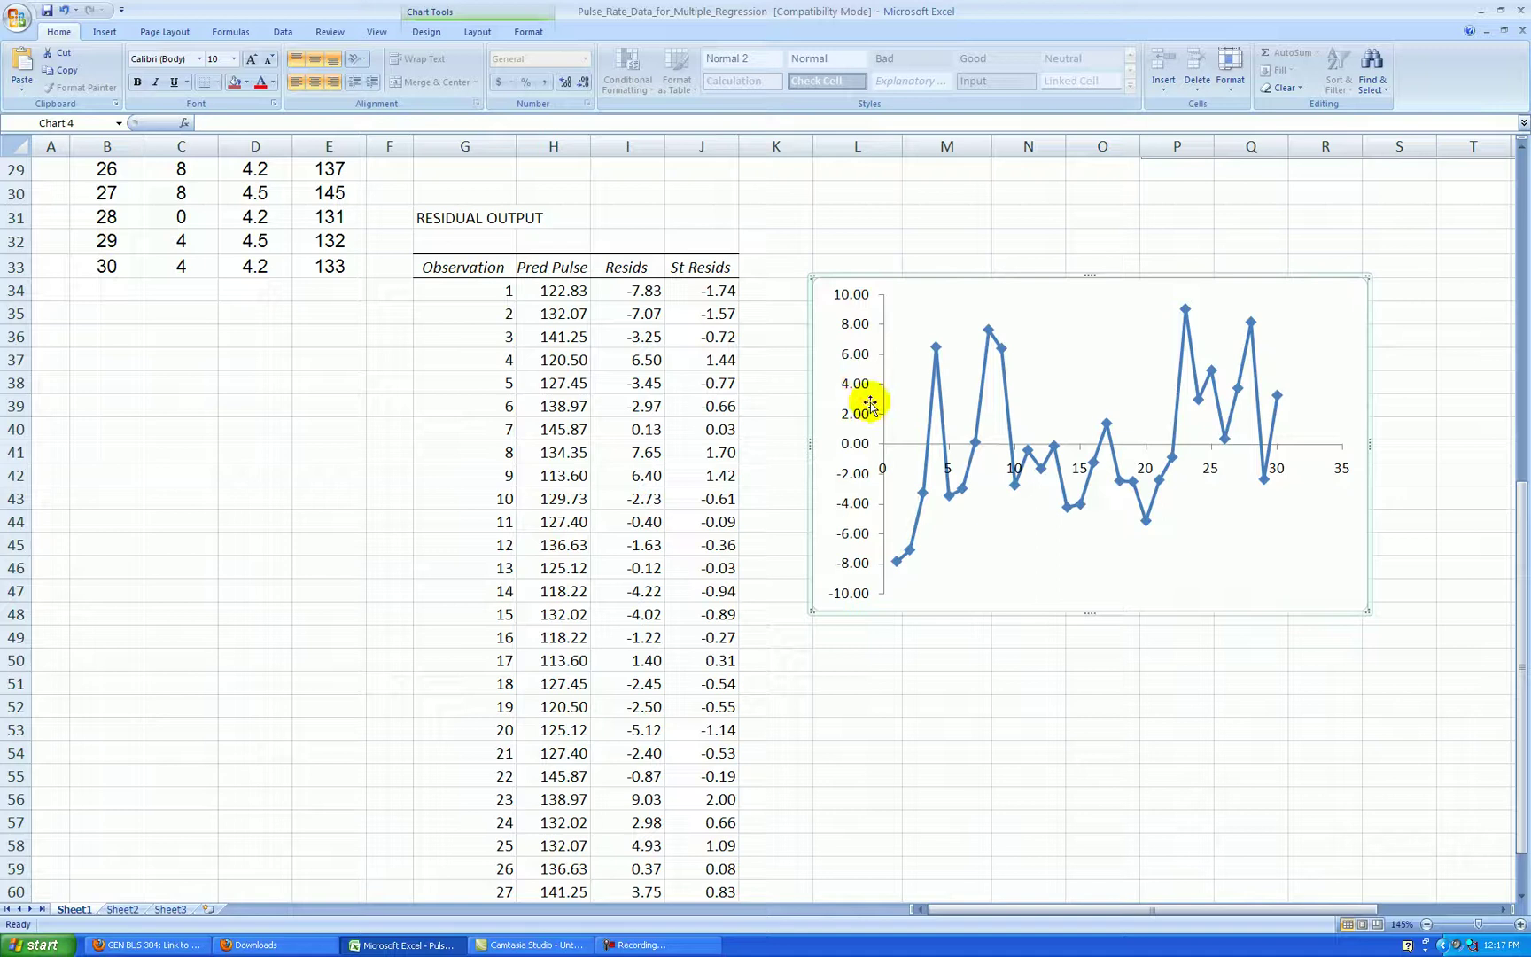
Fix the vertical axis from -10 to 10 in steps of 5, crossing at -10, no decimals.
right_click(864, 325)
click(922, 454)
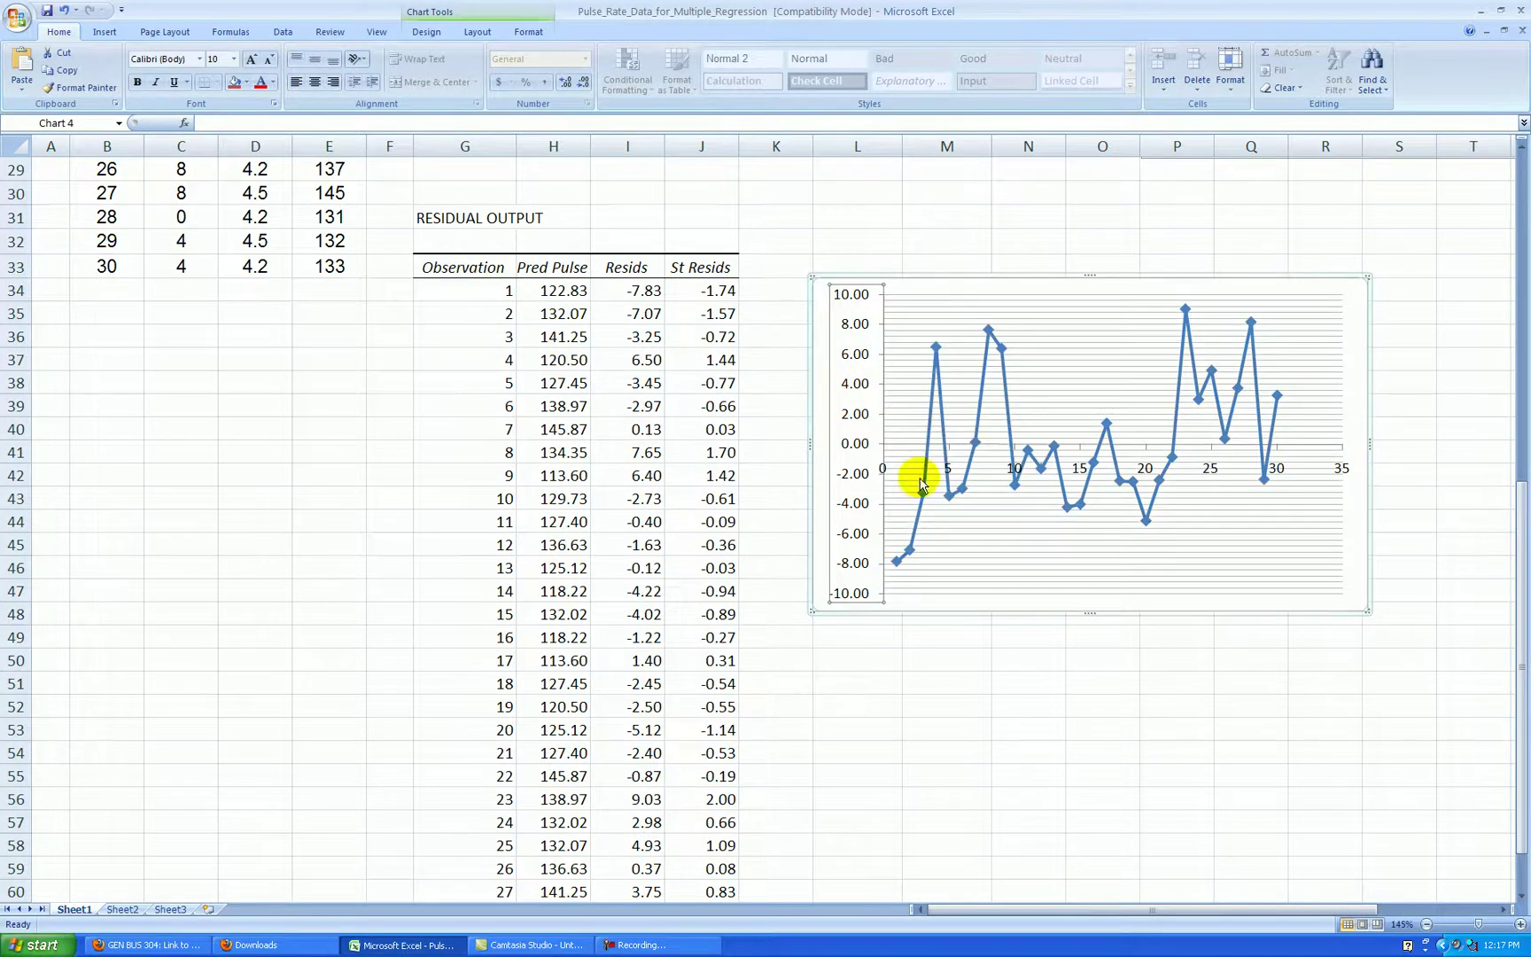
click(64, 10)
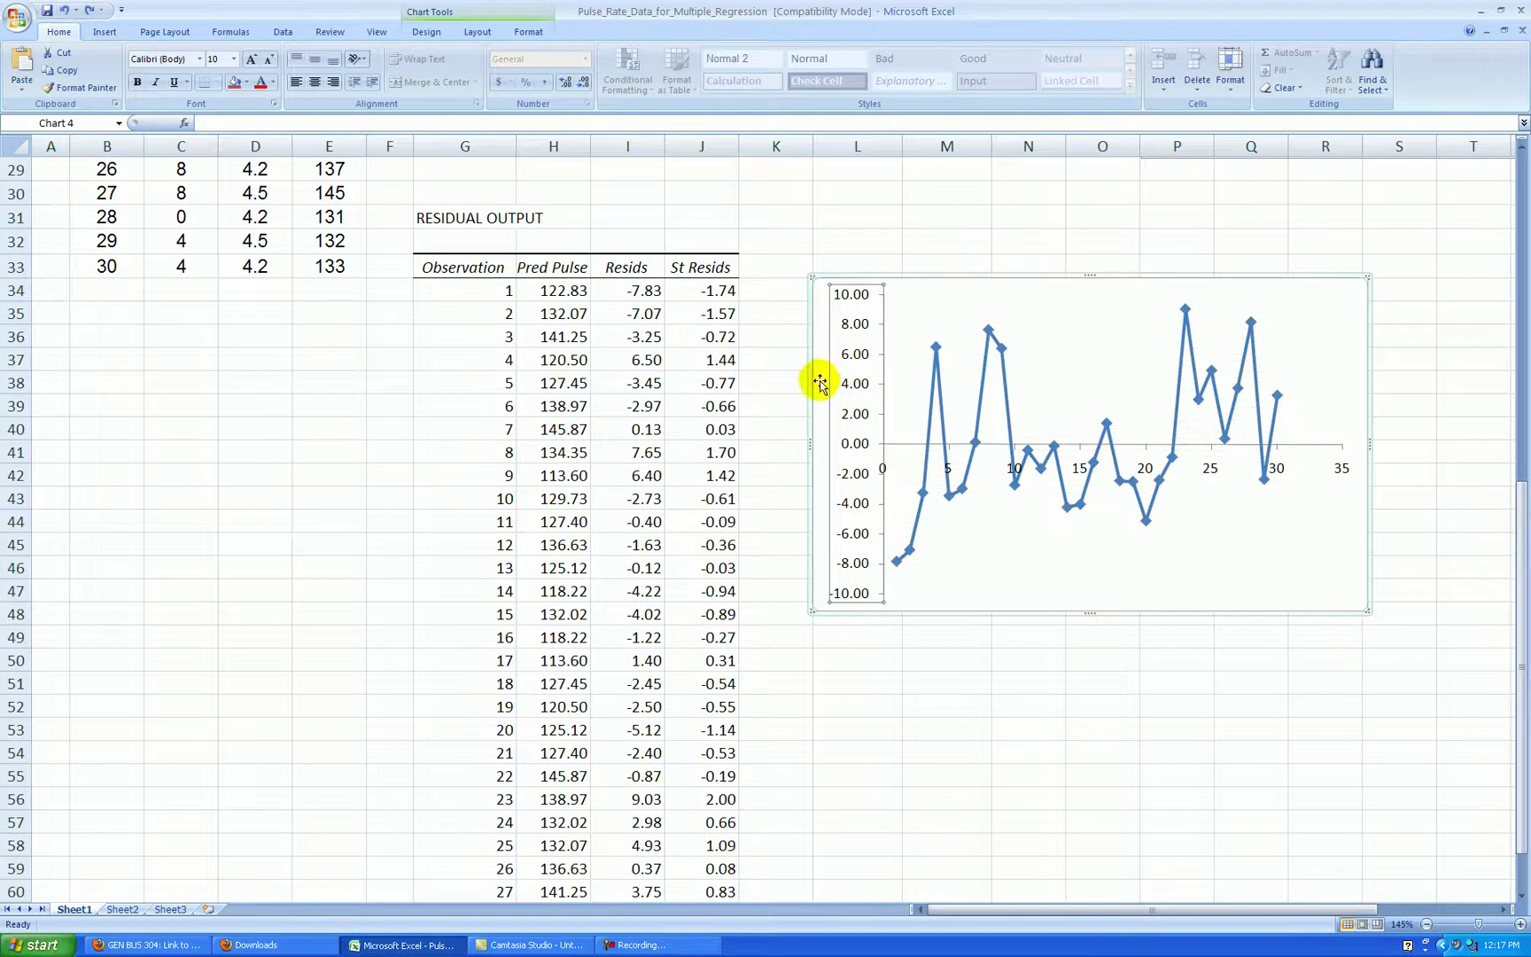
right_click(858, 390)
click(918, 534)
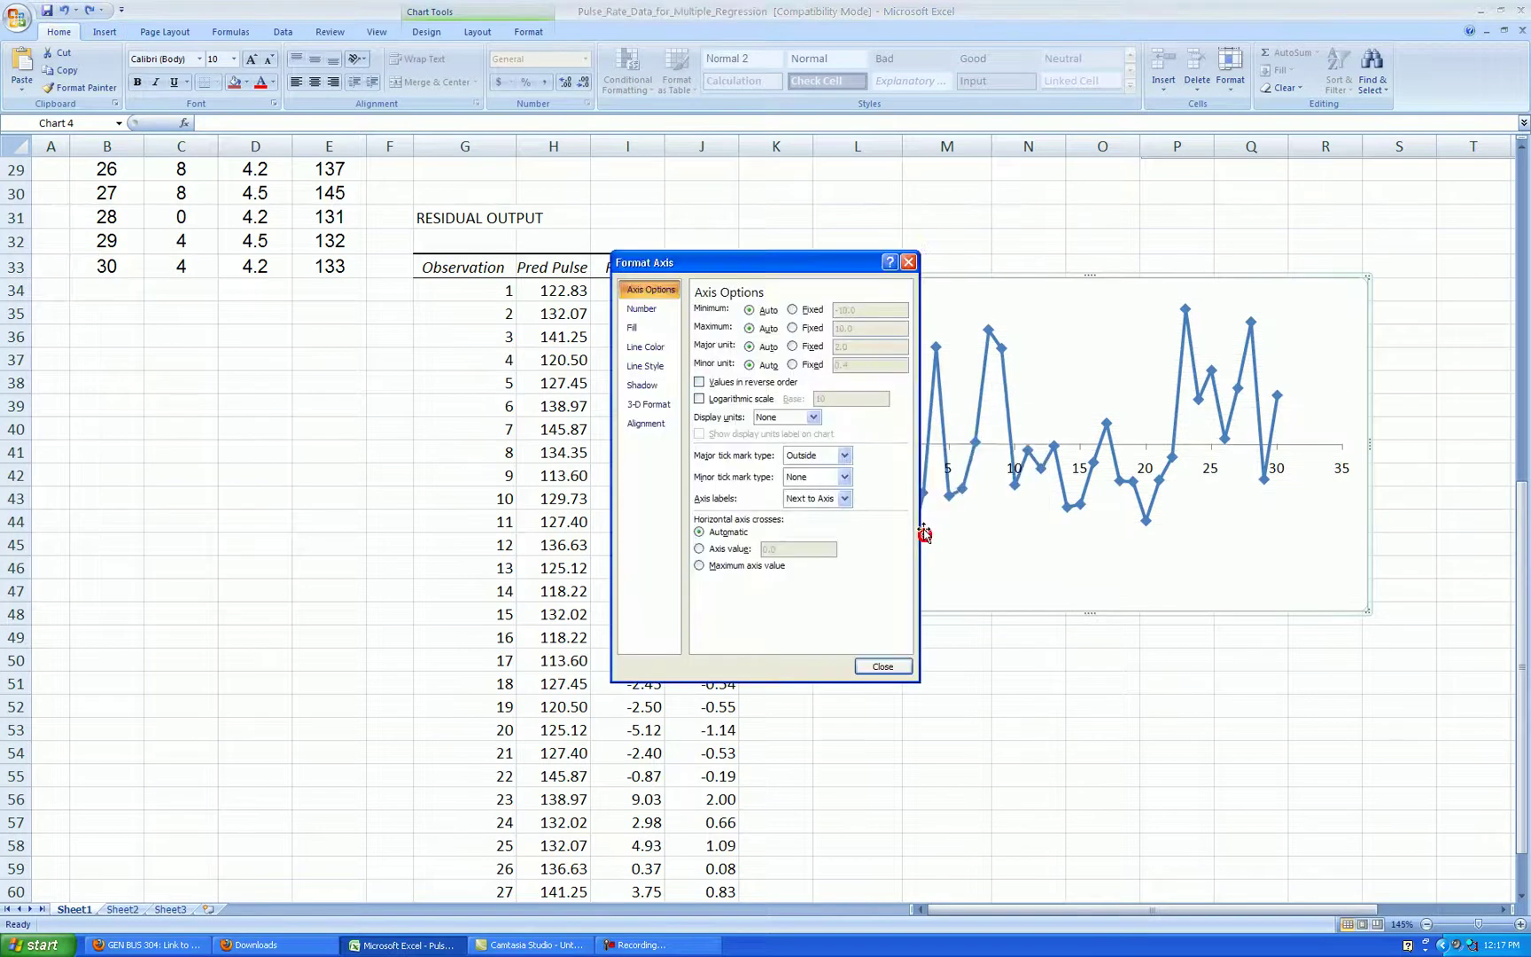
click(793, 310)
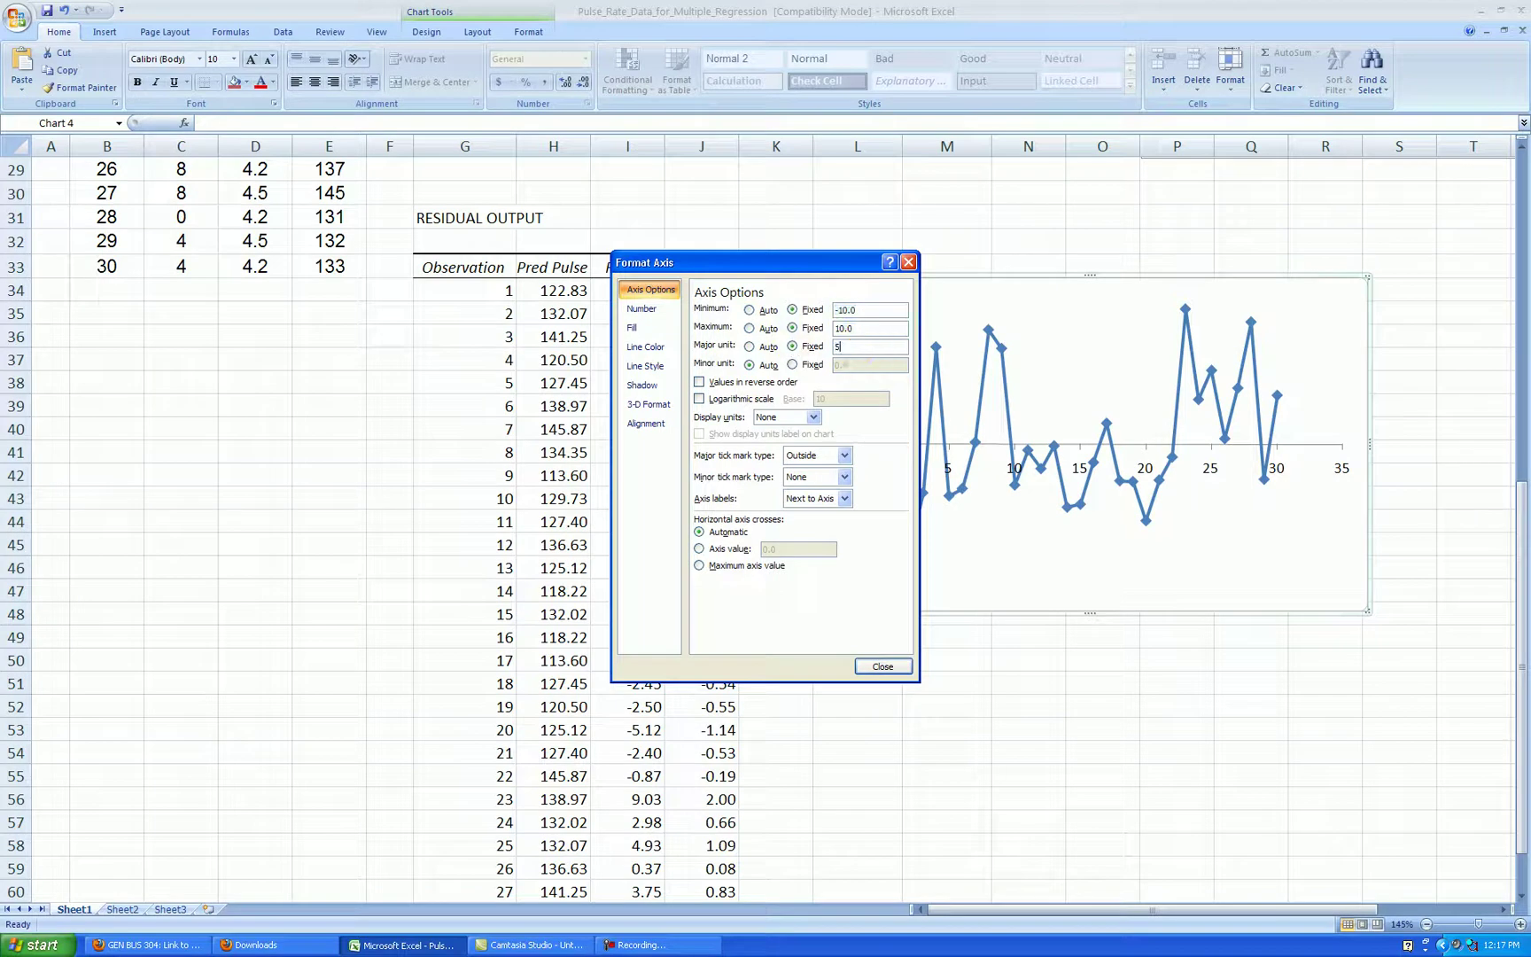
click(700, 549)
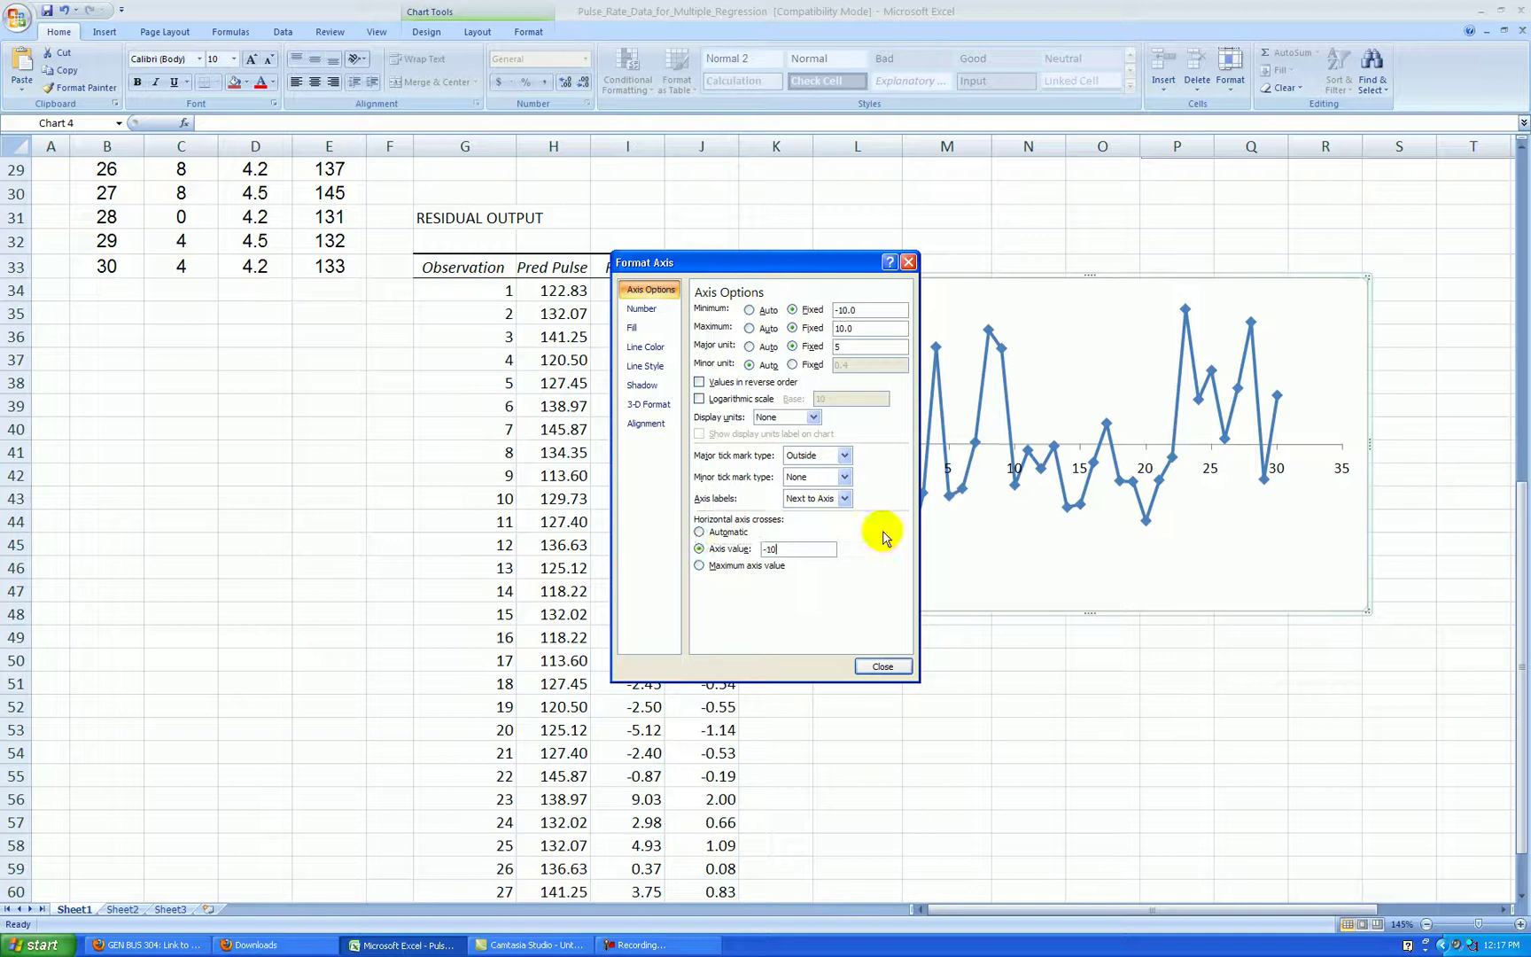
click(642, 308)
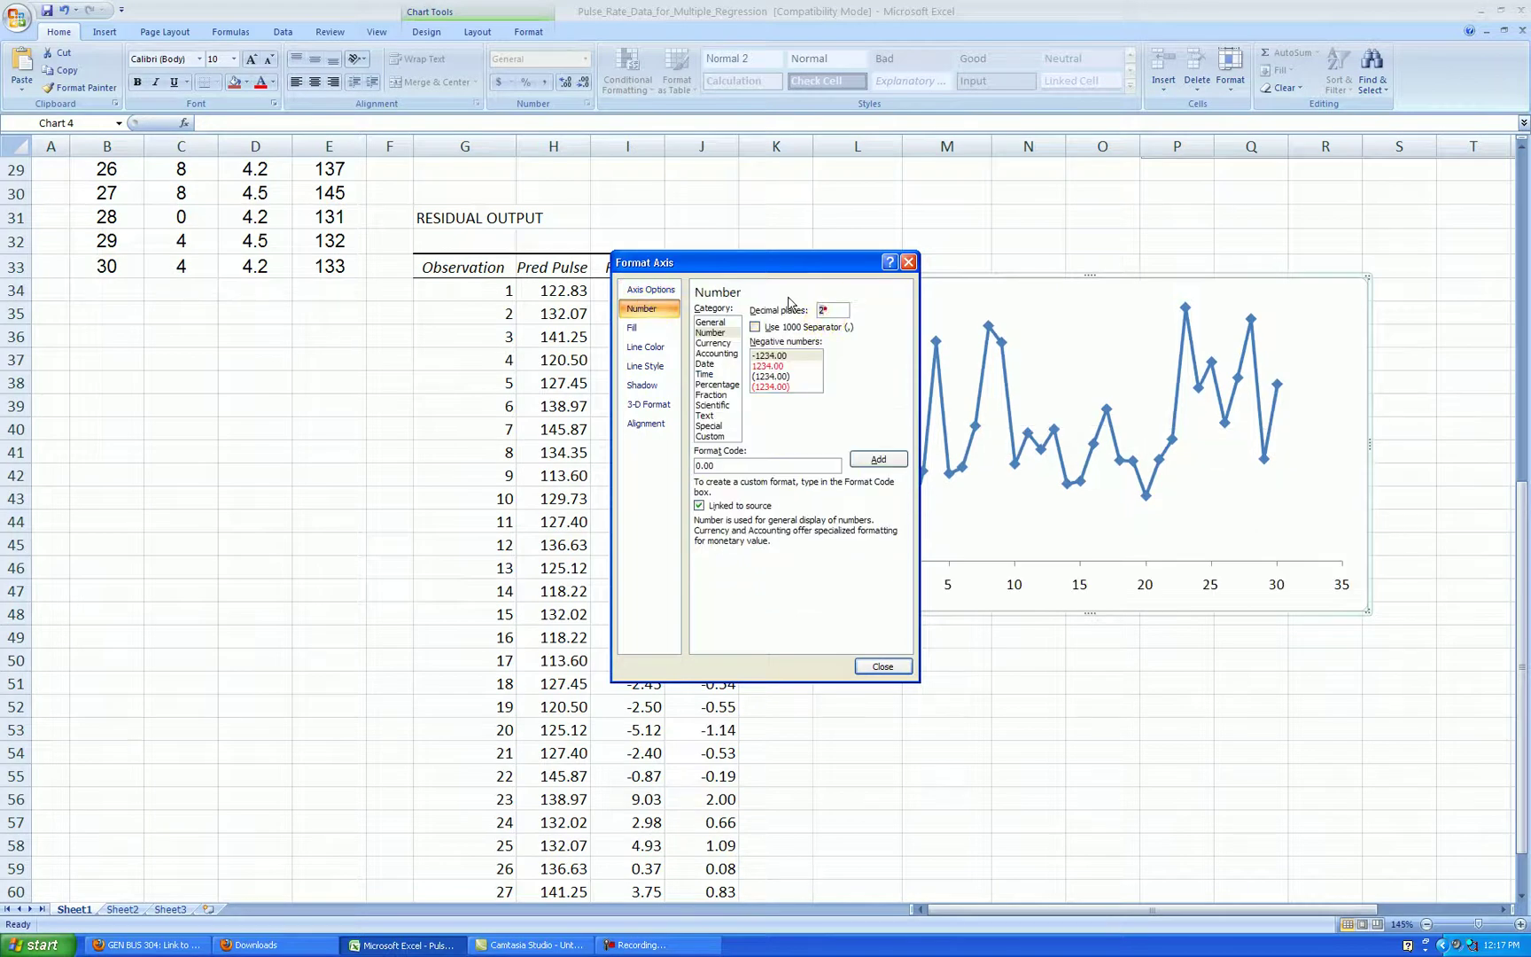
click(897, 667)
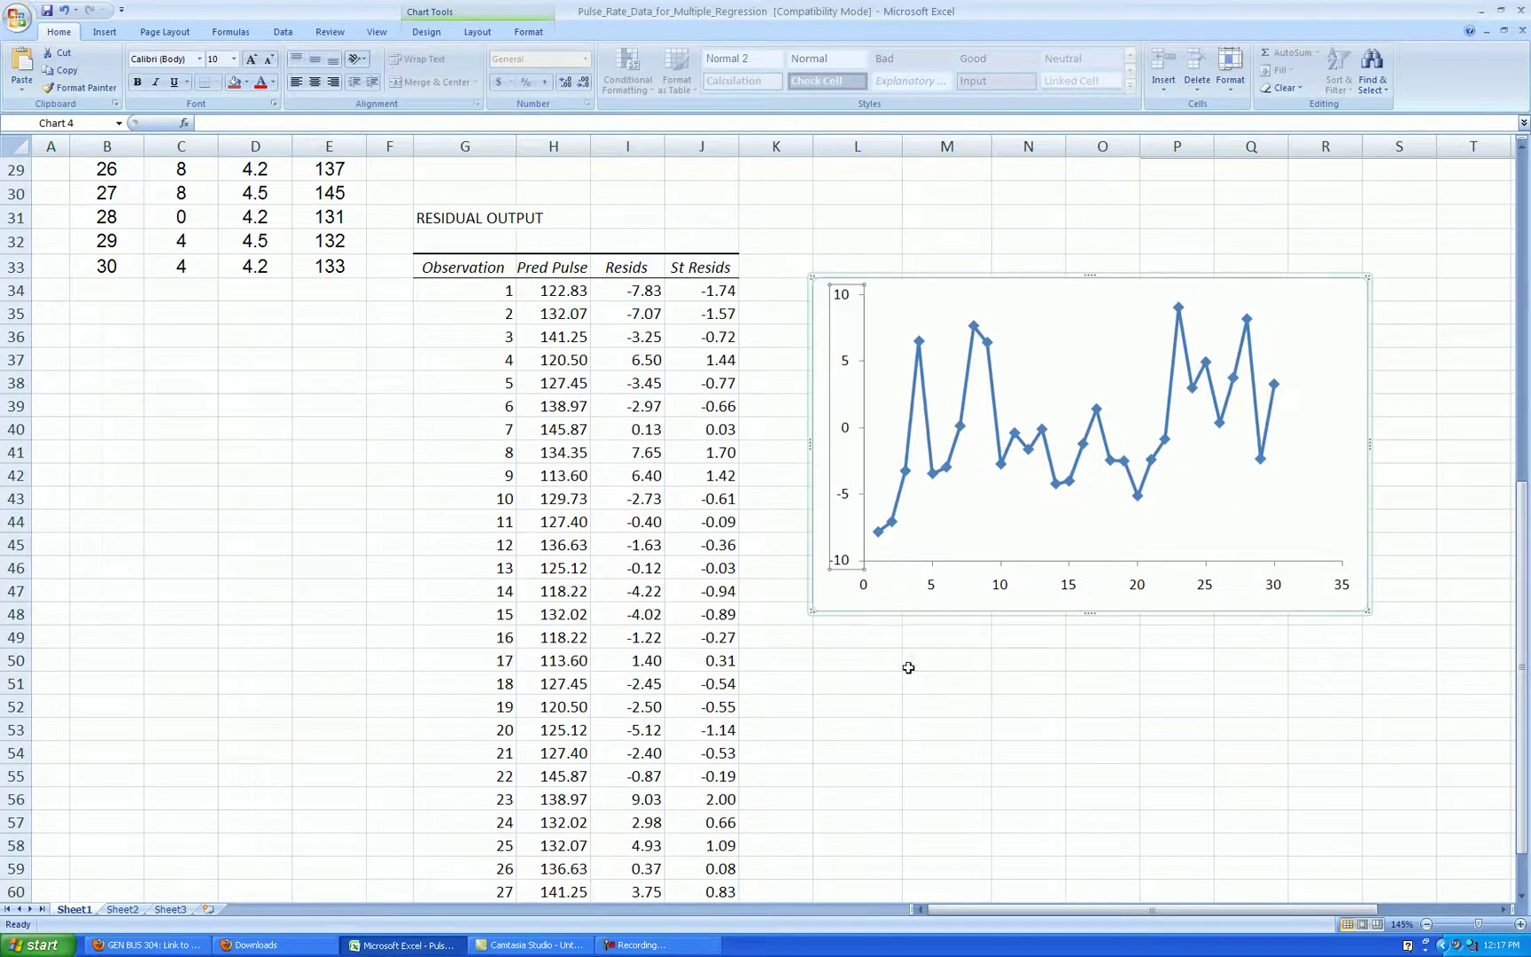
click(1017, 686)
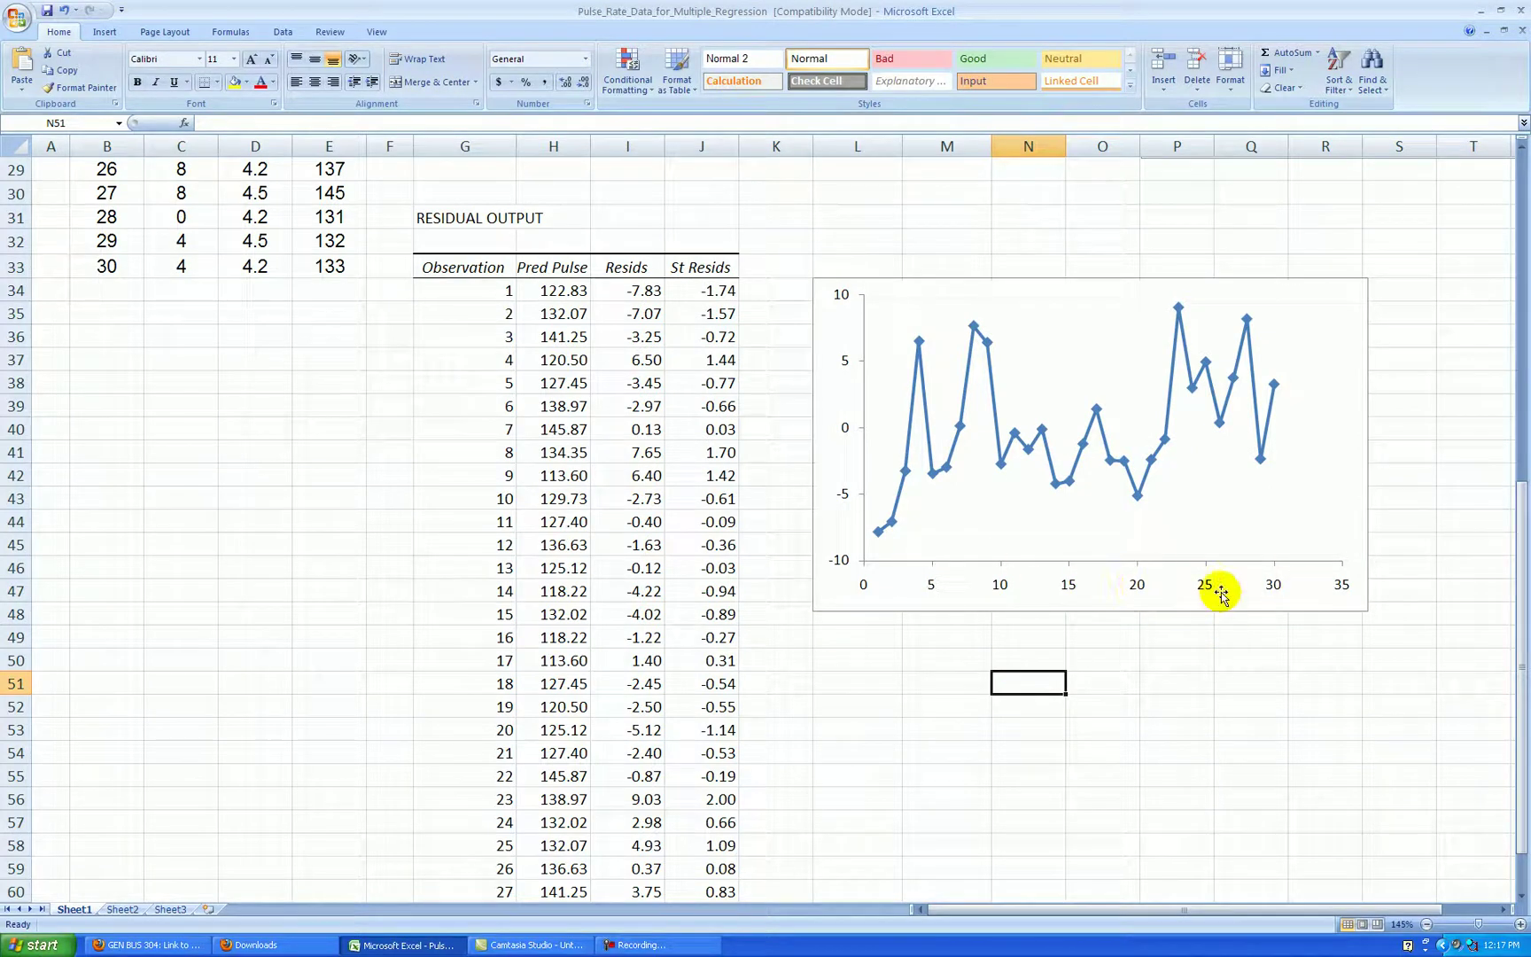
Fix the horizontal axis minimum at 0 and maximum at 30.
right_click(1135, 584)
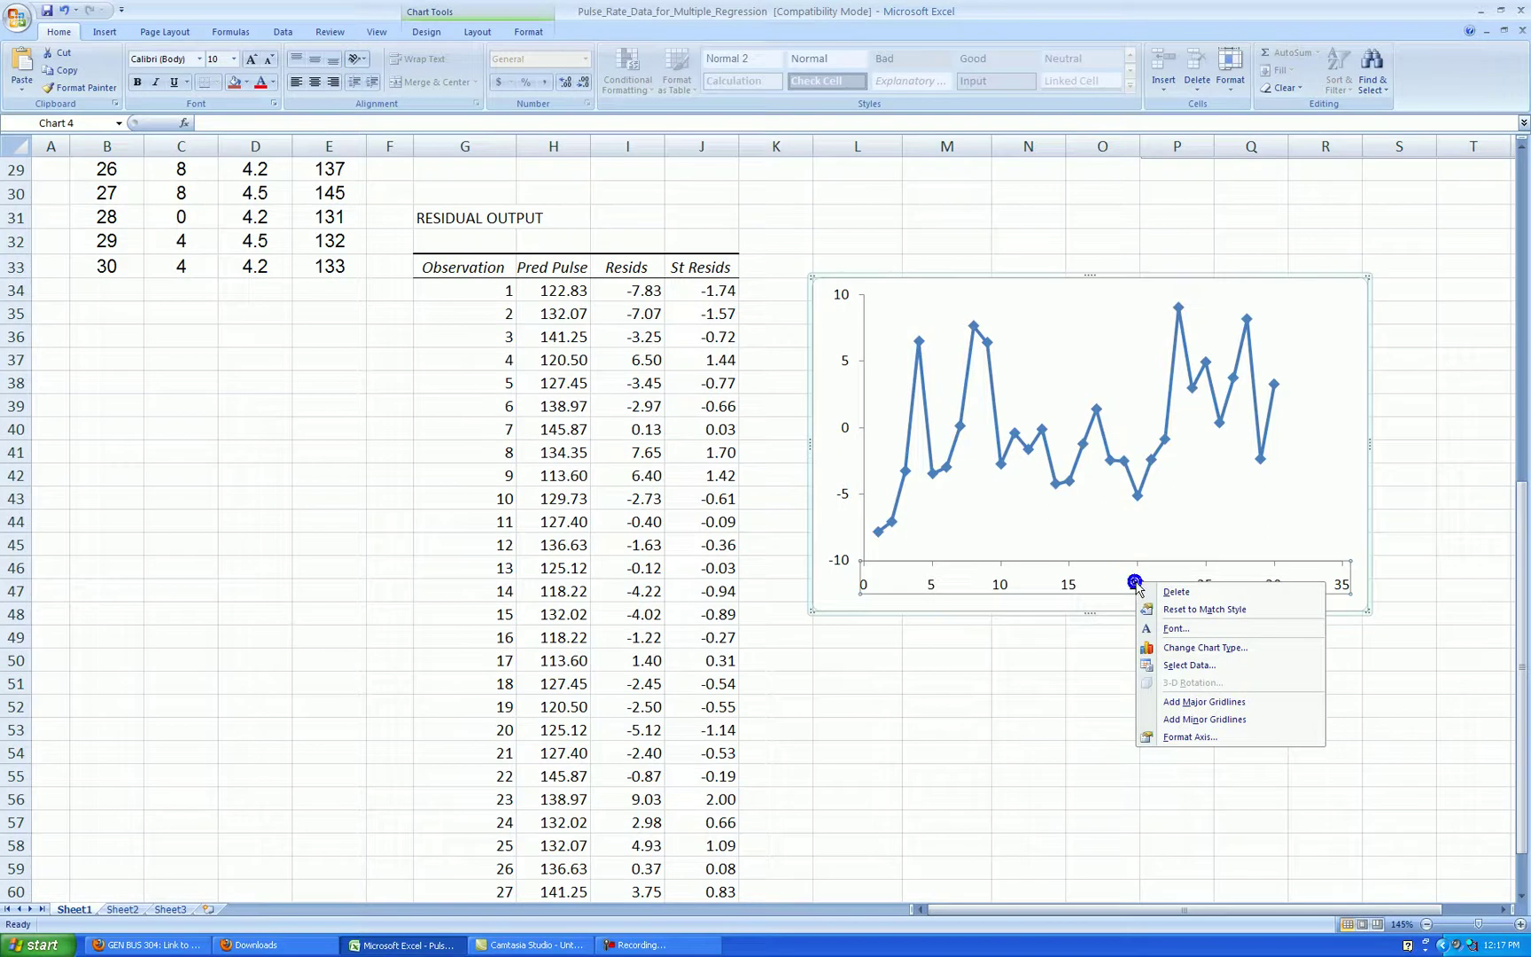
click(1188, 737)
click(793, 309)
click(793, 328)
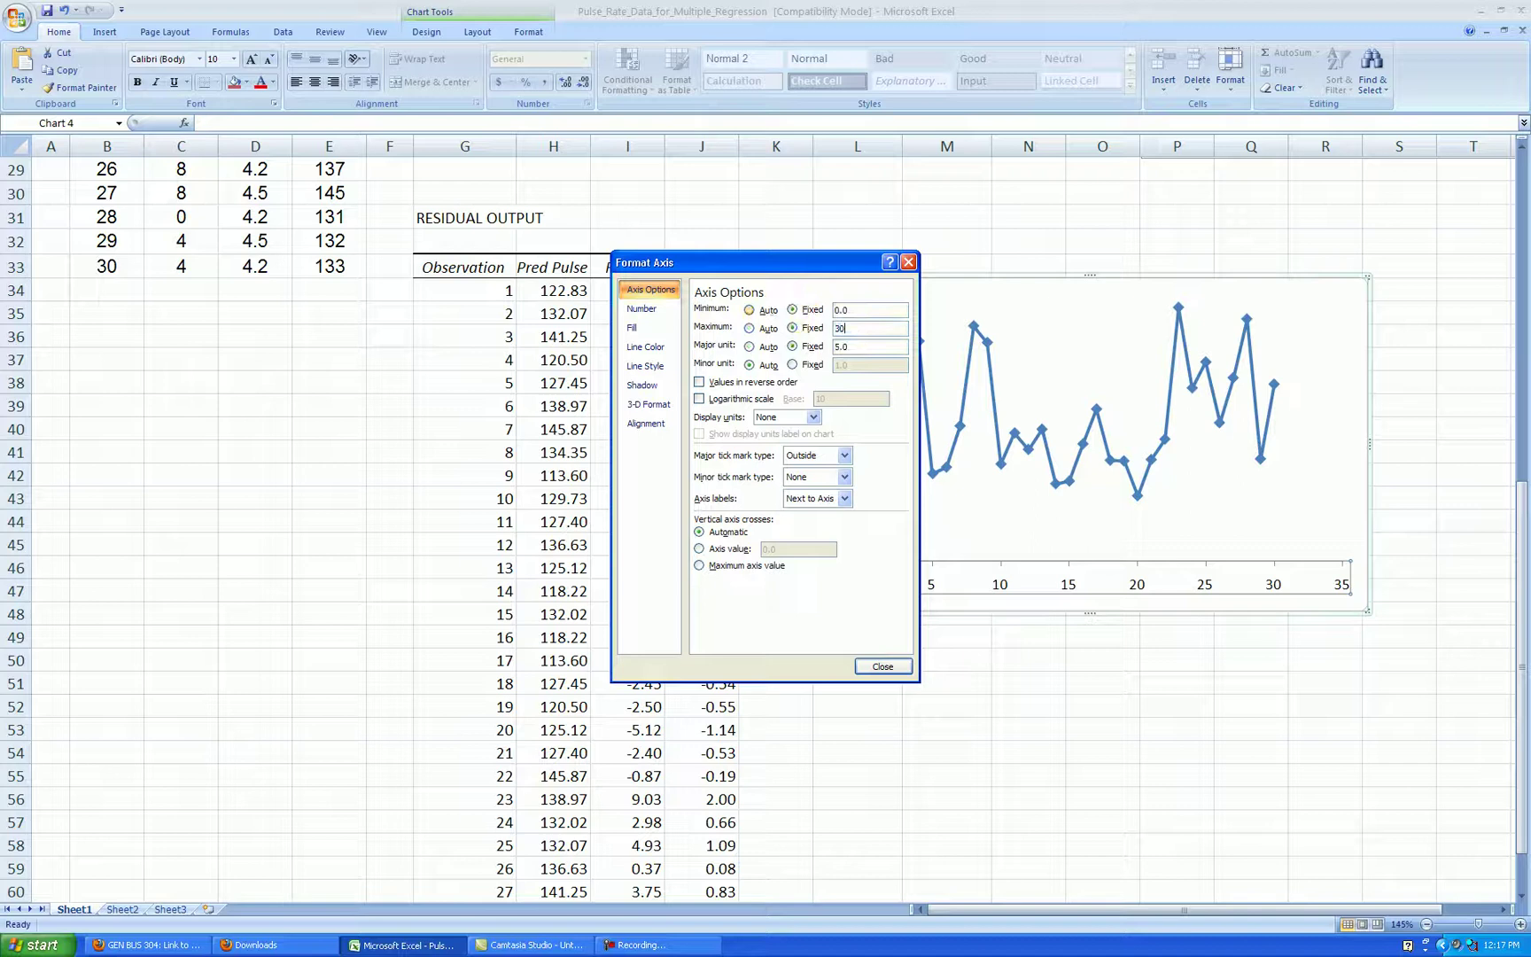
click(882, 666)
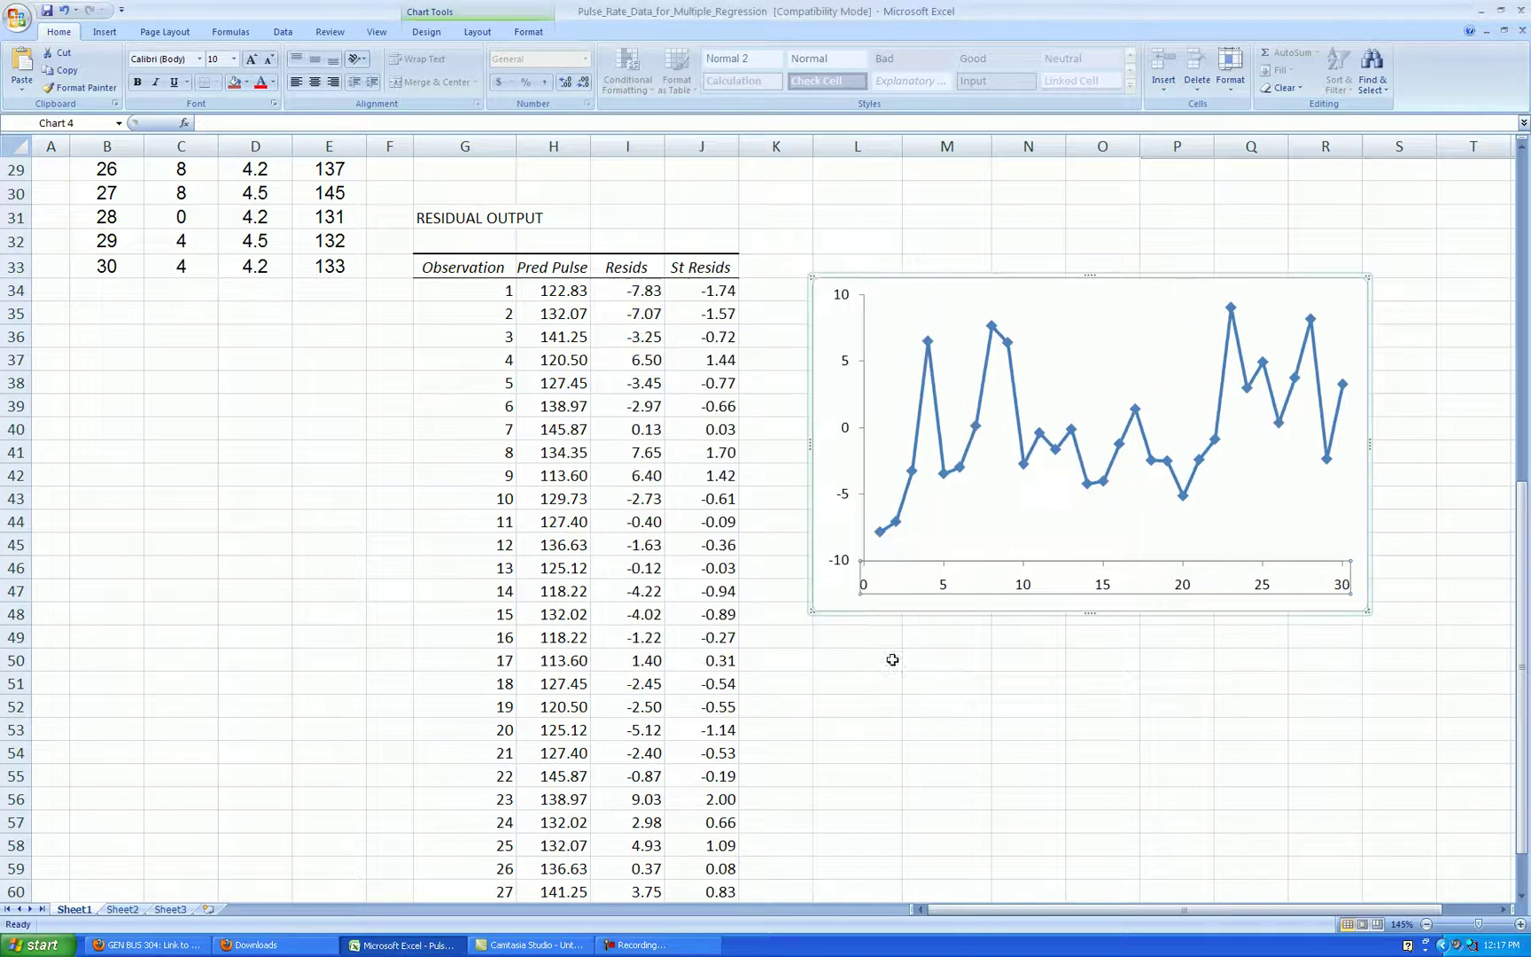
click(1062, 656)
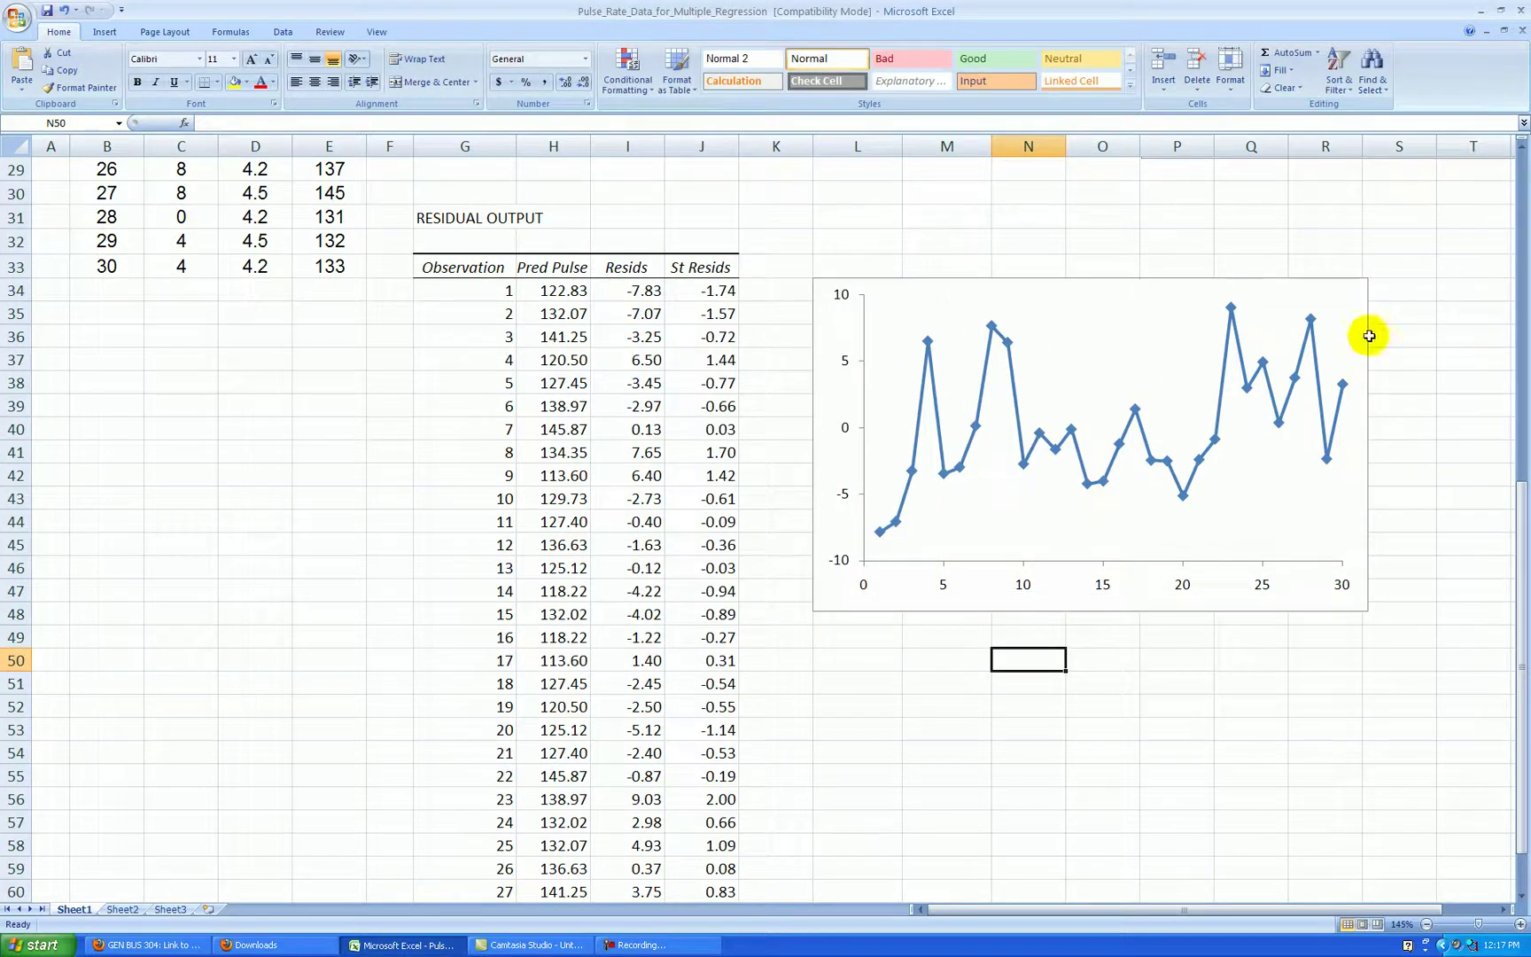
Give the residual chart's plot area a solid, coloured border line.
right_click(1297, 537)
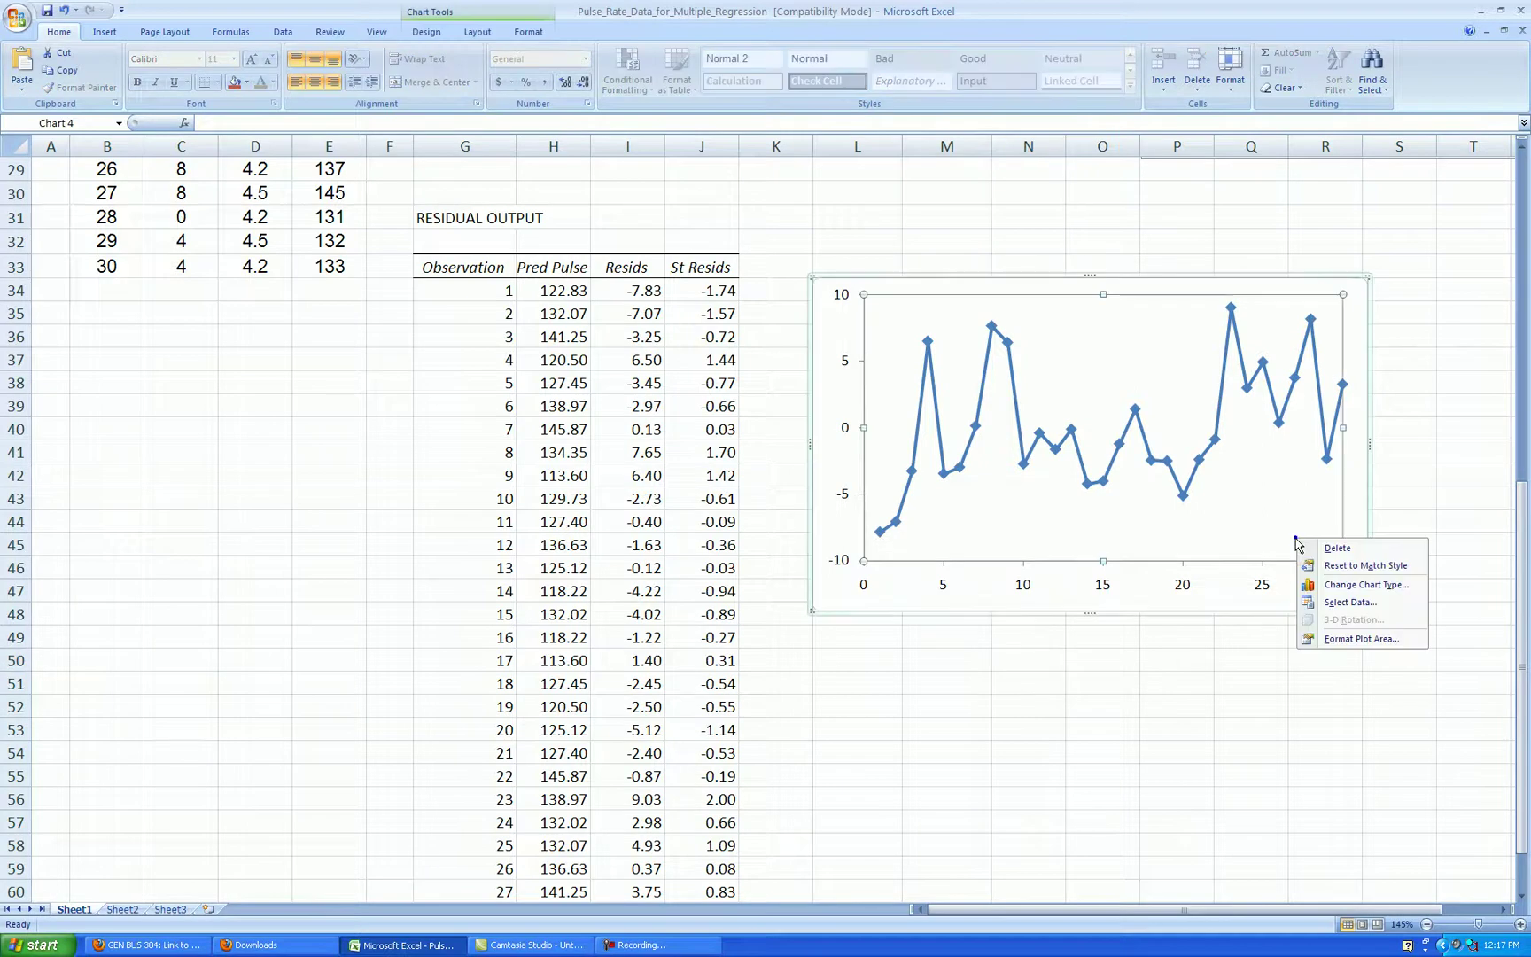
click(1363, 640)
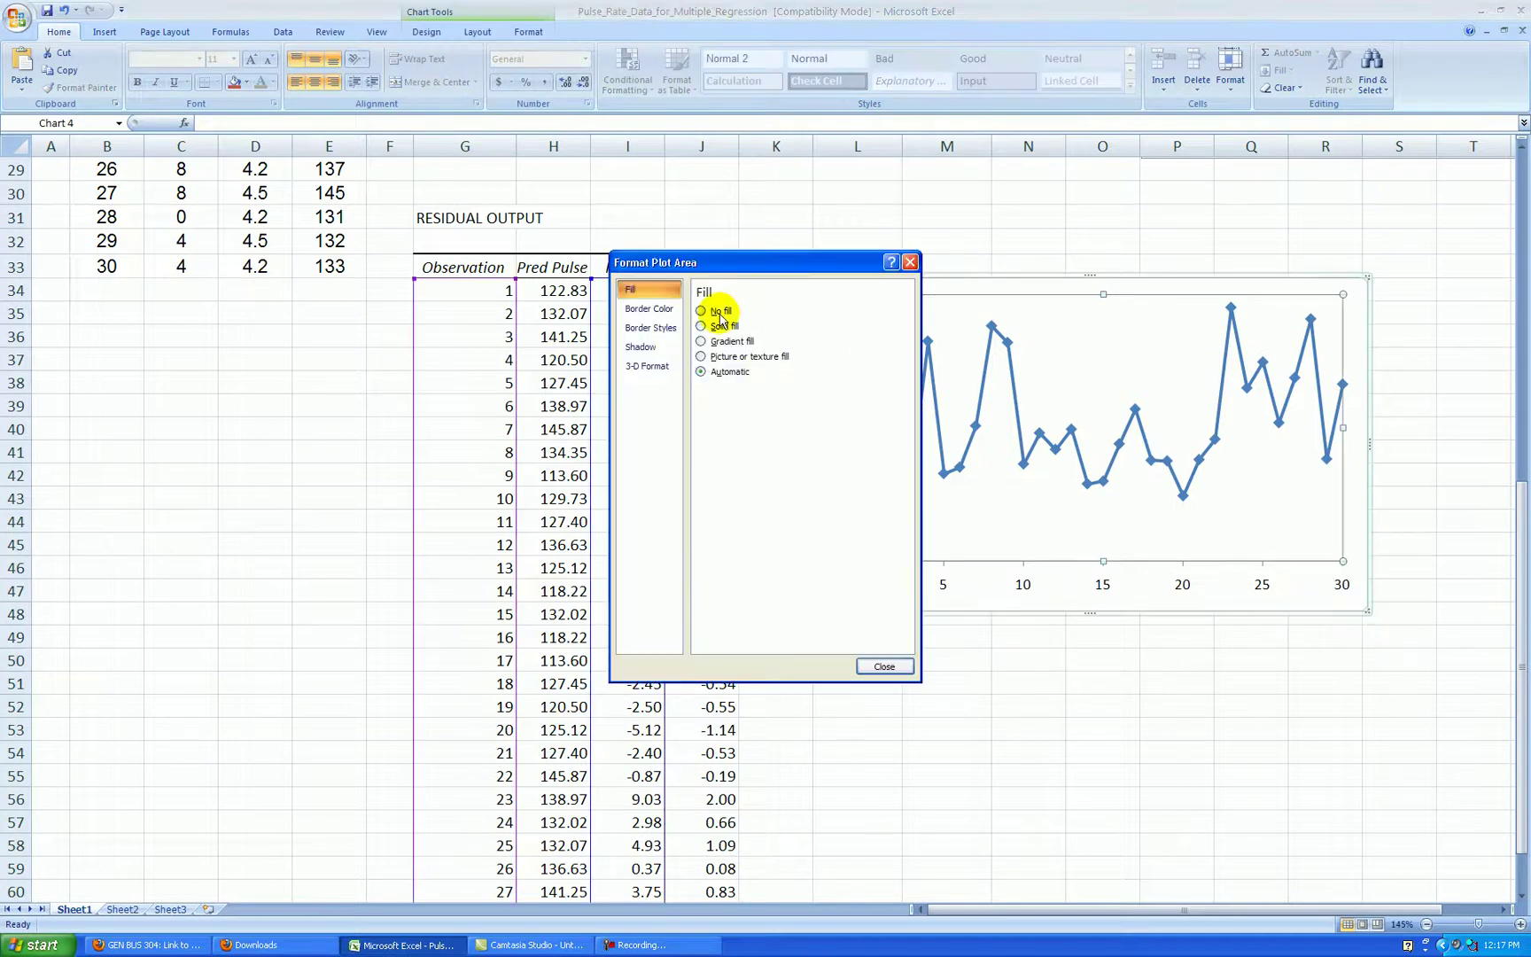
click(673, 310)
click(702, 326)
click(769, 374)
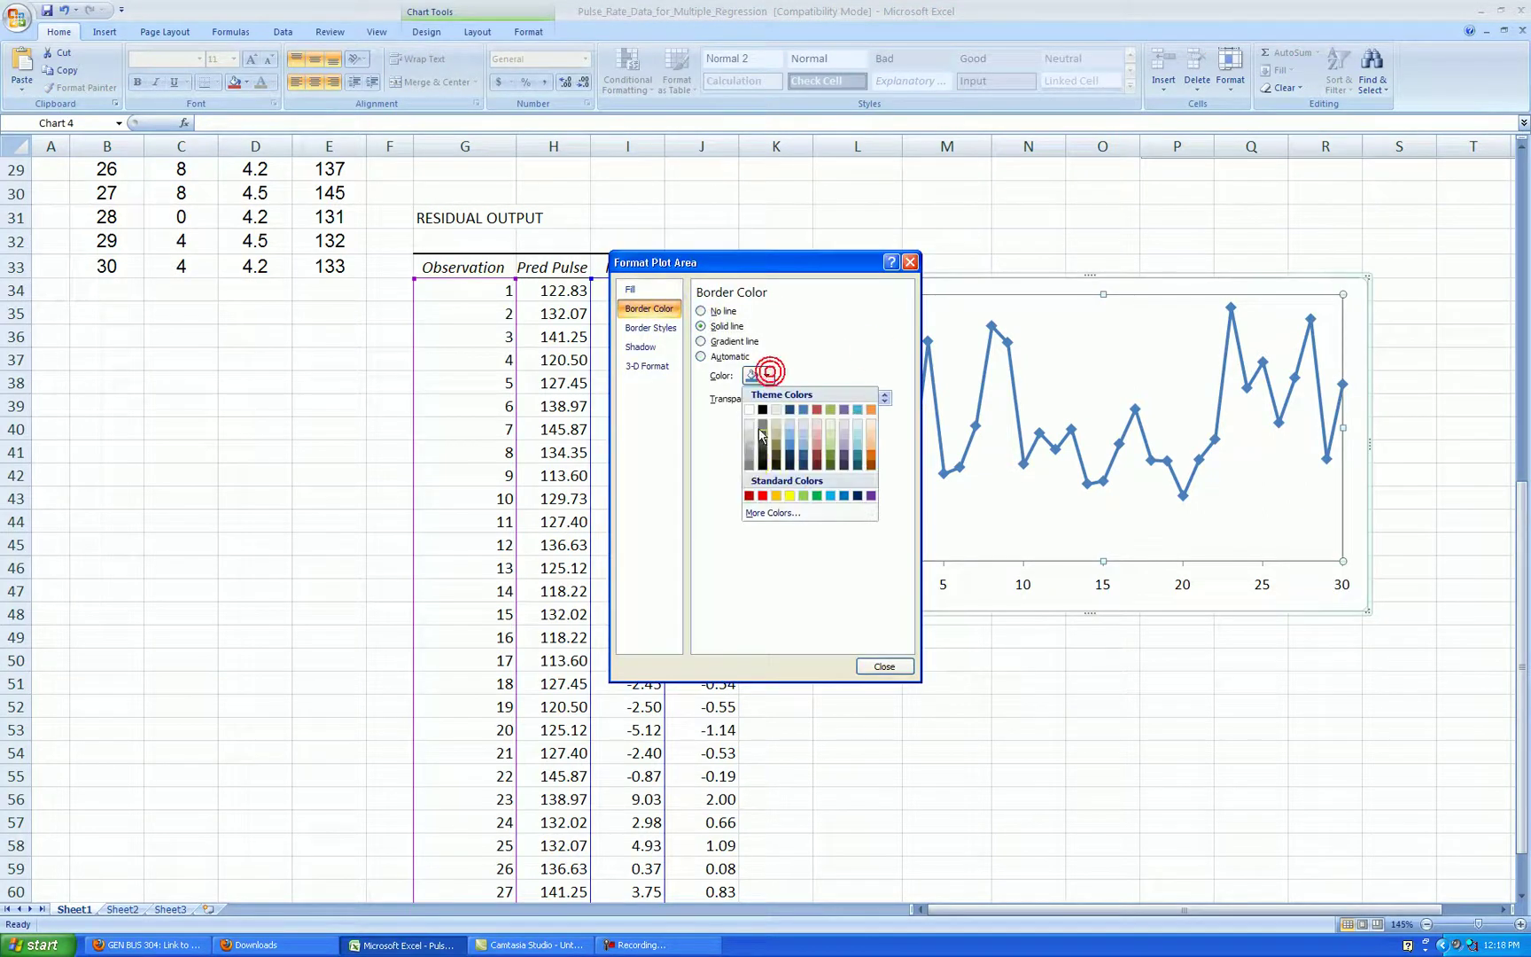
click(750, 470)
click(884, 667)
click(953, 681)
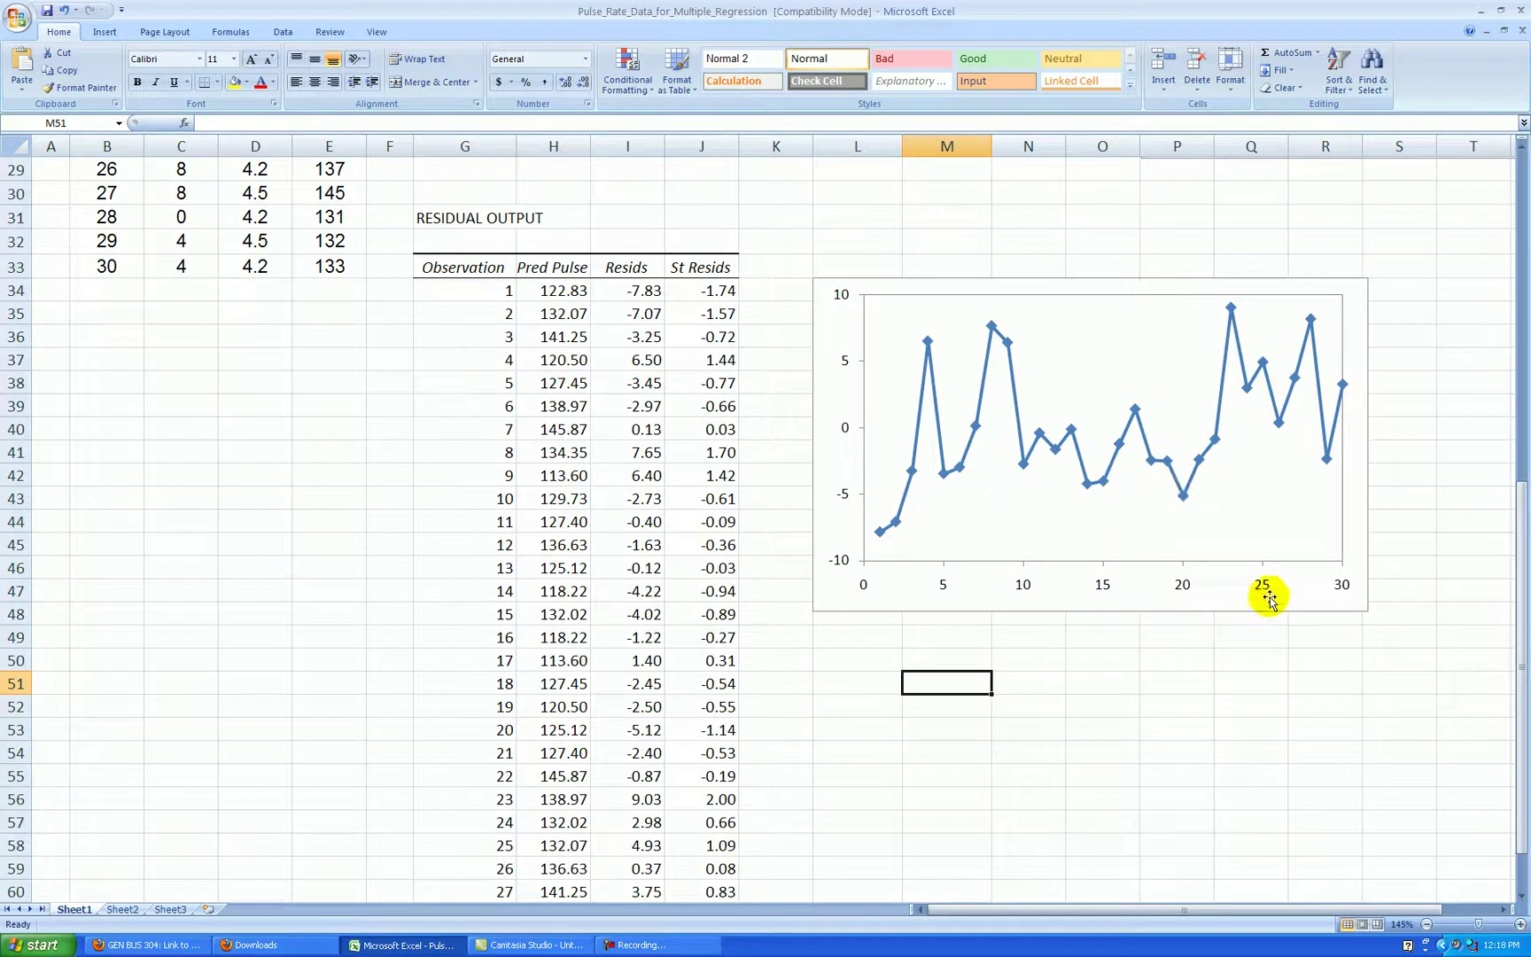
click(1326, 603)
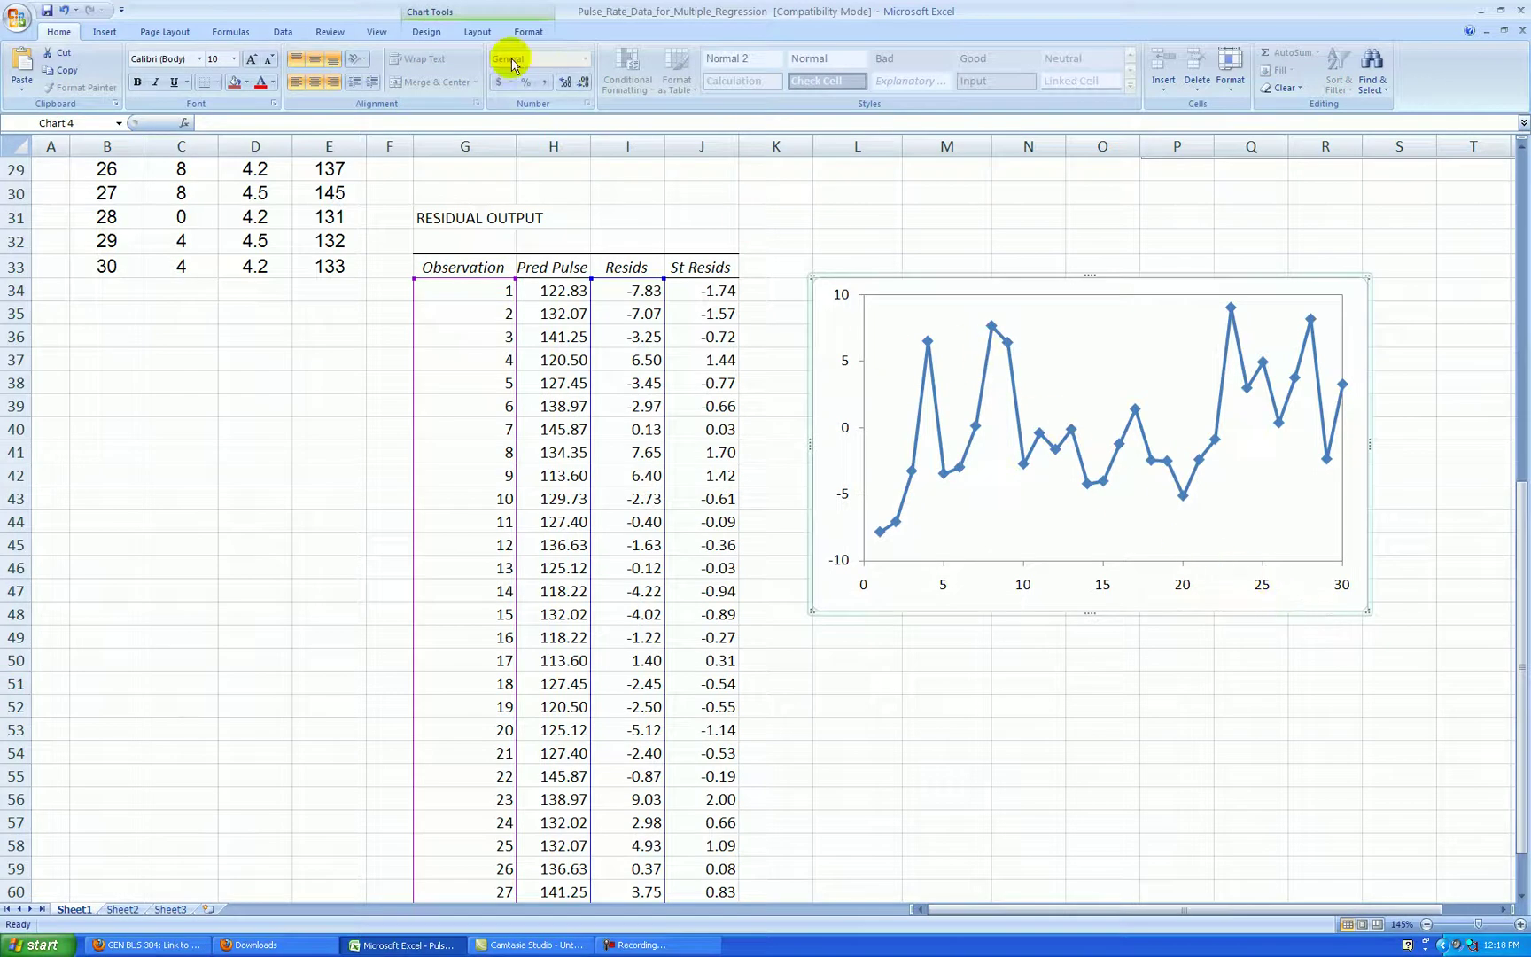
Add a 'Minute' title below the residual chart's horizontal axis.
click(483, 31)
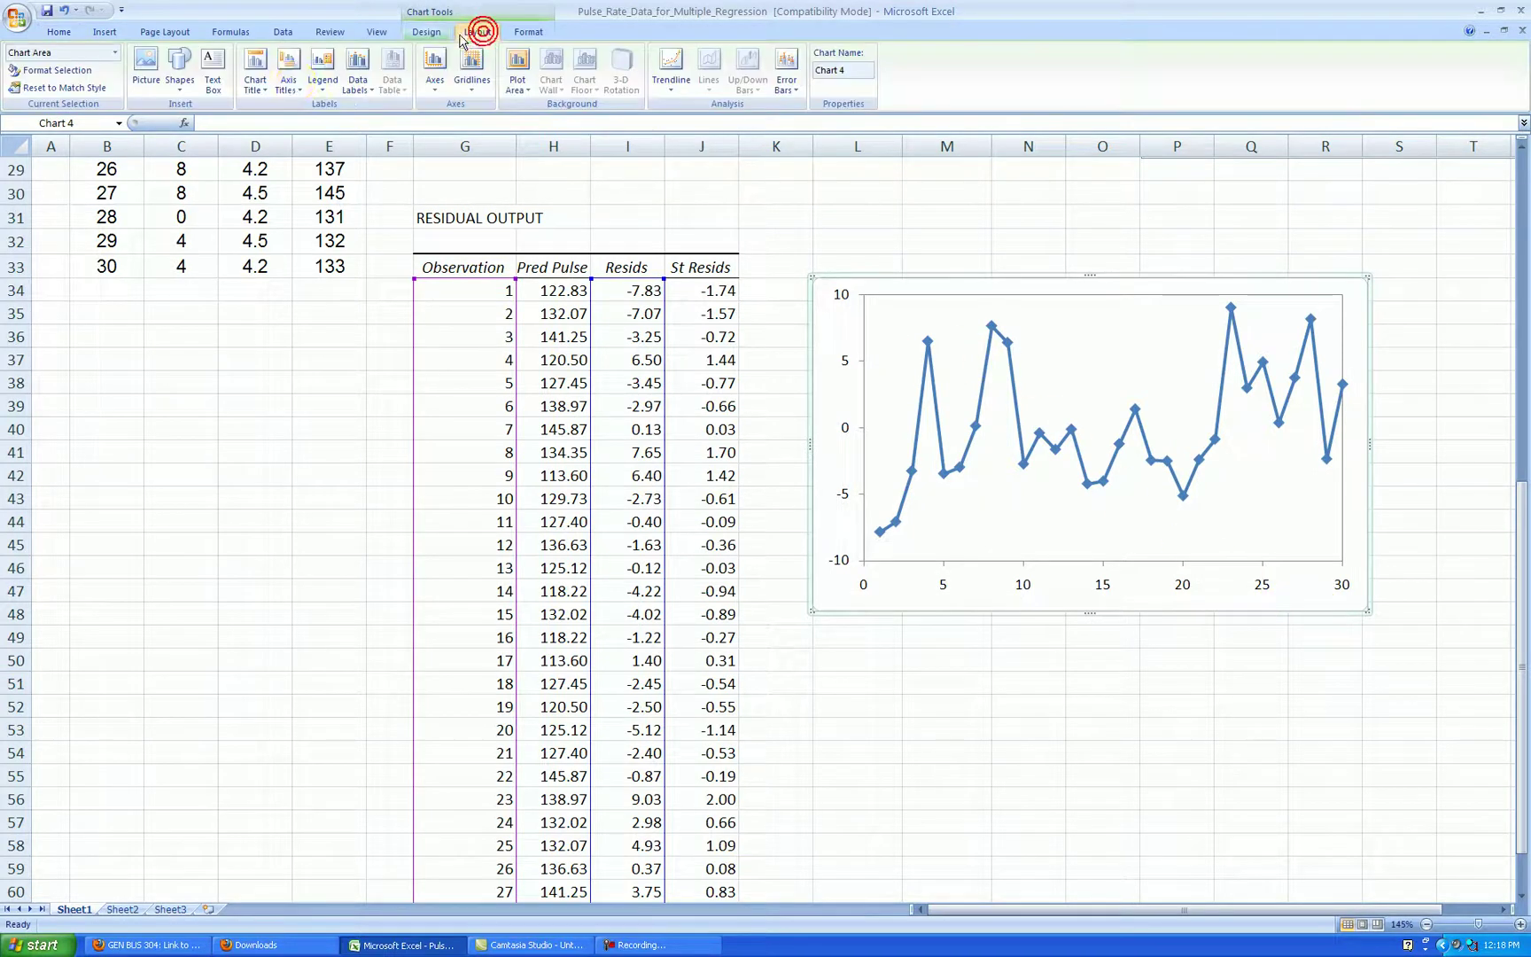
click(286, 85)
mouse_move(354, 107)
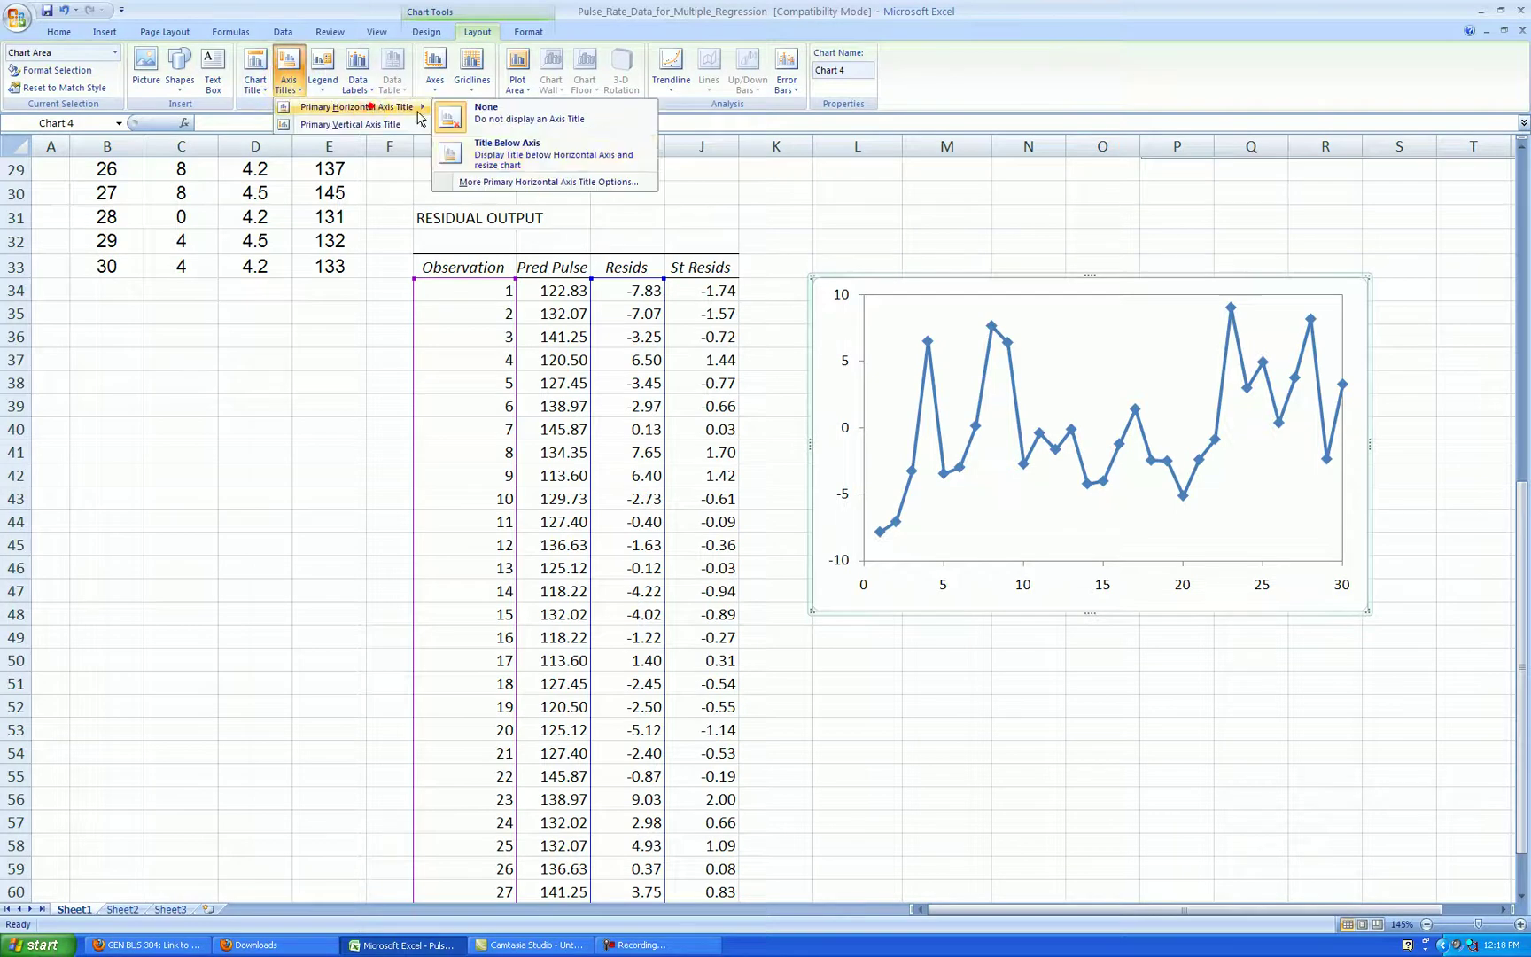
click(531, 149)
text(Minute)
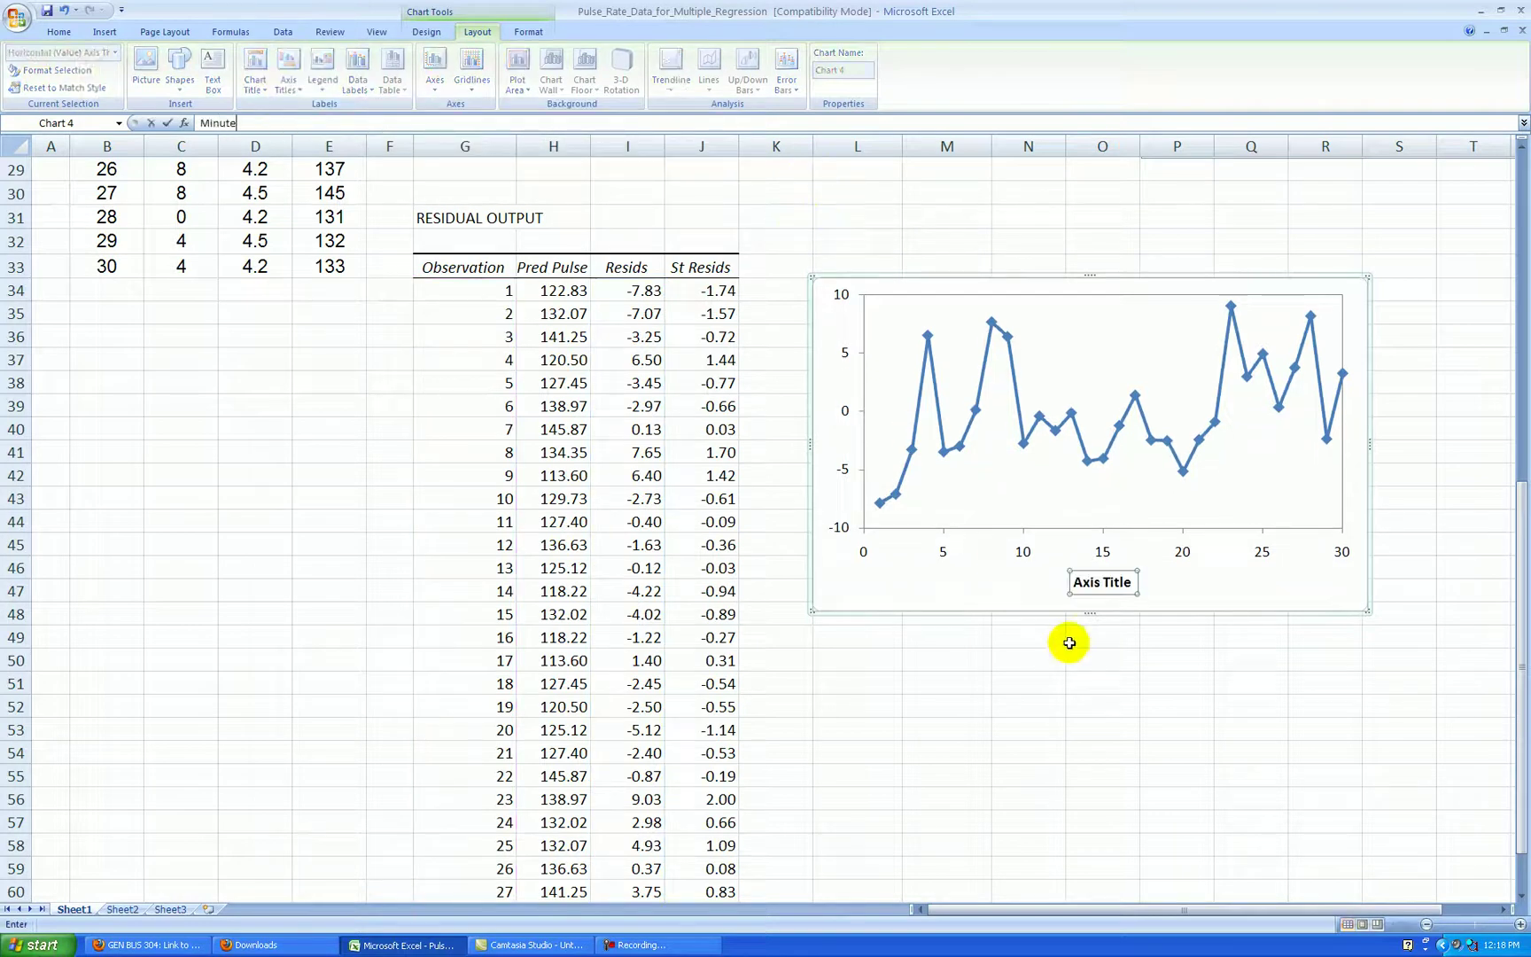
click(1062, 656)
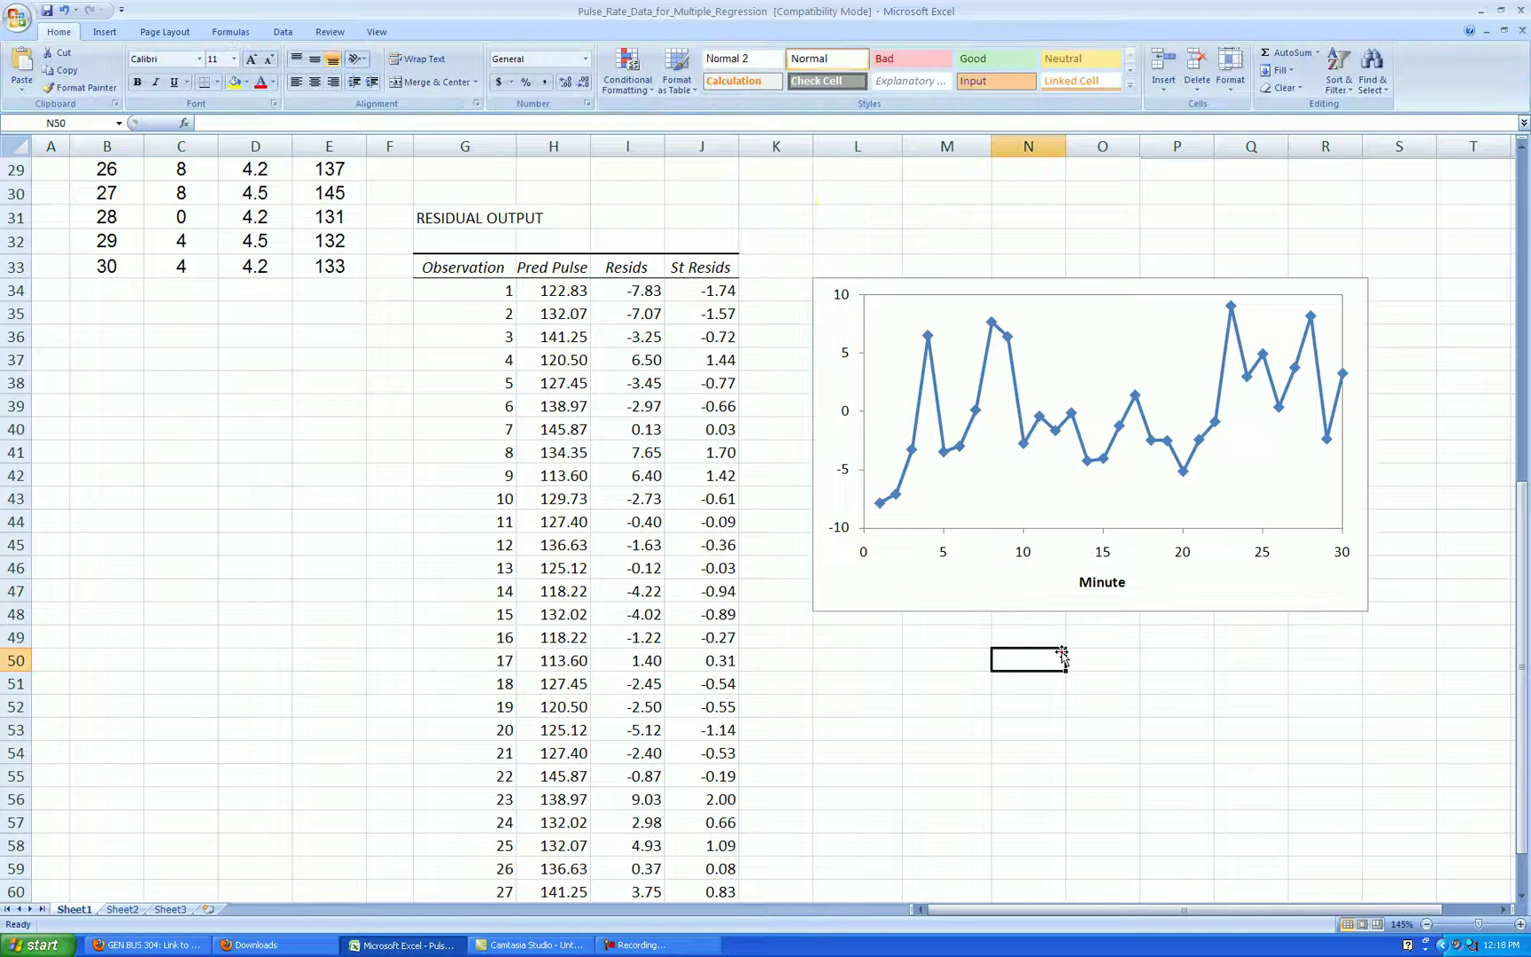
Enter a bold 'Residuals' label in cell L33 above the chart.
click(868, 268)
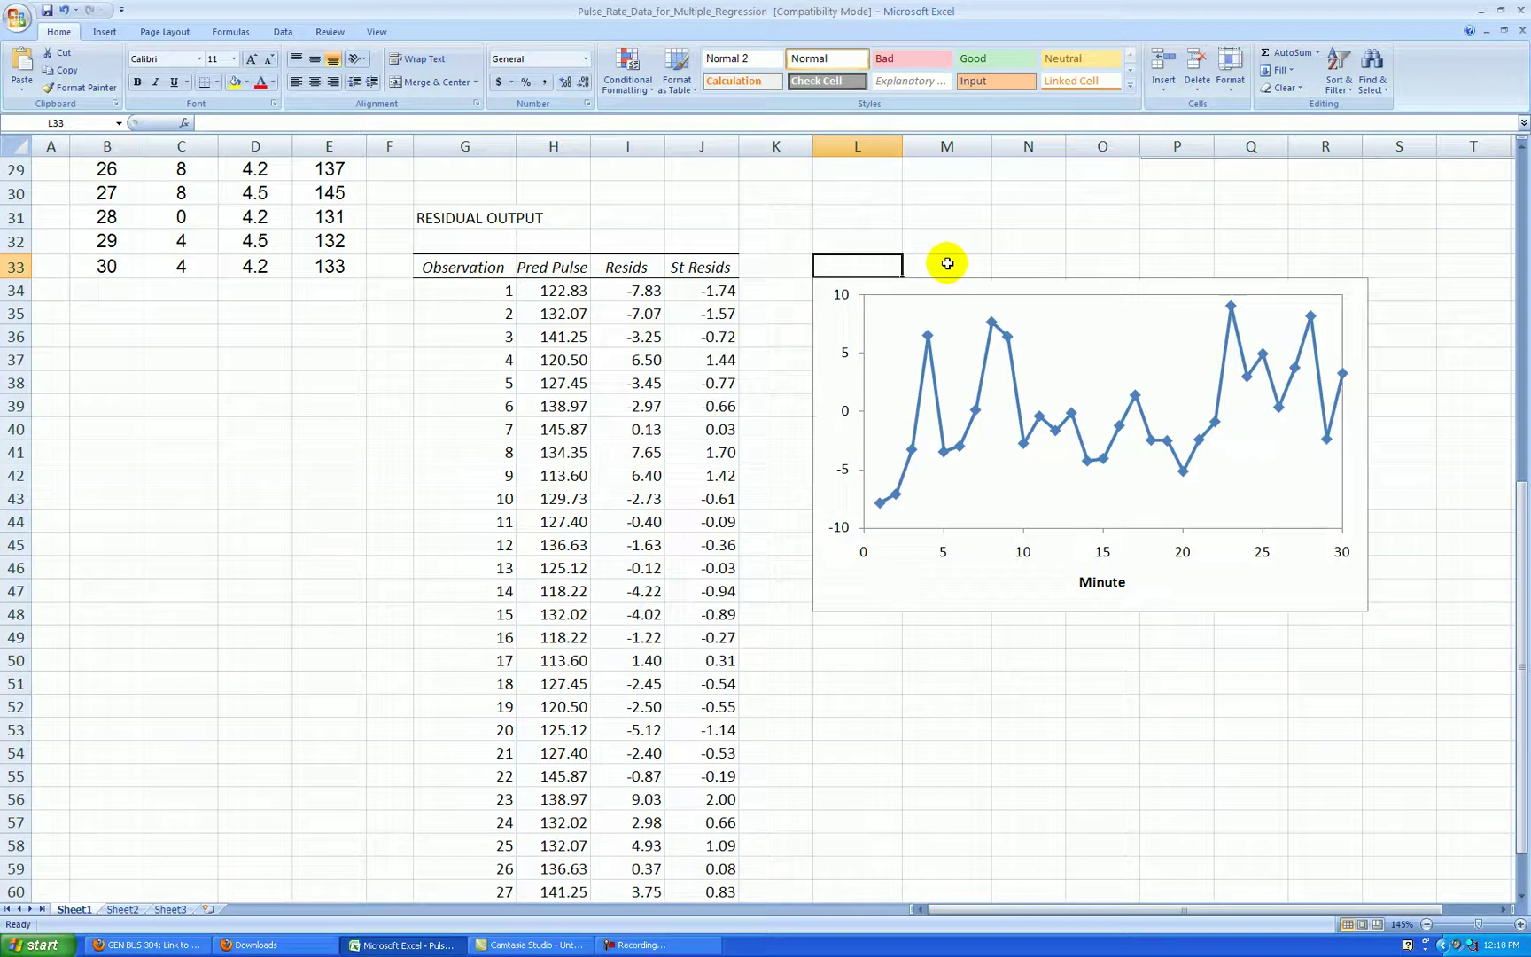
text(Residuals)
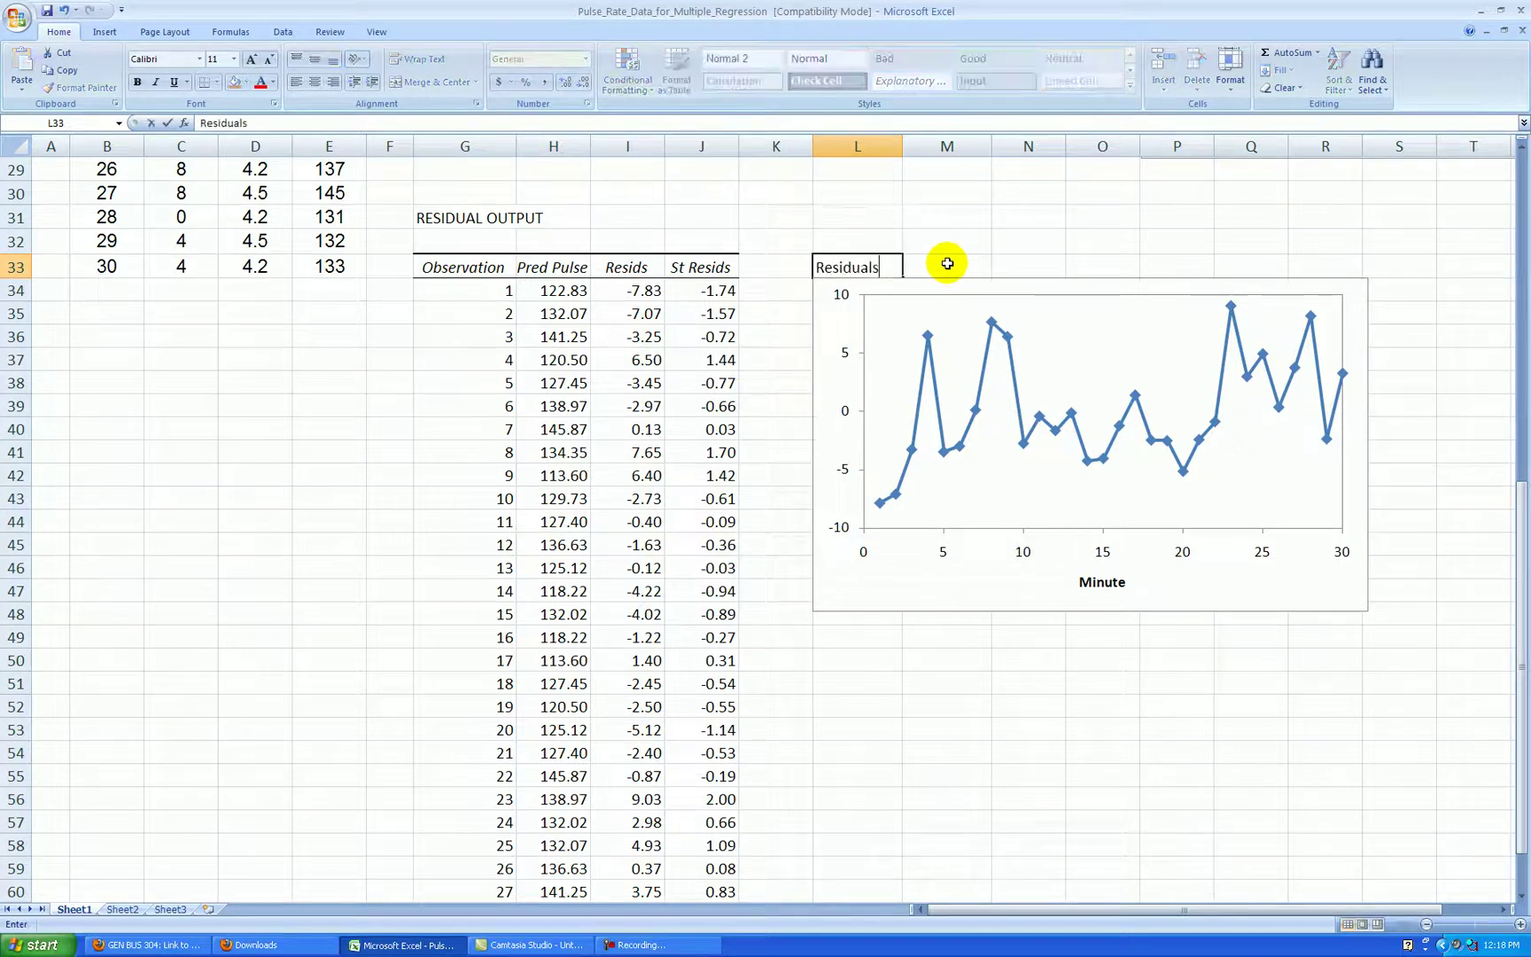
key(ctrl+Return)
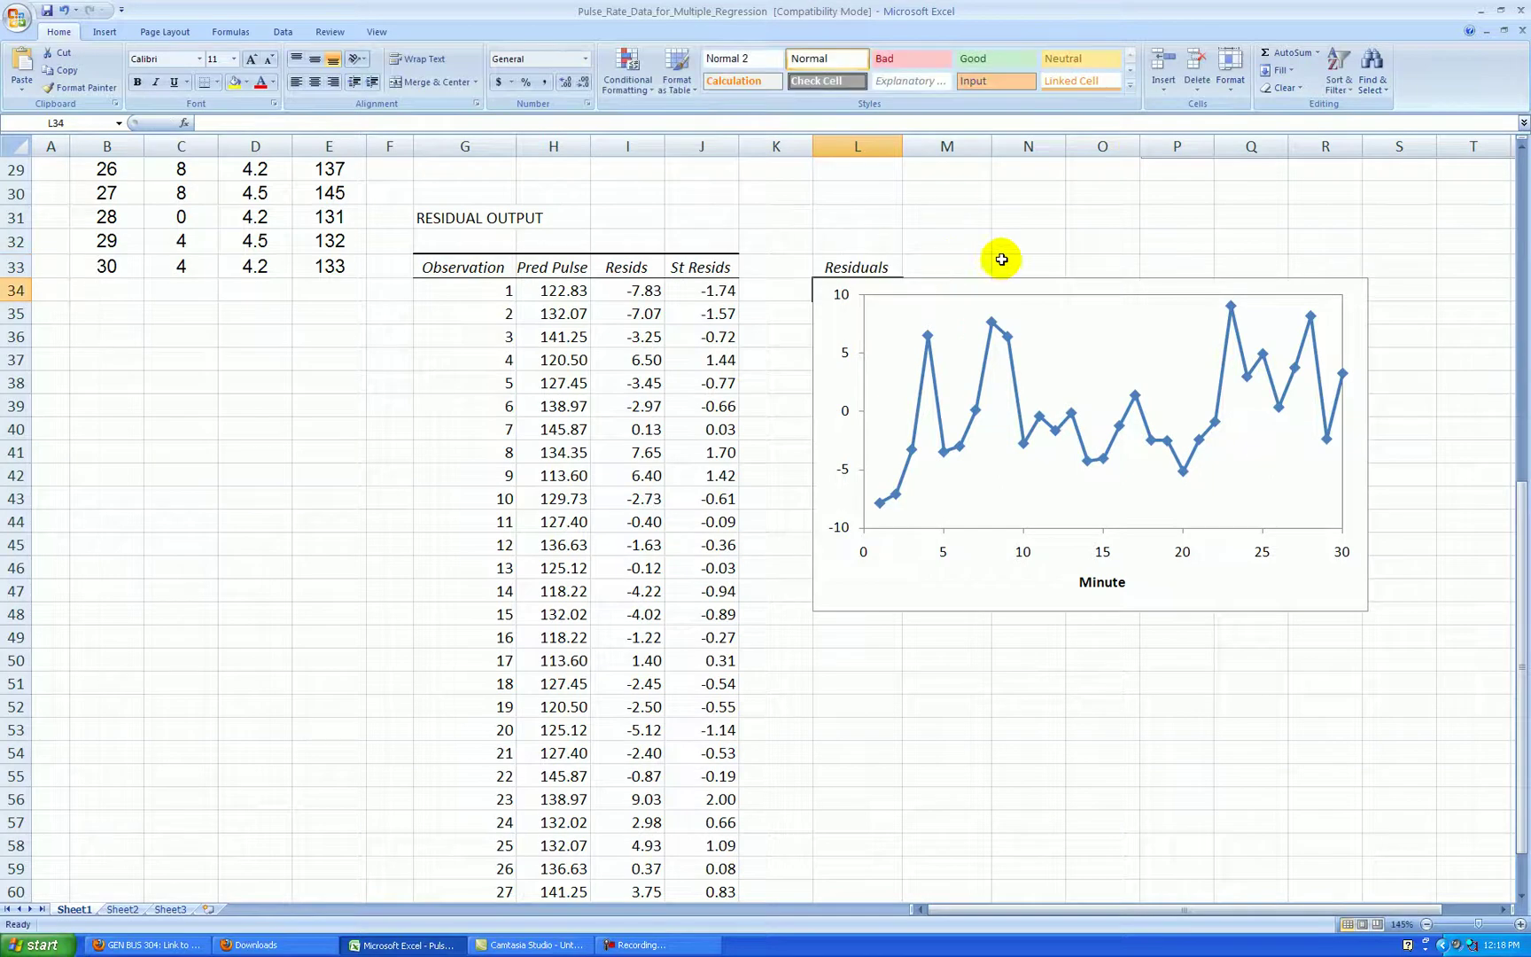
click(137, 82)
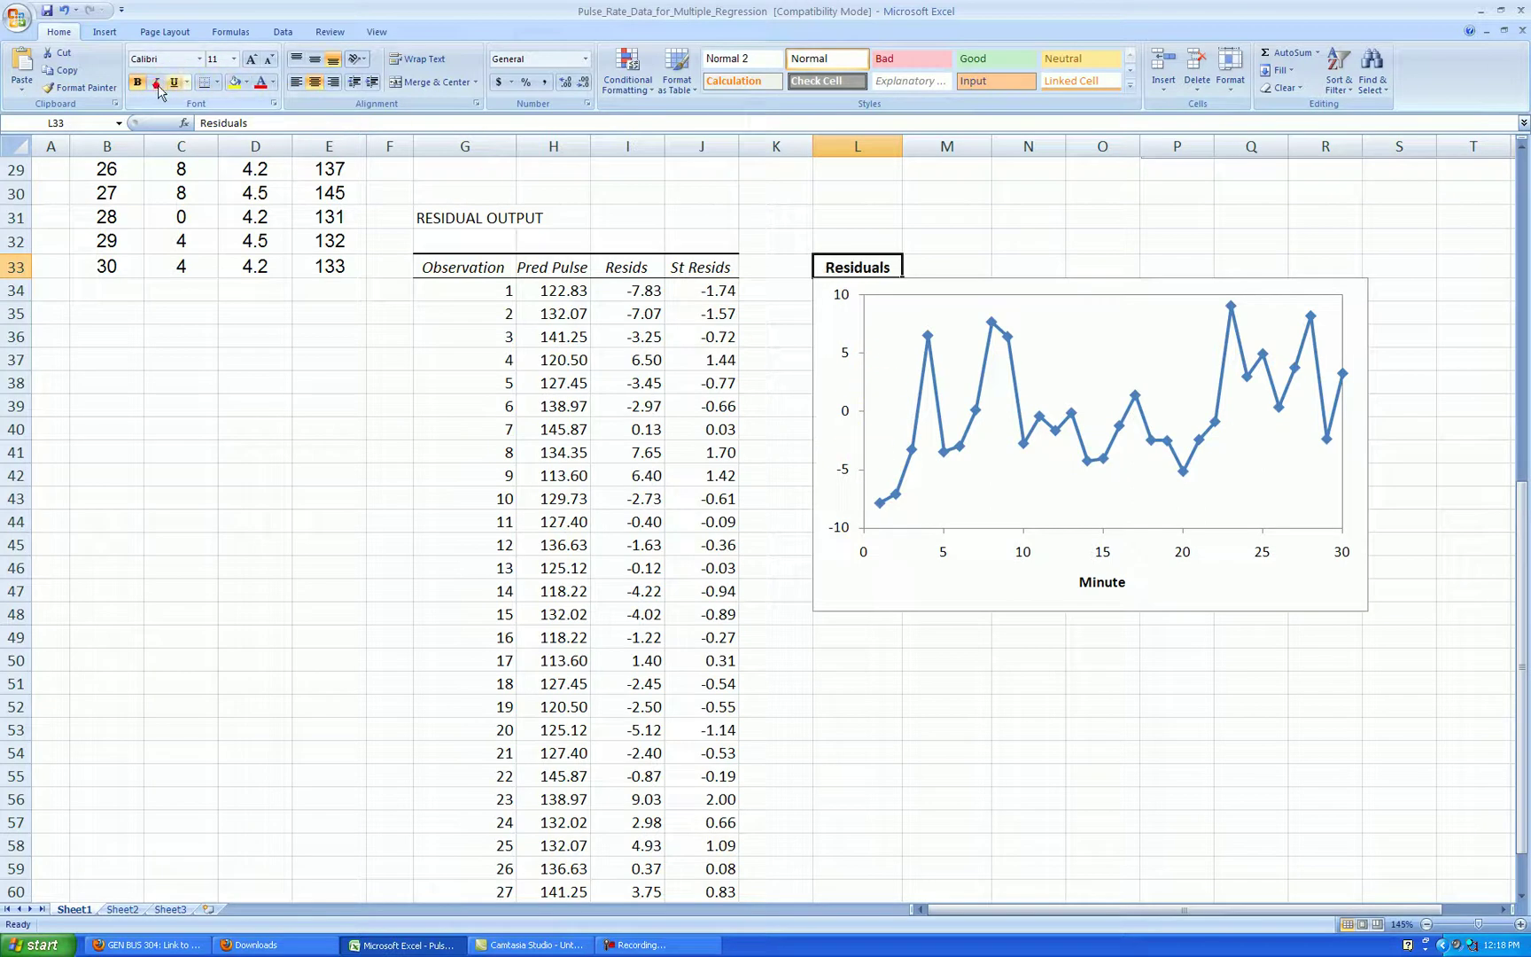
click(926, 658)
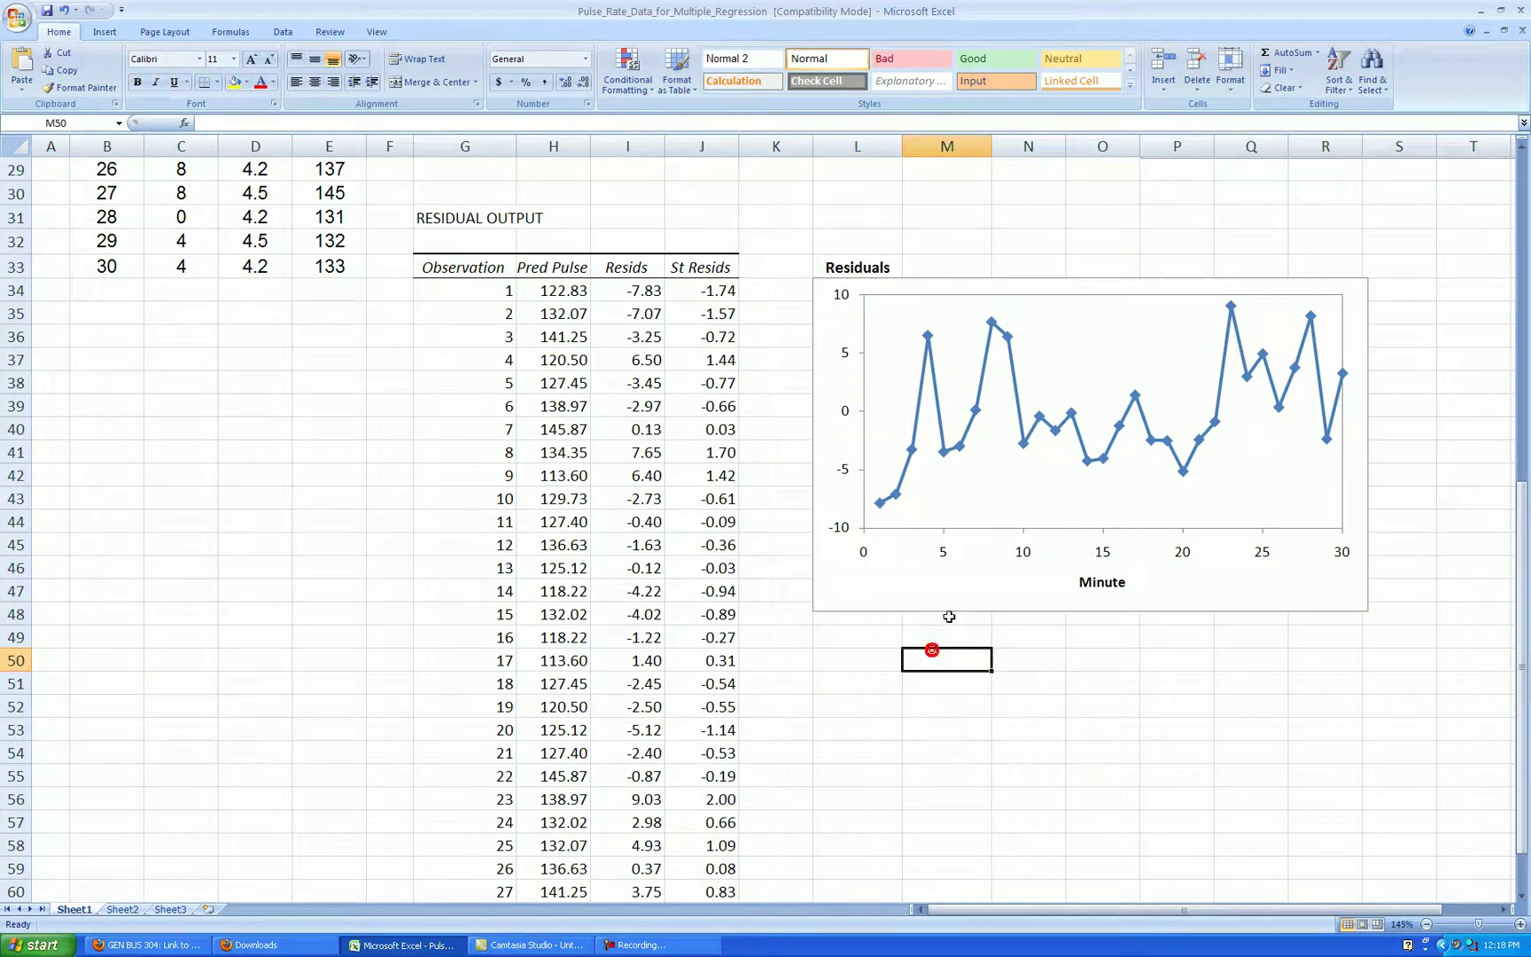
Set the residual chart area's border colour to No line.
right_click(828, 323)
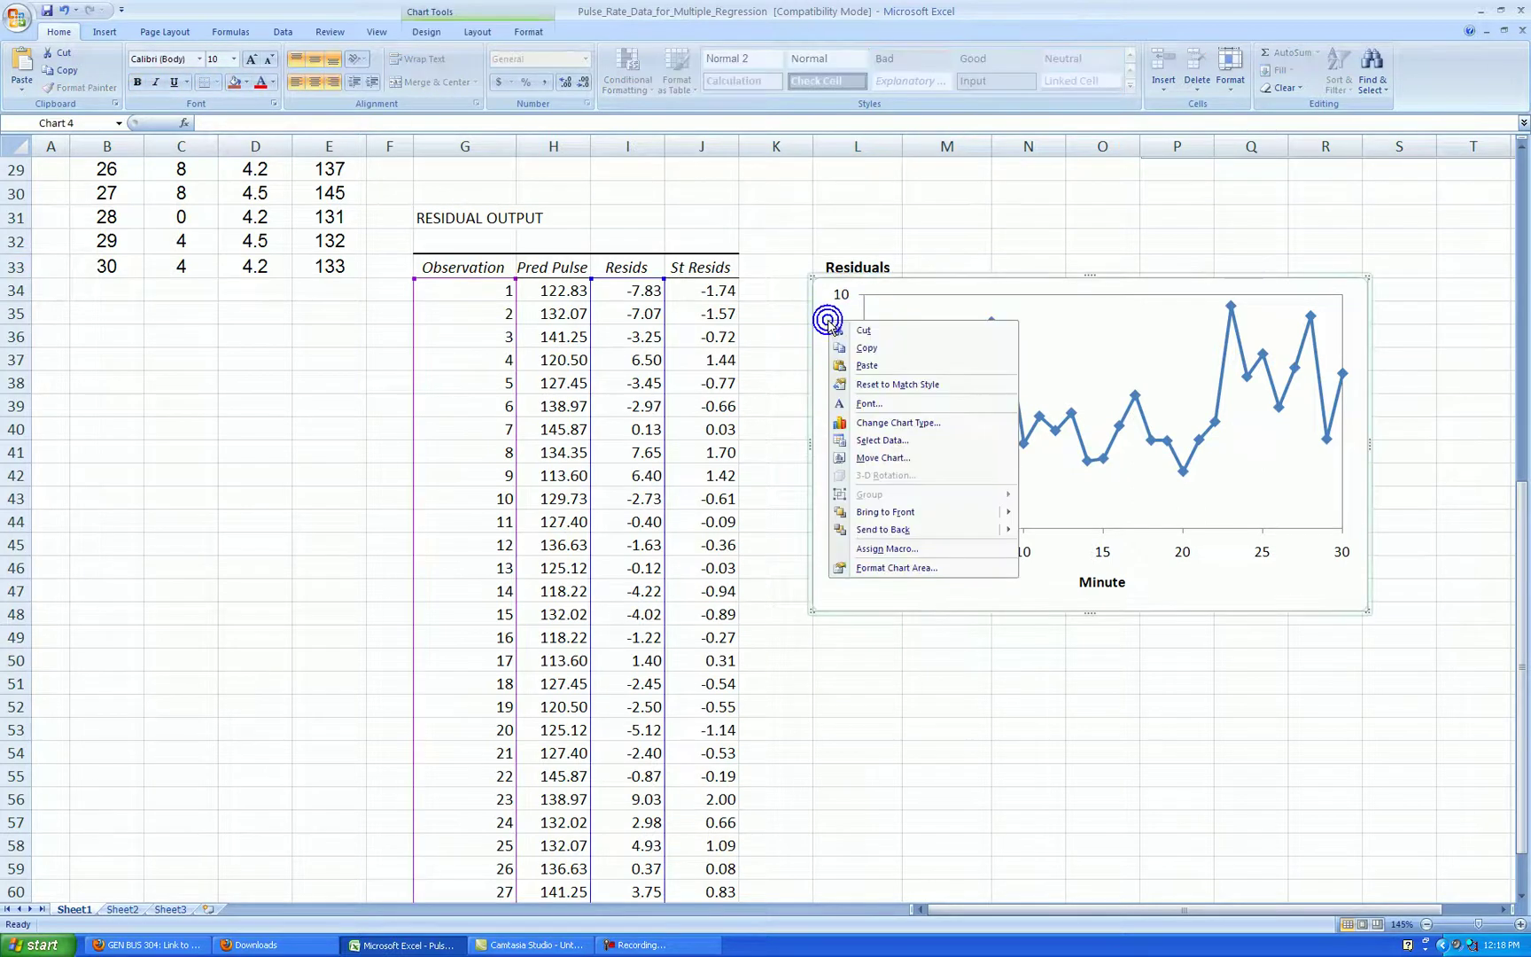
click(927, 562)
click(649, 308)
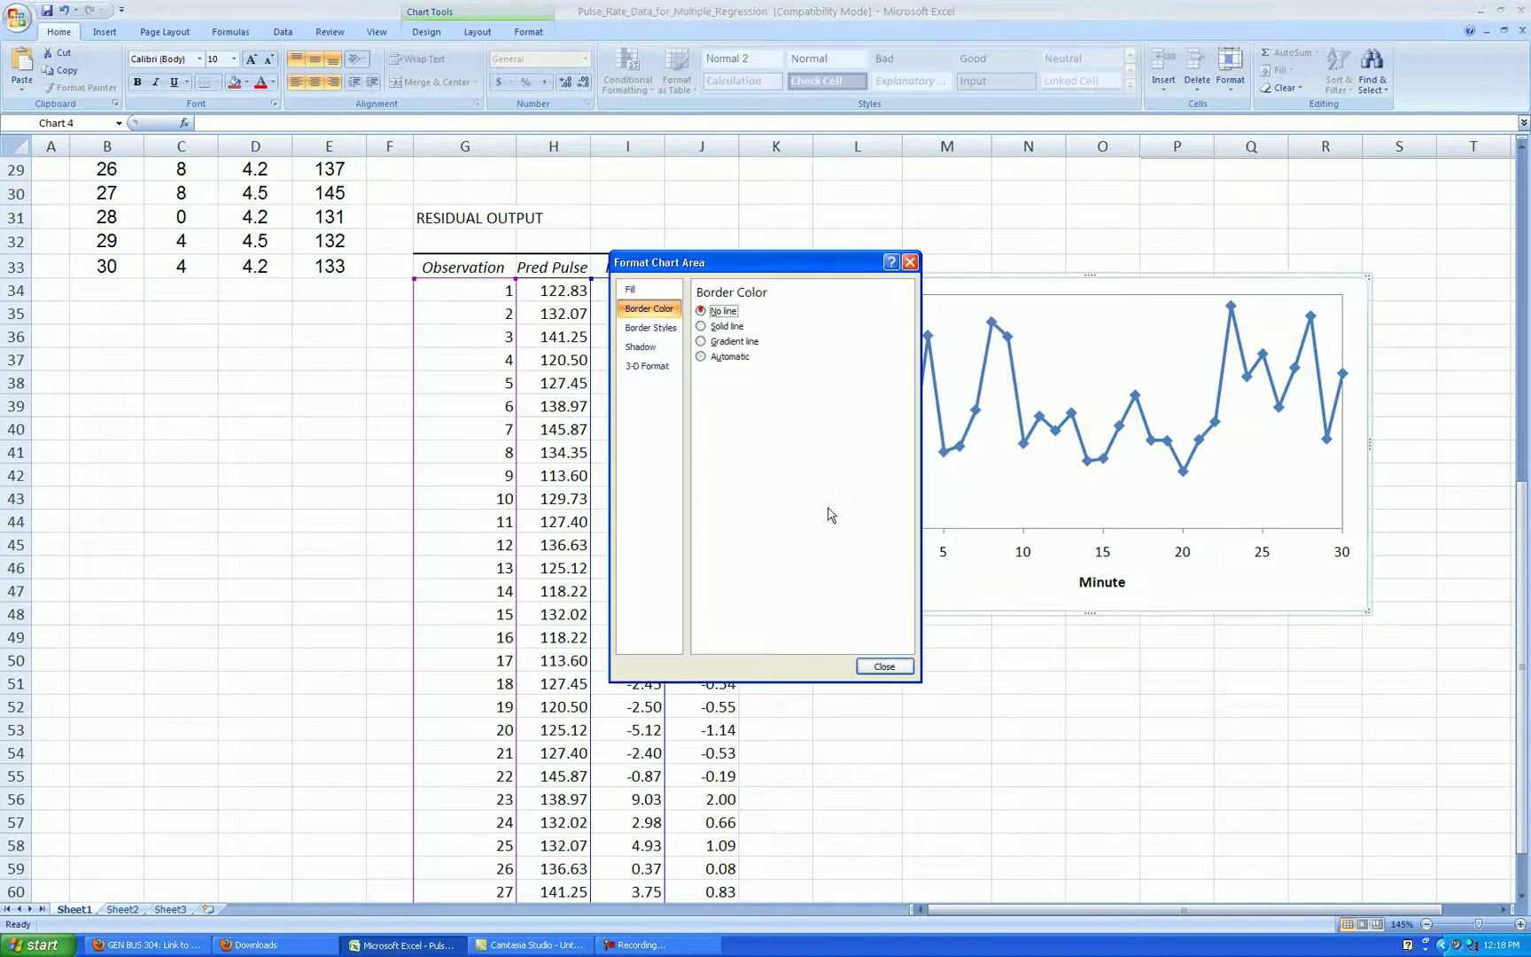
click(883, 666)
drag(1028, 706, 1070, 702)
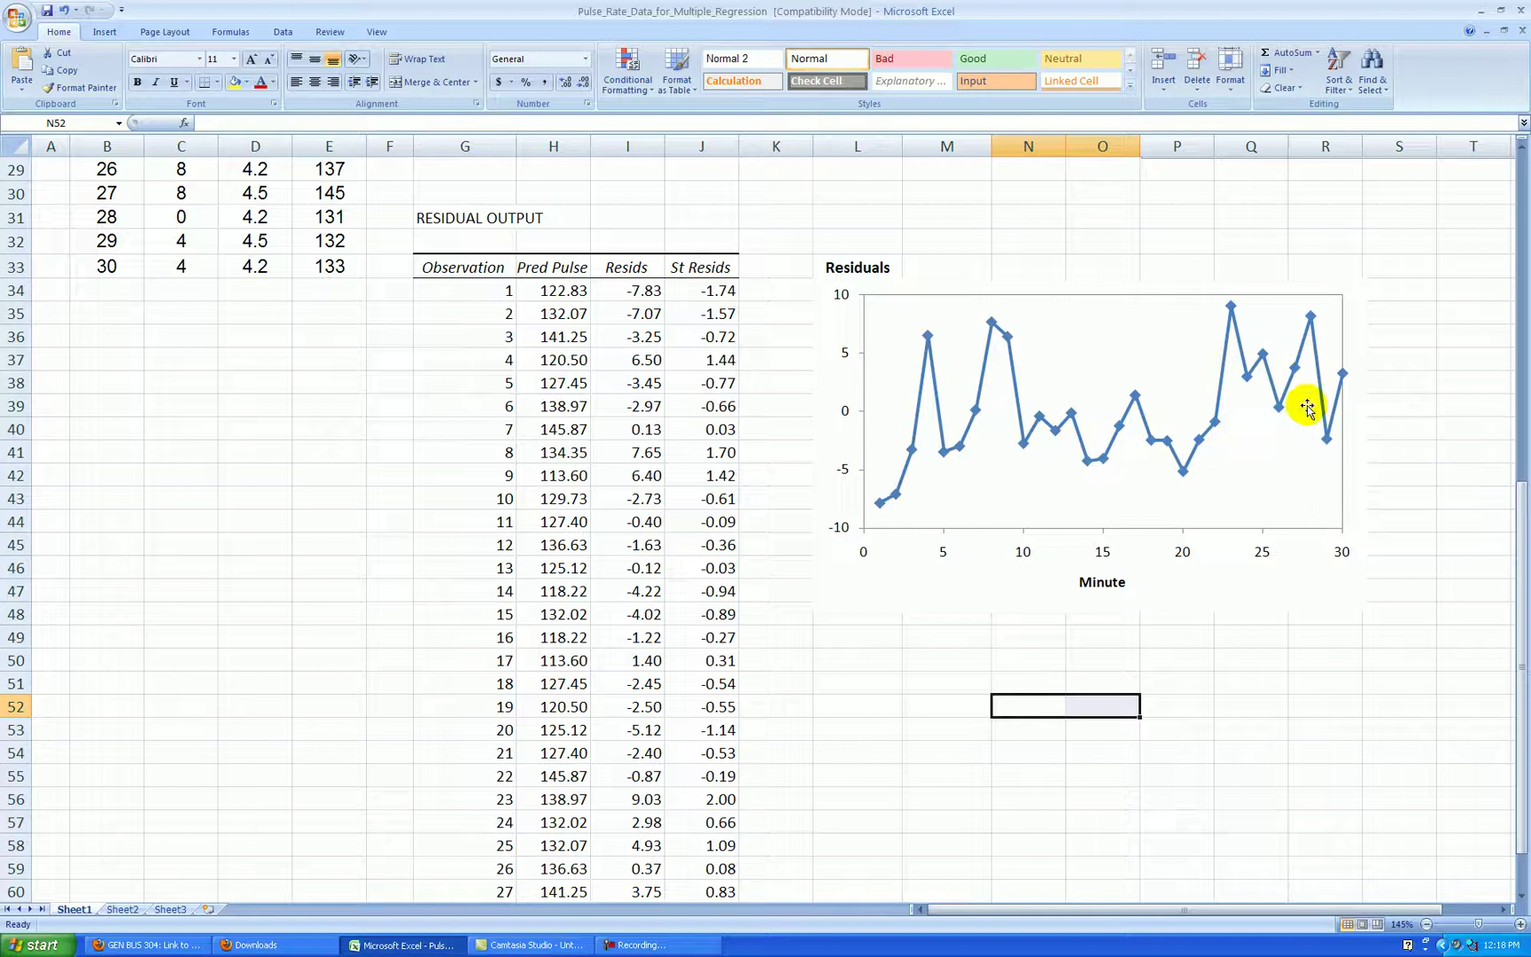
Add a linear trendline to the residual series.
right_click(1008, 339)
click(1071, 472)
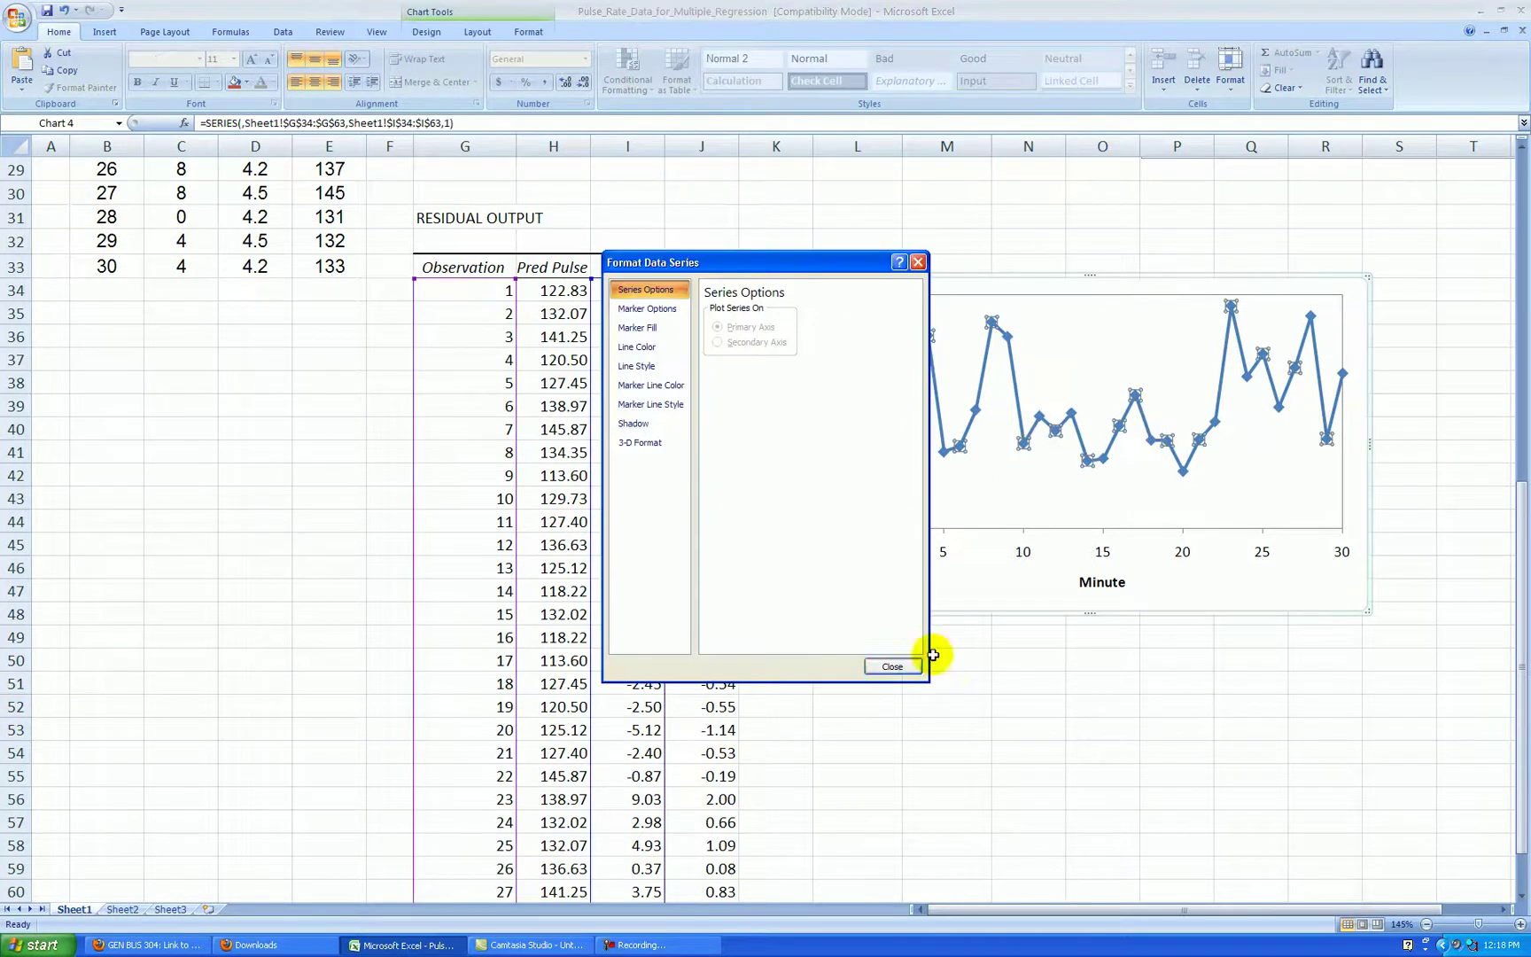
click(915, 666)
right_click(1008, 340)
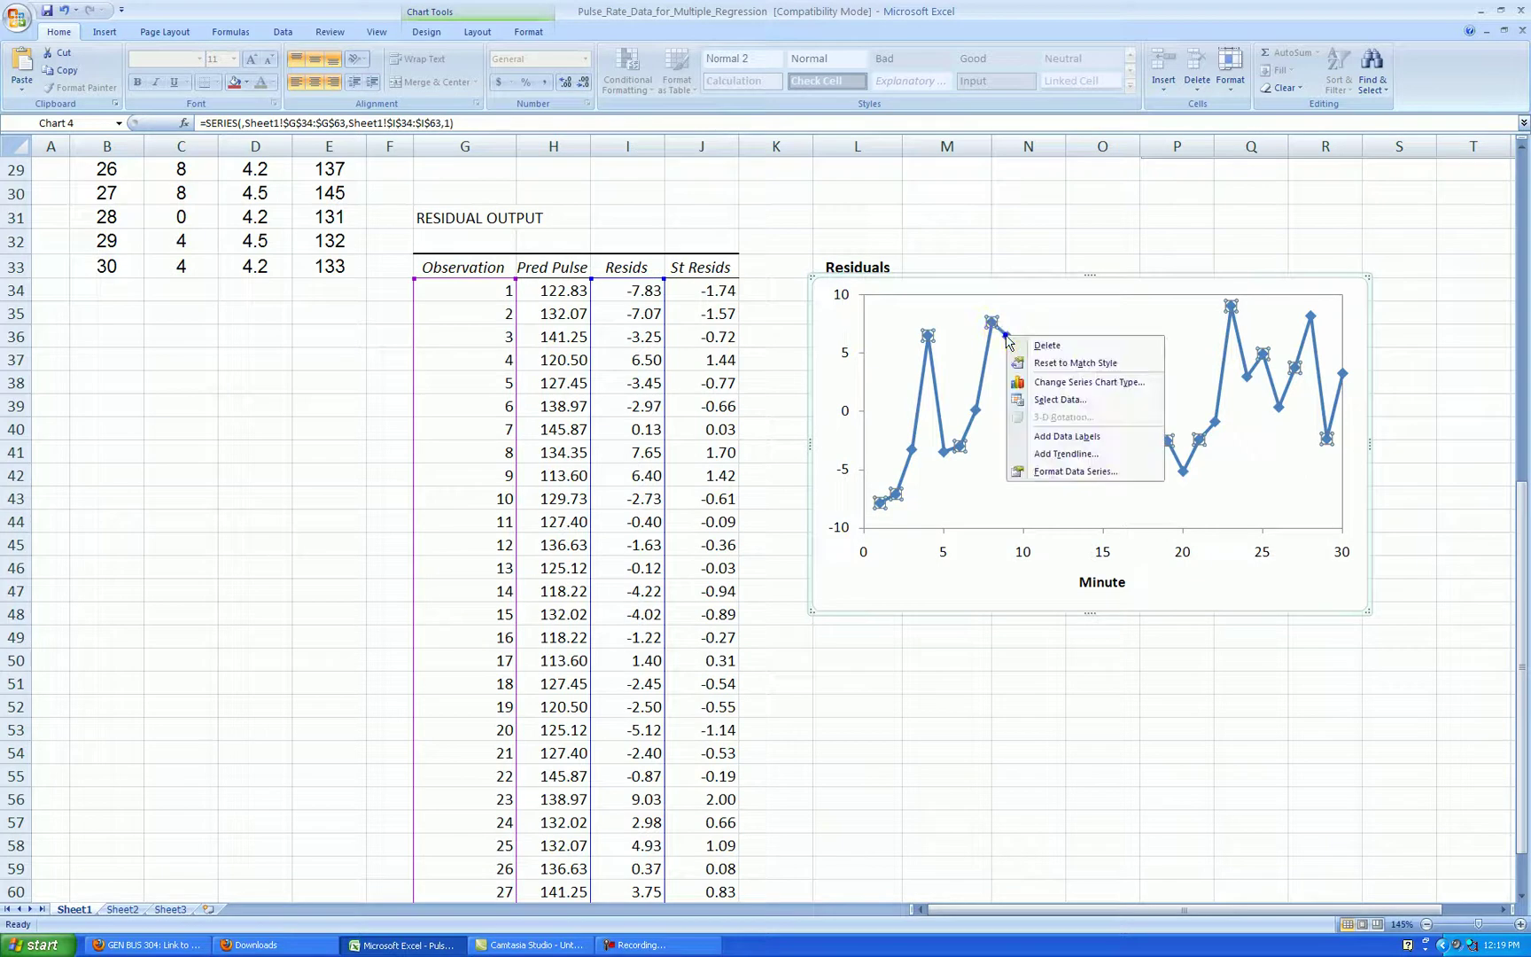
click(1067, 450)
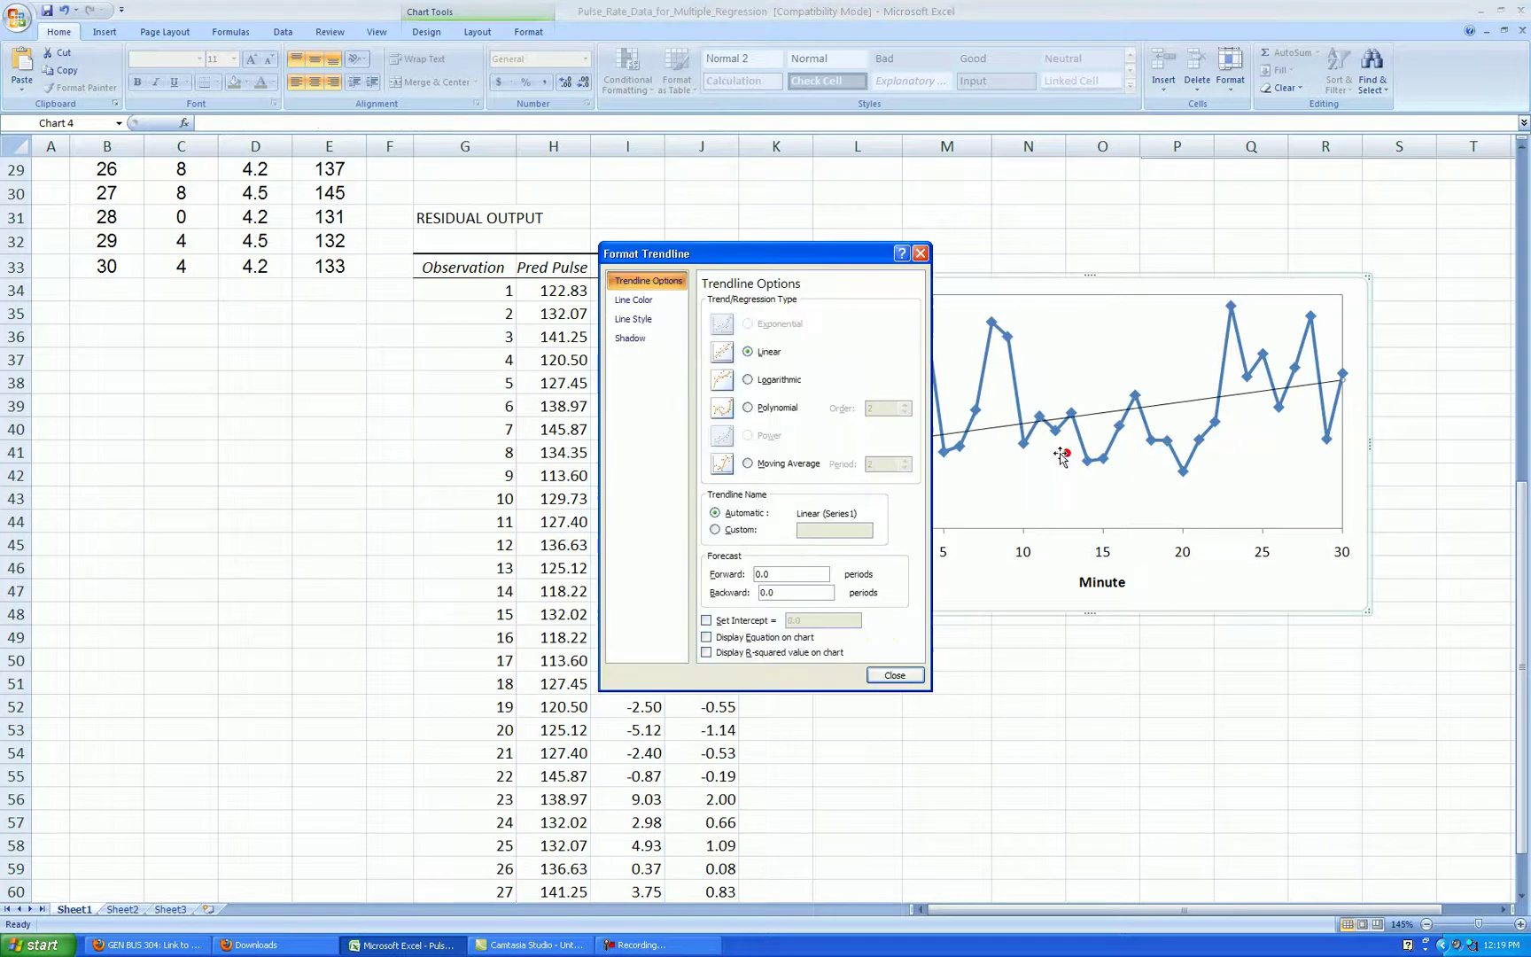
click(895, 676)
click(1123, 682)
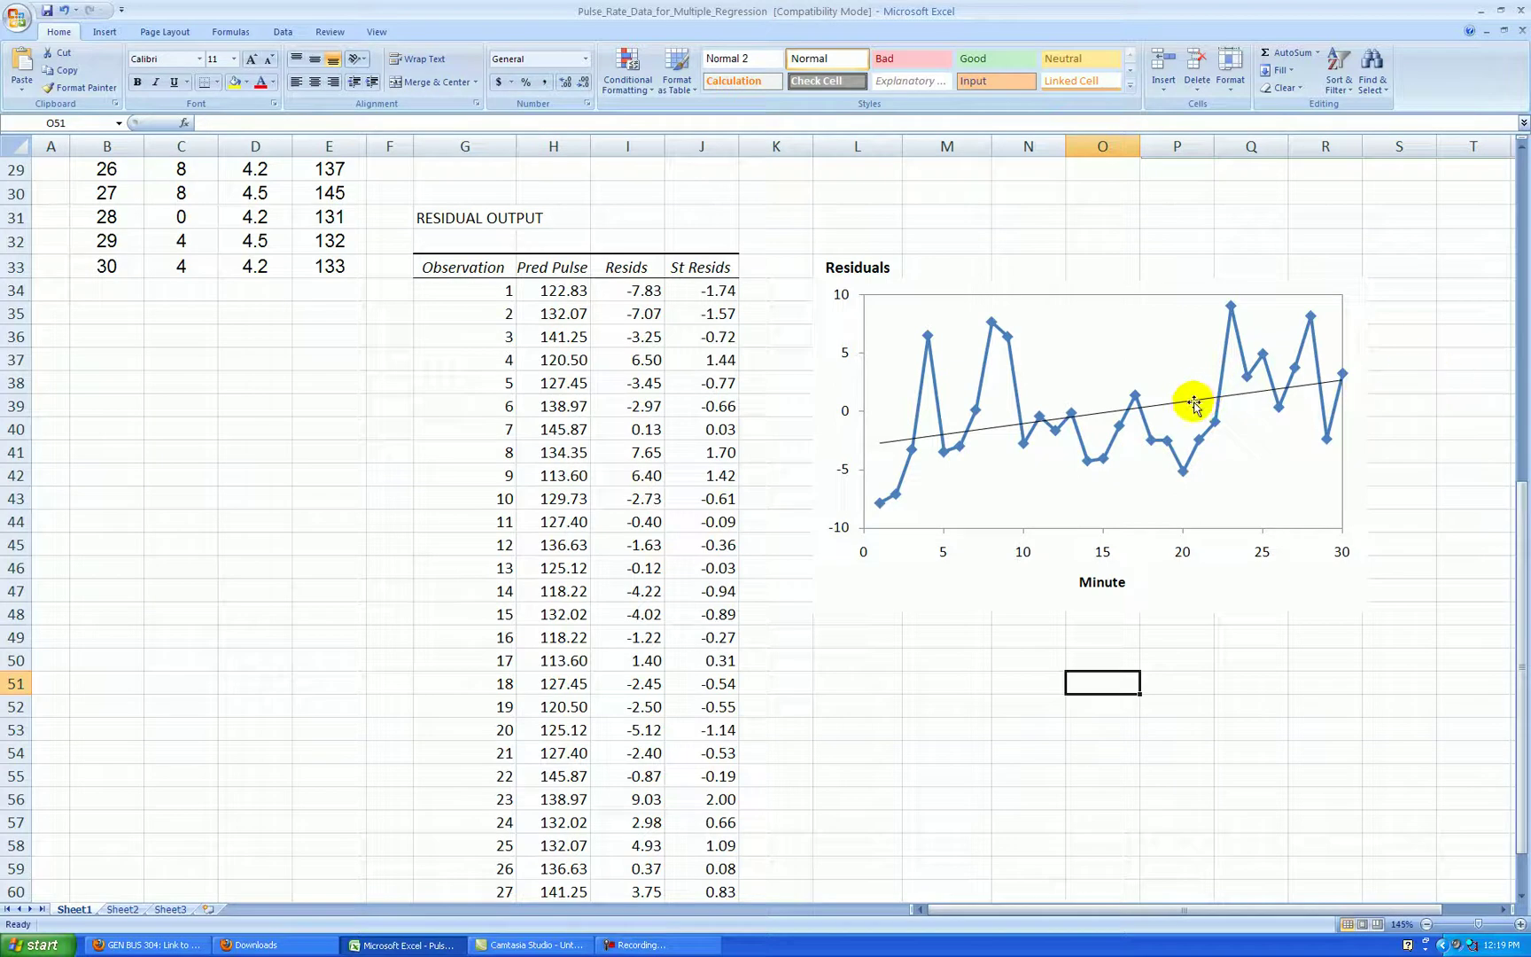
Delete the linear trendline from the residual chart.
click(1194, 403)
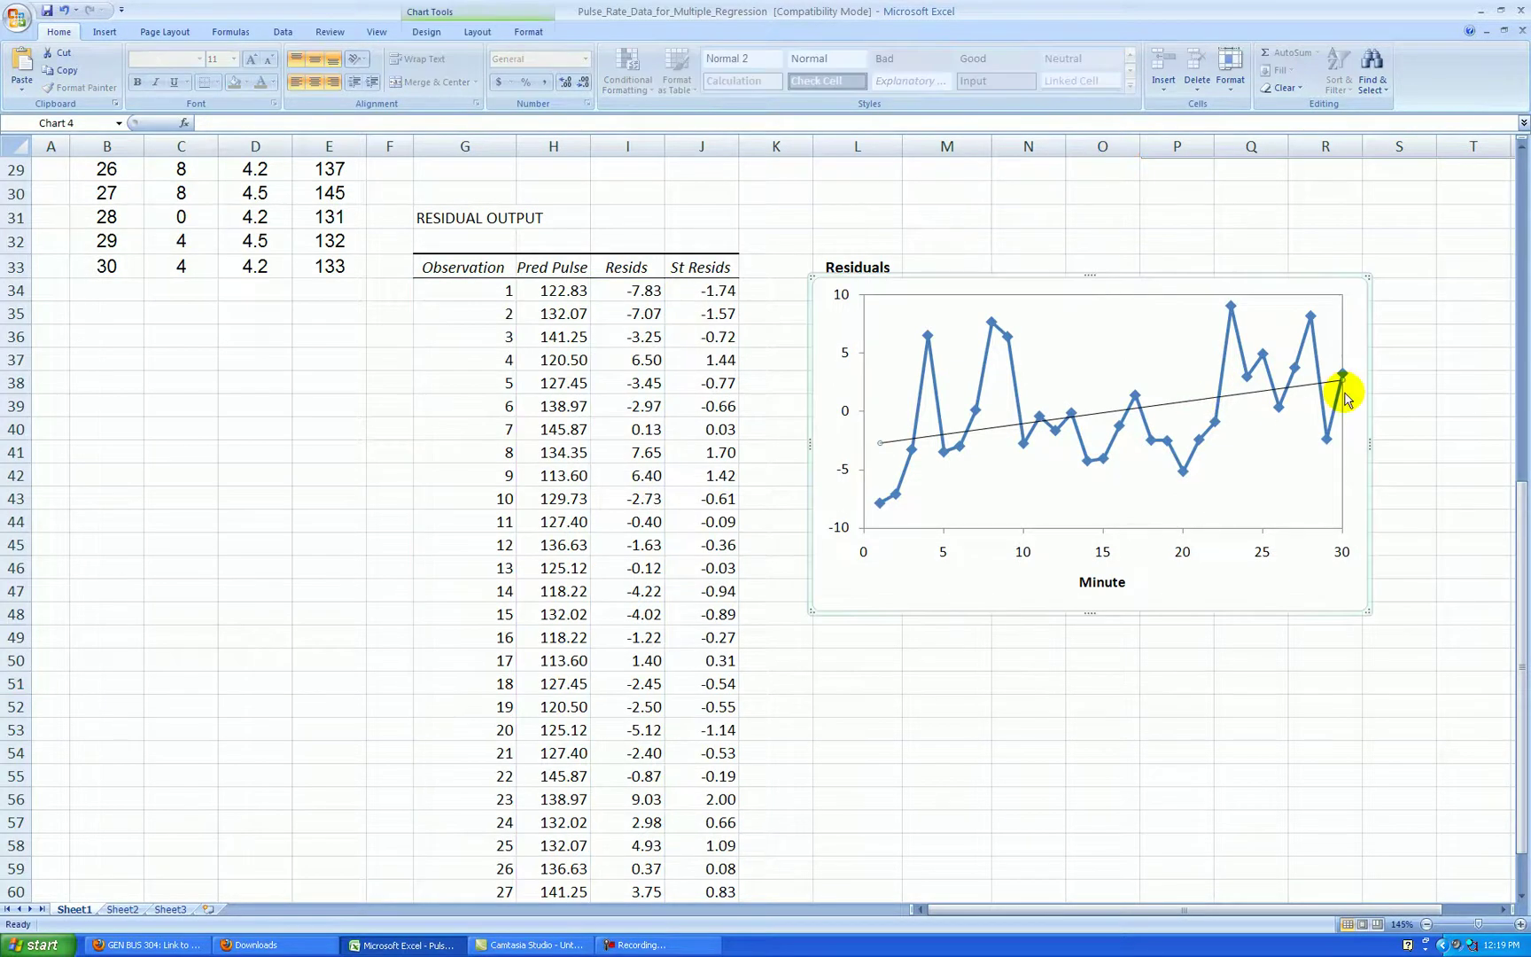
key(Delete)
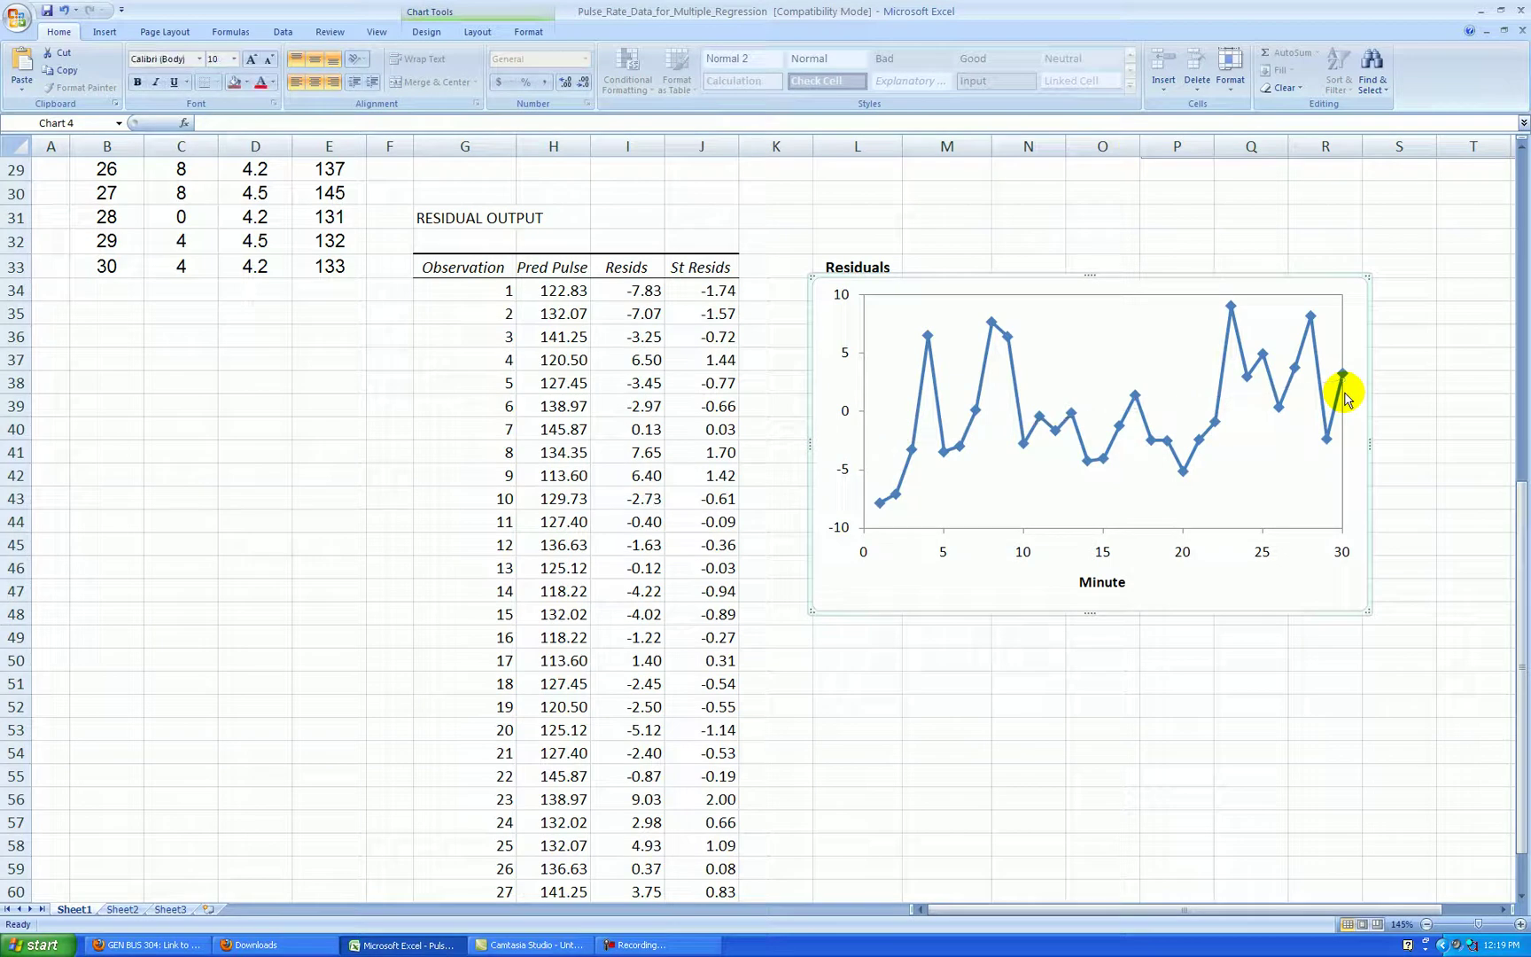
click(1440, 429)
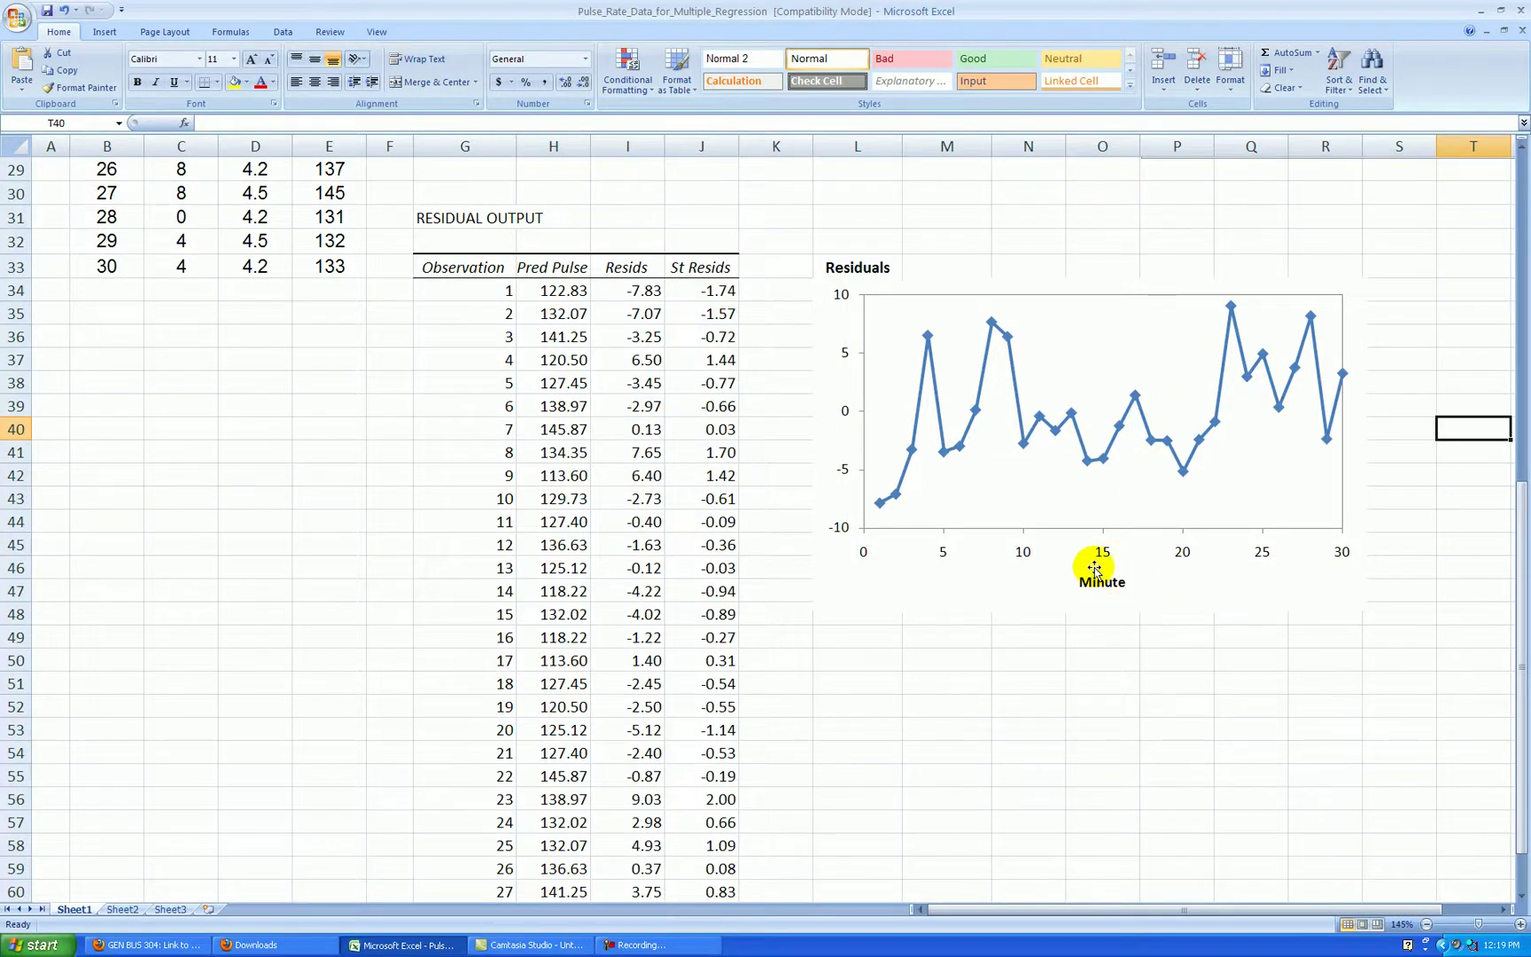
Enter 'Minute' and 'Residual' headers in T37:U37.
scroll(984, 542, up, 6)
scroll(976, 537, up, 3)
scroll(966, 530, down, 9)
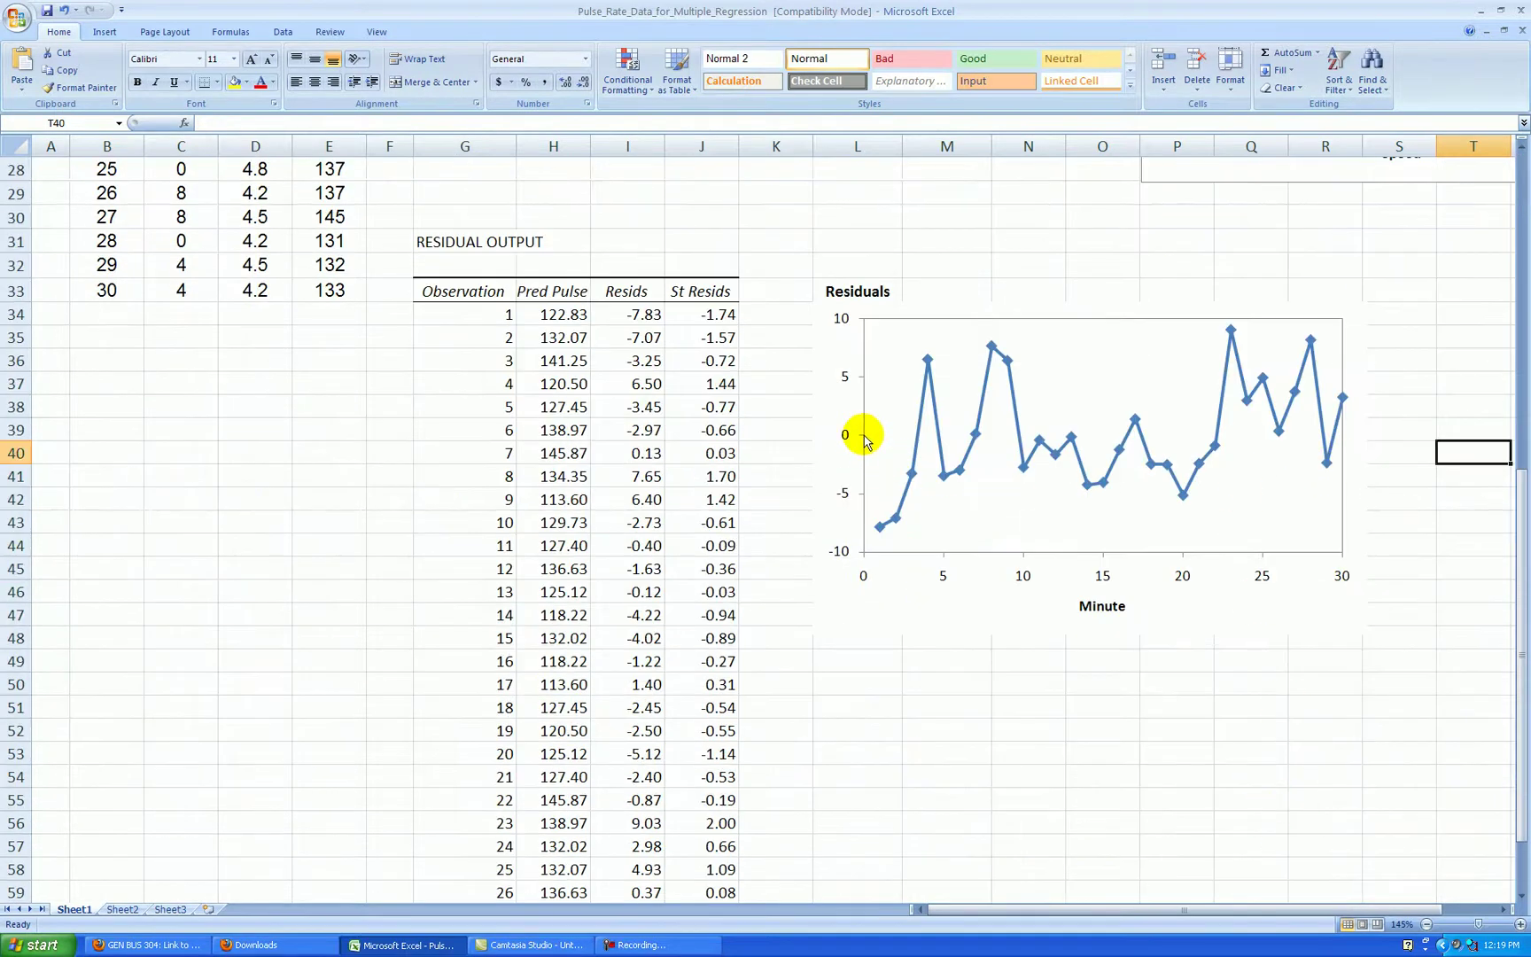
click(1504, 910)
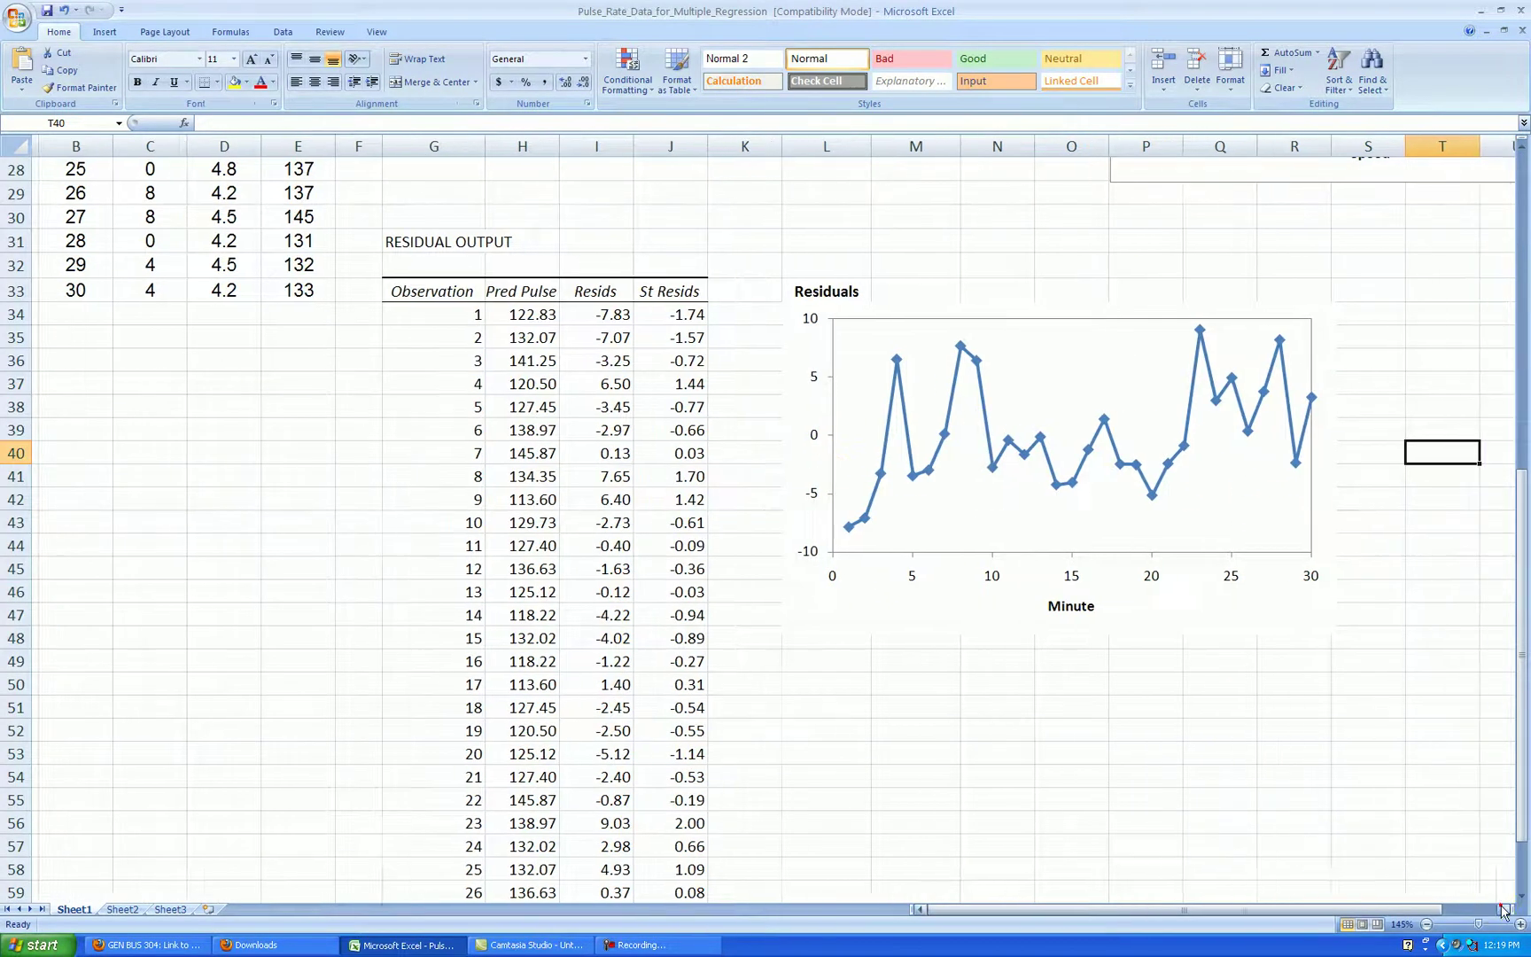
click(1504, 909)
click(1504, 909)
click(1266, 384)
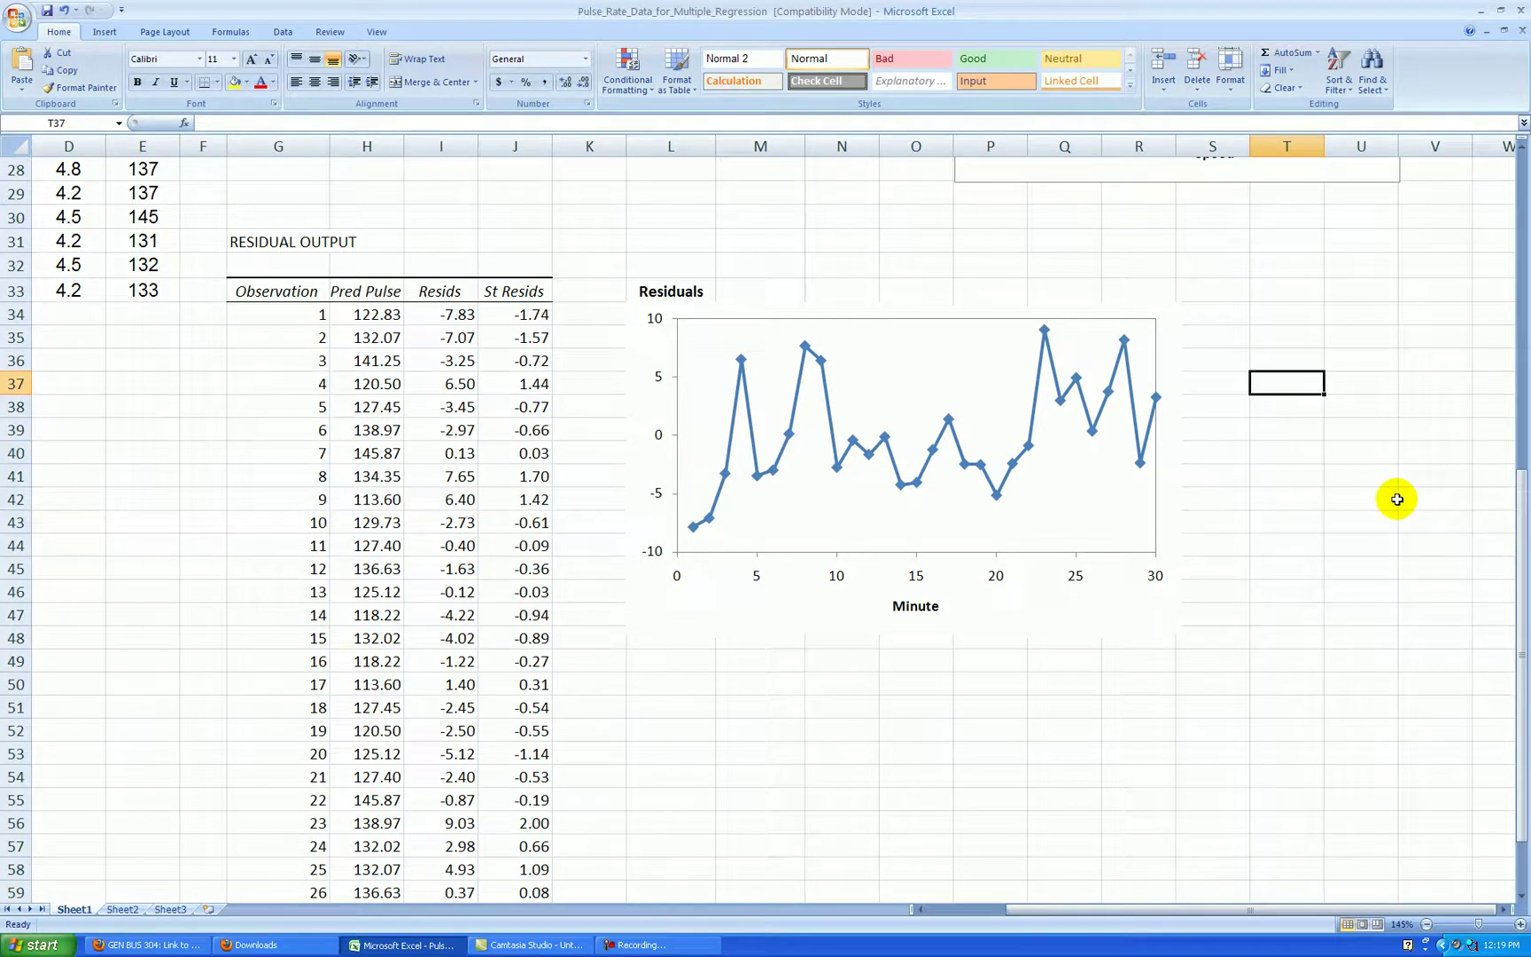
text(Minute)
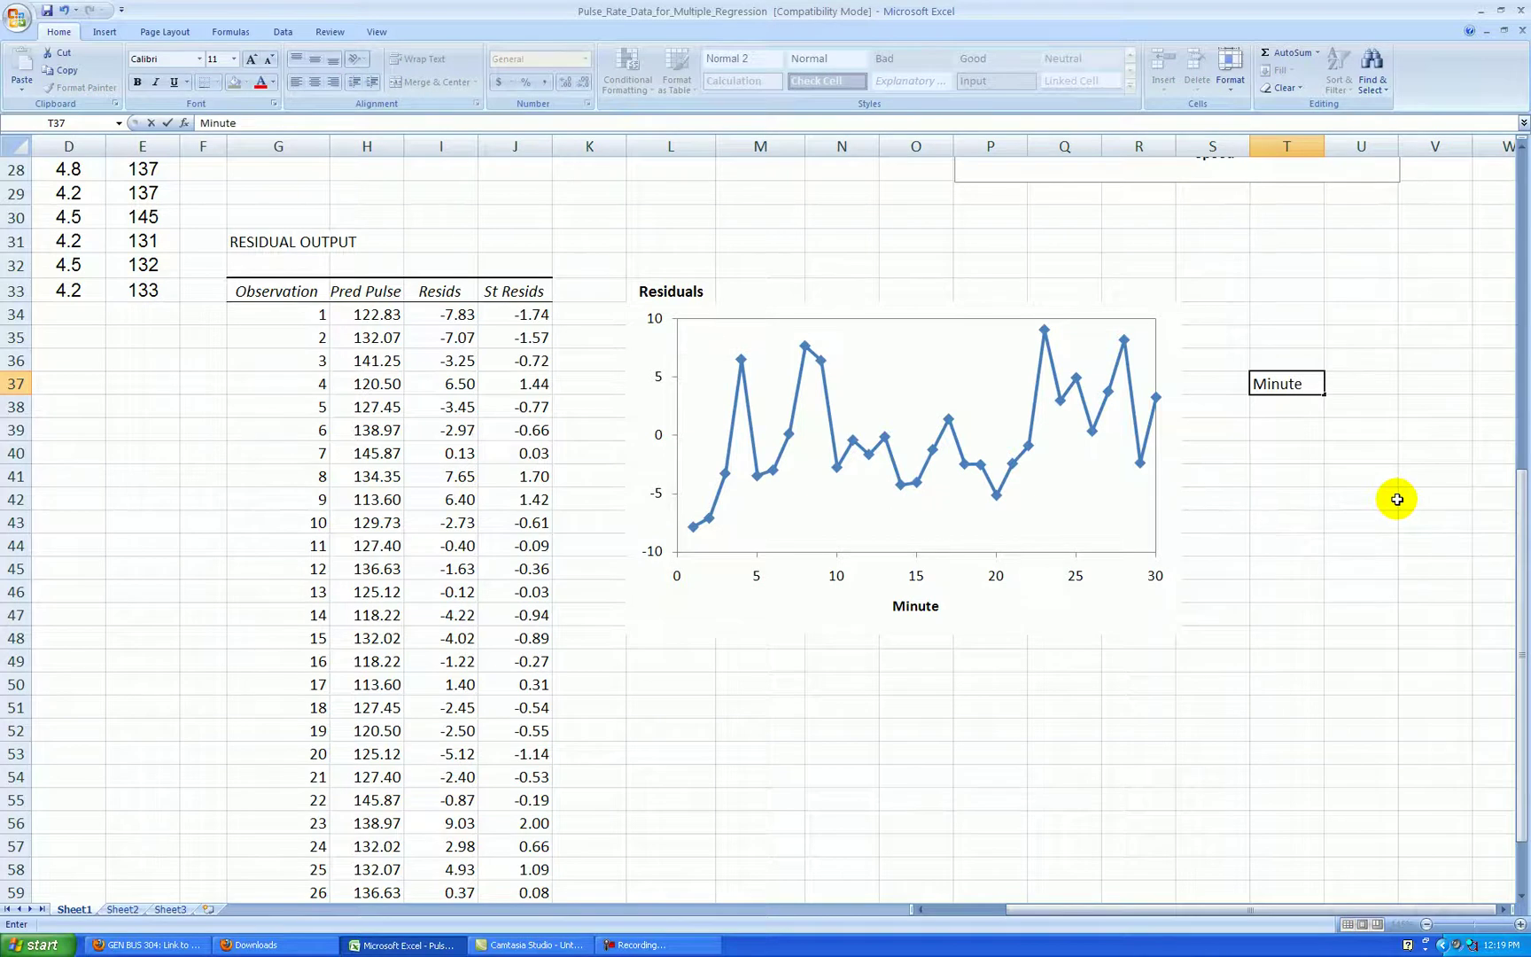
key(Tab)
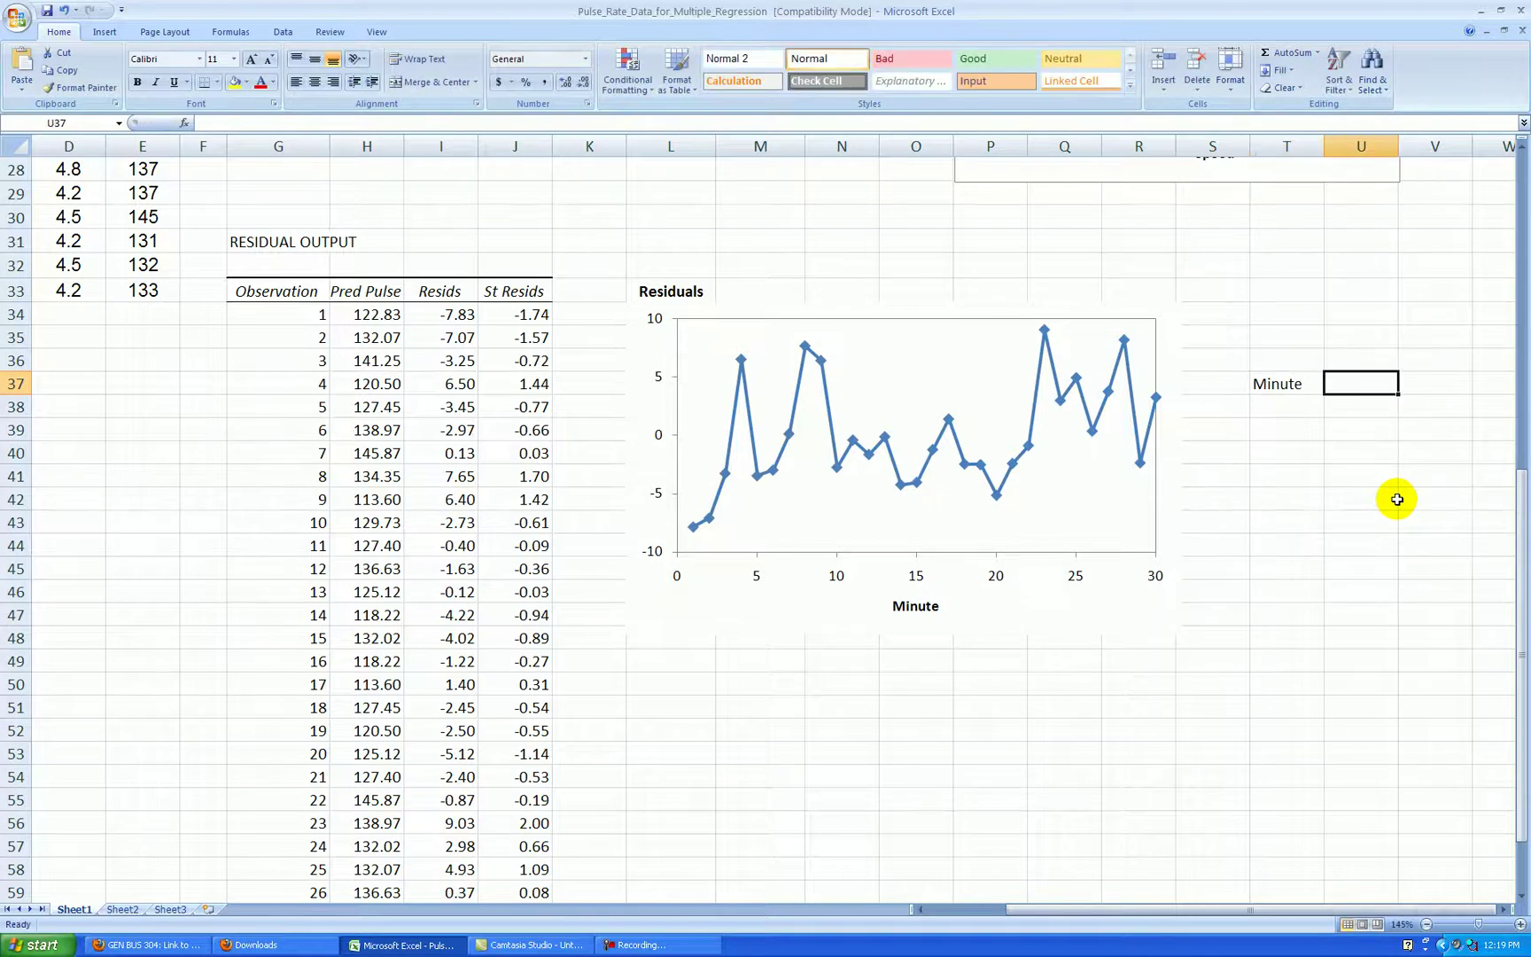
text(Residual)
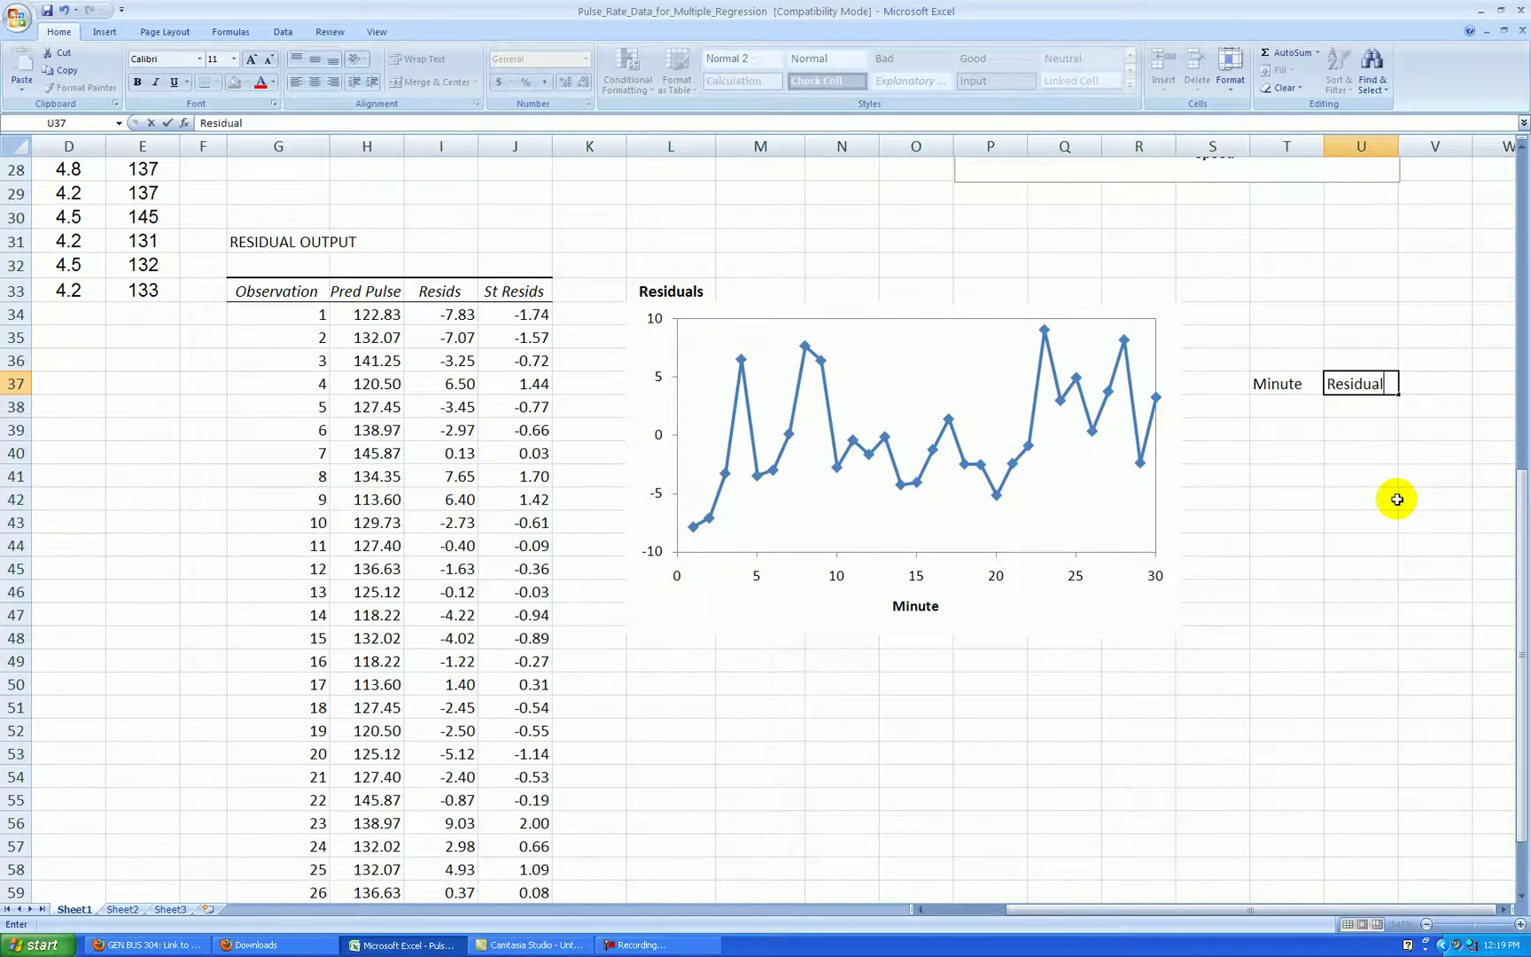
key(Return)
Enter the zero-line points (0, 0) and (30, 0) below the headers.
click(1261, 403)
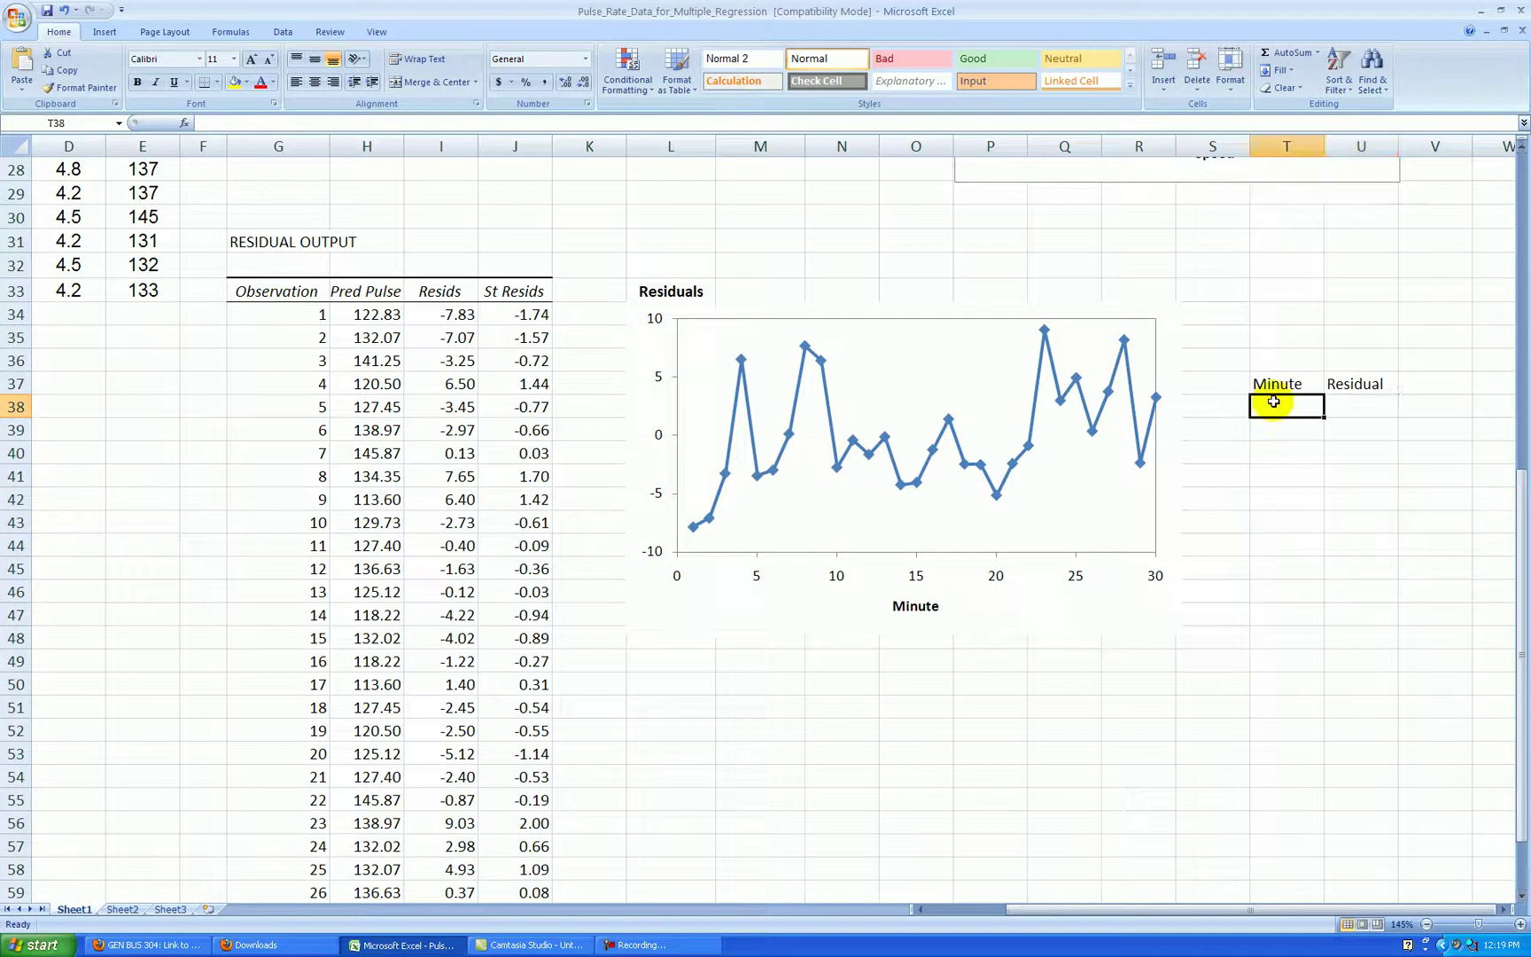
text(0)
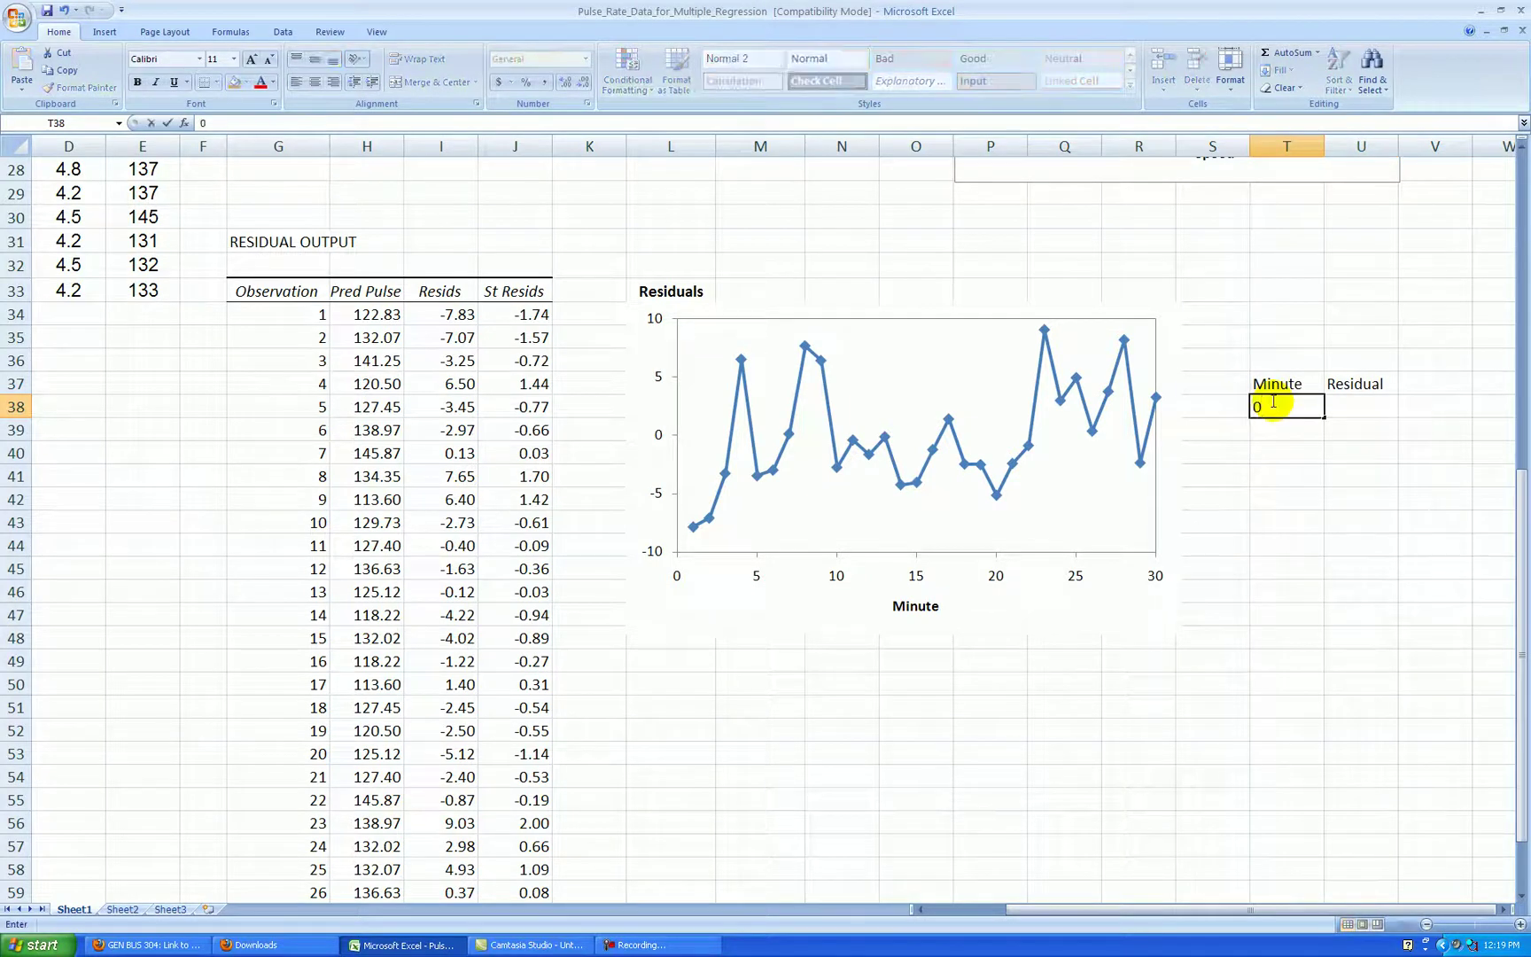
key(Tab)
text(0)
key(Return)
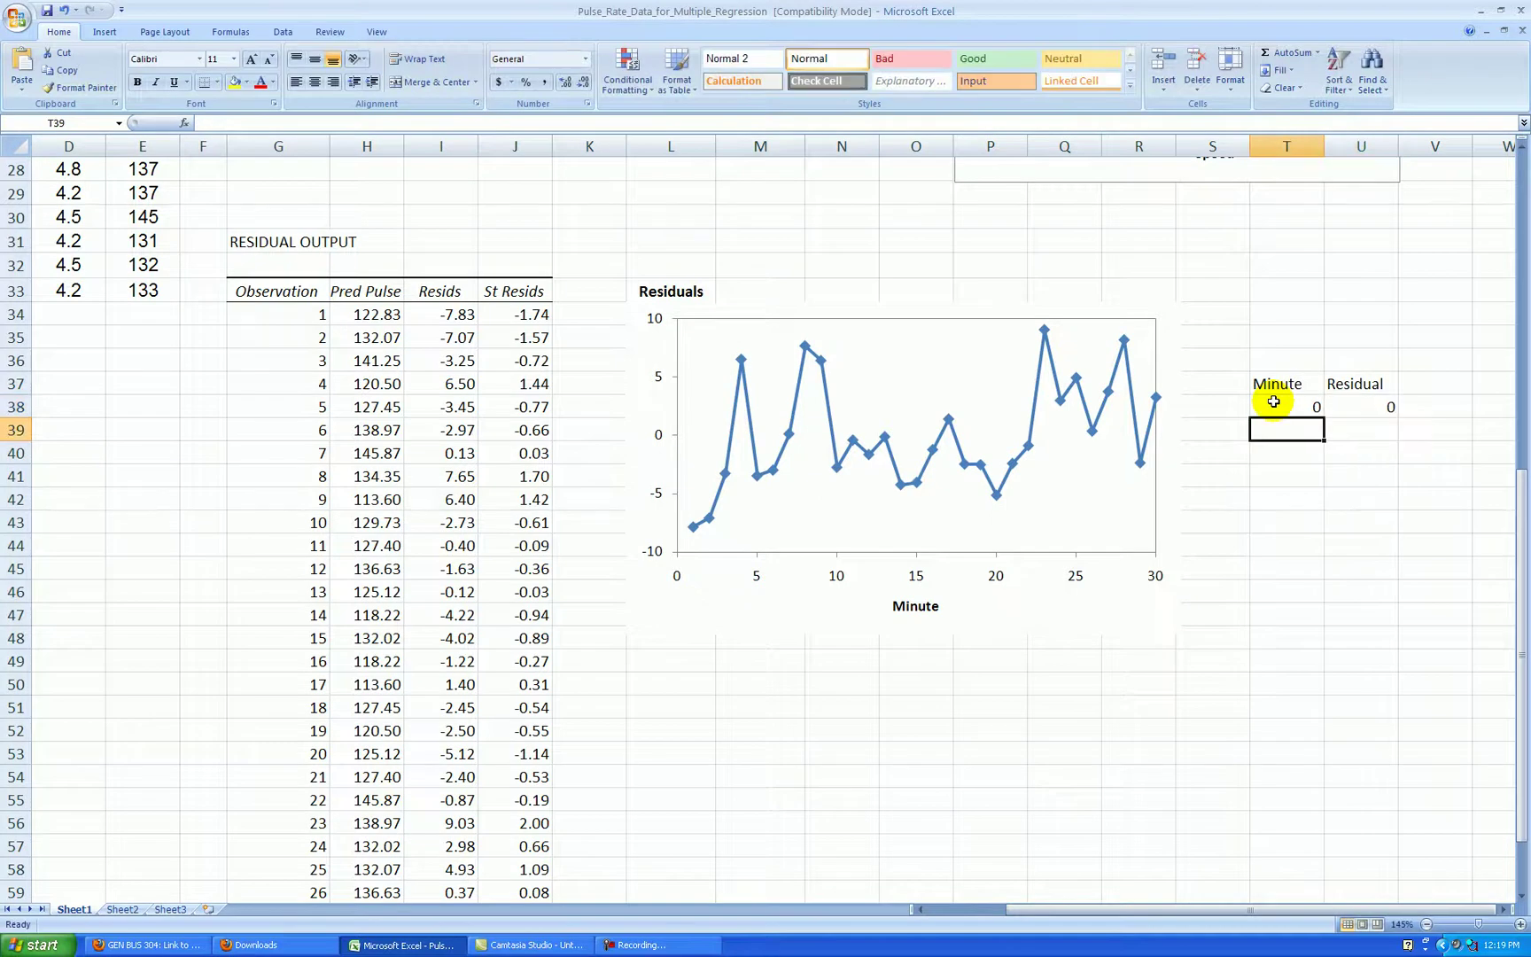
text(30)
key(Tab)
text(0)
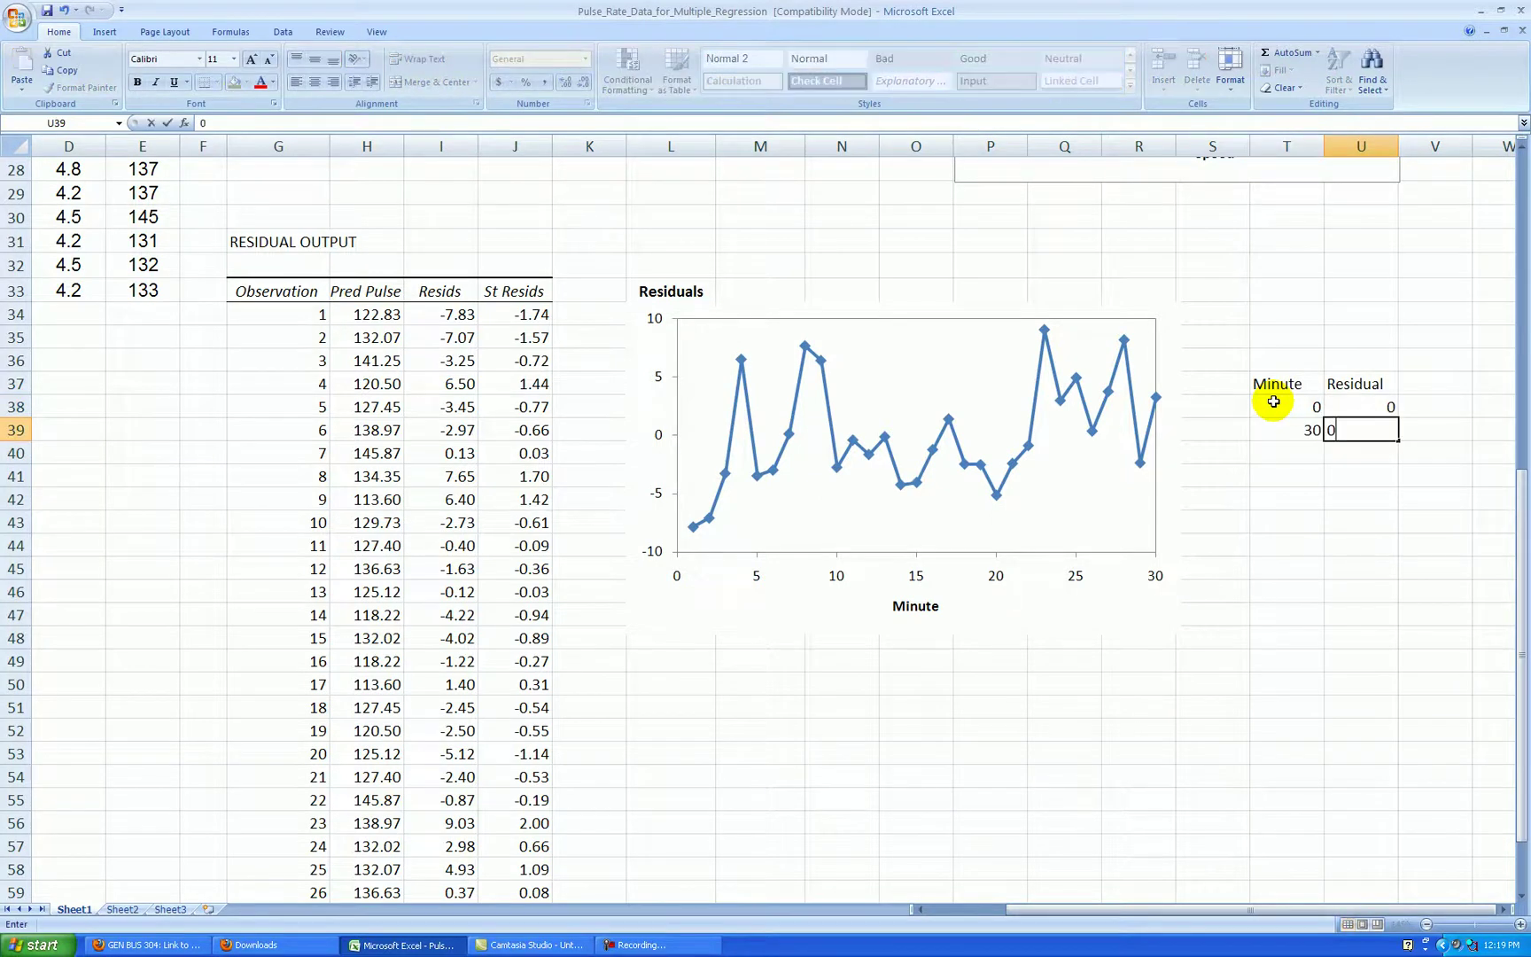
key(Return)
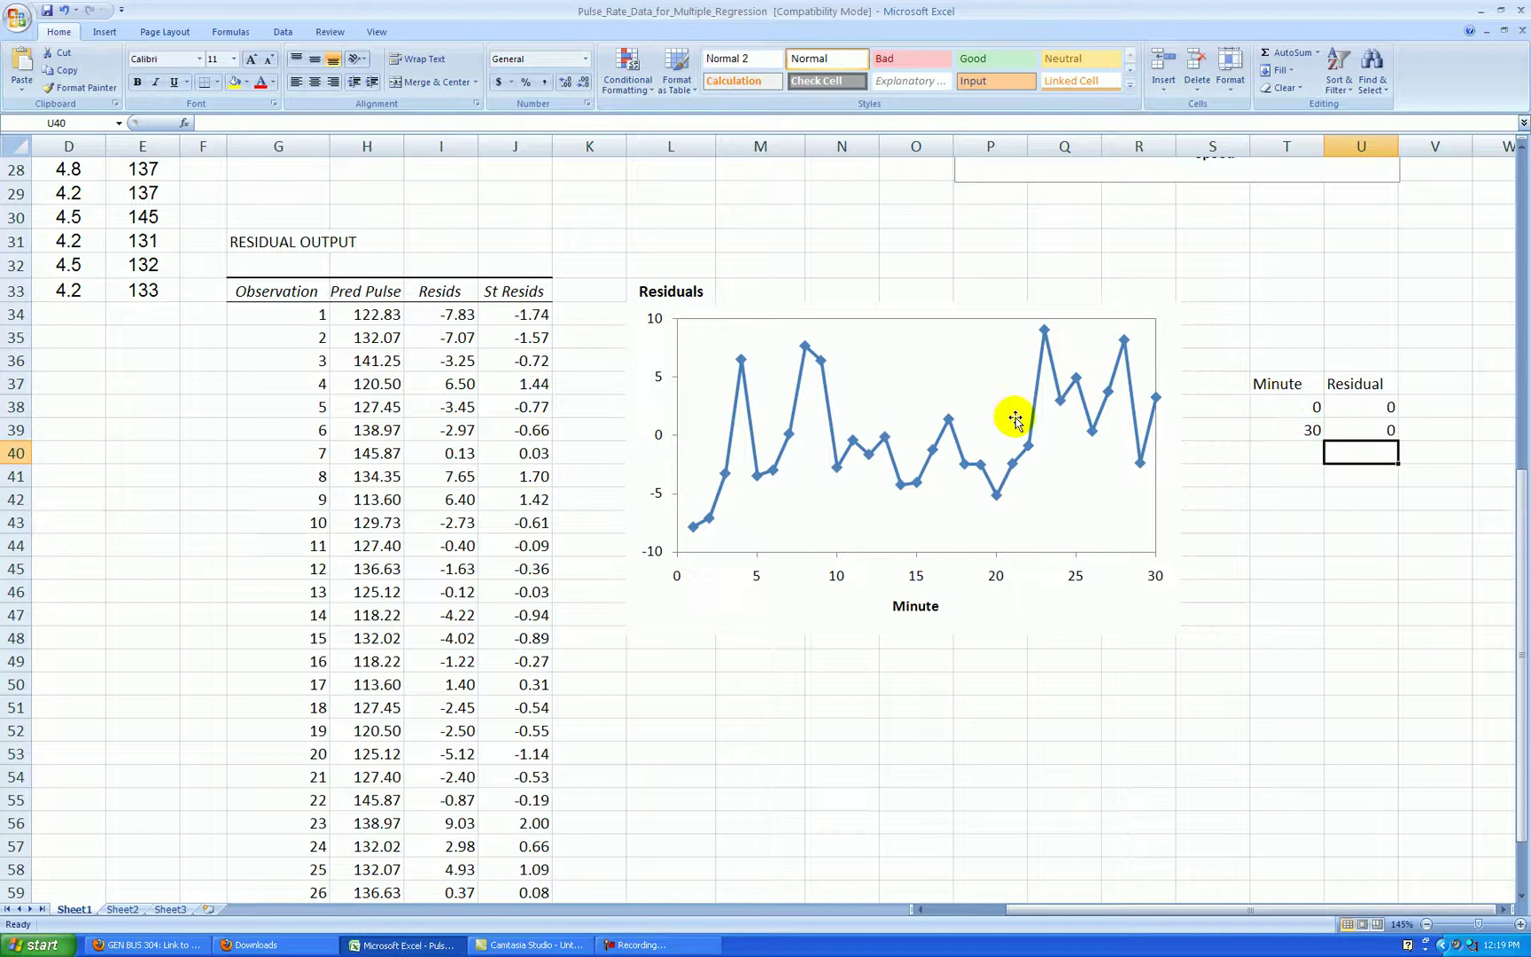
Add a series to the Residuals chart with X values T38:T39 and Y values U38:U39.
right_click(974, 393)
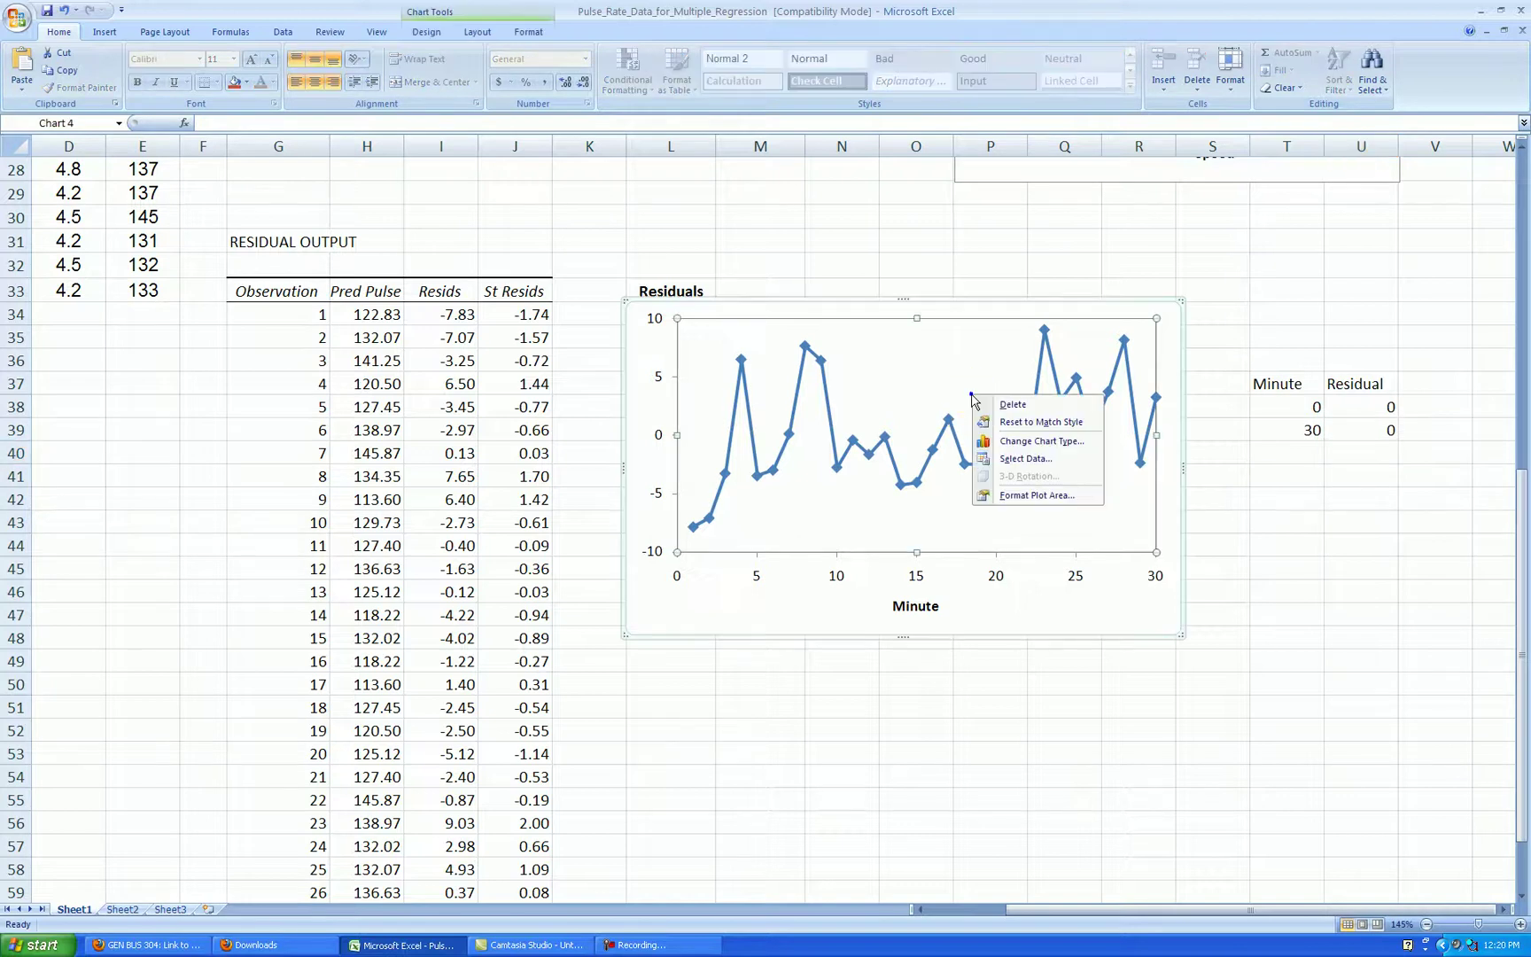
click(1028, 458)
click(737, 383)
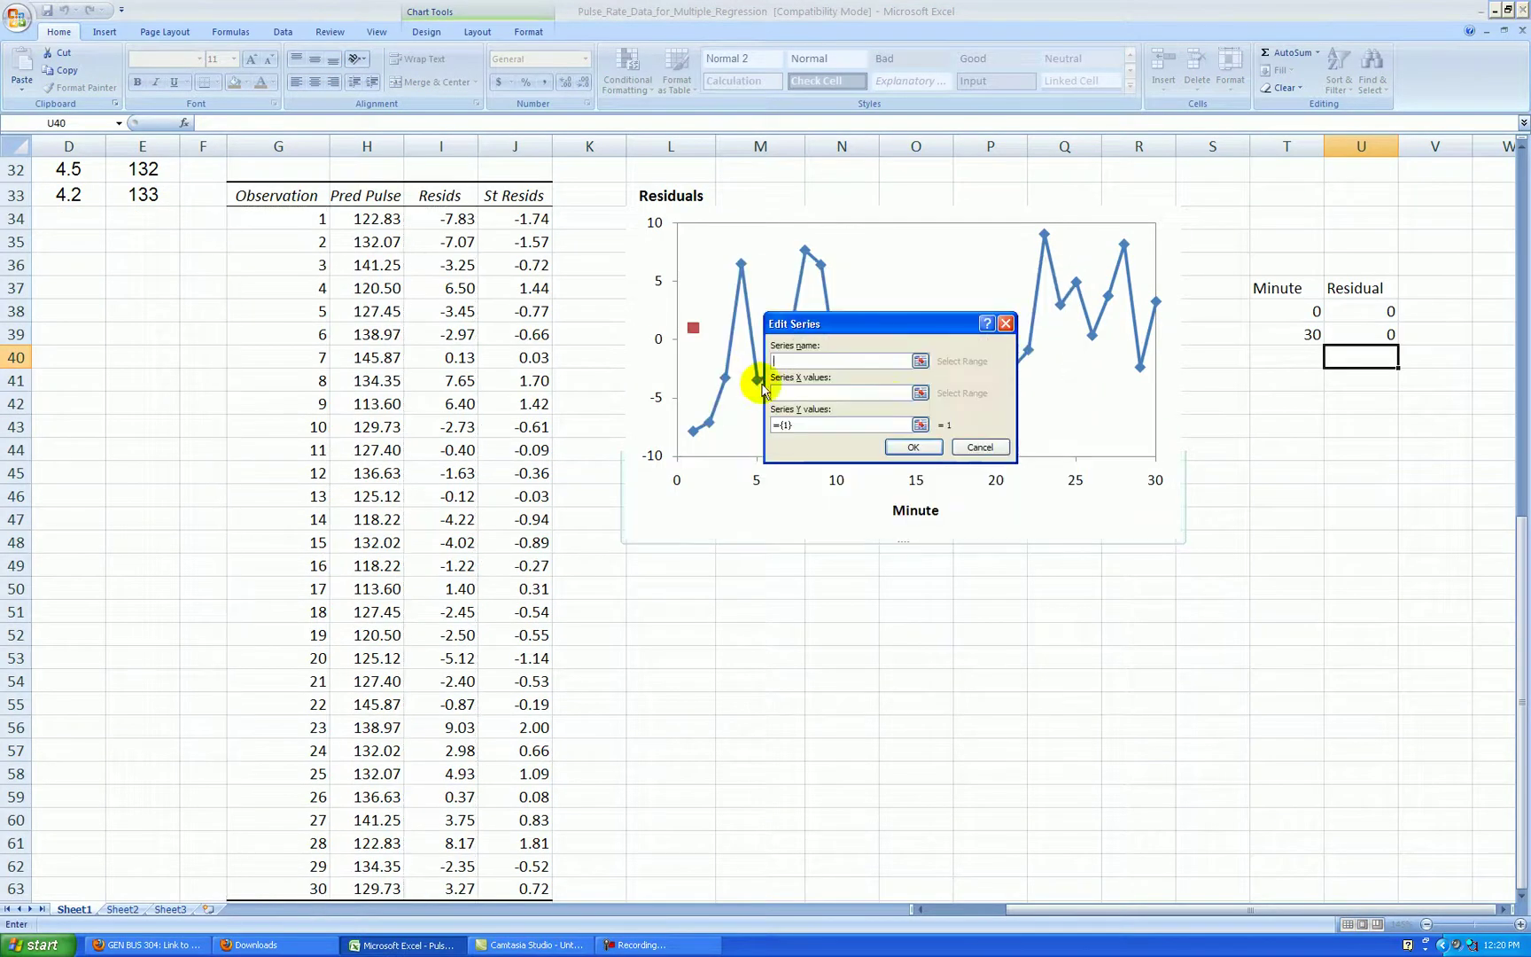
click(925, 404)
drag(1317, 347, 1309, 311)
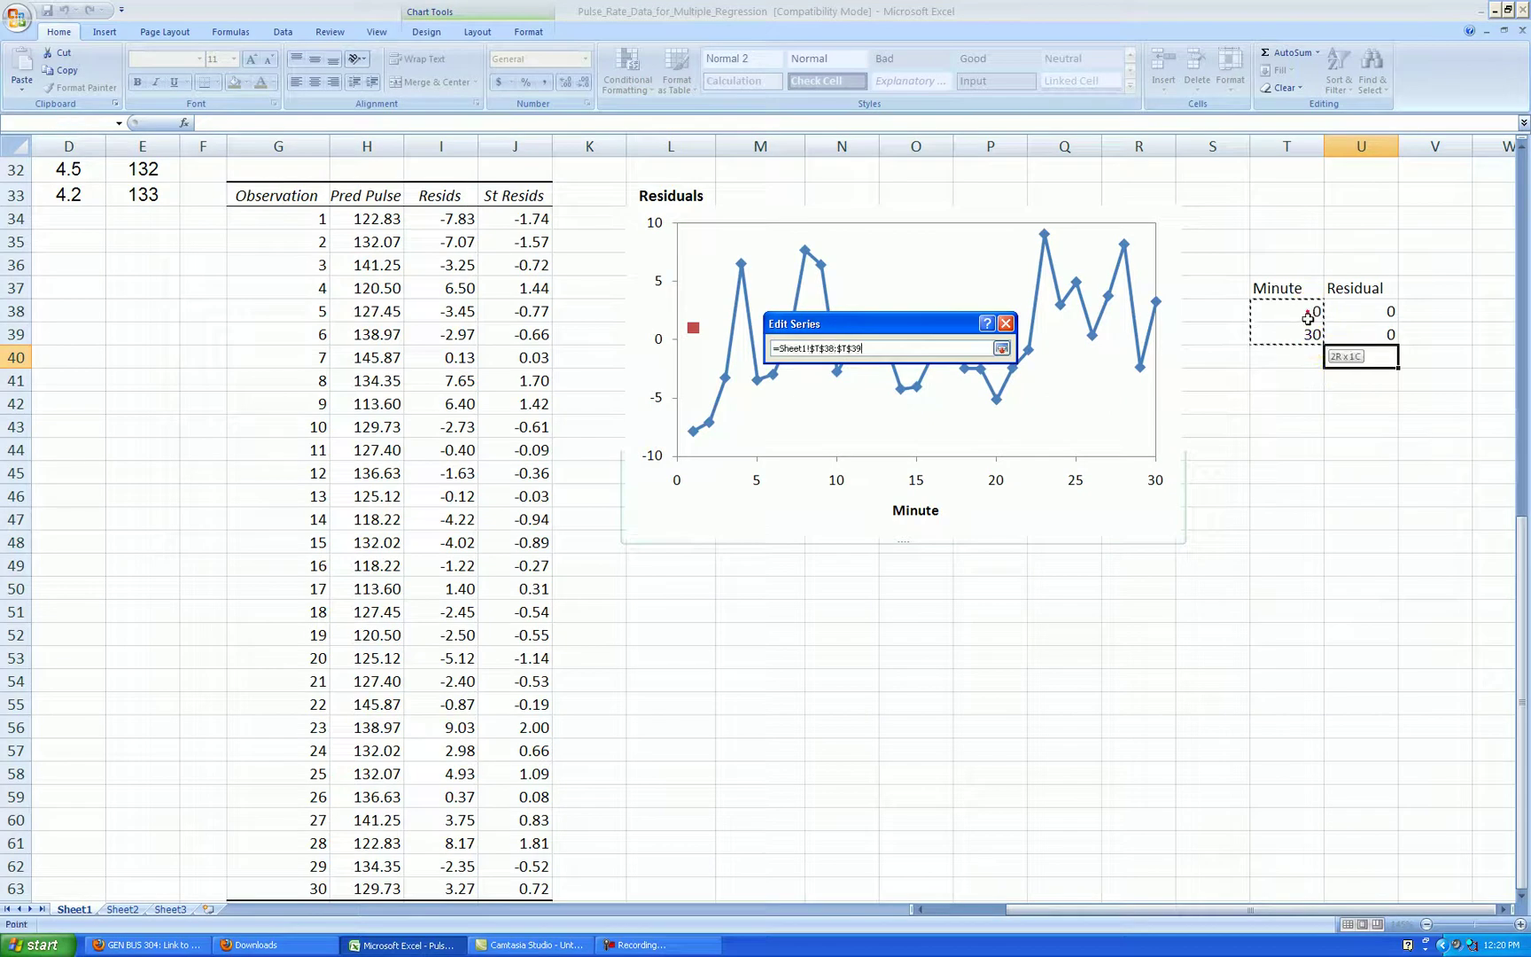
click(1002, 348)
click(926, 426)
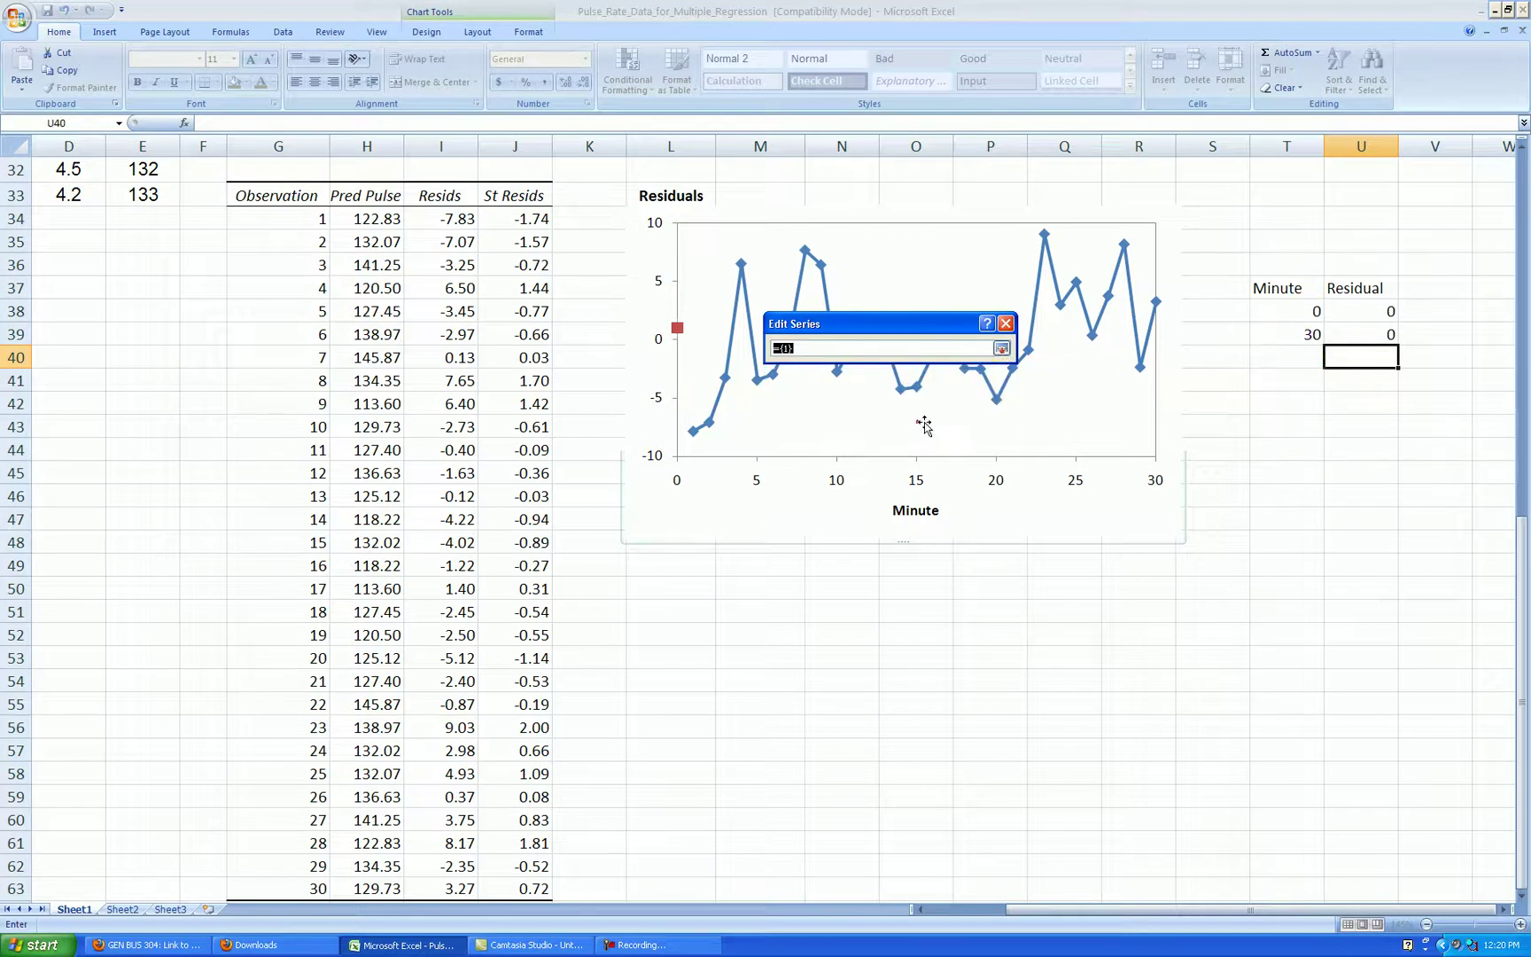
drag(1363, 327, 1363, 306)
click(1001, 348)
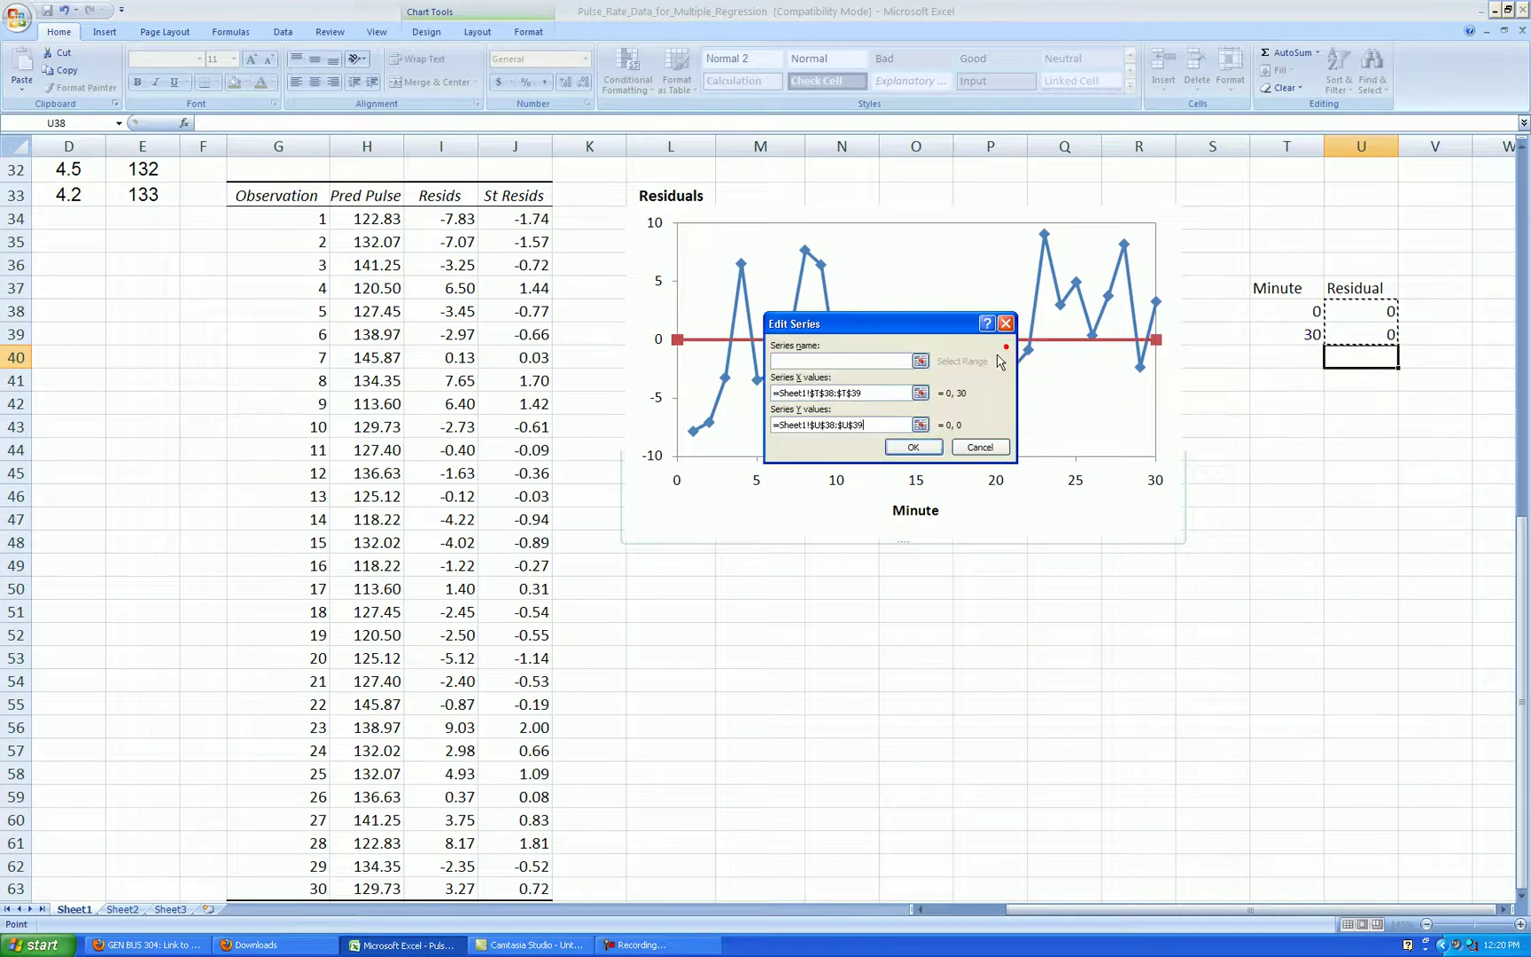
click(914, 448)
click(981, 495)
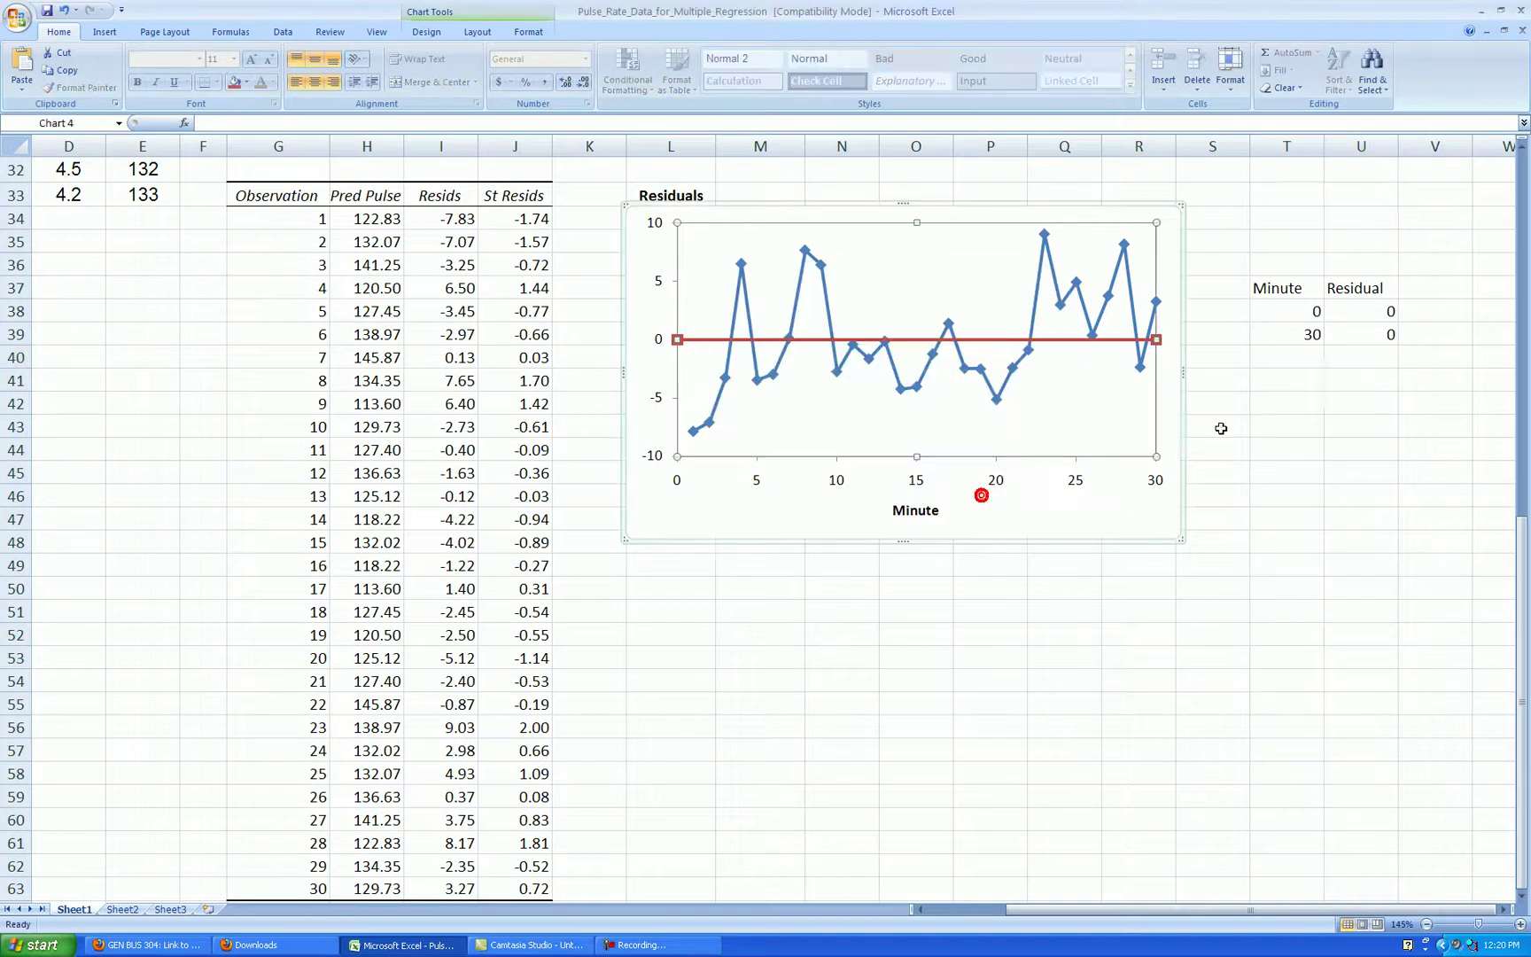
click(1289, 406)
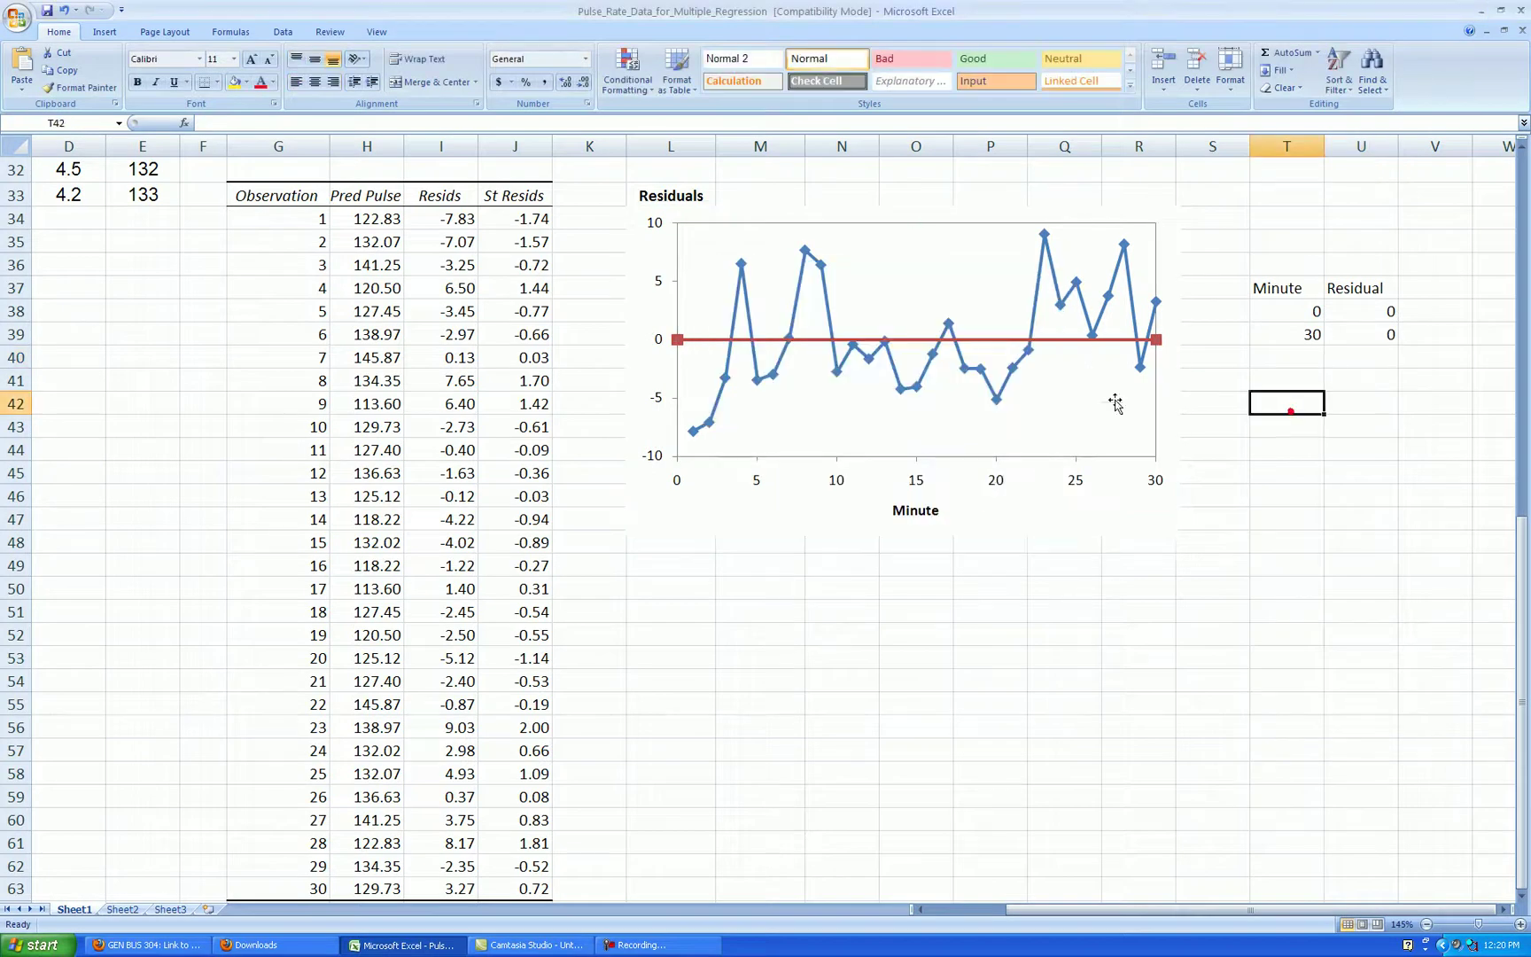
Format the zero-line series with no markers and a thinner solid black line.
right_click(998, 346)
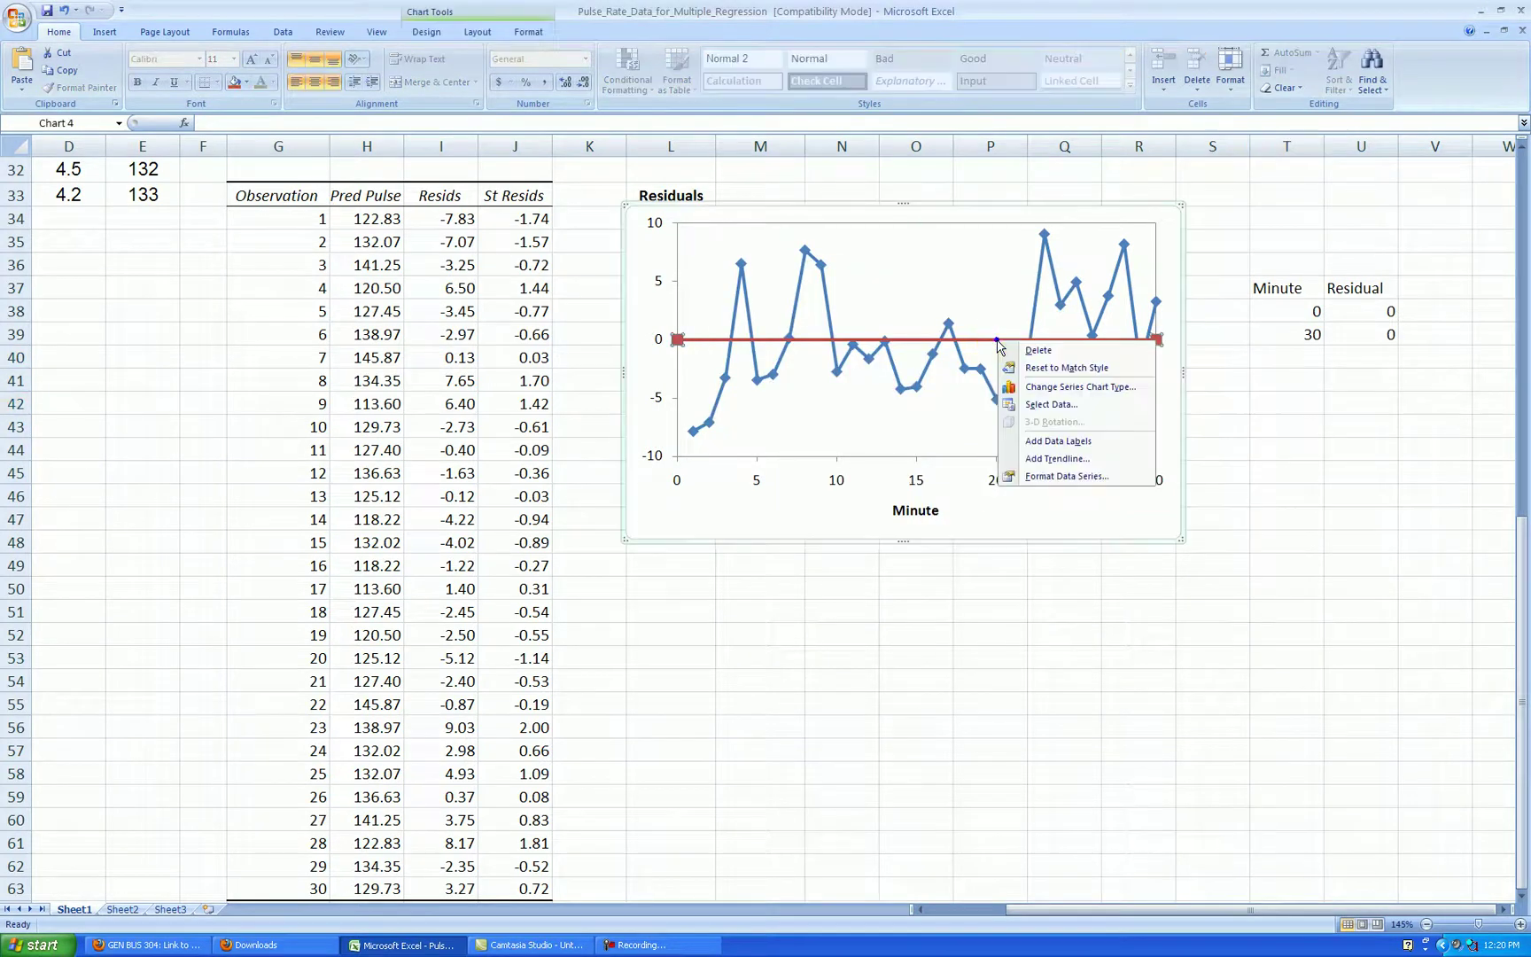
click(1054, 476)
click(647, 309)
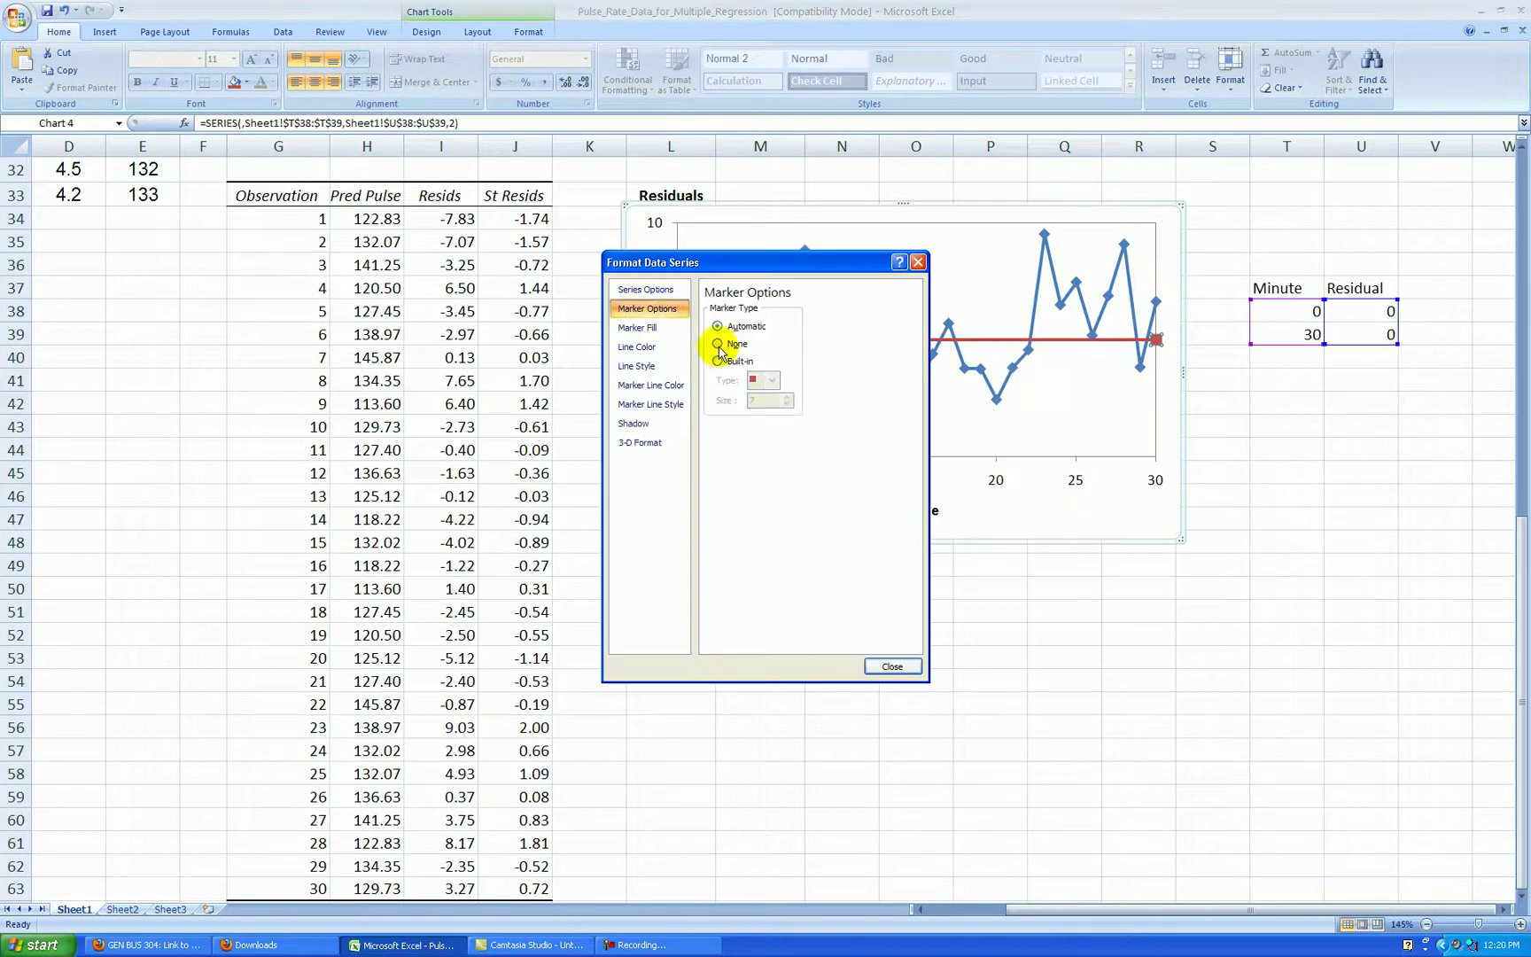
click(718, 344)
click(642, 347)
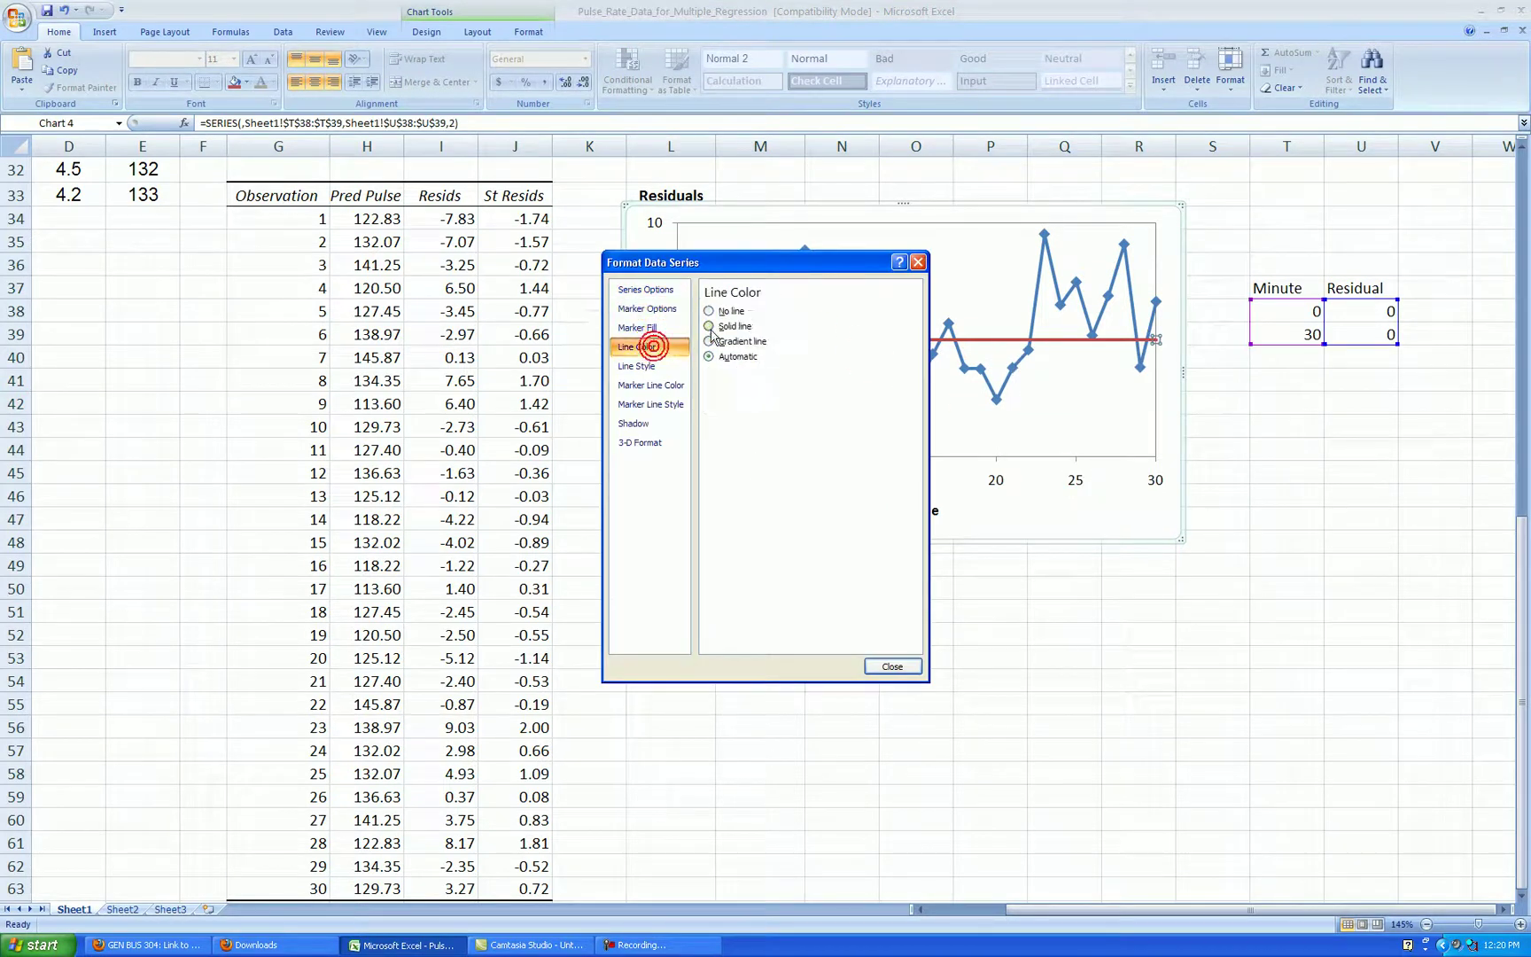
click(709, 326)
click(777, 377)
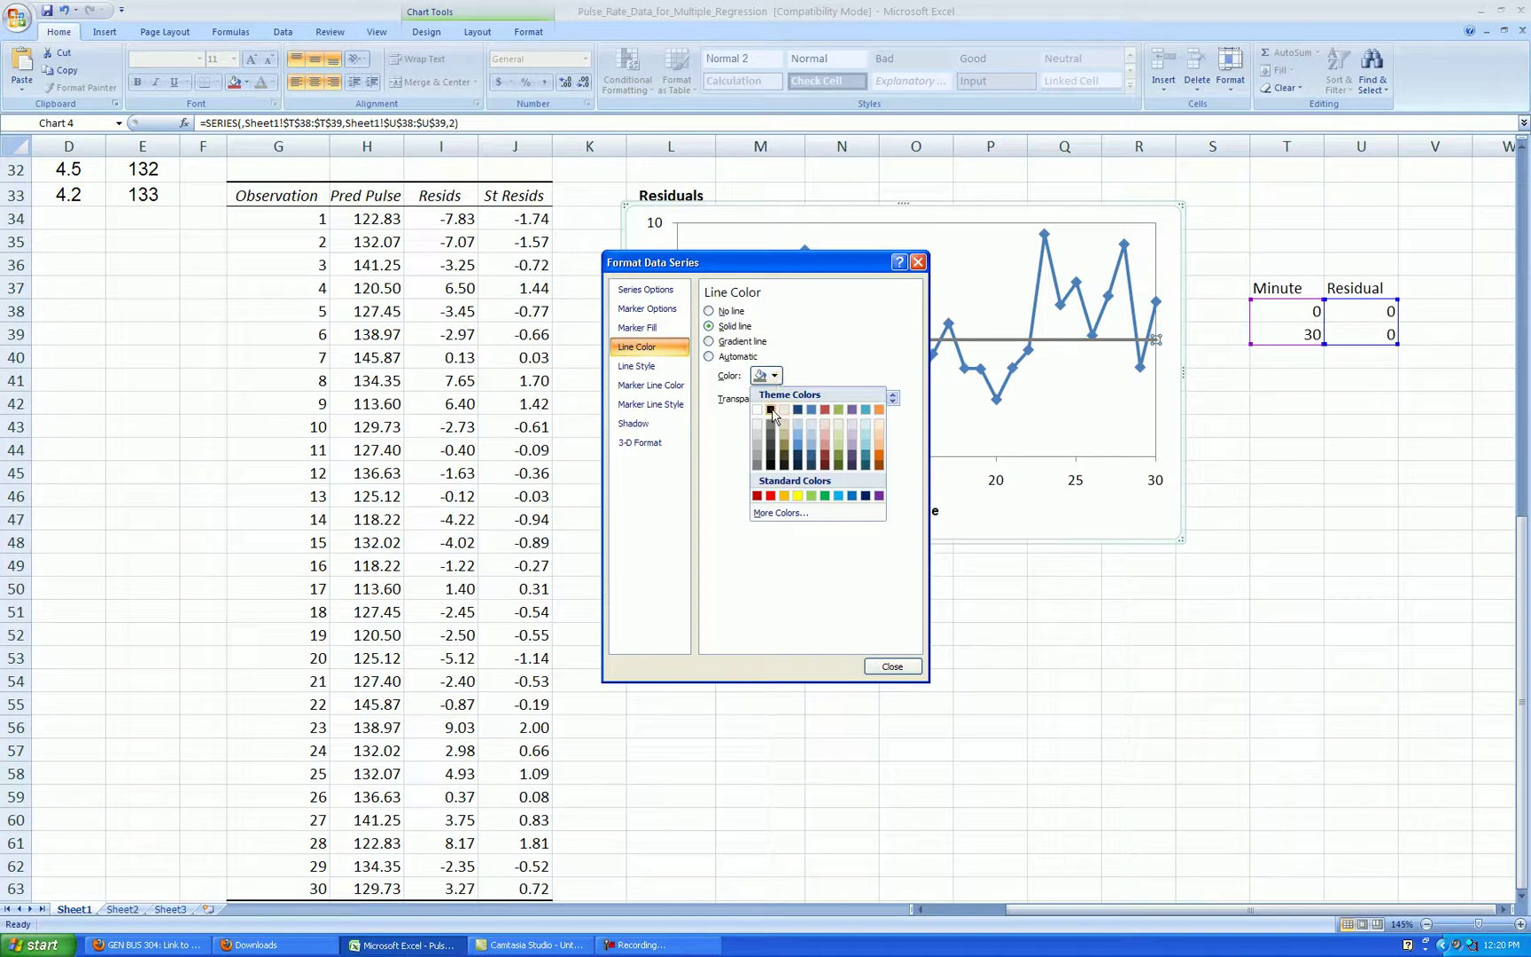
click(771, 411)
click(636, 366)
click(824, 315)
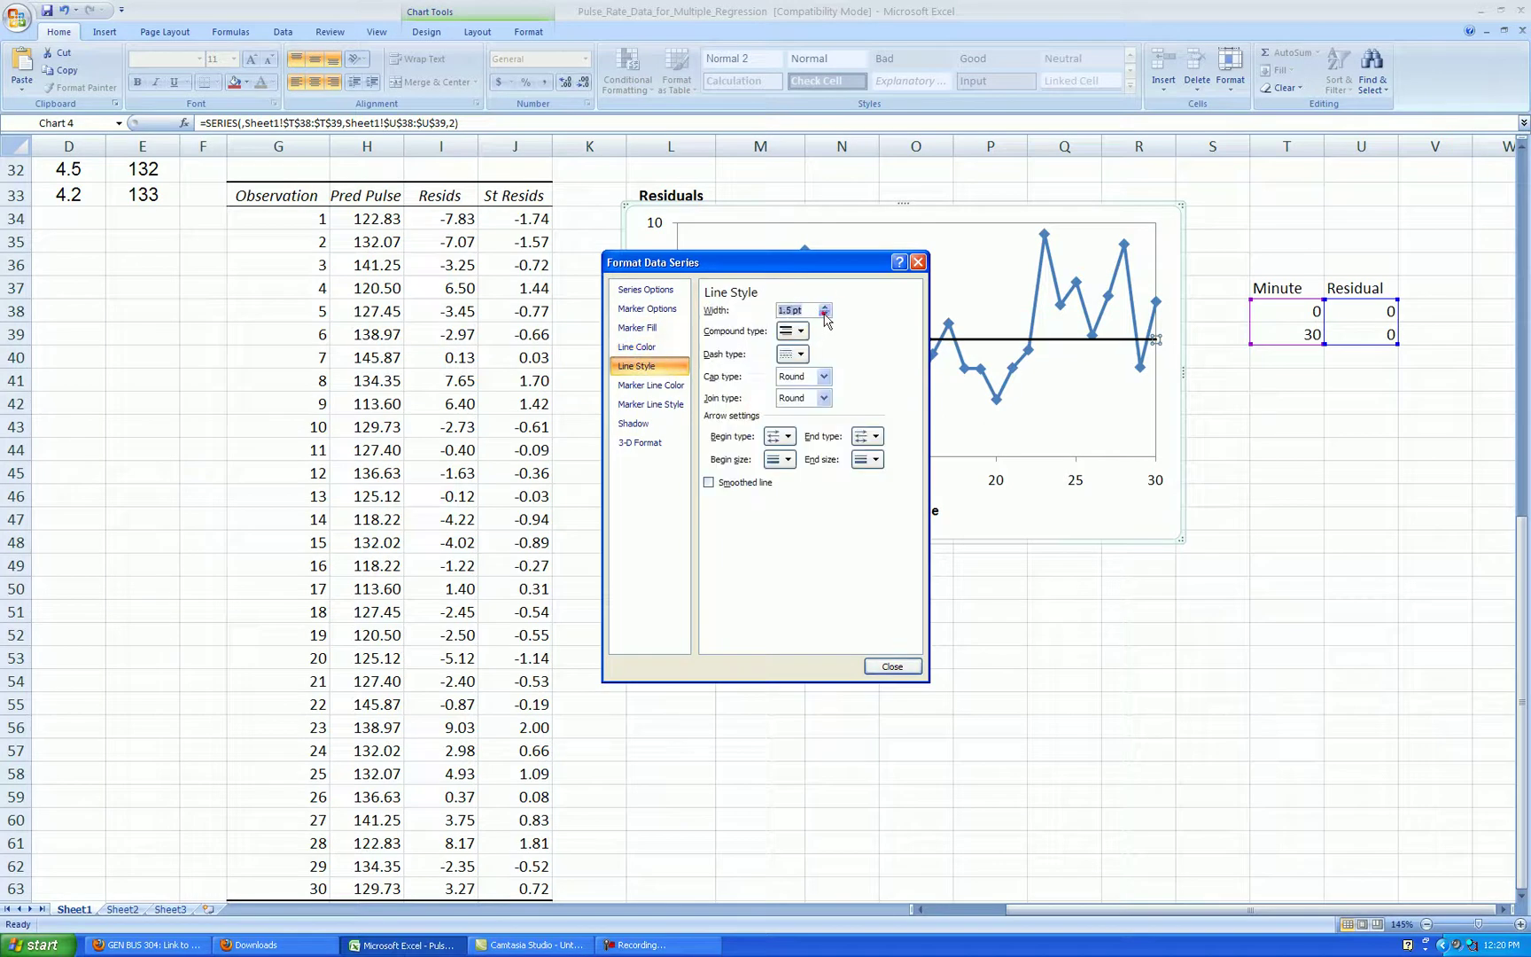
click(825, 315)
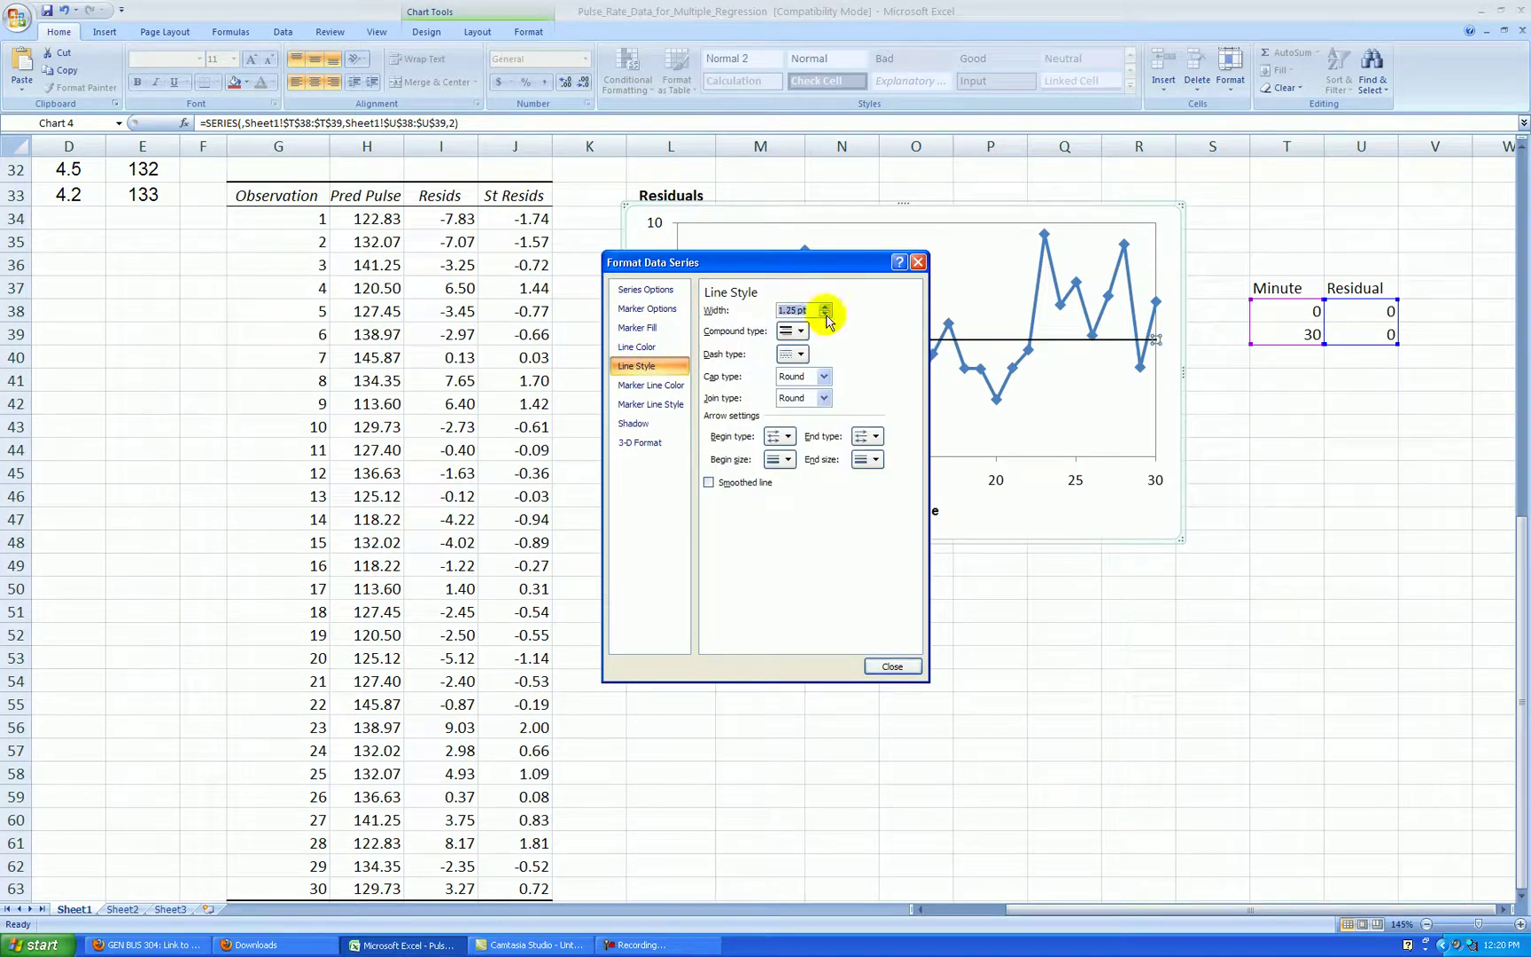
click(825, 314)
click(893, 667)
click(1237, 578)
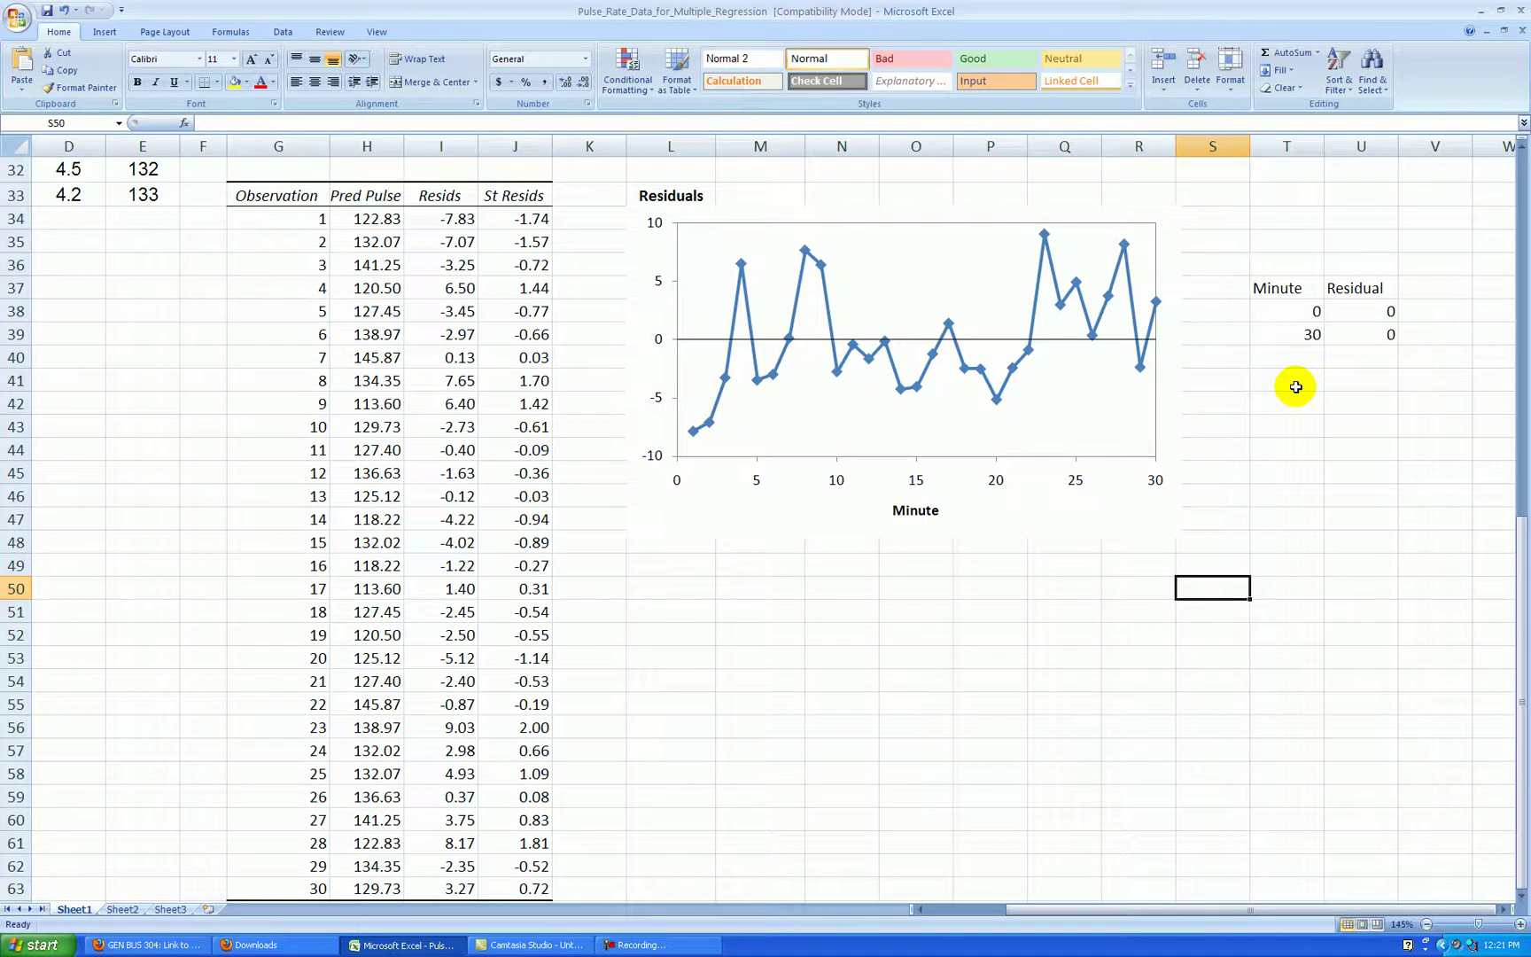
Delete the titles of the Incline and Speed residual plots.
scroll(1269, 387, up, 10)
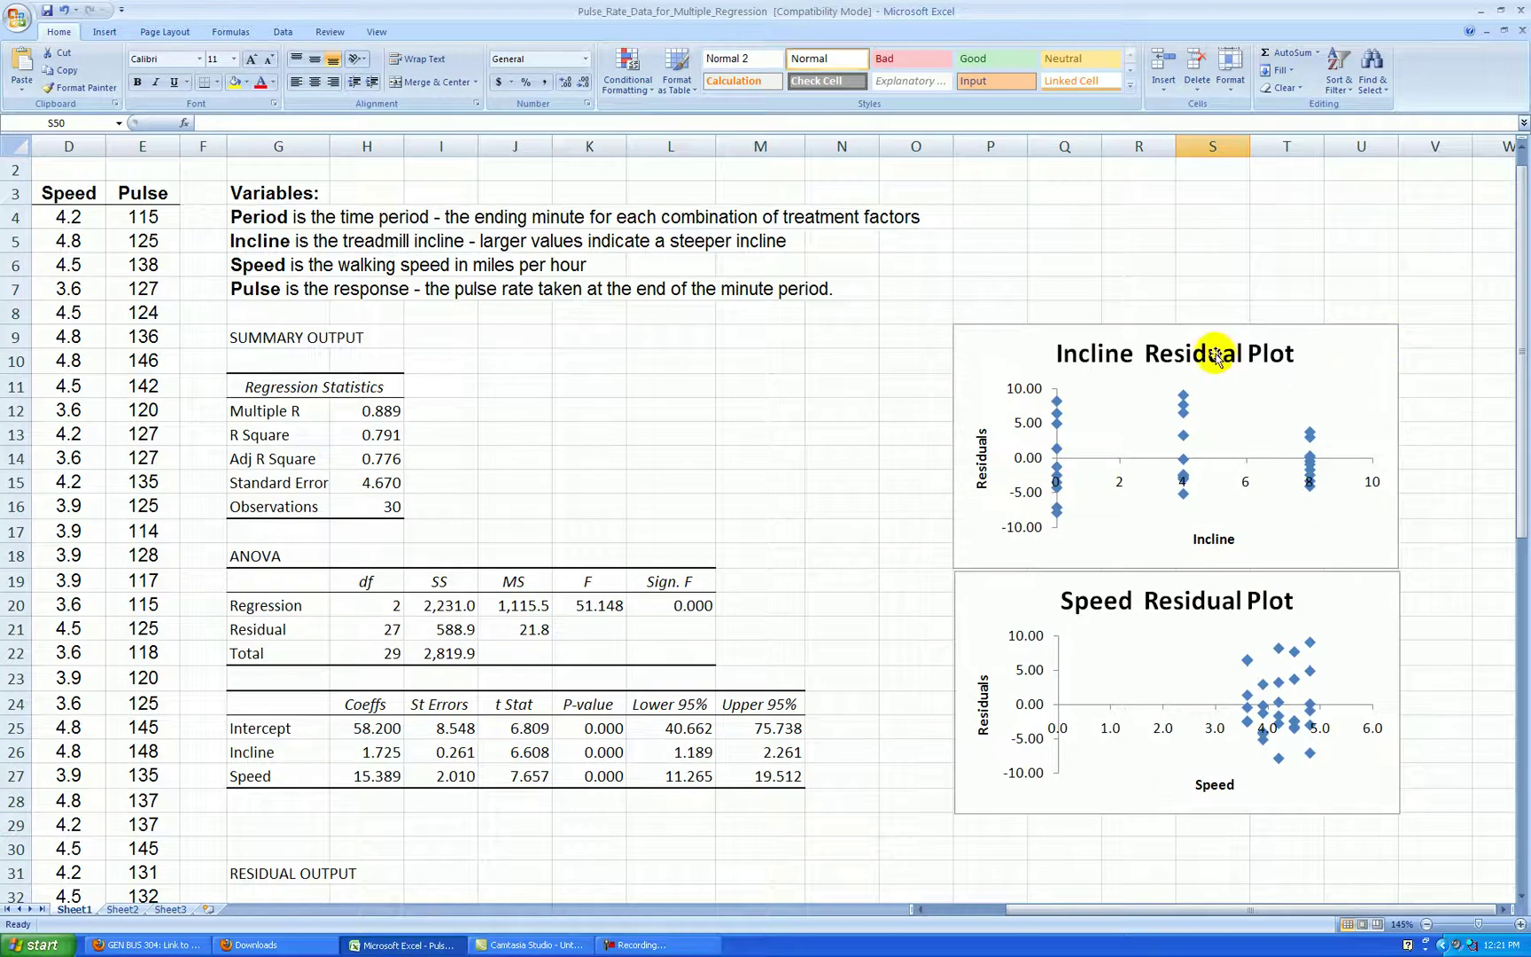
click(1215, 353)
key(Delete)
click(1223, 603)
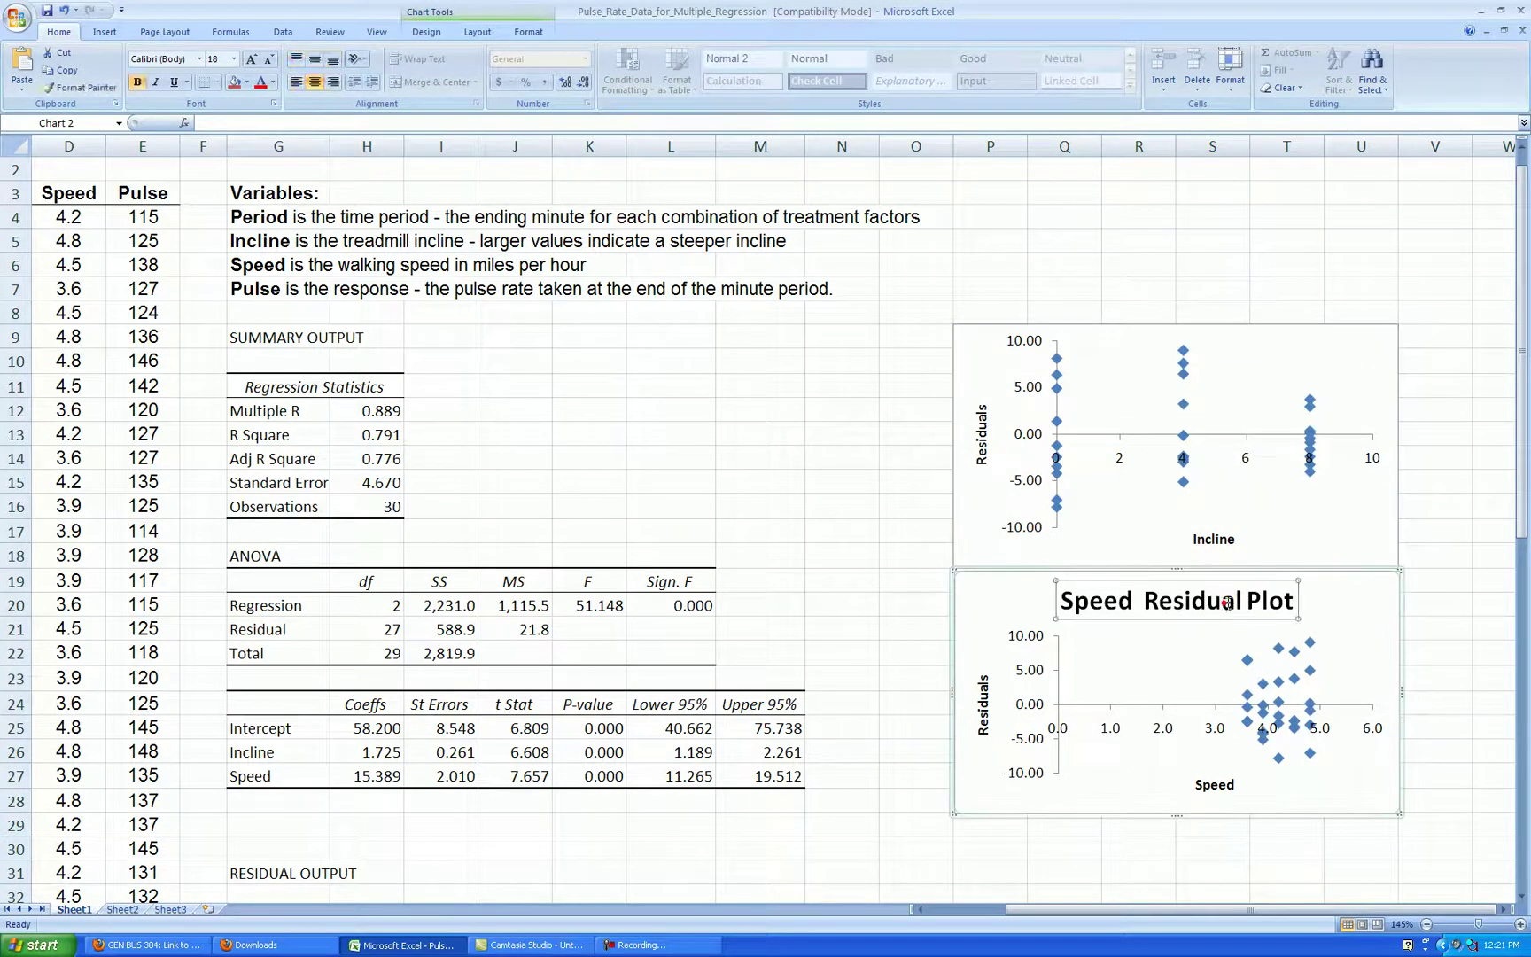
key(Delete)
Move the Incline plot up beside the variable descriptions, making it taller and narrower.
click(1263, 545)
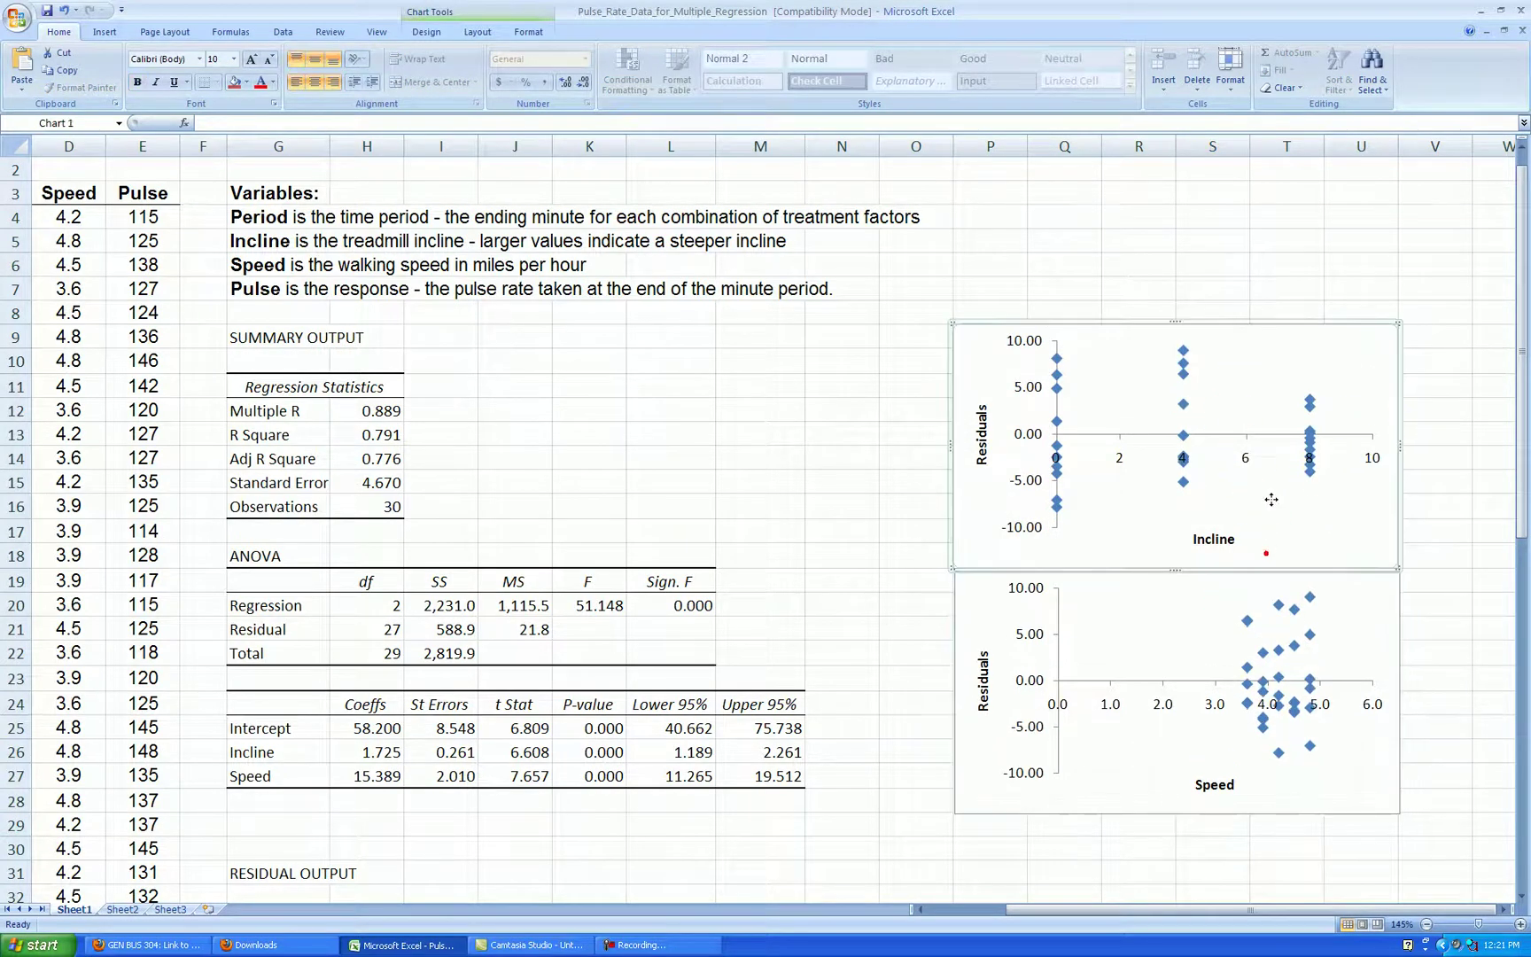
drag(1268, 410, 1267, 266)
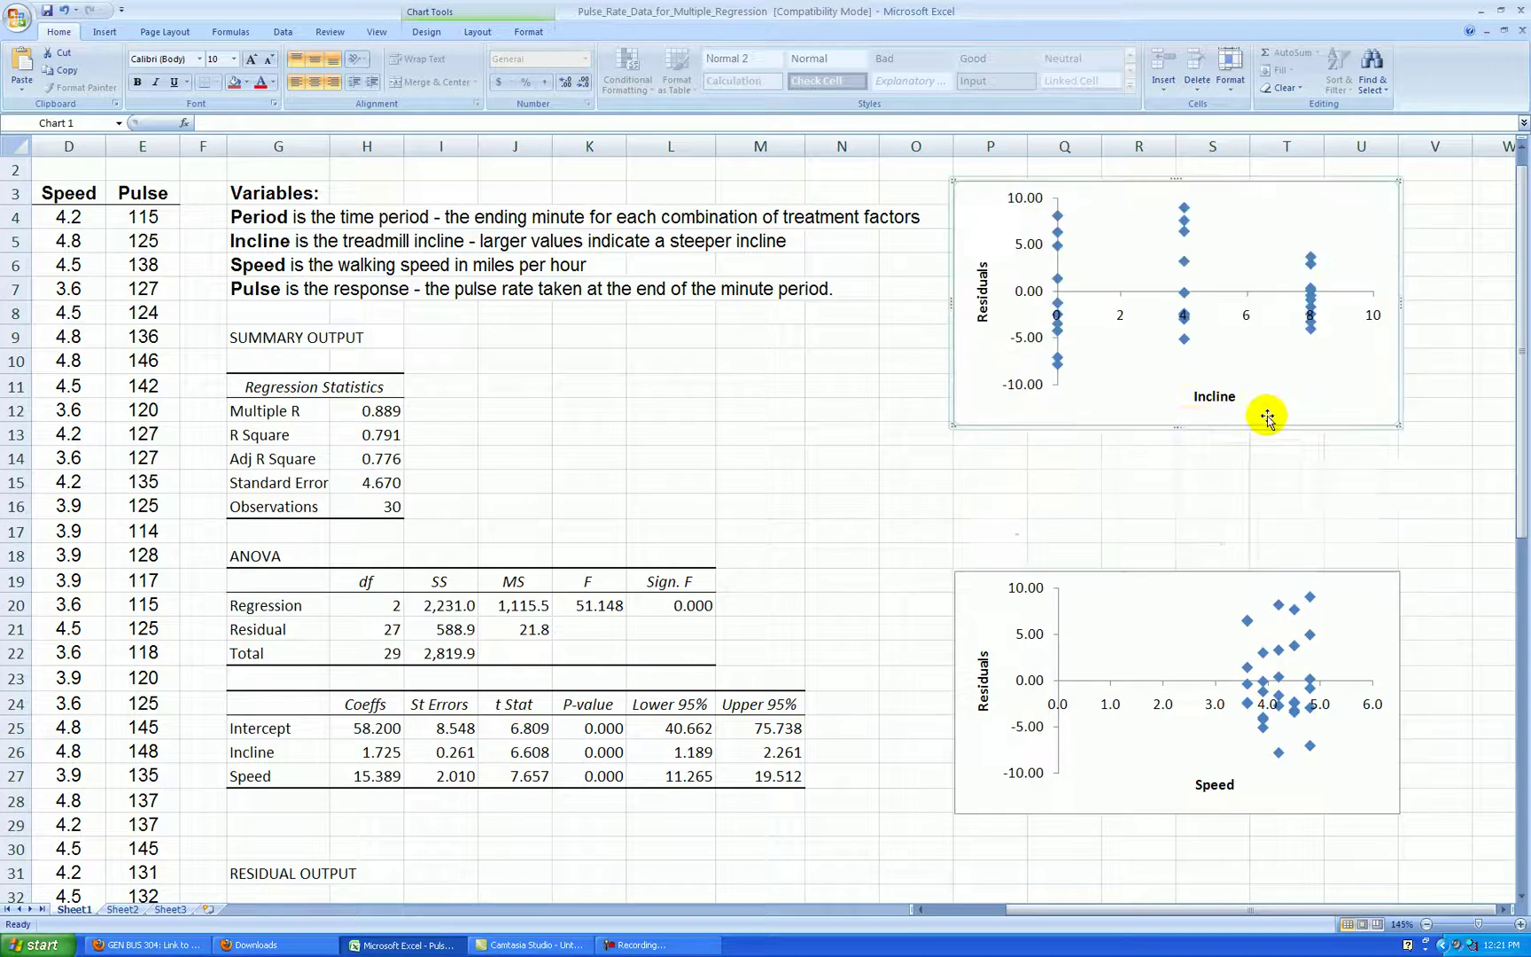
drag(1174, 499, 1172, 521)
drag(1400, 351, 1360, 352)
click(1414, 409)
click(1345, 367)
click(1427, 387)
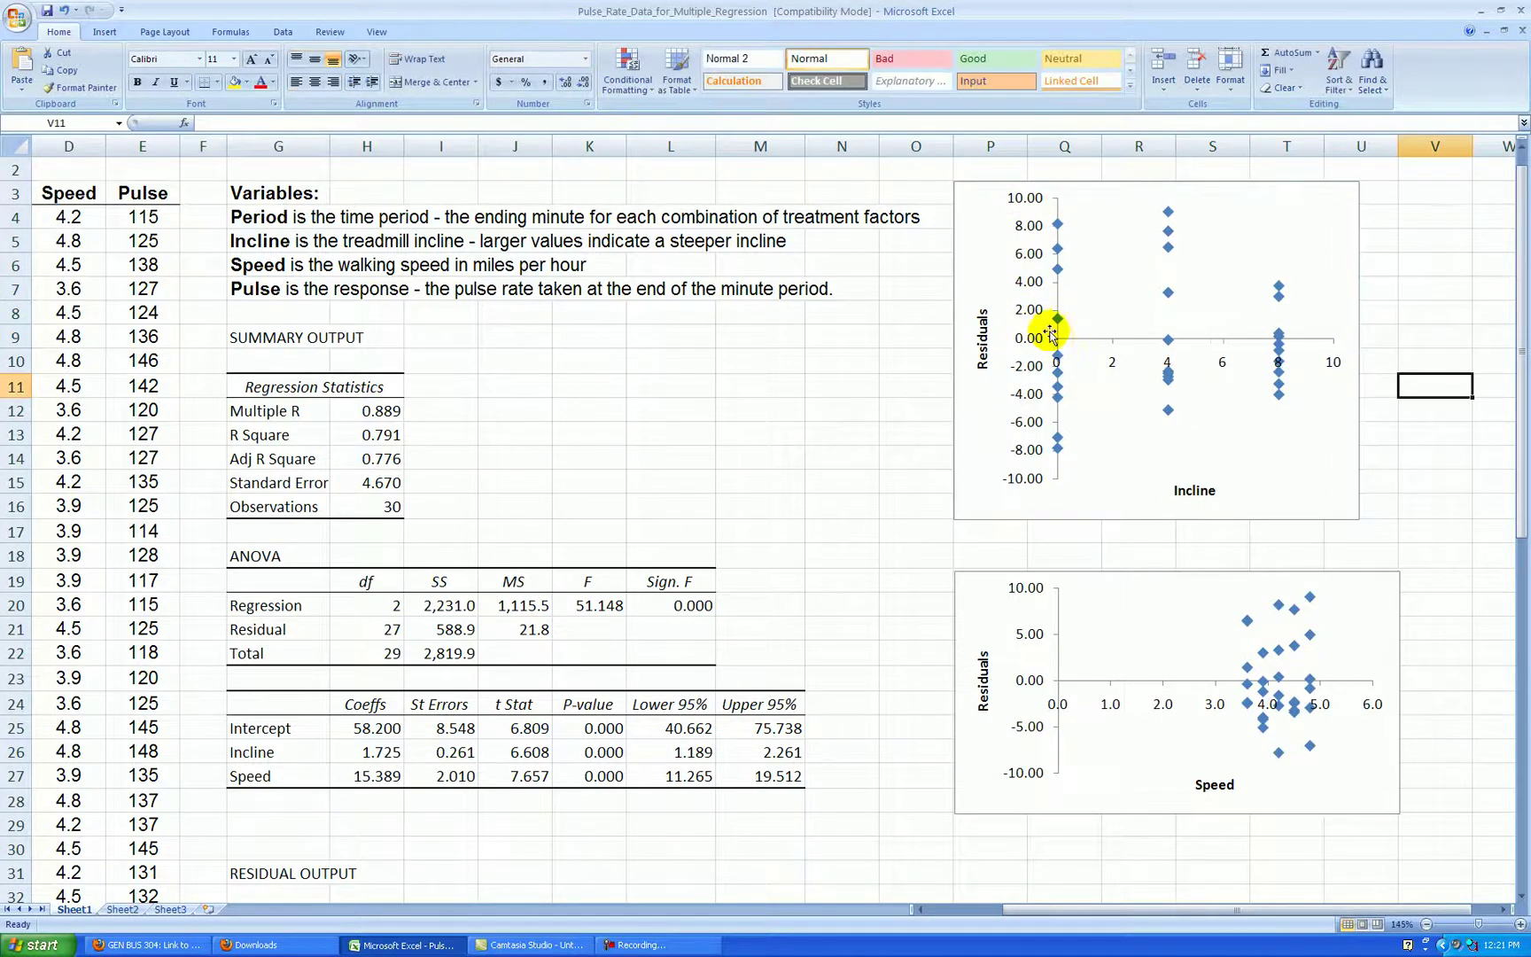
Fix the Incline plot's vertical axis with major unit 5, horizontal axis crossing at -10.
right_click(1028, 281)
click(1080, 436)
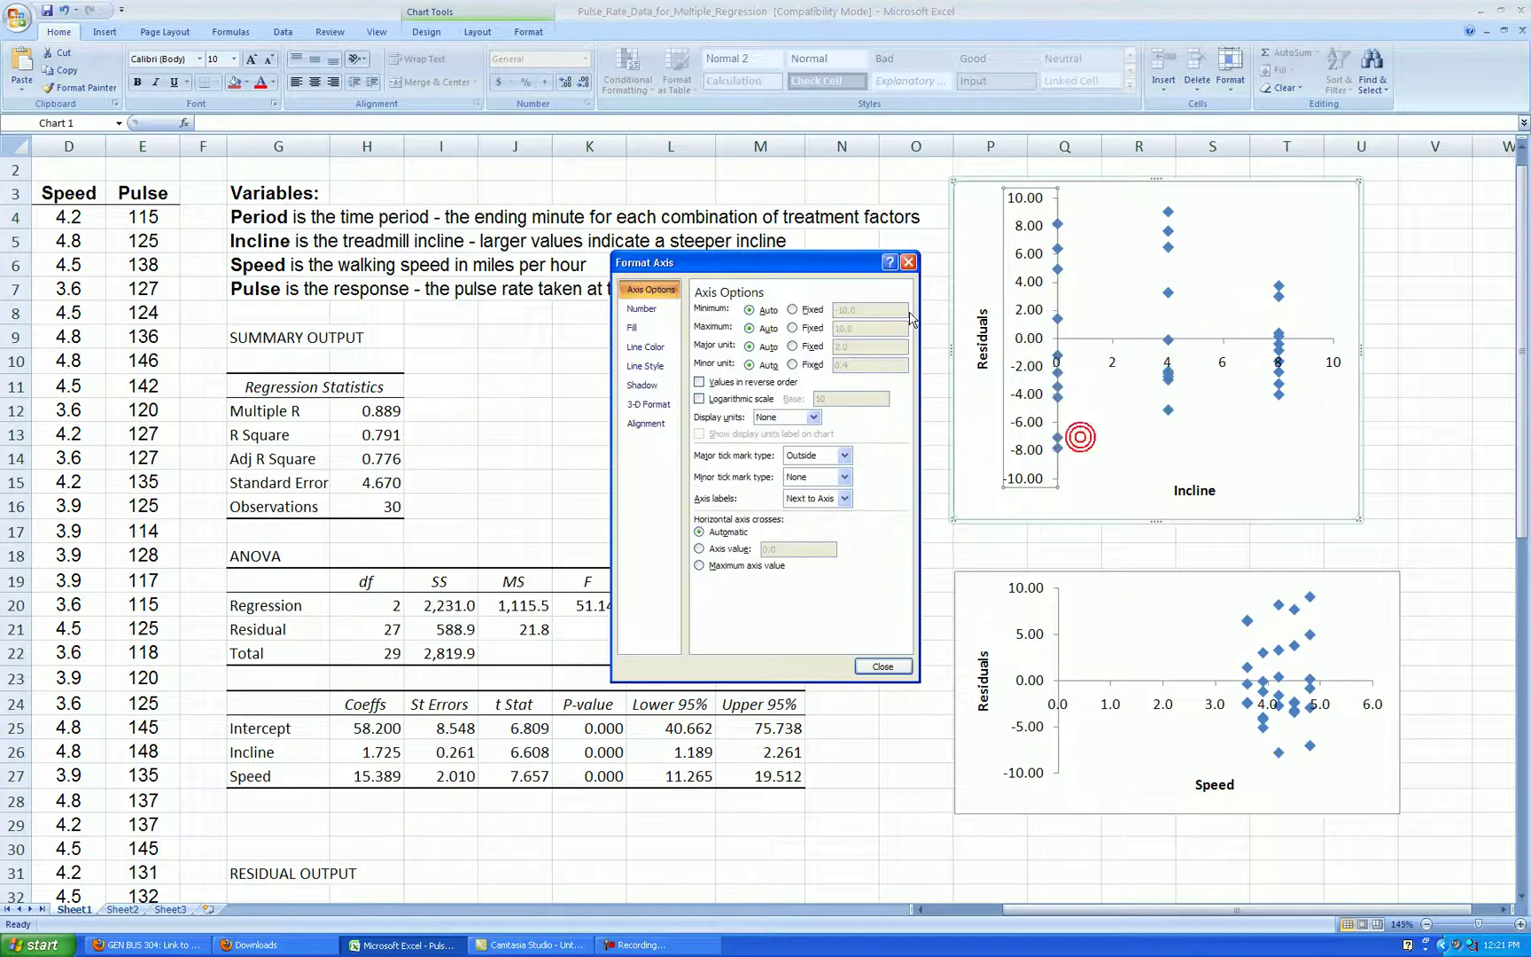
click(792, 310)
click(792, 327)
click(792, 346)
drag(852, 347, 832, 347)
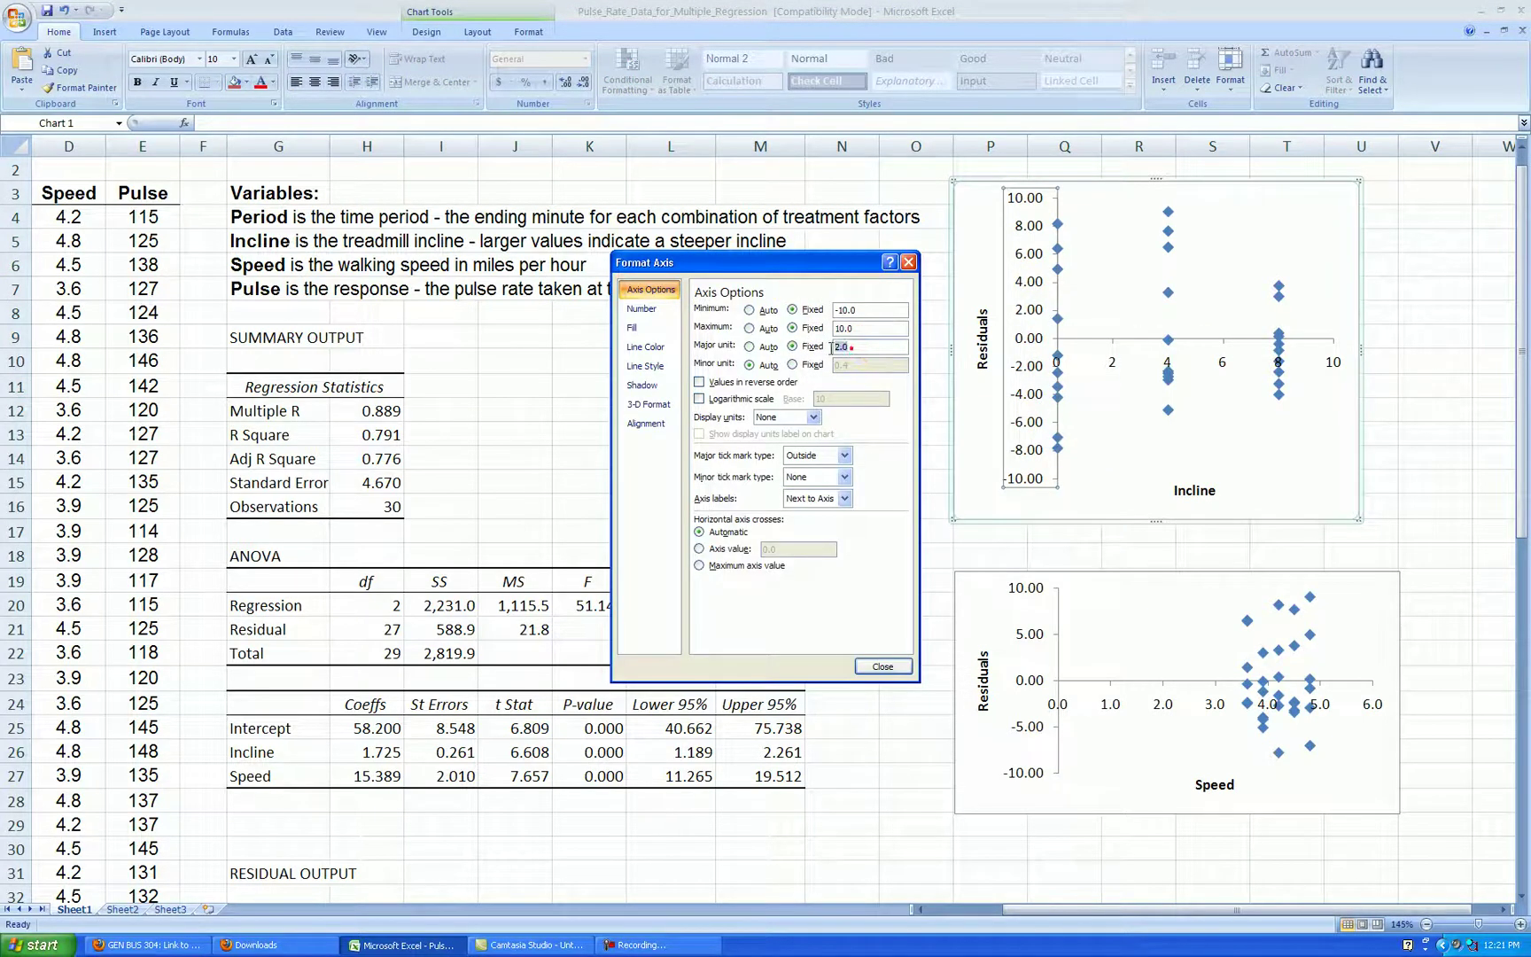
text(5)
click(699, 549)
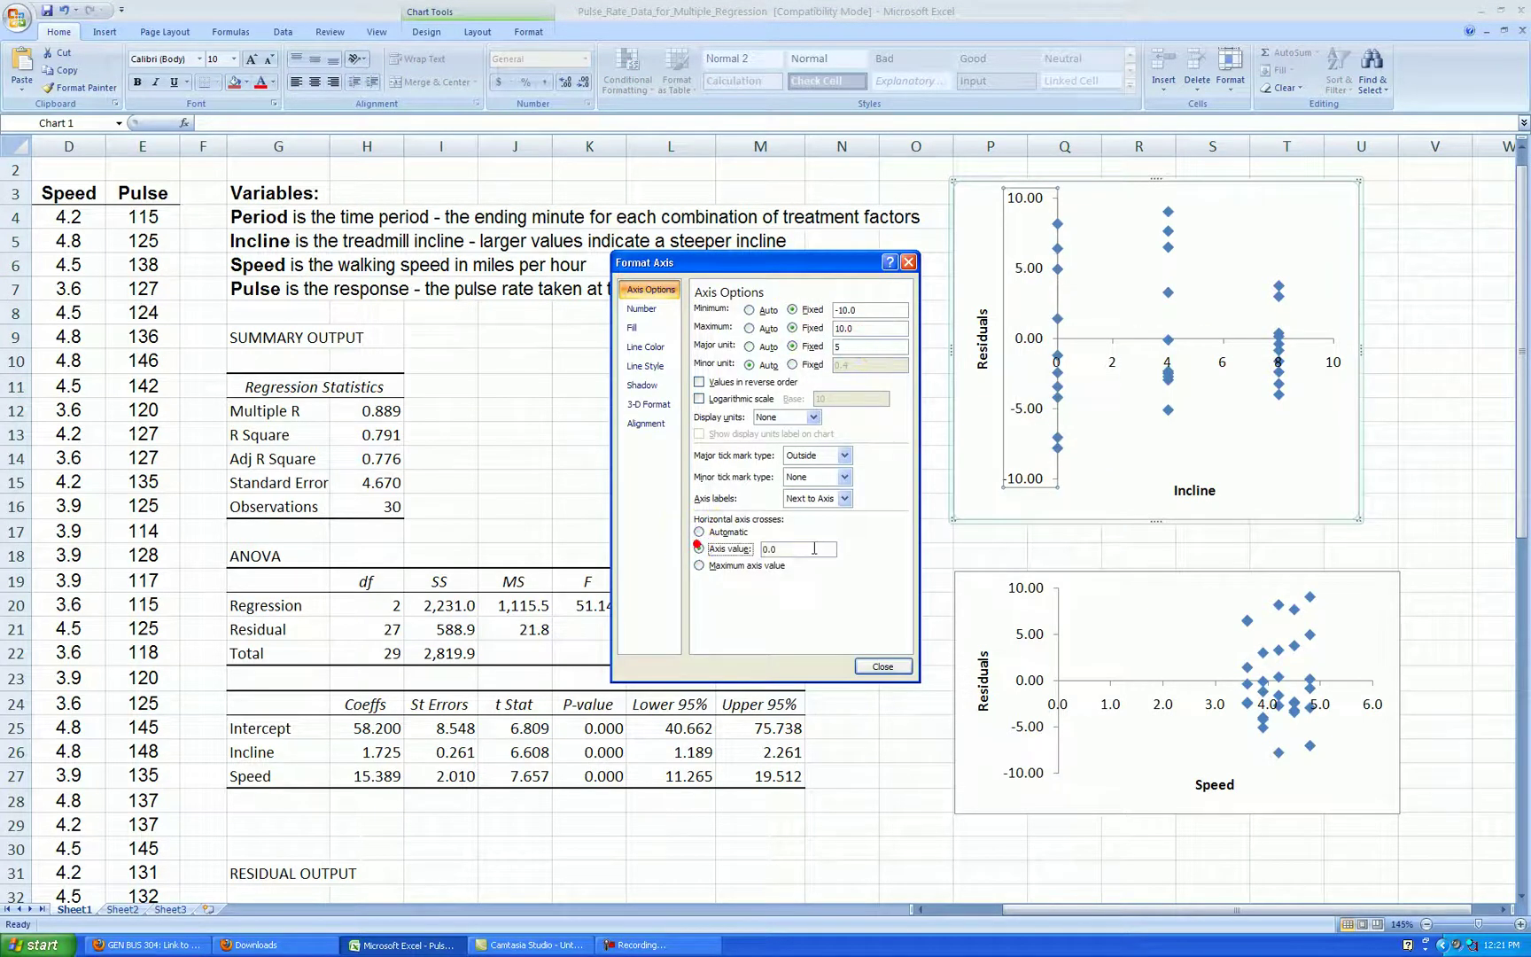
text(-10)
click(642, 309)
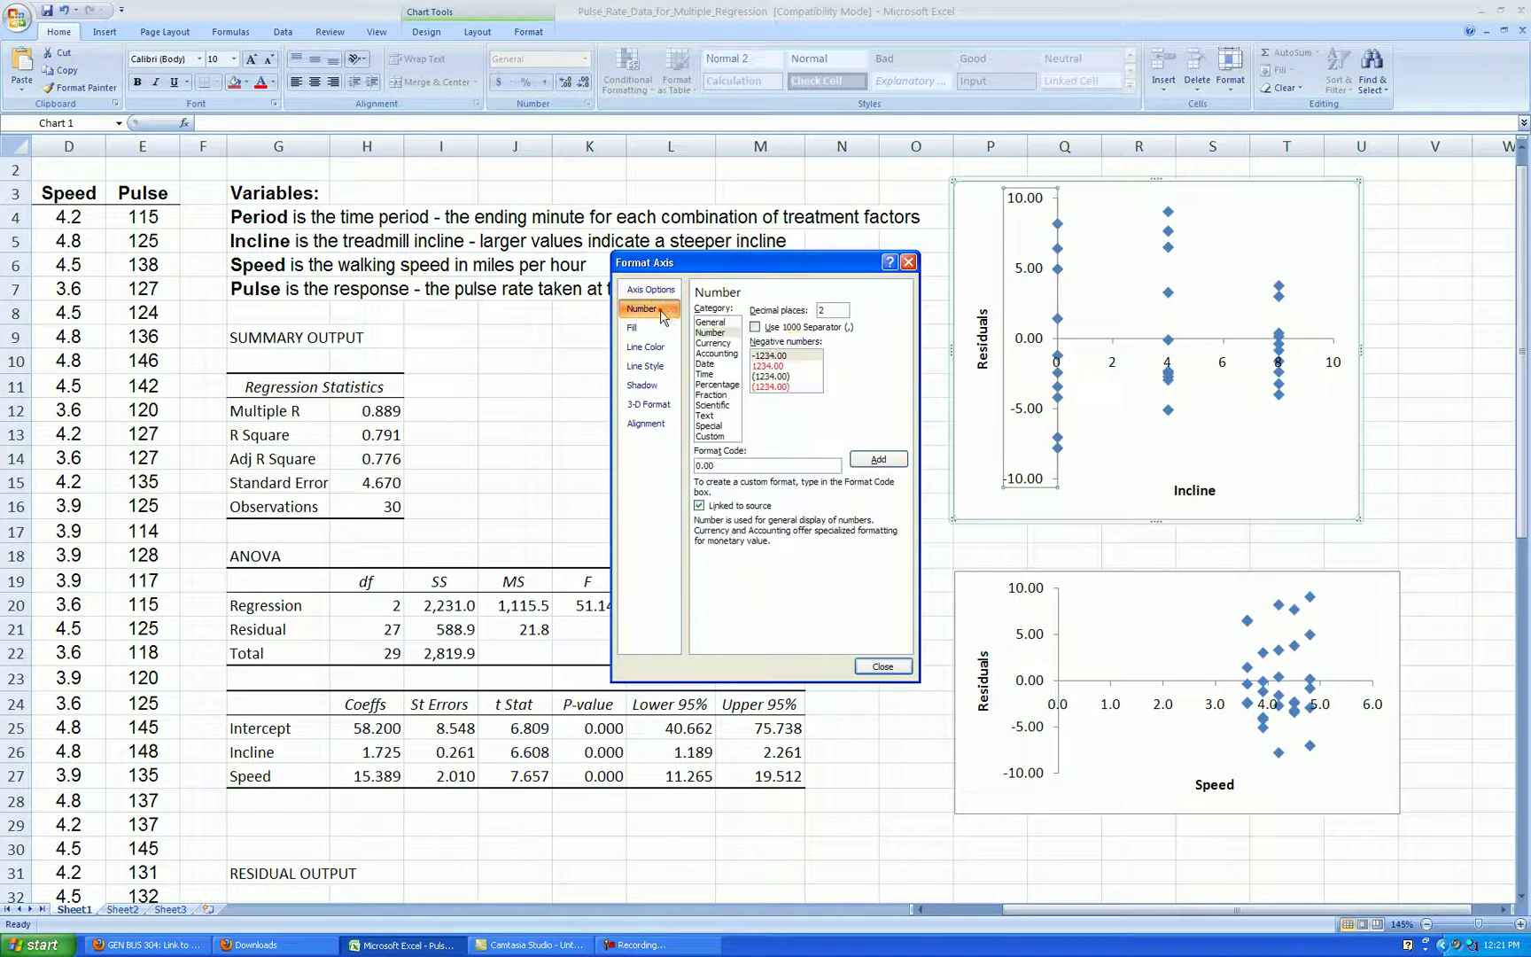
text(0)
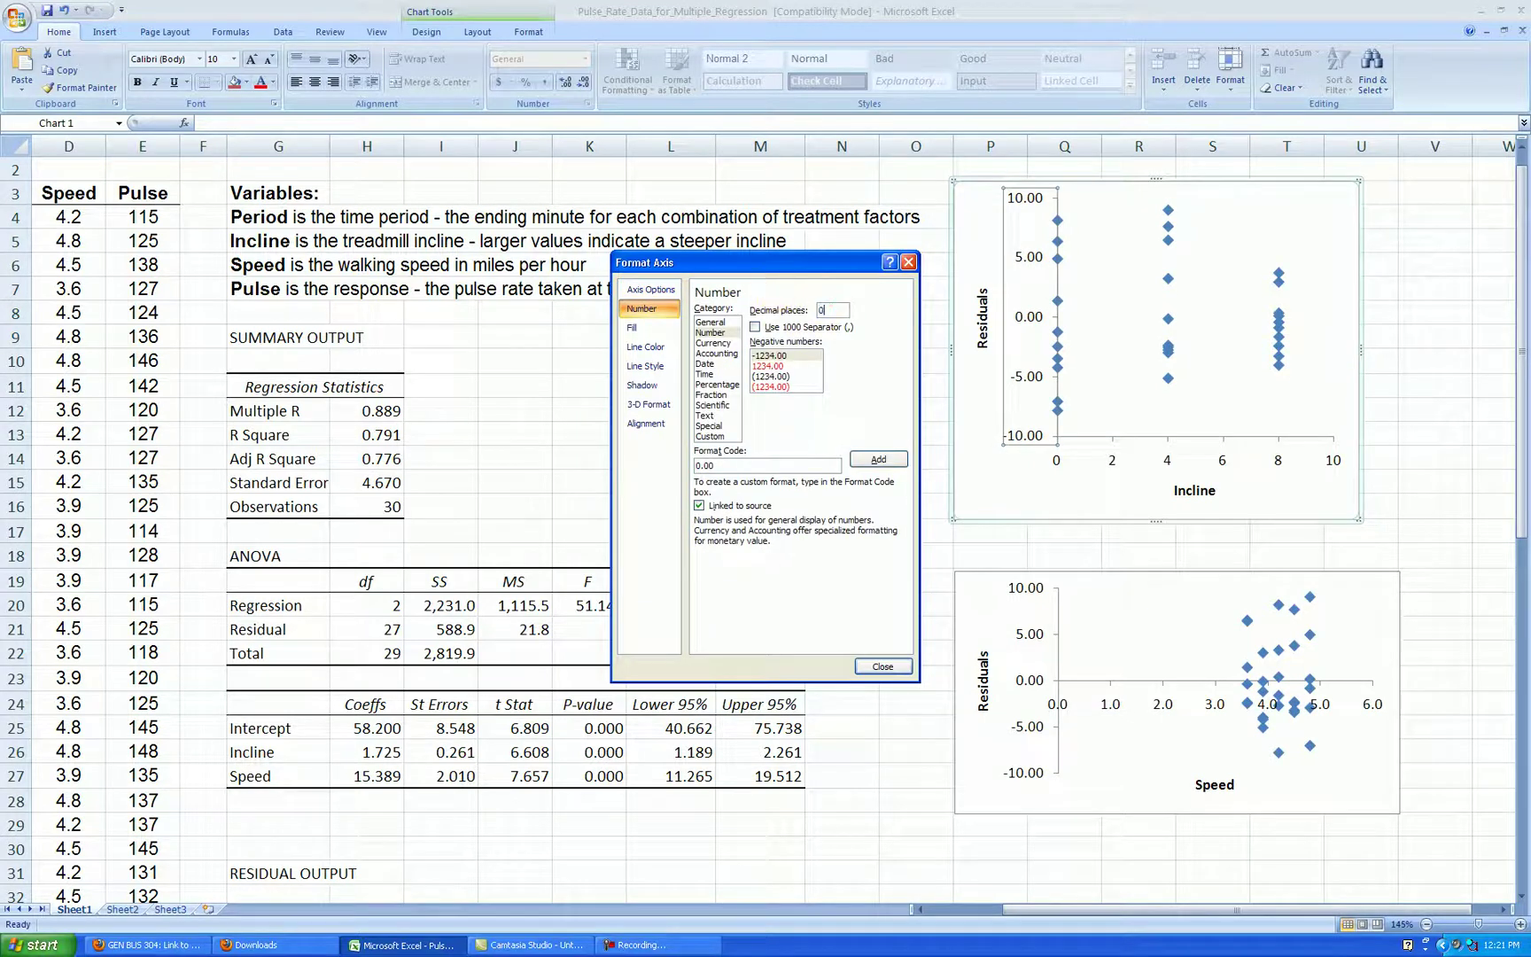
click(882, 666)
click(1396, 344)
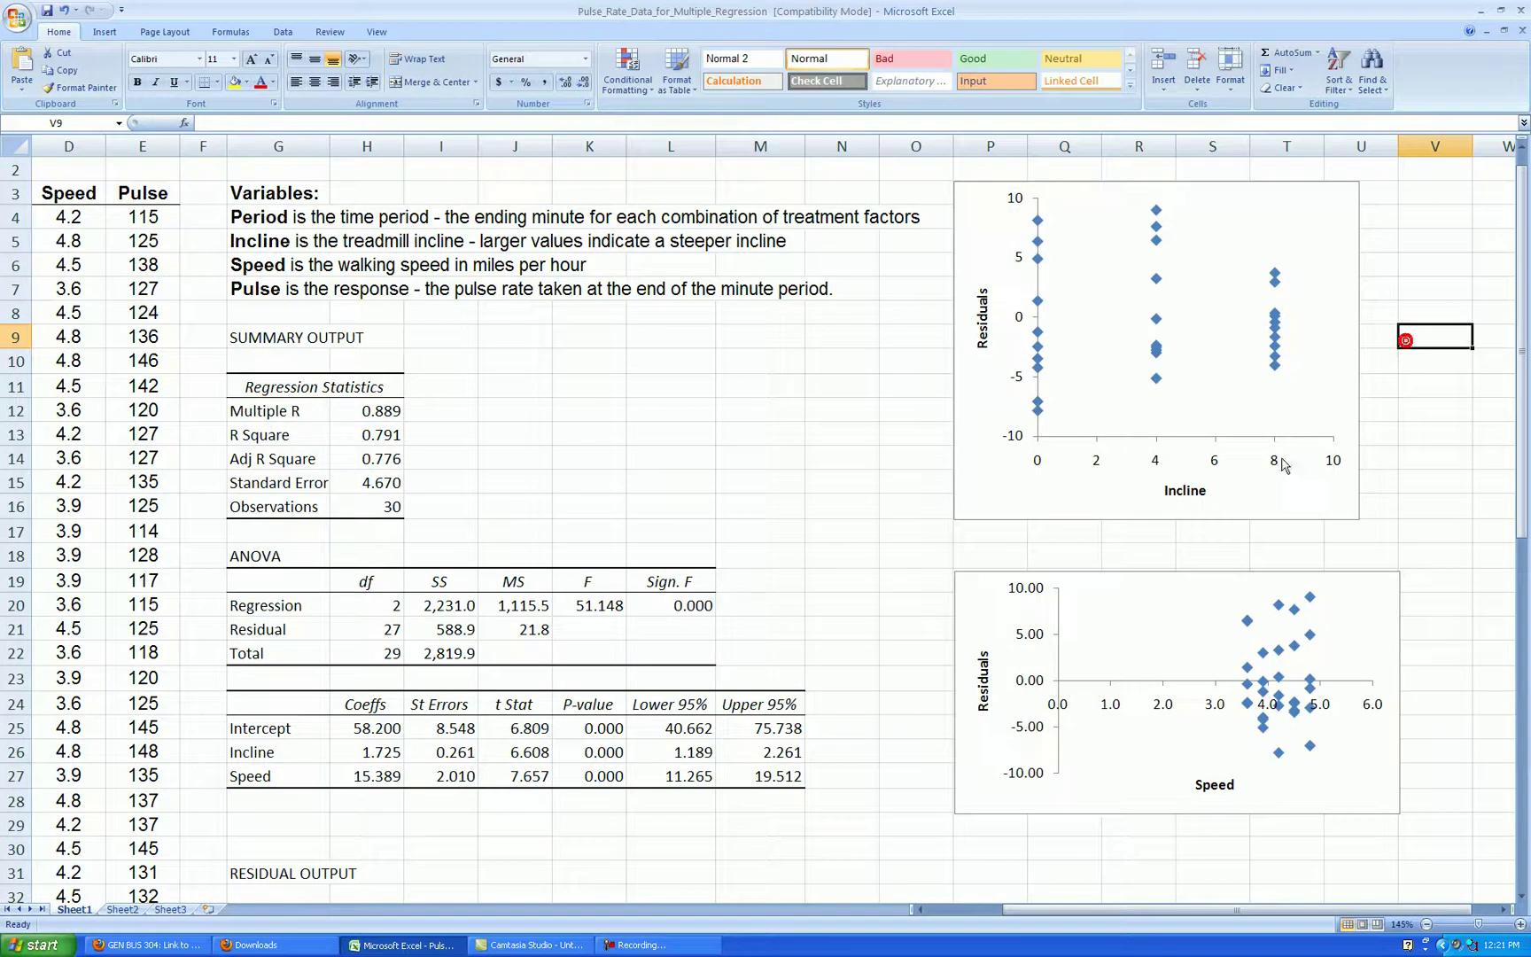
Fix the Incline x-axis bounds with a maximum of 4 and vertical axis crossing at 0.
right_click(1201, 426)
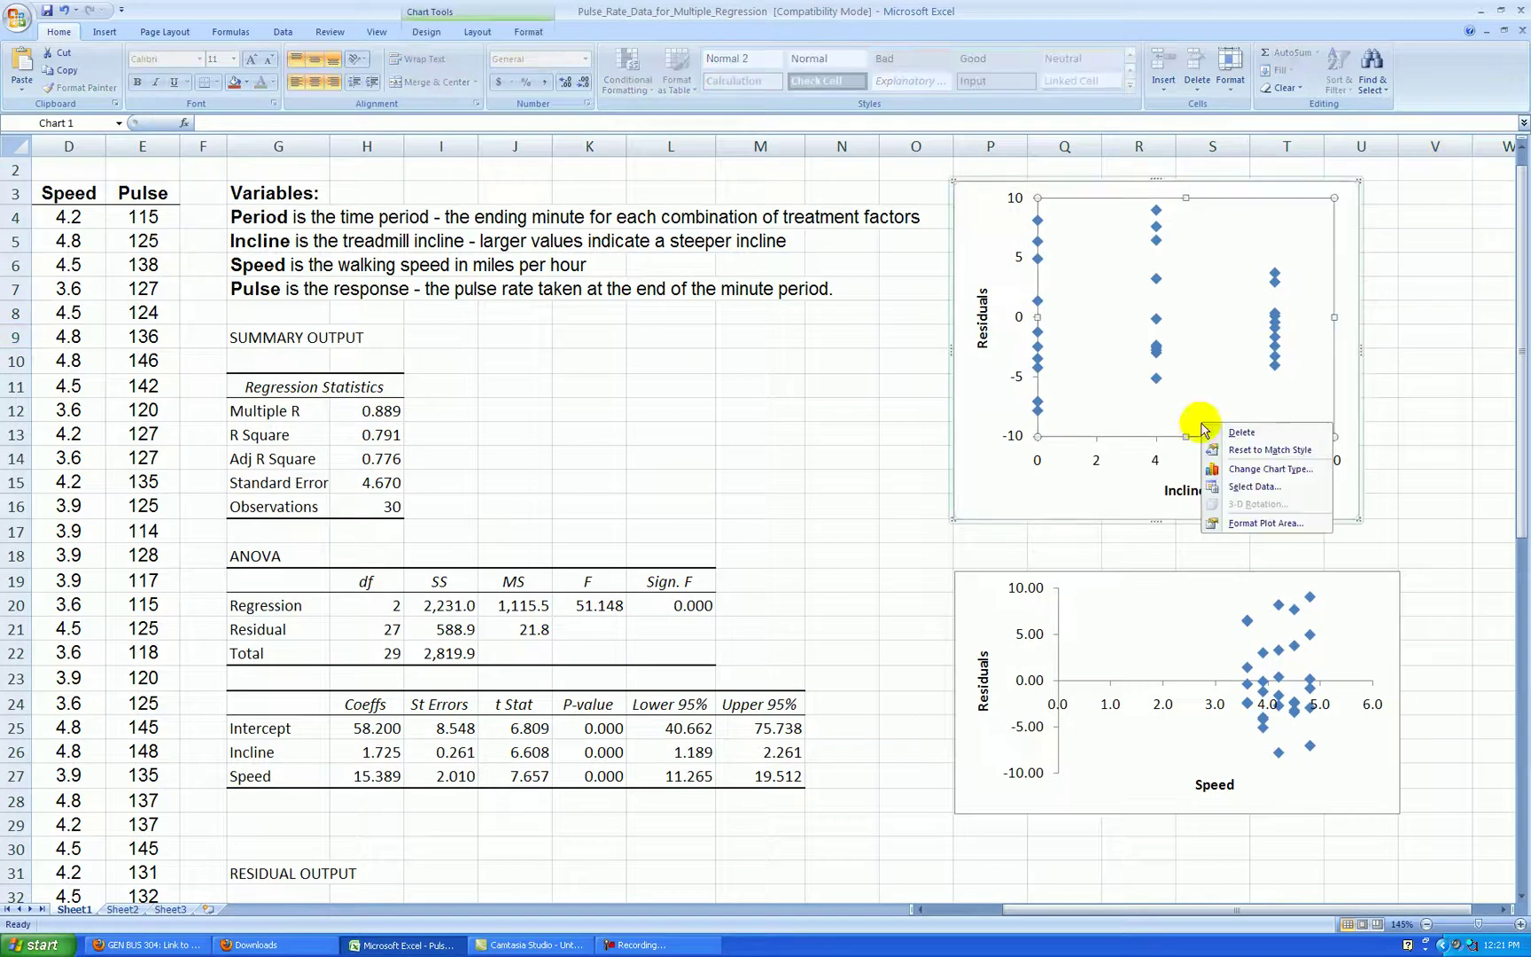
click(1399, 461)
right_click(1153, 458)
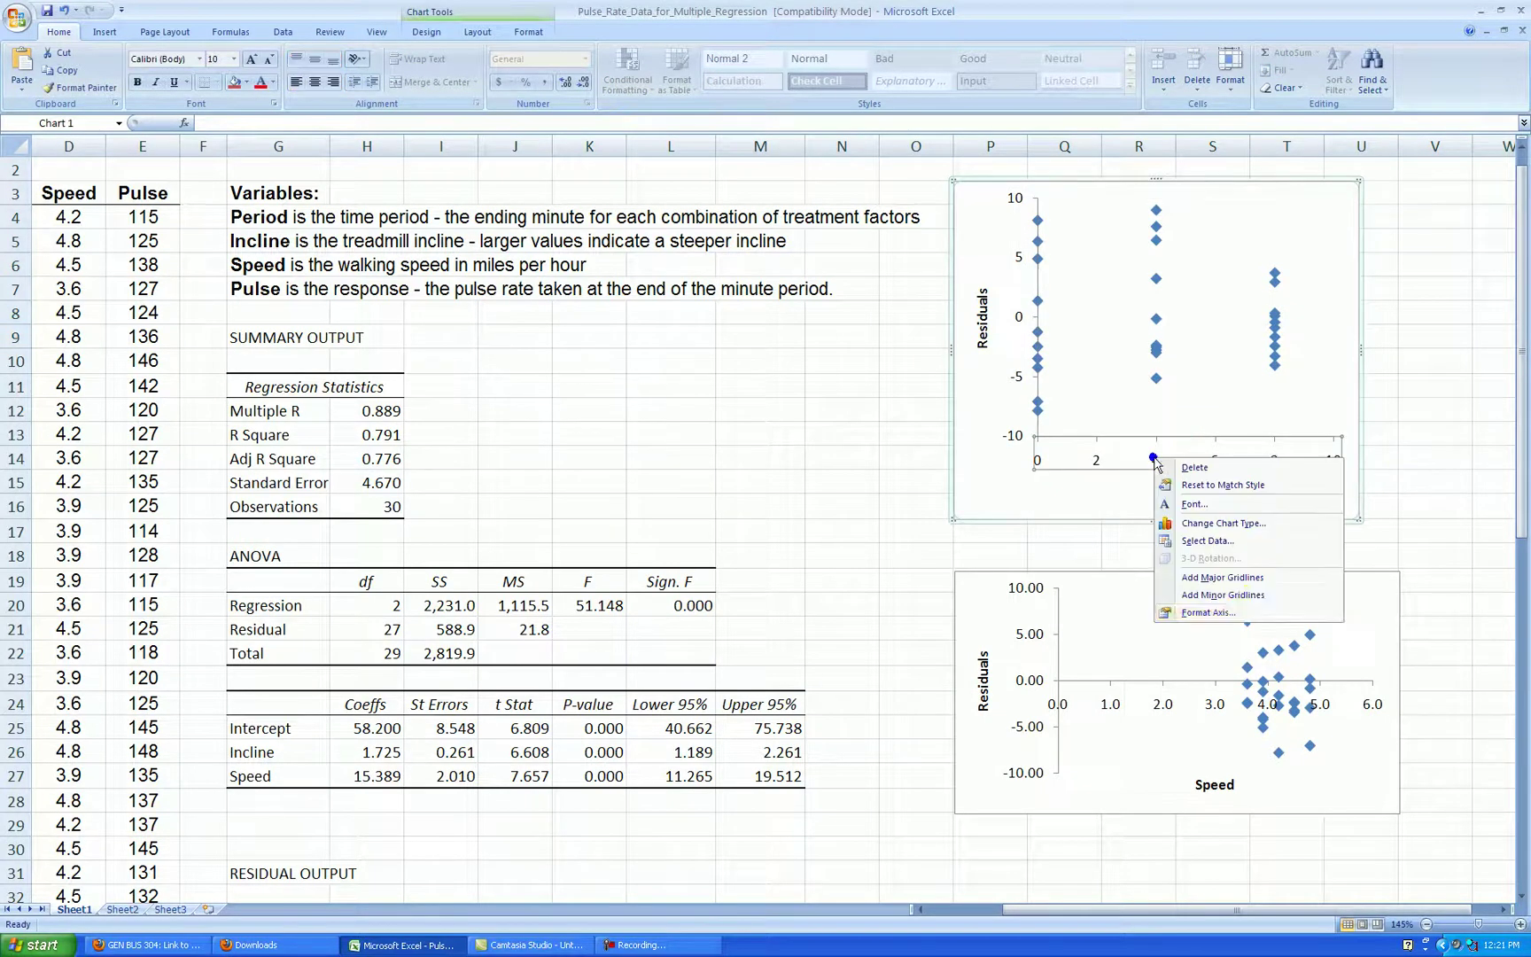
click(1232, 612)
click(793, 309)
click(792, 328)
click(792, 347)
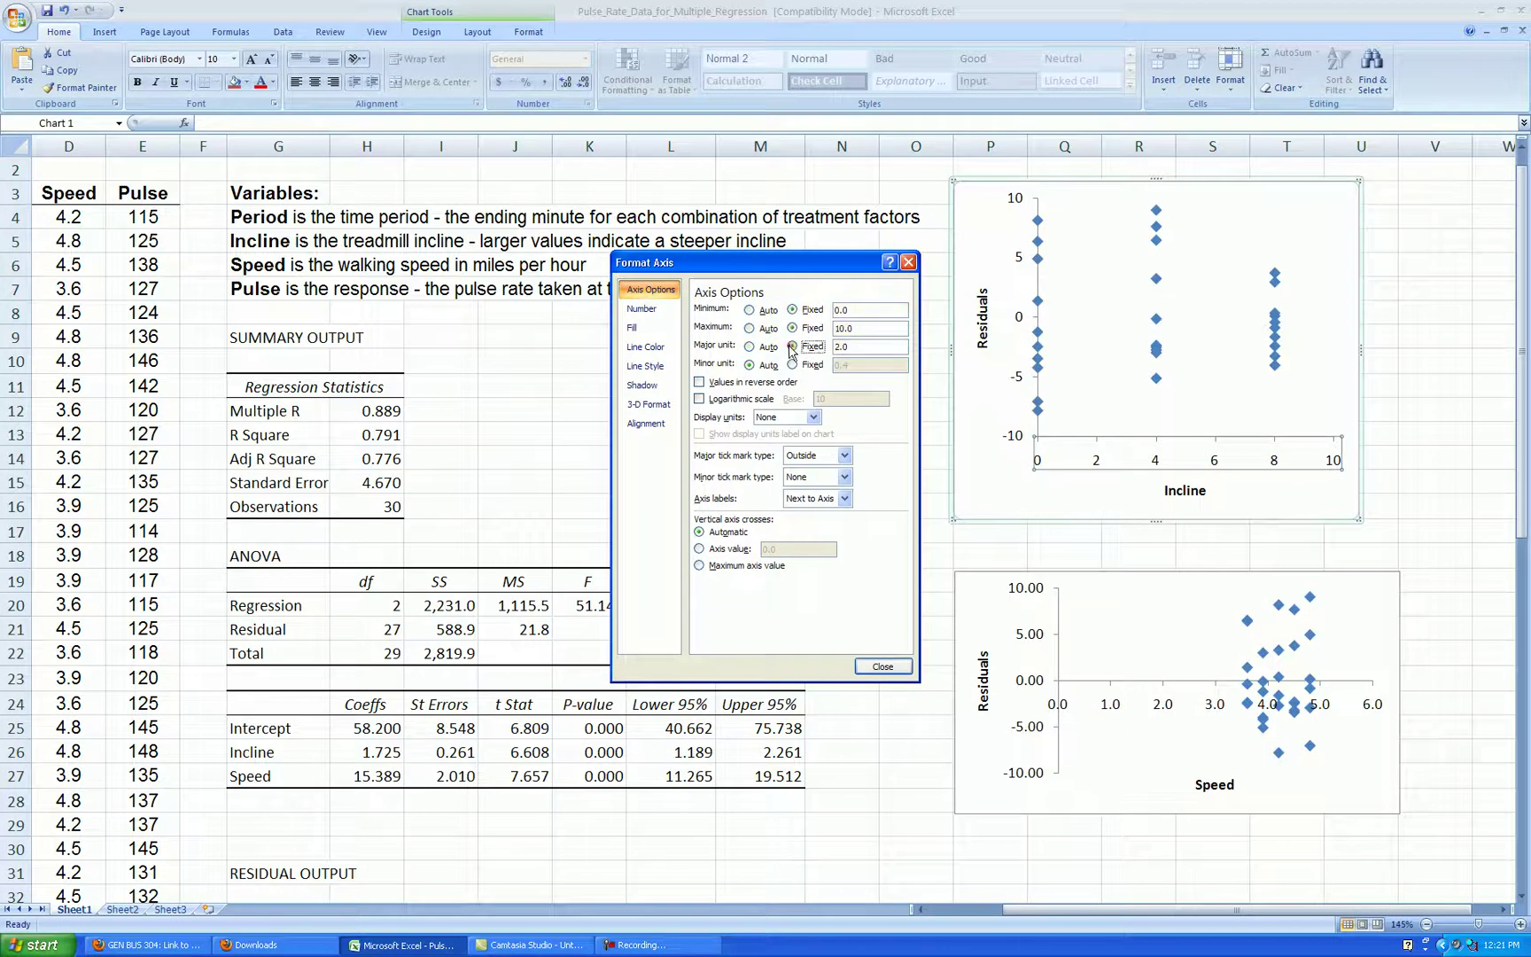
click(855, 311)
text(4)
key(Tab)
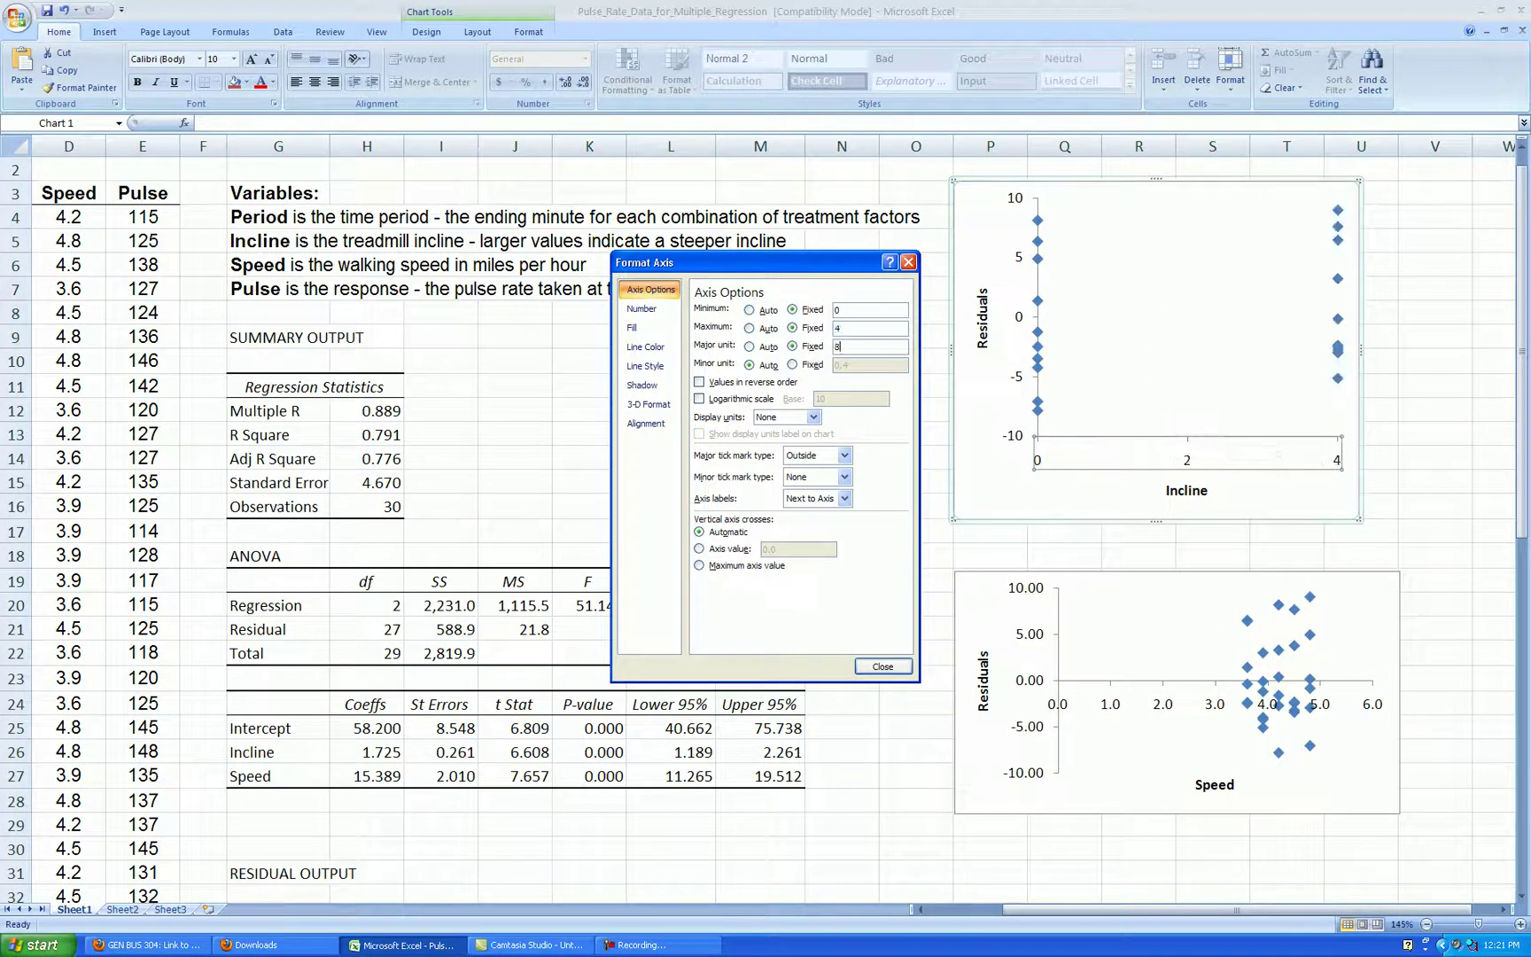
click(700, 549)
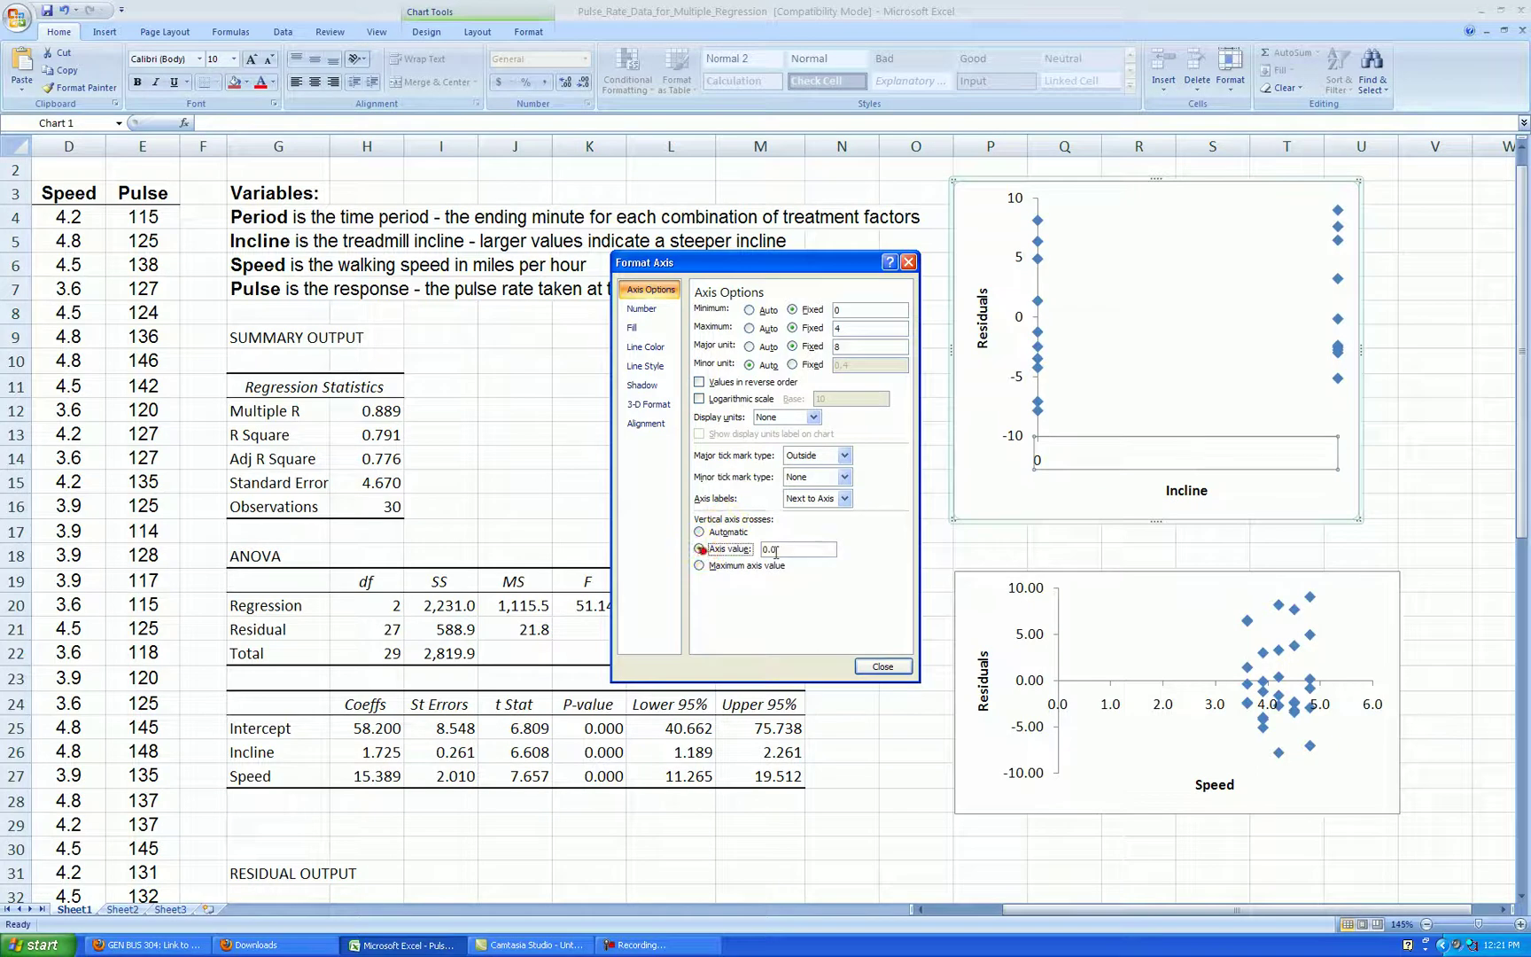
click(659, 323)
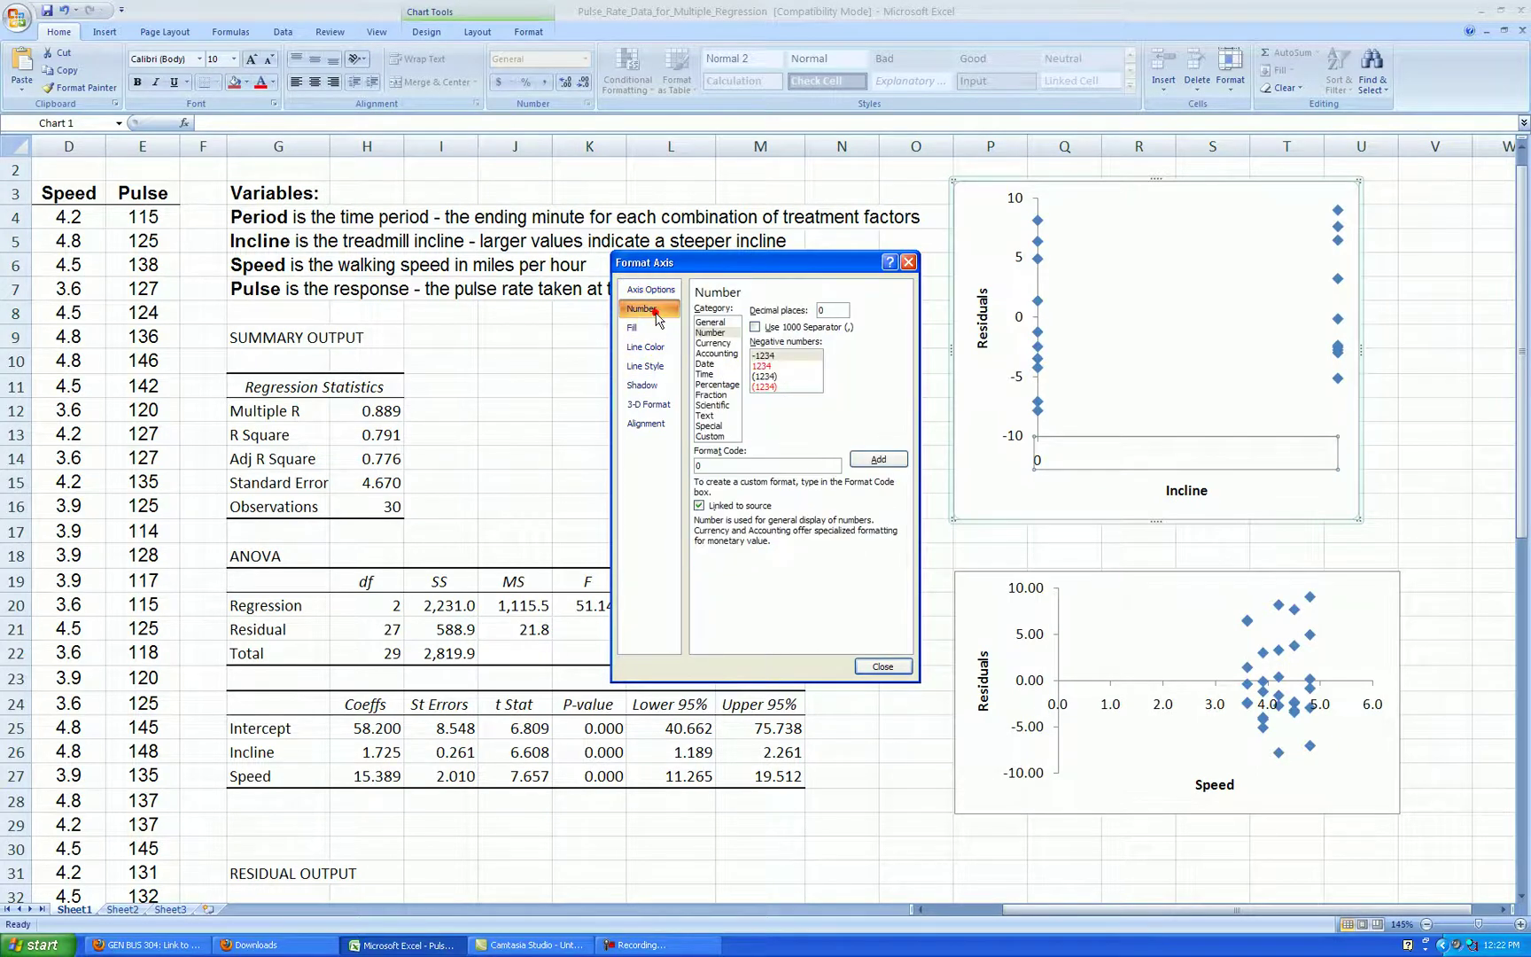
click(886, 666)
click(1402, 408)
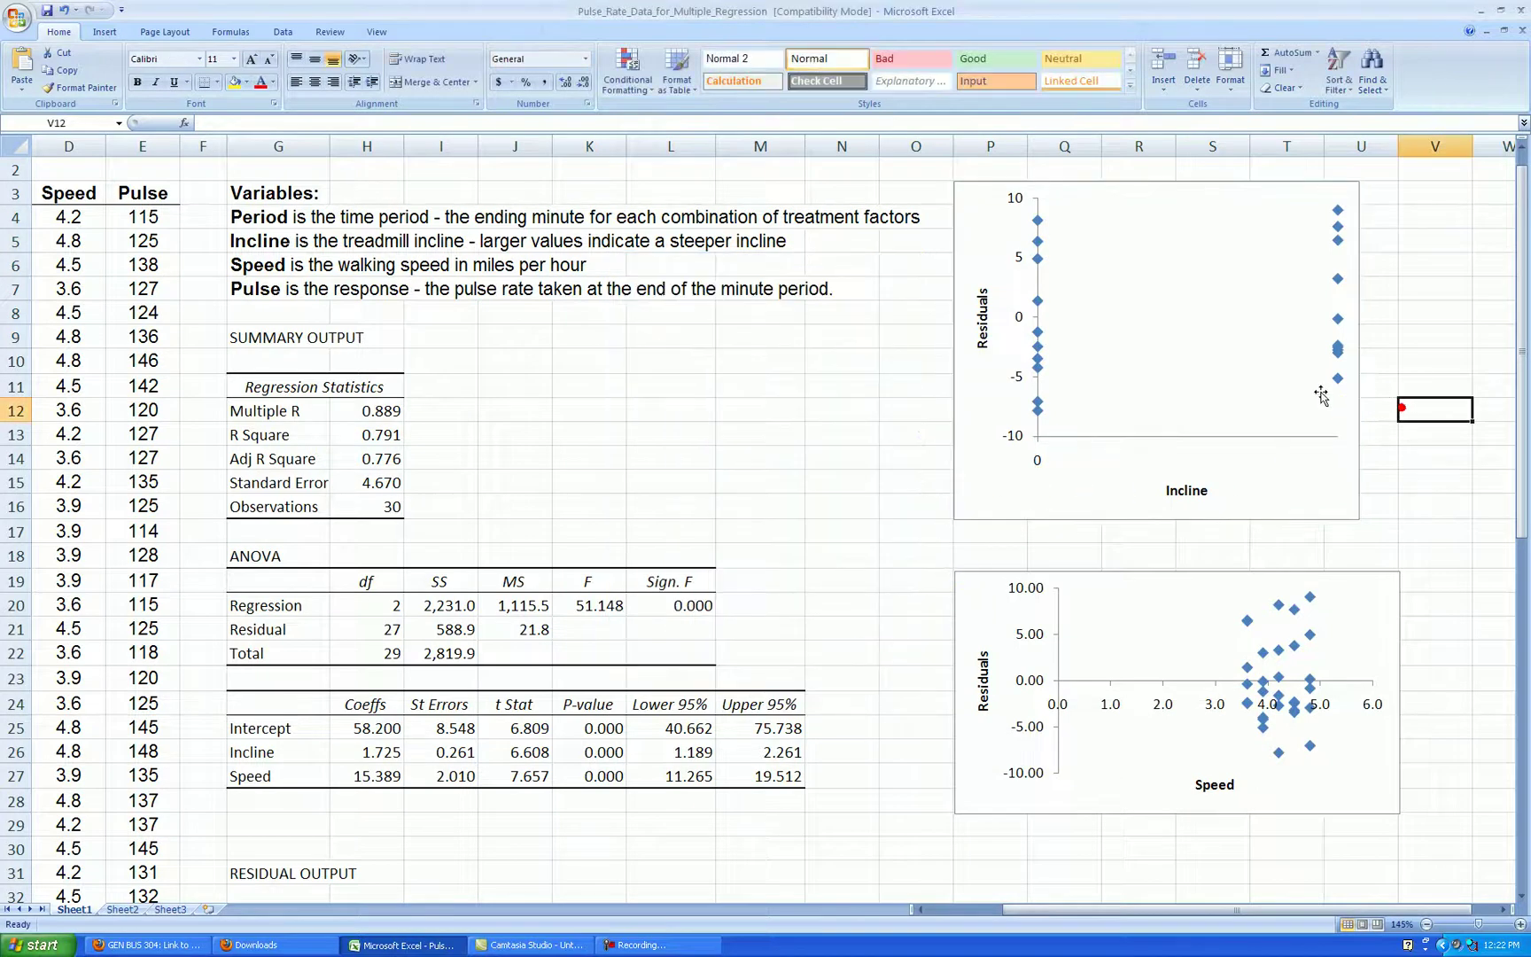
Change the Incline x-axis maximum from 4 to 8.
right_click(1040, 461)
click(1094, 610)
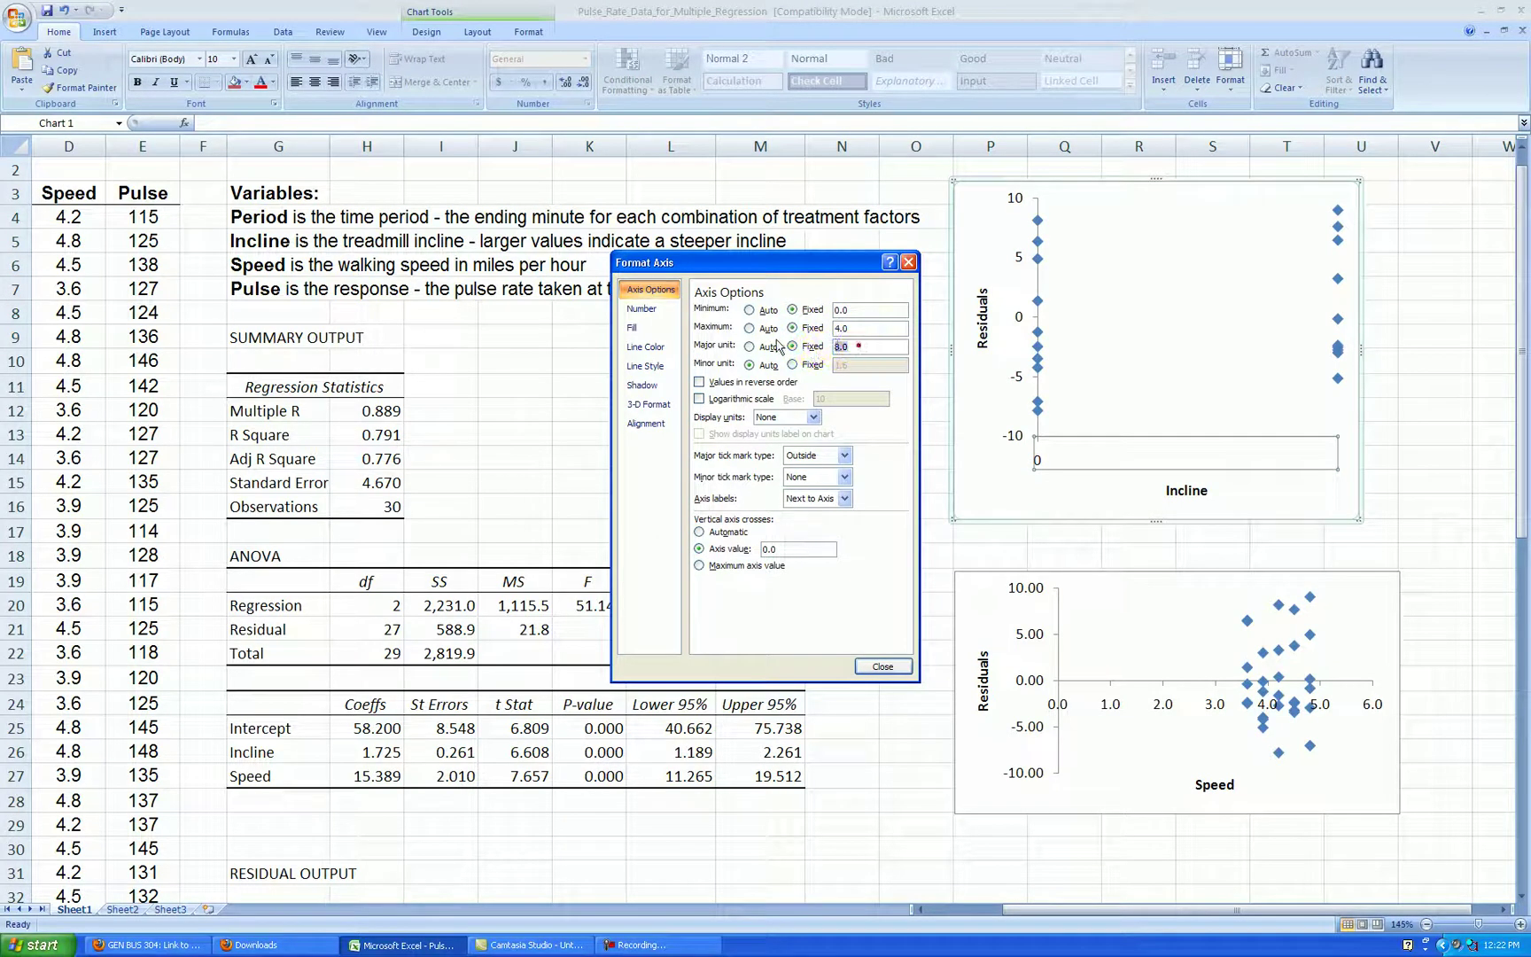
drag(853, 327, 780, 321)
text(8)
key(Tab)
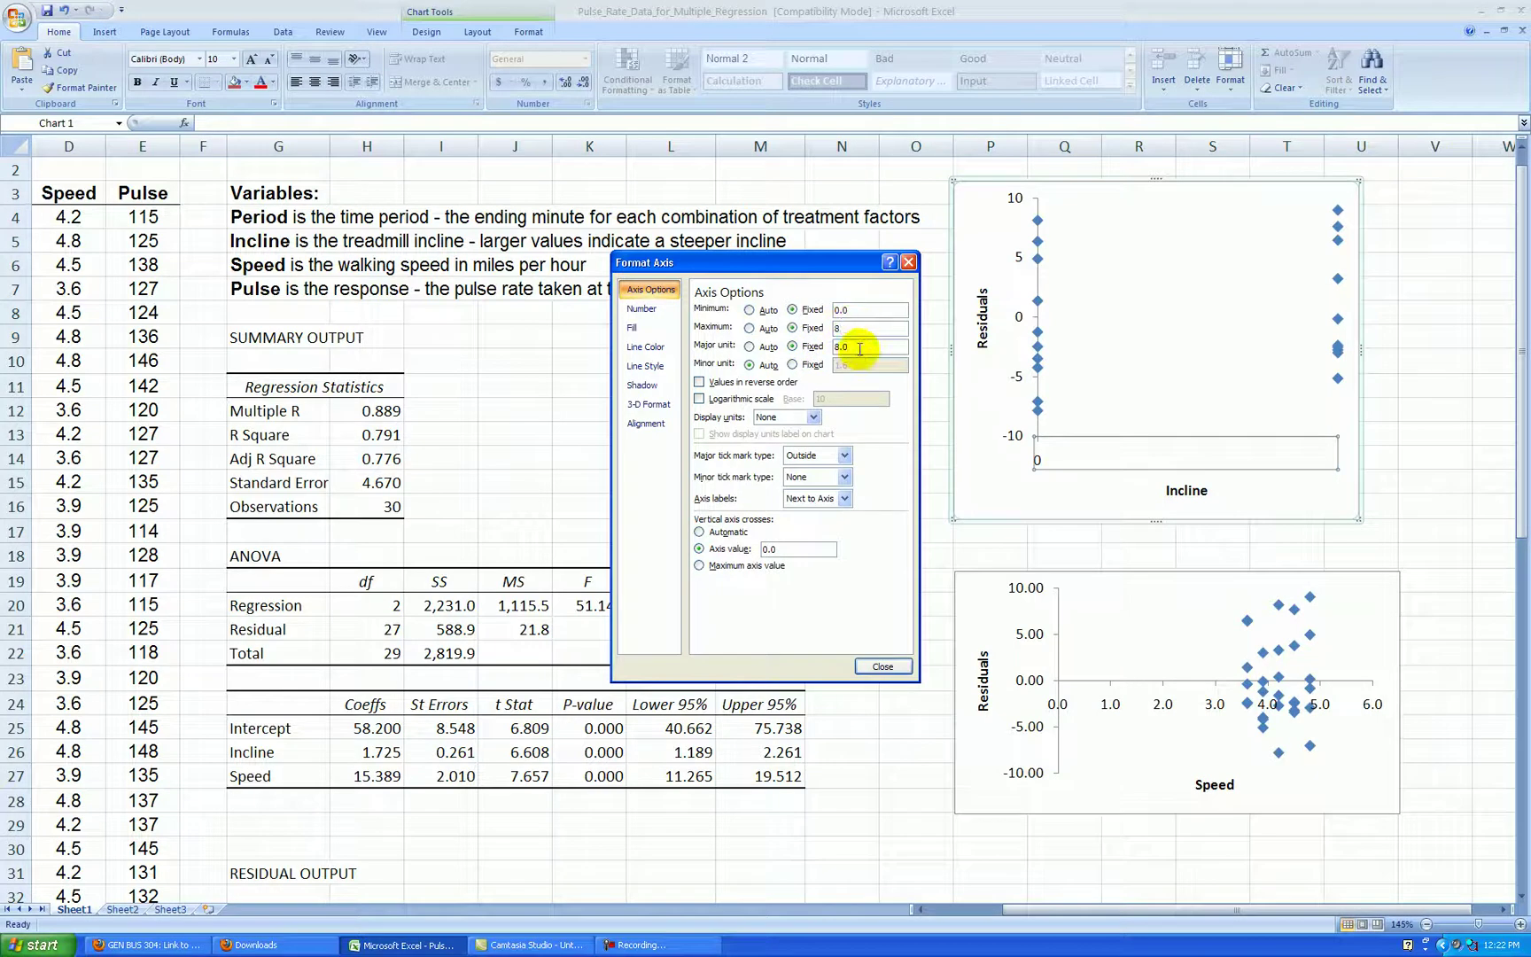
click(883, 666)
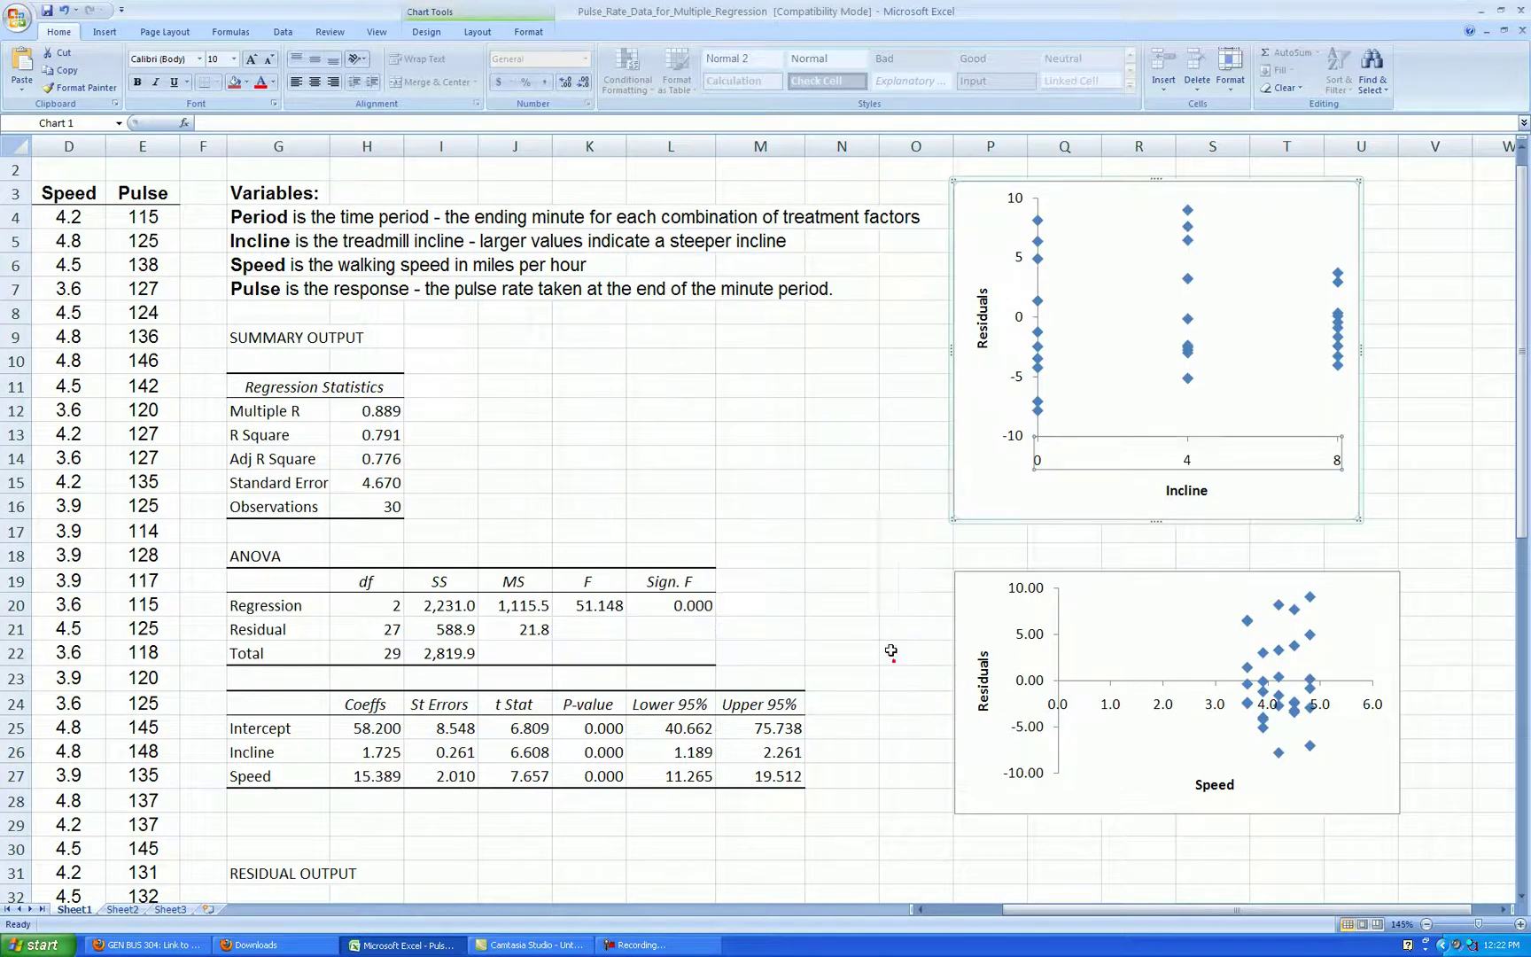
Give the Incline plot area a solid, coloured border line.
click(897, 507)
right_click(1285, 429)
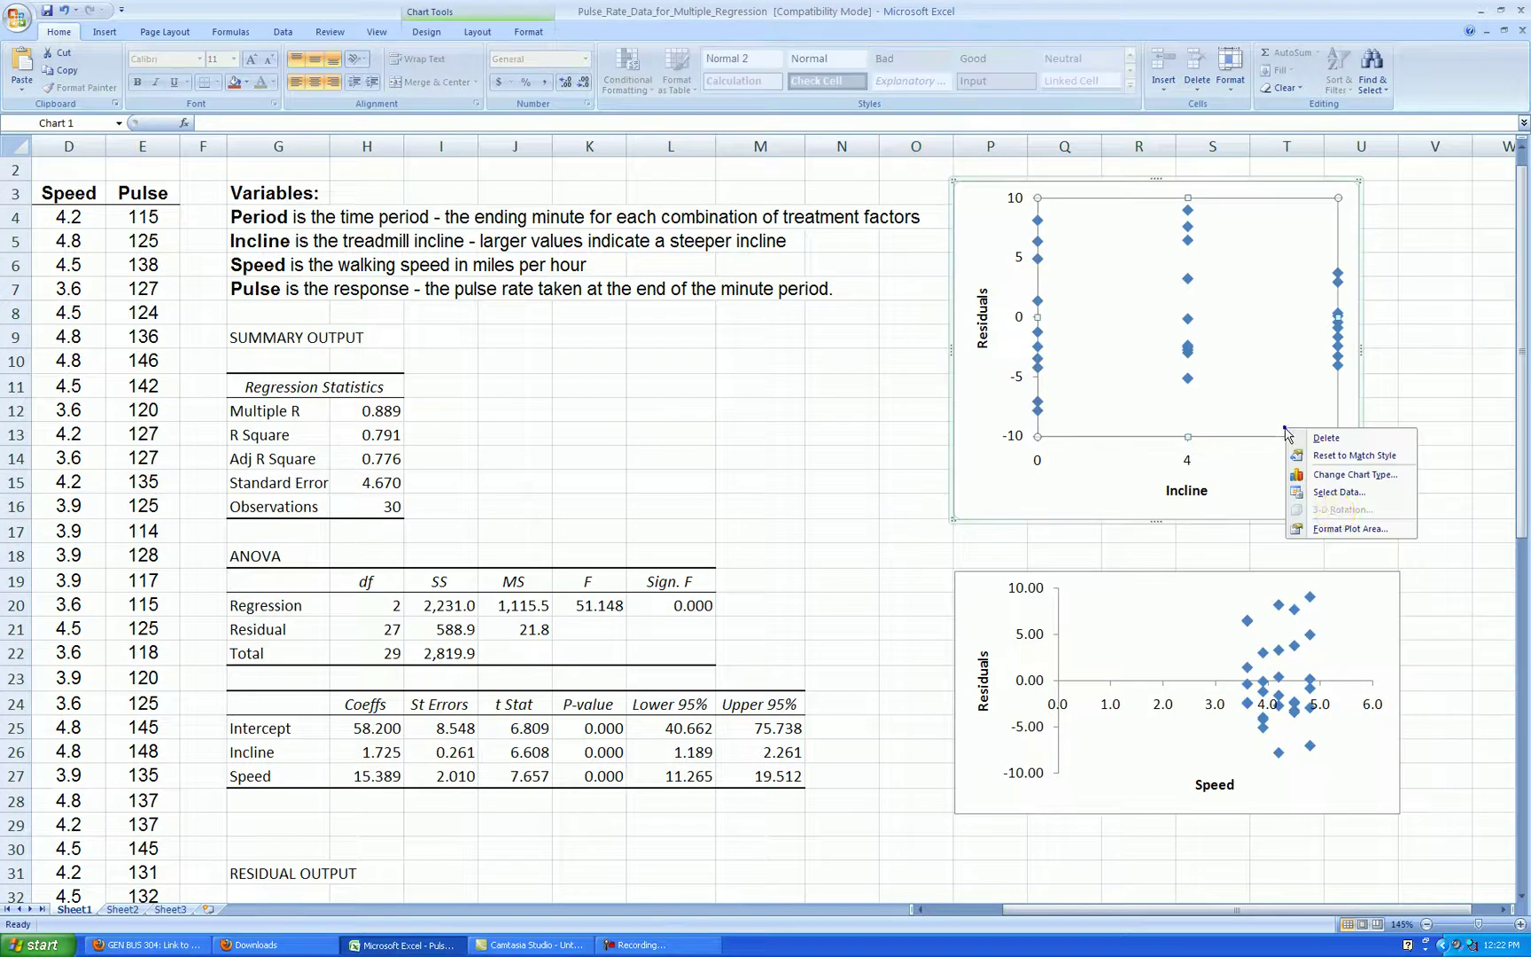
click(1346, 528)
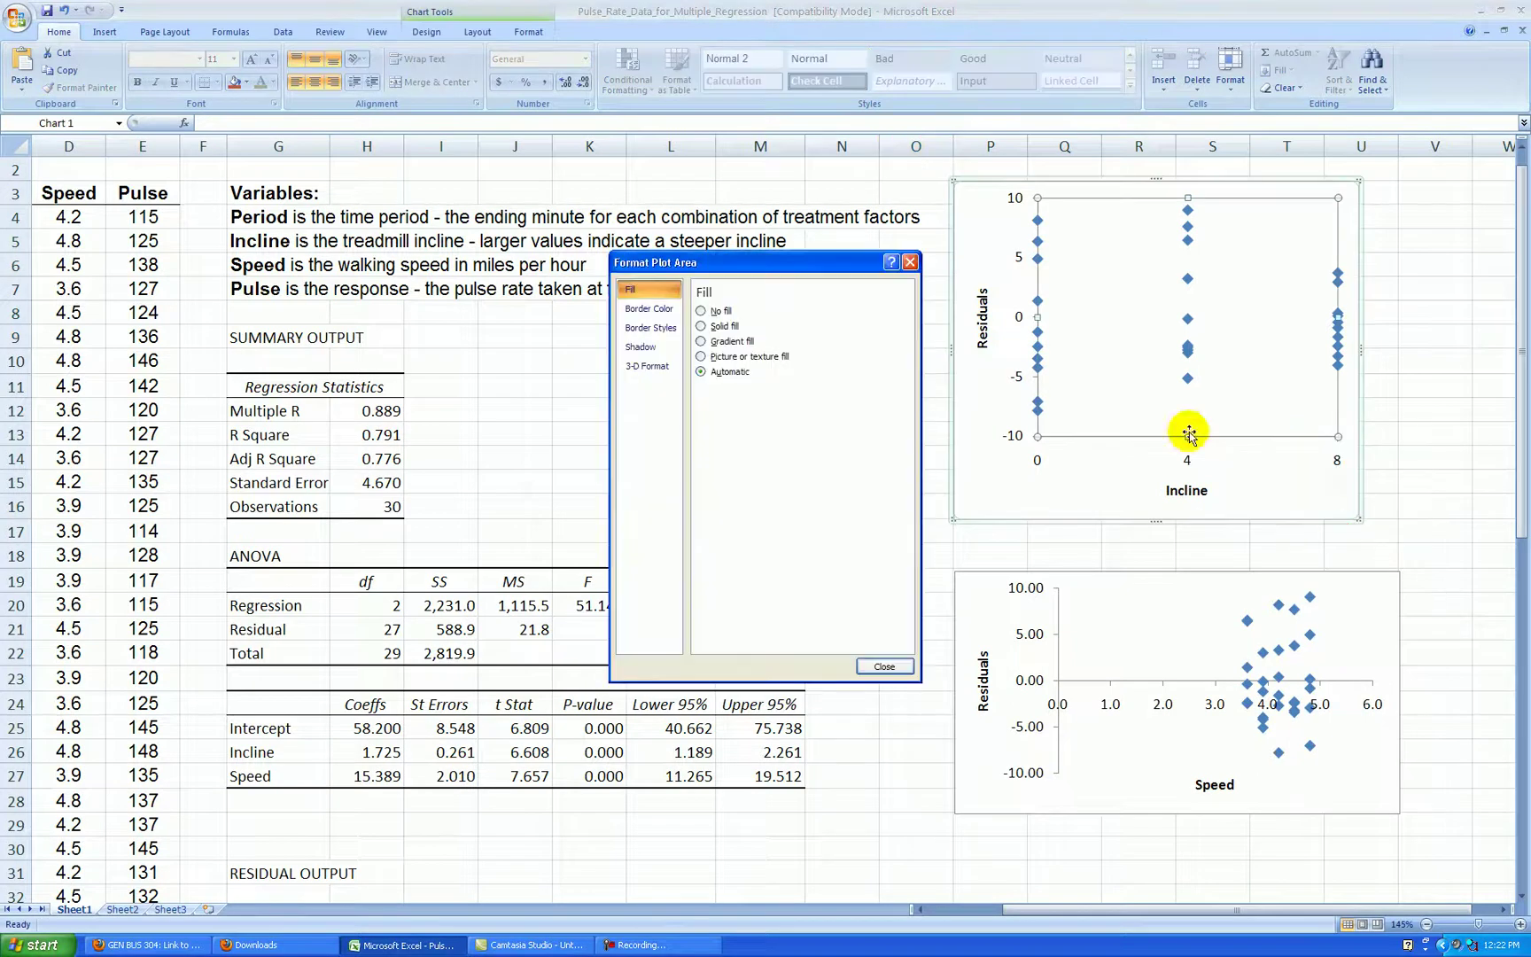
click(648, 308)
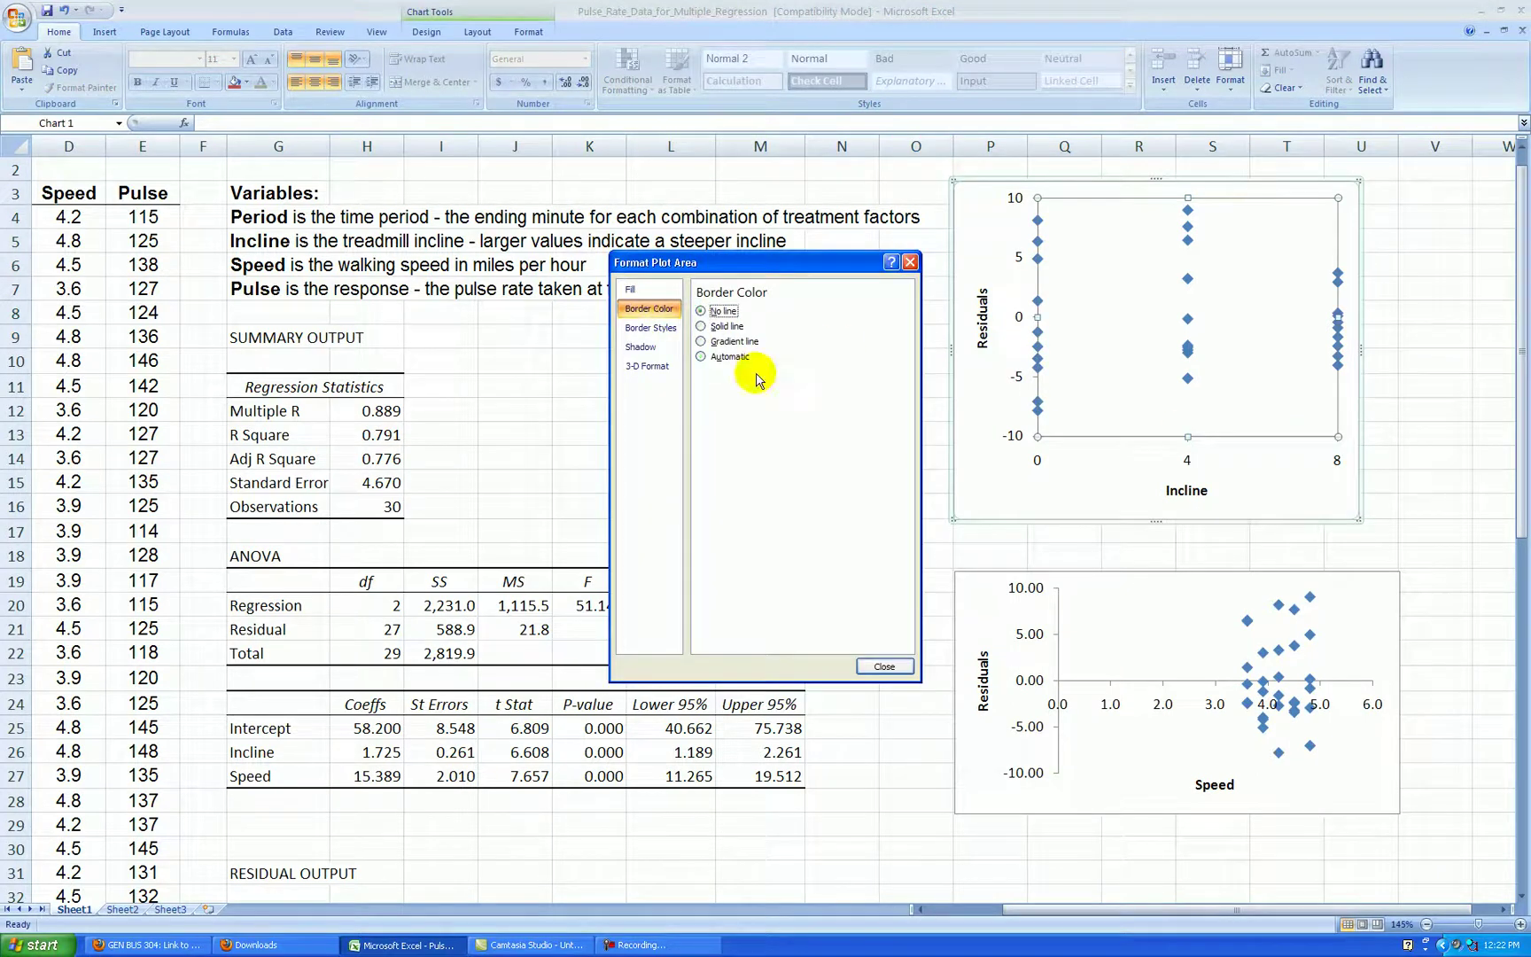
click(714, 326)
click(760, 376)
click(751, 468)
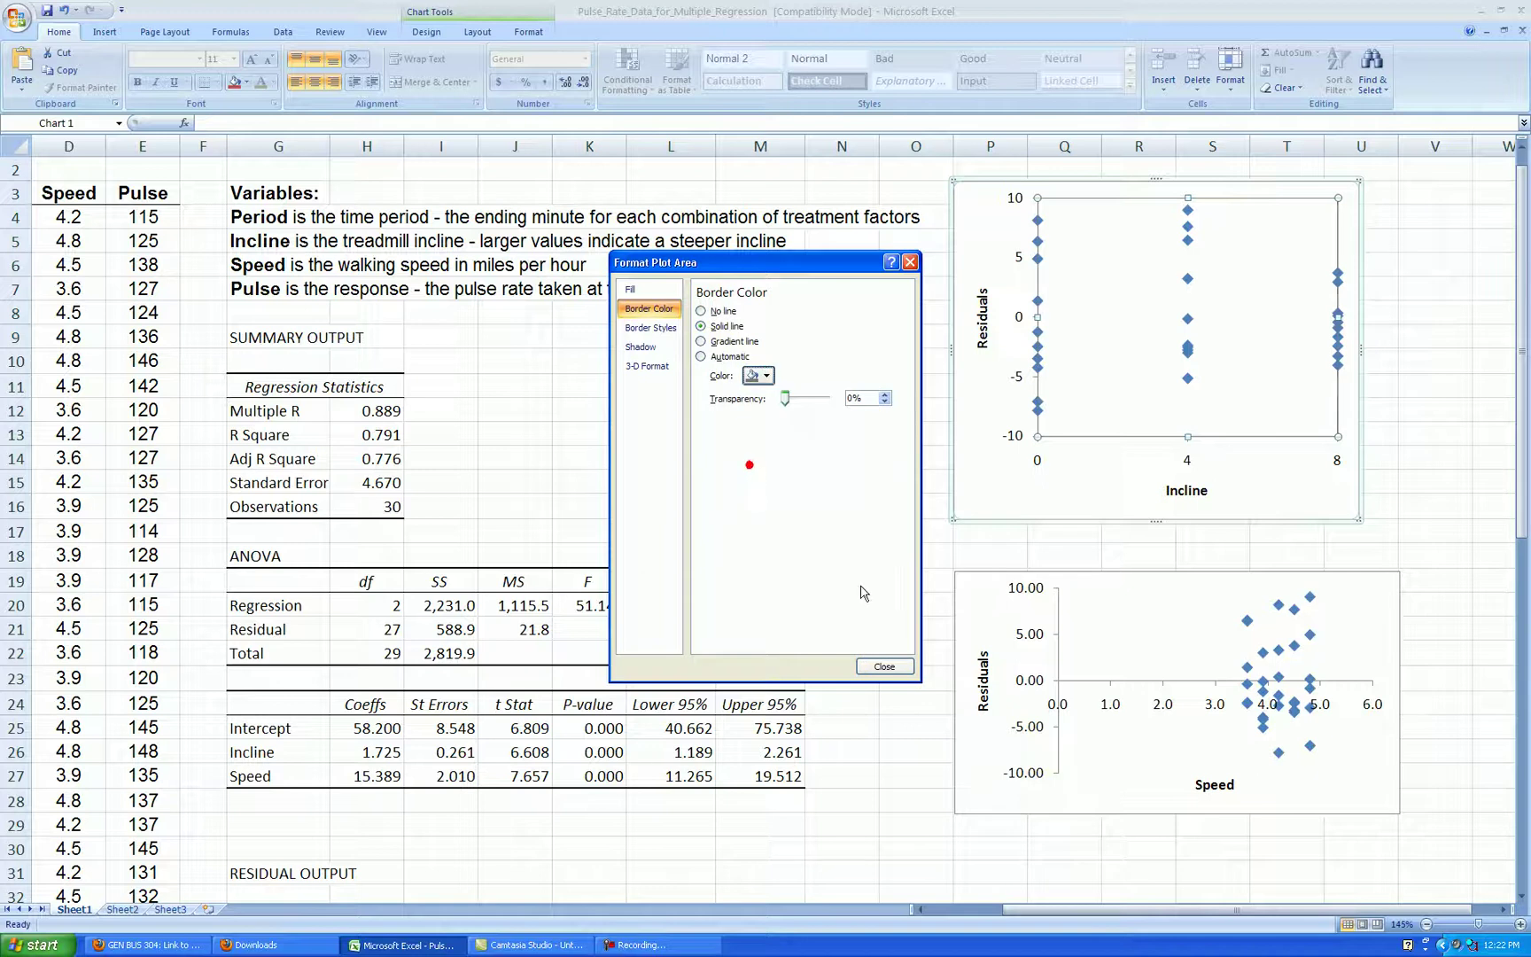
click(883, 667)
Remove the outer border from the Incline chart area.
click(898, 503)
right_click(968, 452)
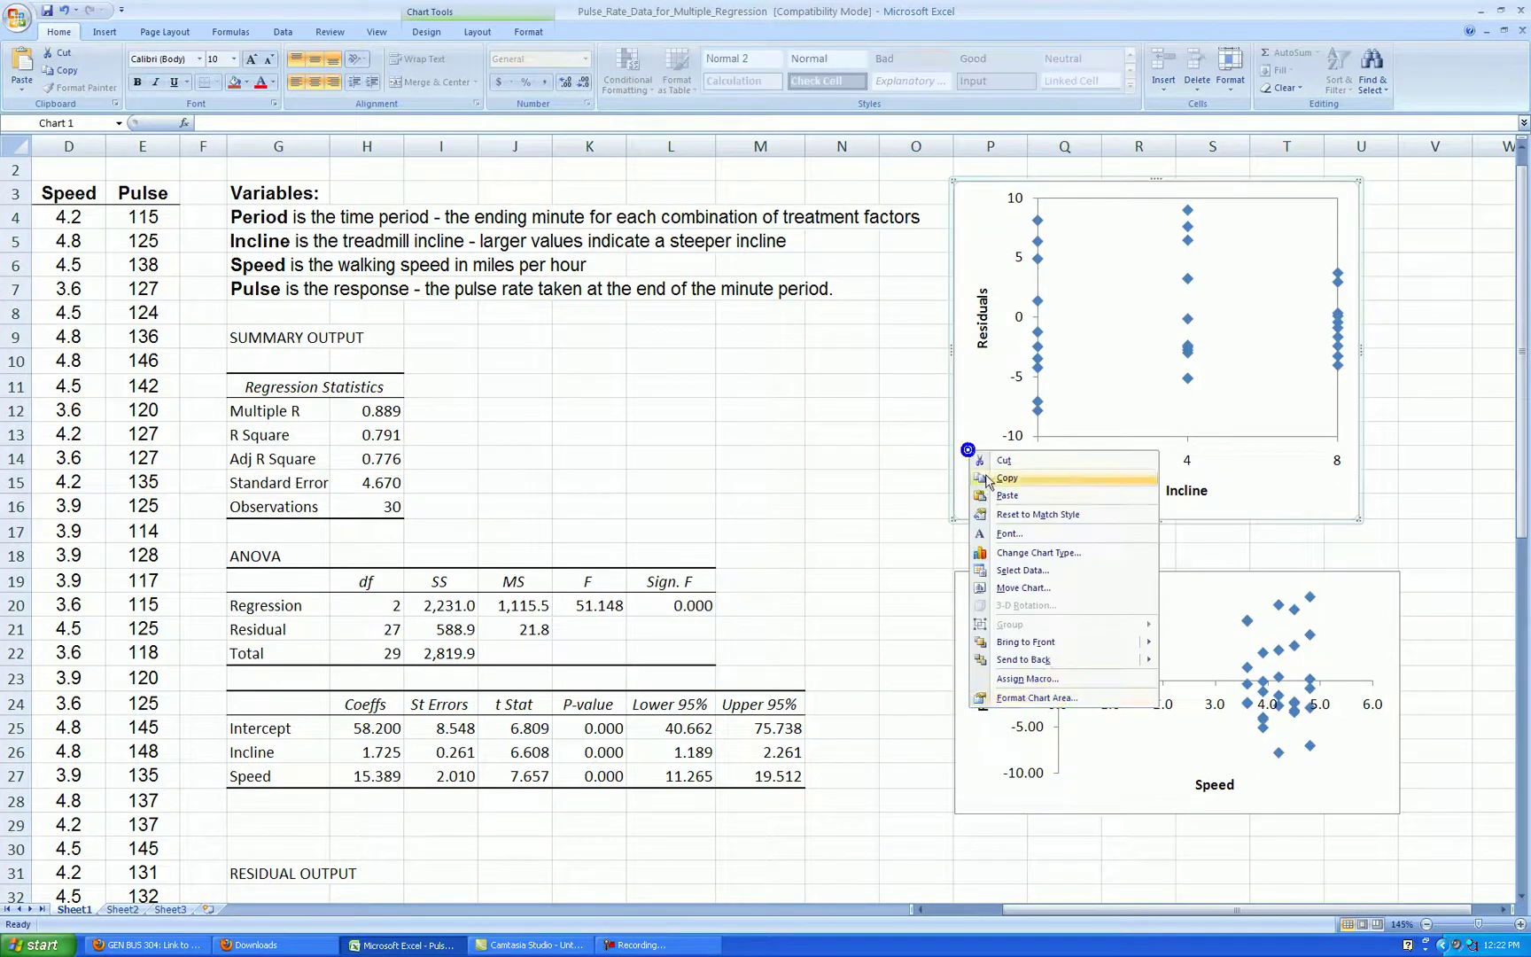
click(1044, 687)
click(648, 309)
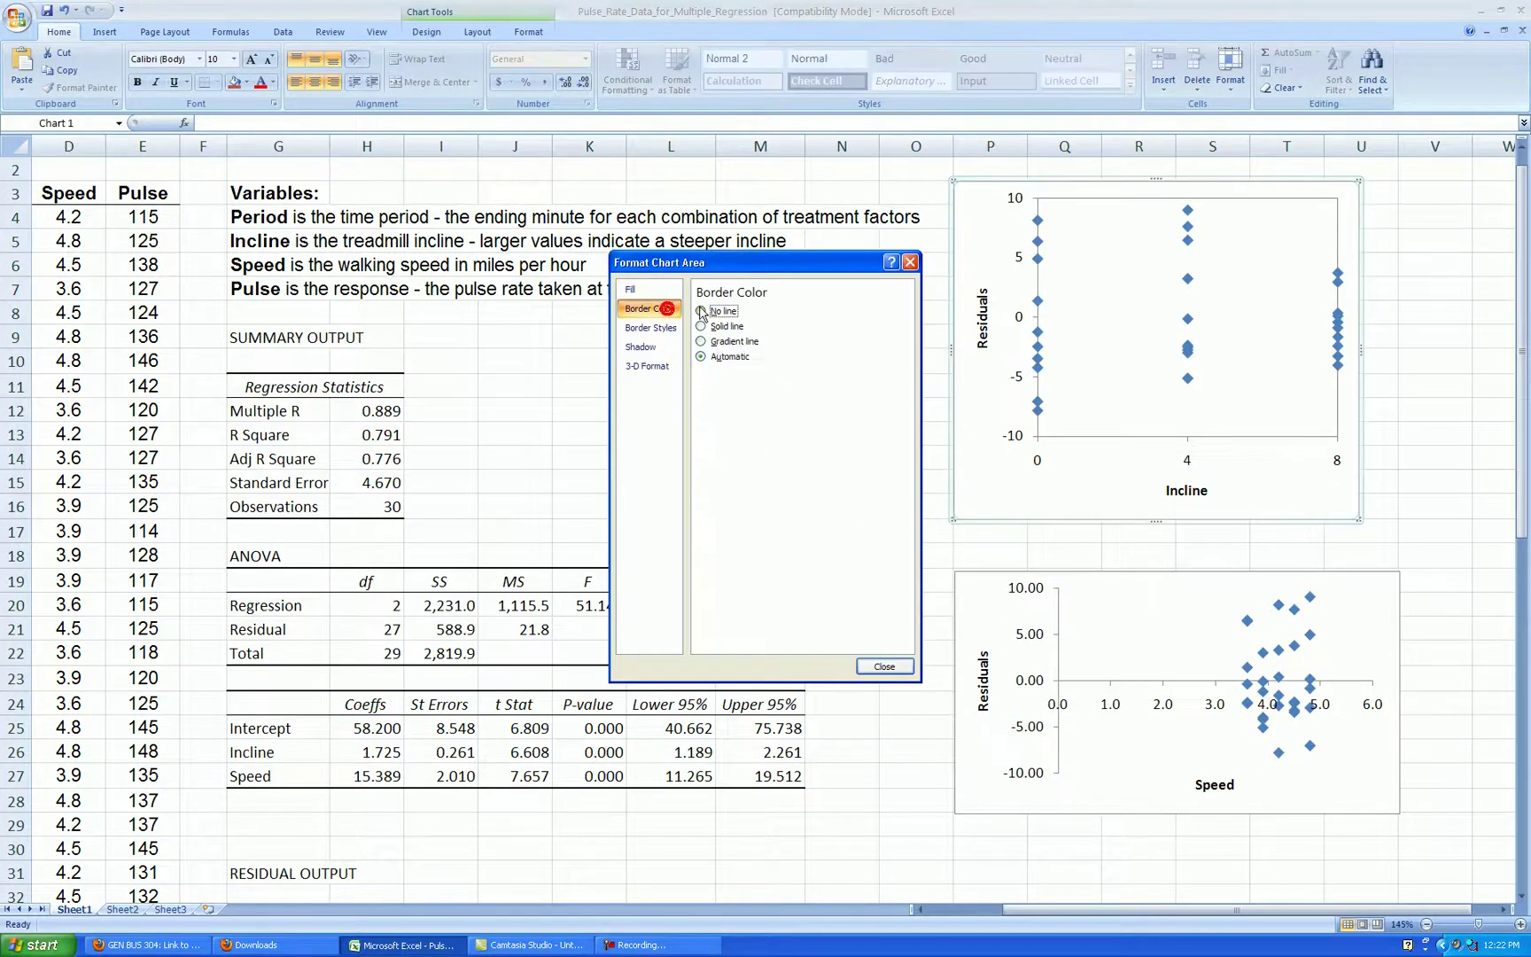
click(714, 311)
click(883, 667)
click(867, 578)
Delete the Residuals axis title and put a bold 'Residuals' label in P2.
click(983, 348)
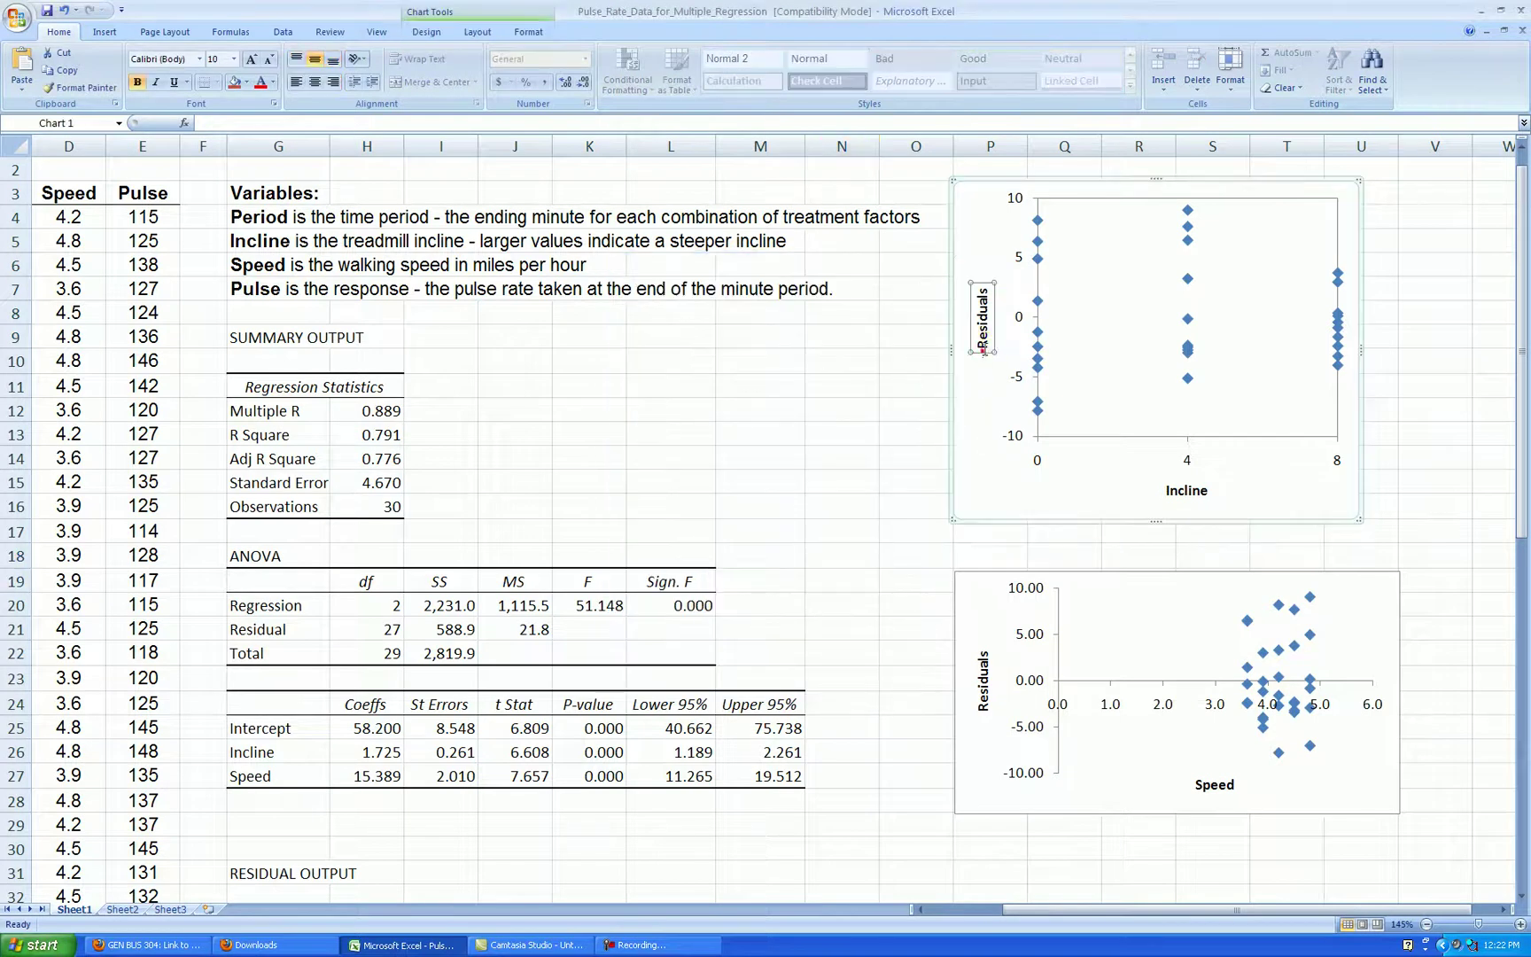
key(Delete)
click(996, 165)
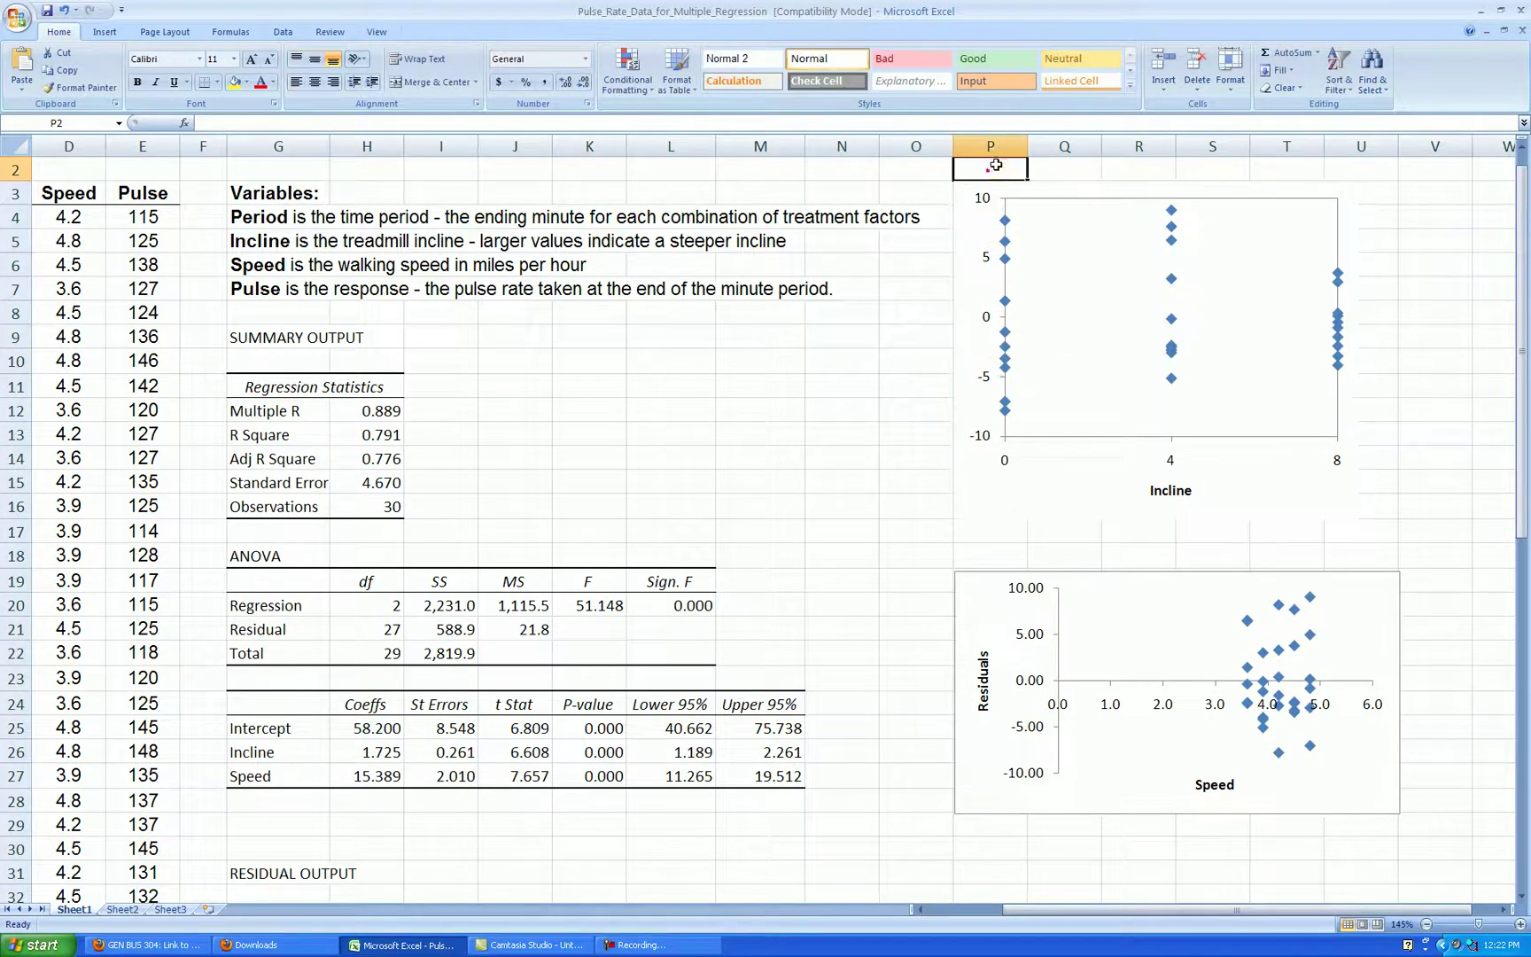
text(Residuals)
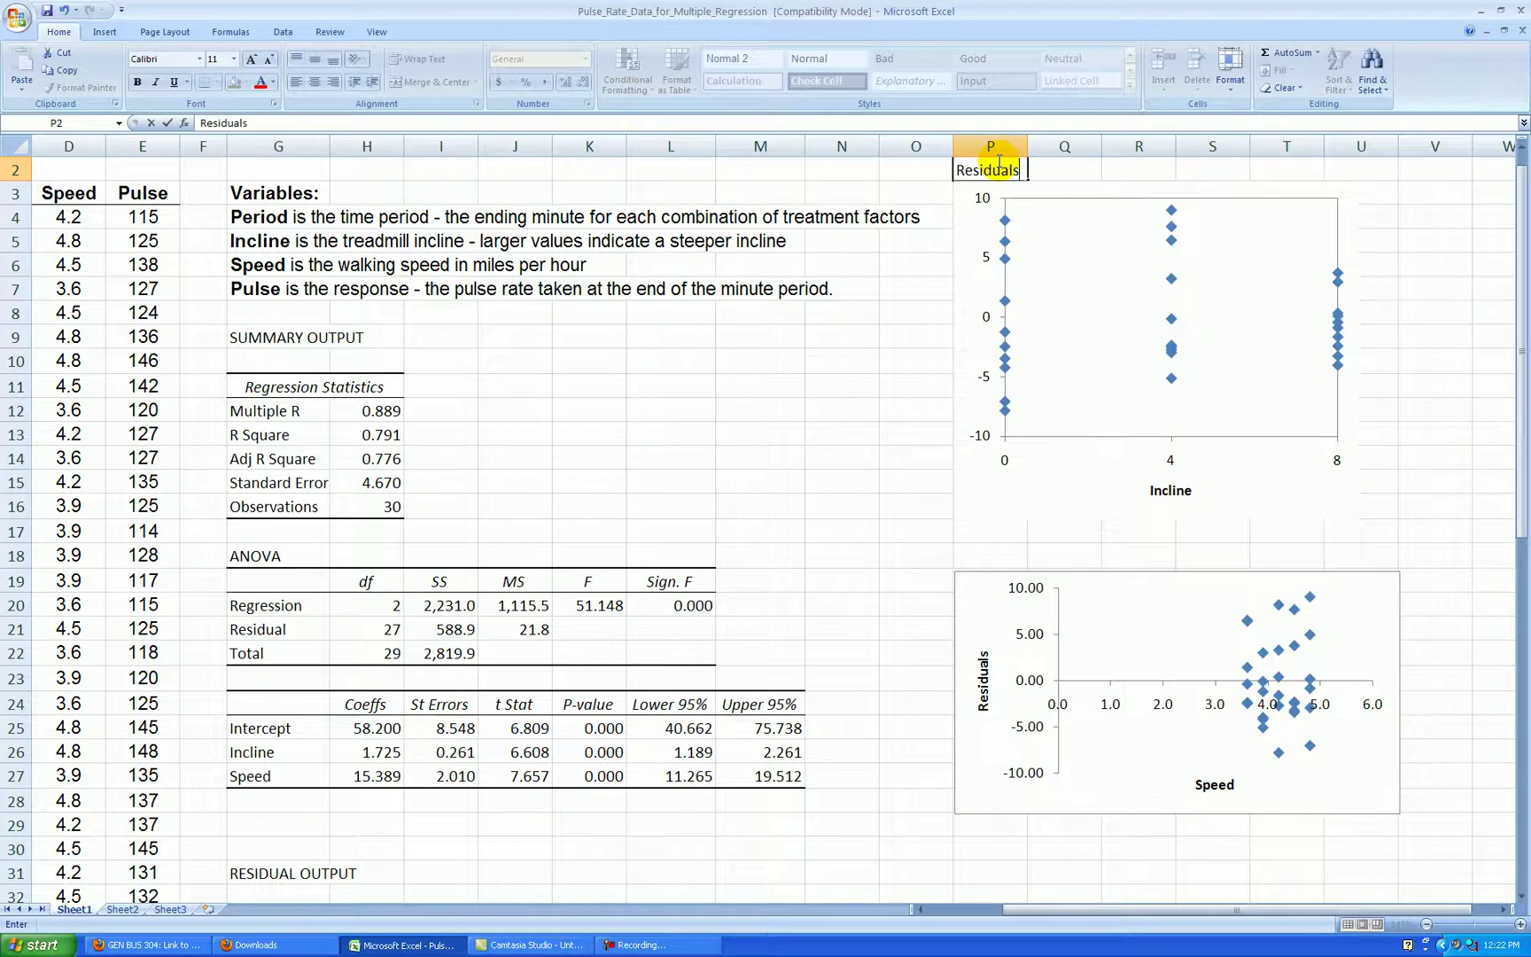
key(Return)
click(1002, 172)
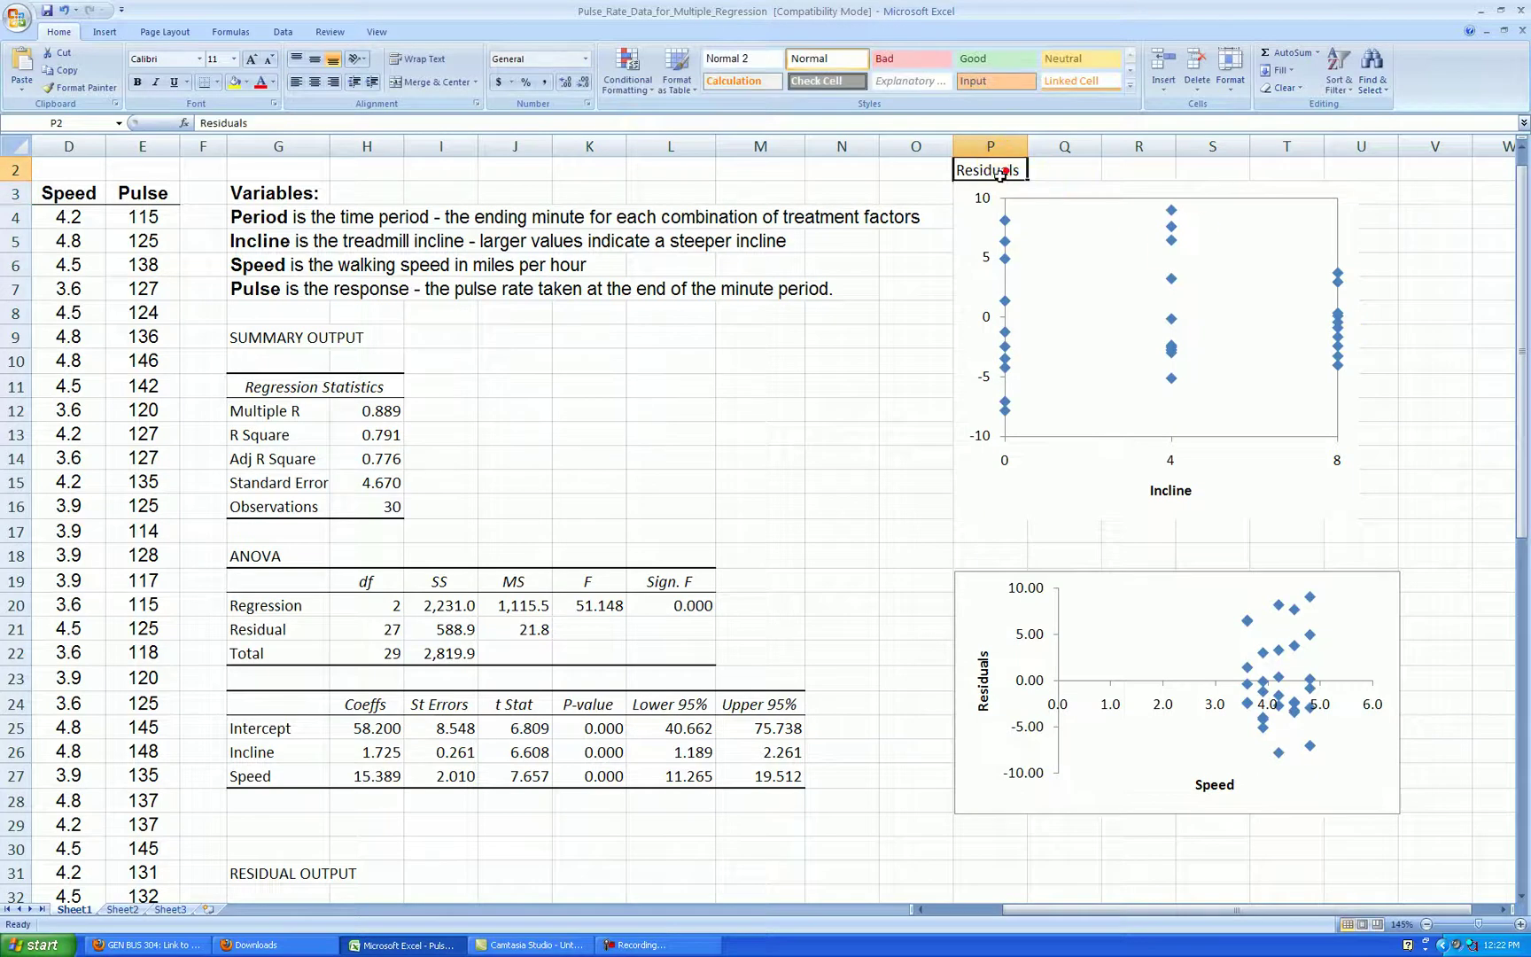
click(157, 82)
Narrow the Incline chart and set its chart area border to No line.
click(1359, 341)
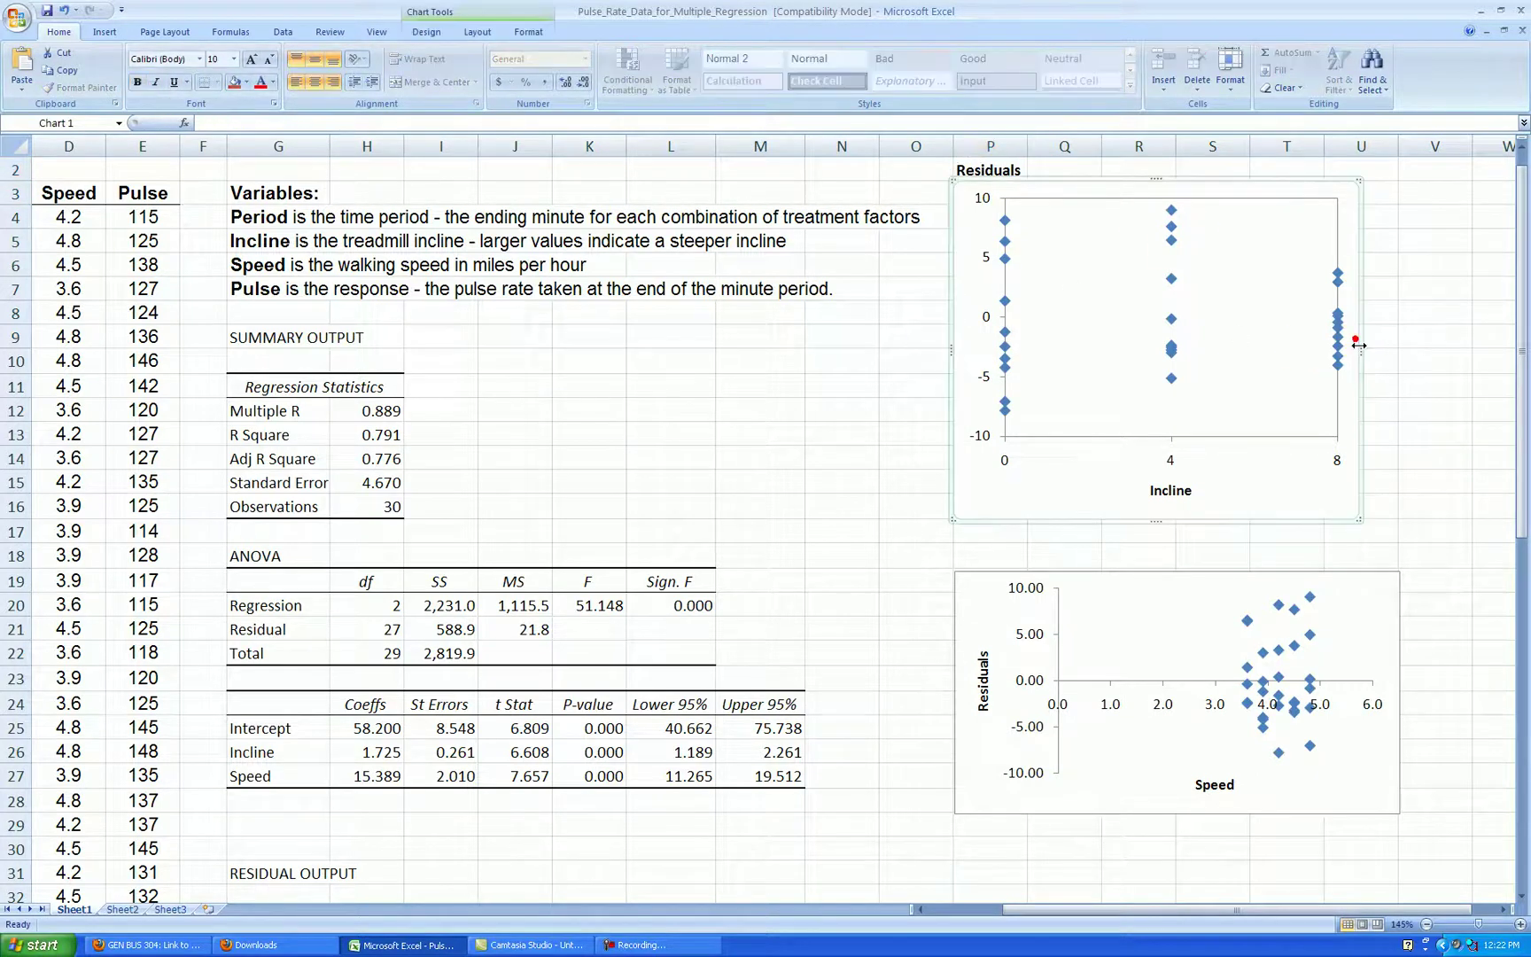
drag(1327, 351, 1329, 351)
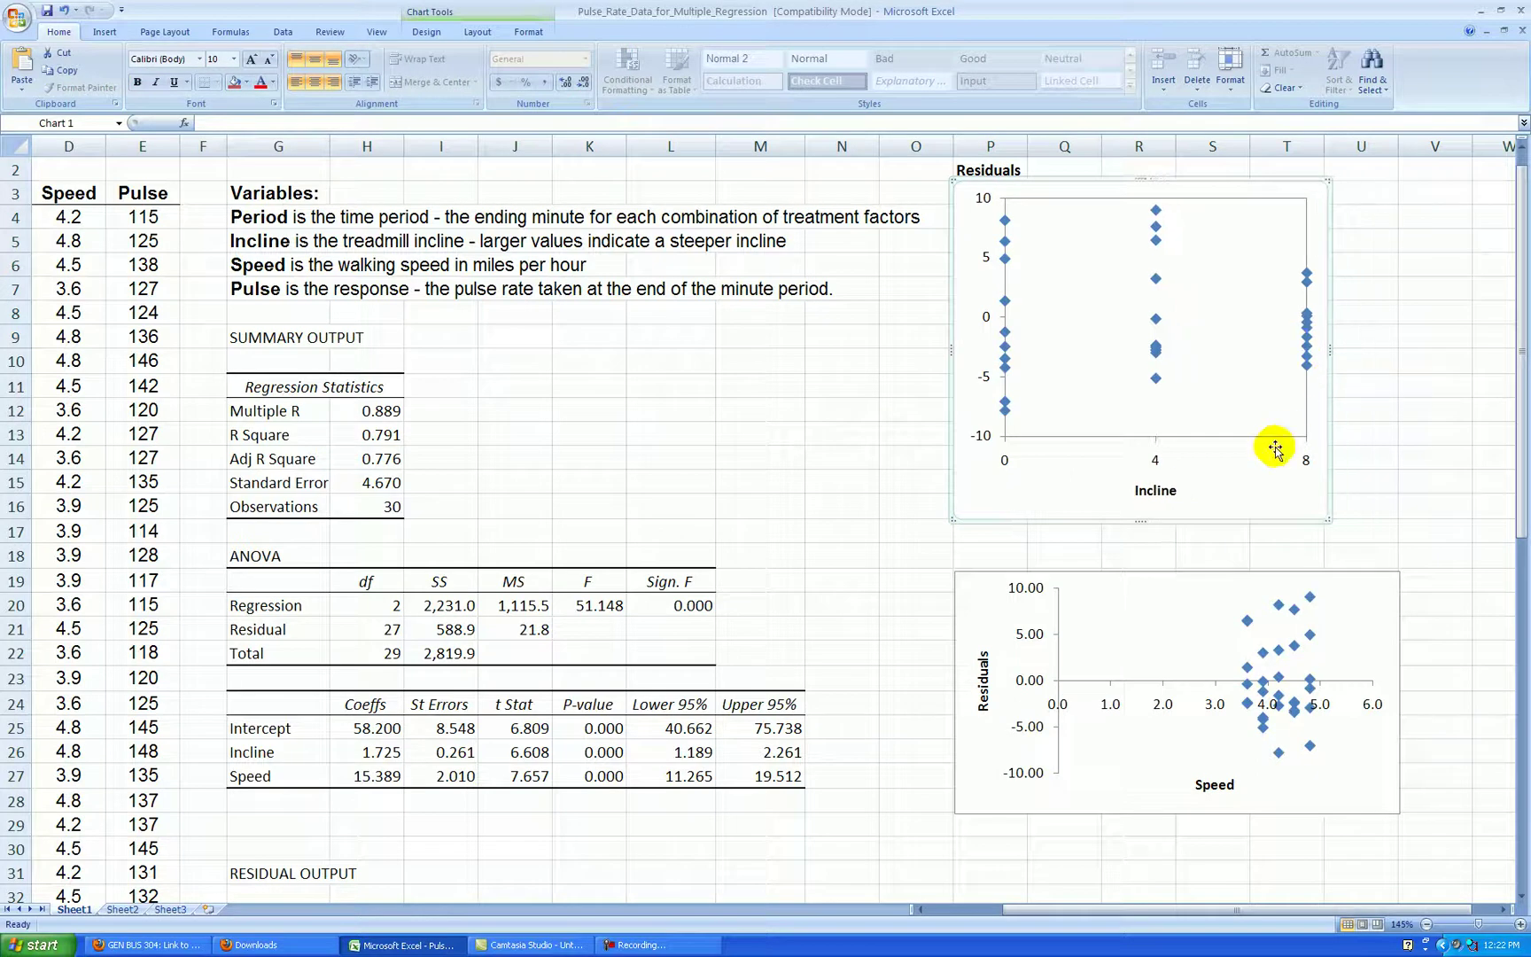
right_click(1308, 489)
click(1374, 736)
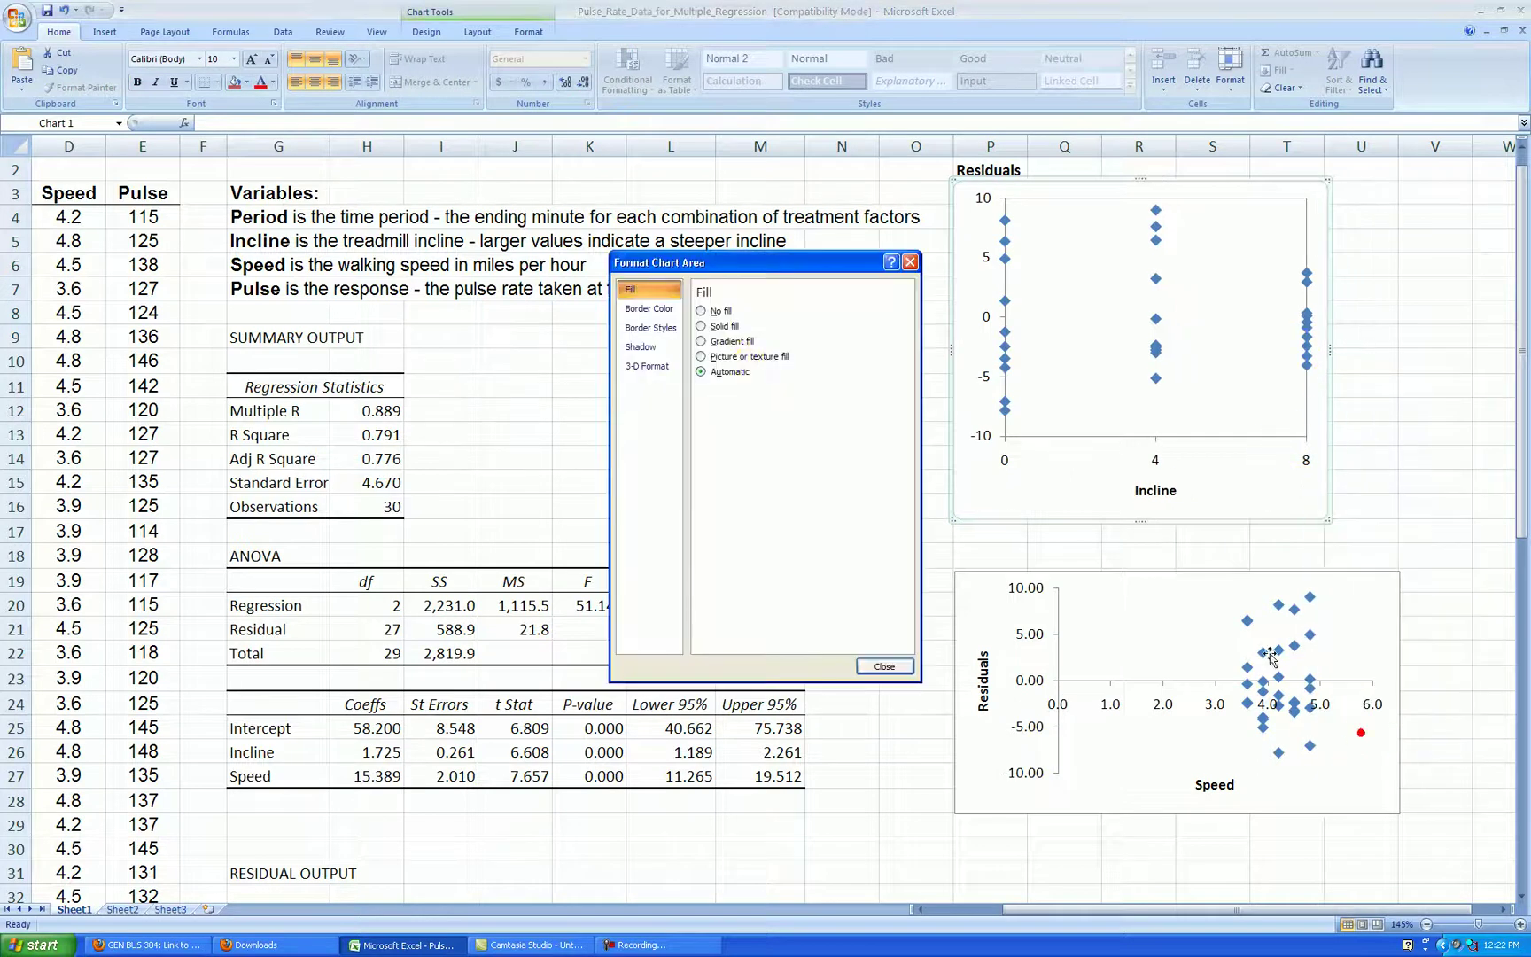
click(649, 309)
click(702, 325)
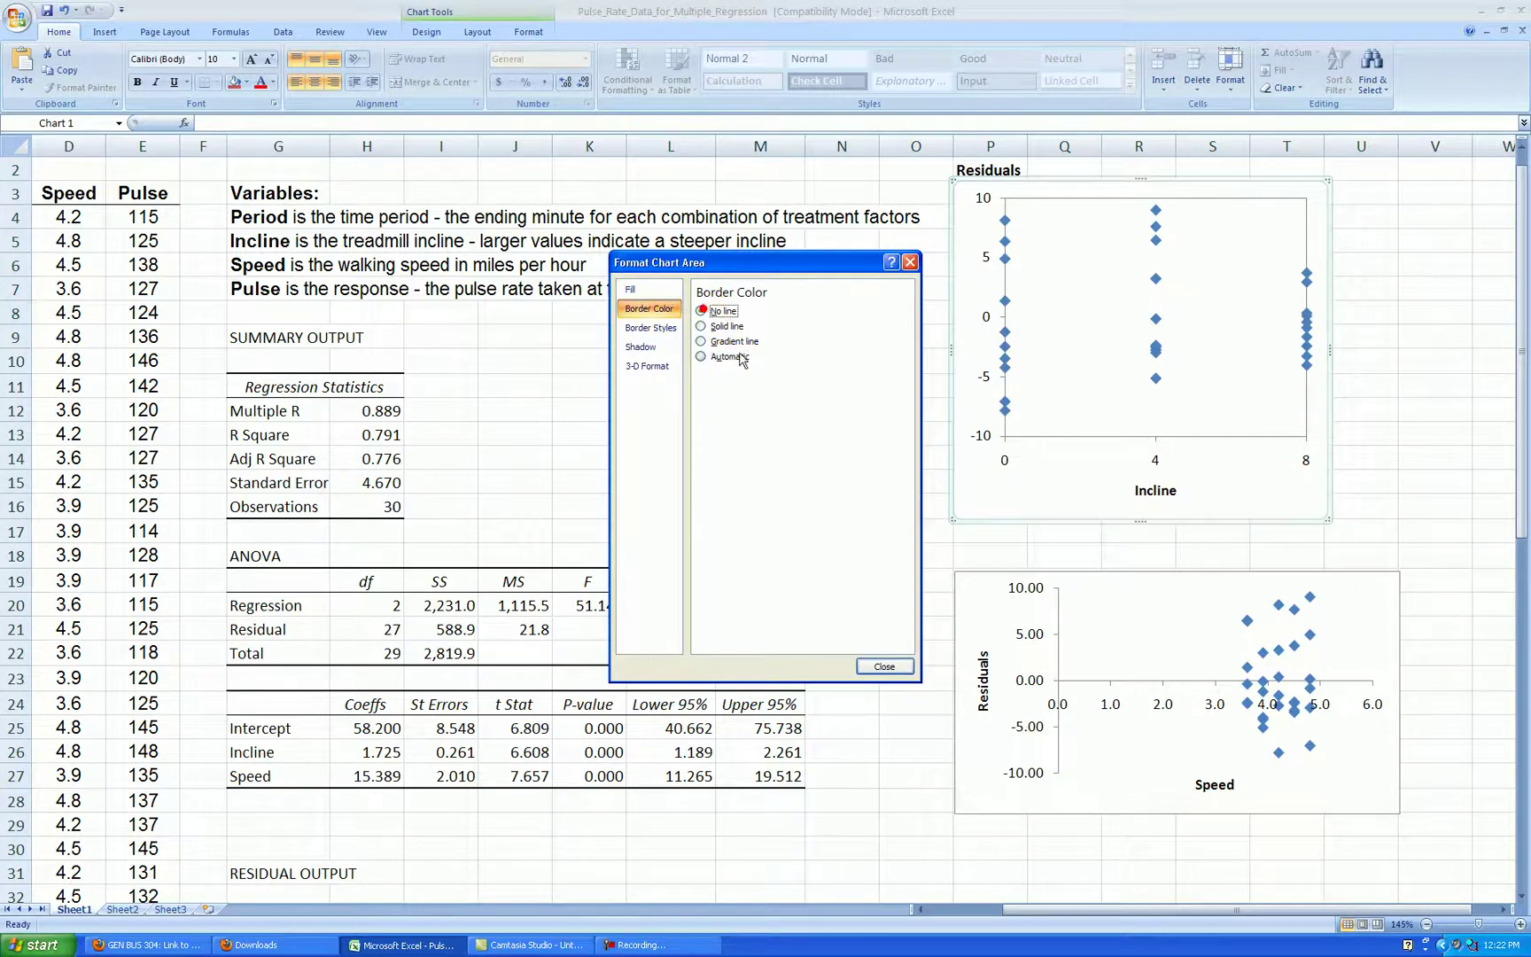
click(883, 665)
click(877, 533)
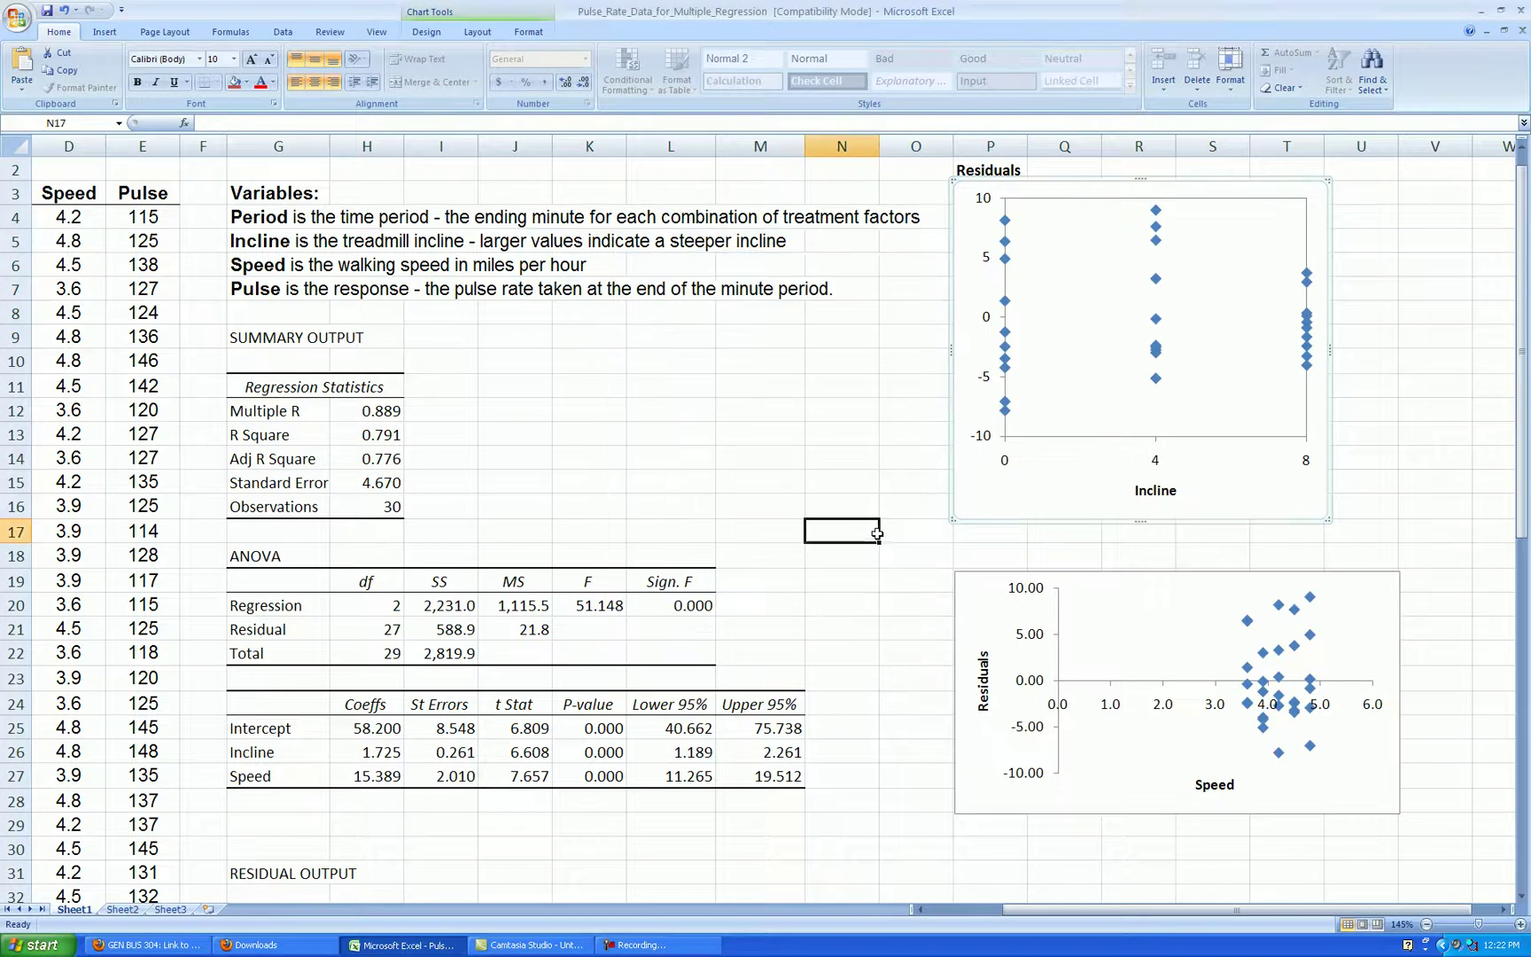
Make the Incline chart taller and adjust the Speed chart's size.
click(1229, 498)
drag(1143, 523, 1178, 525)
click(1211, 581)
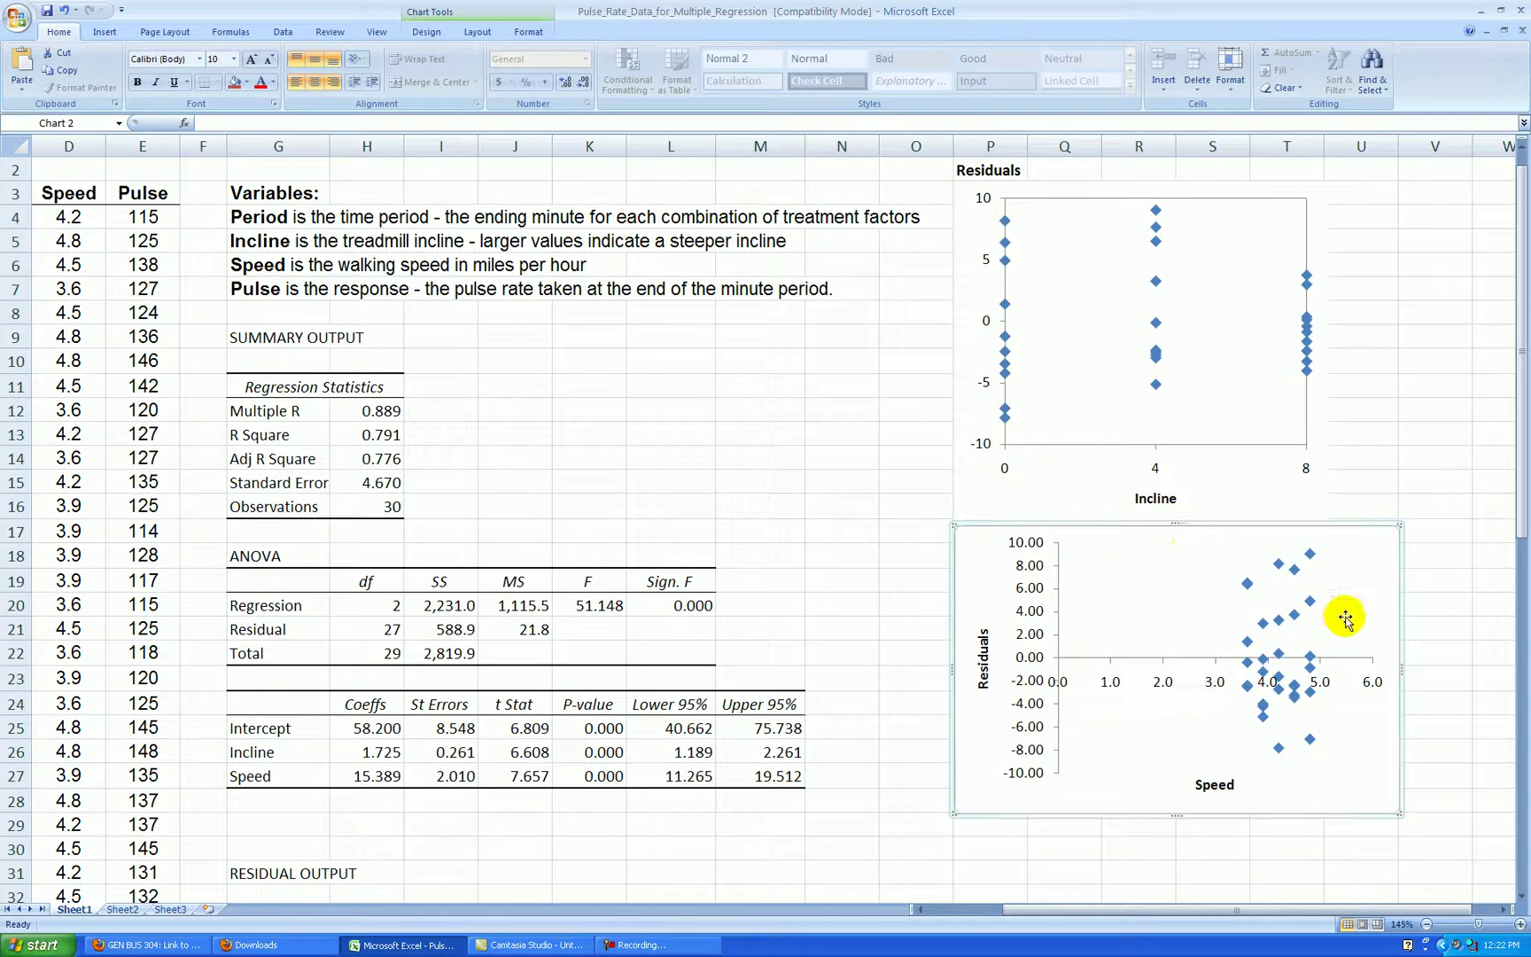
drag(1330, 661, 1329, 660)
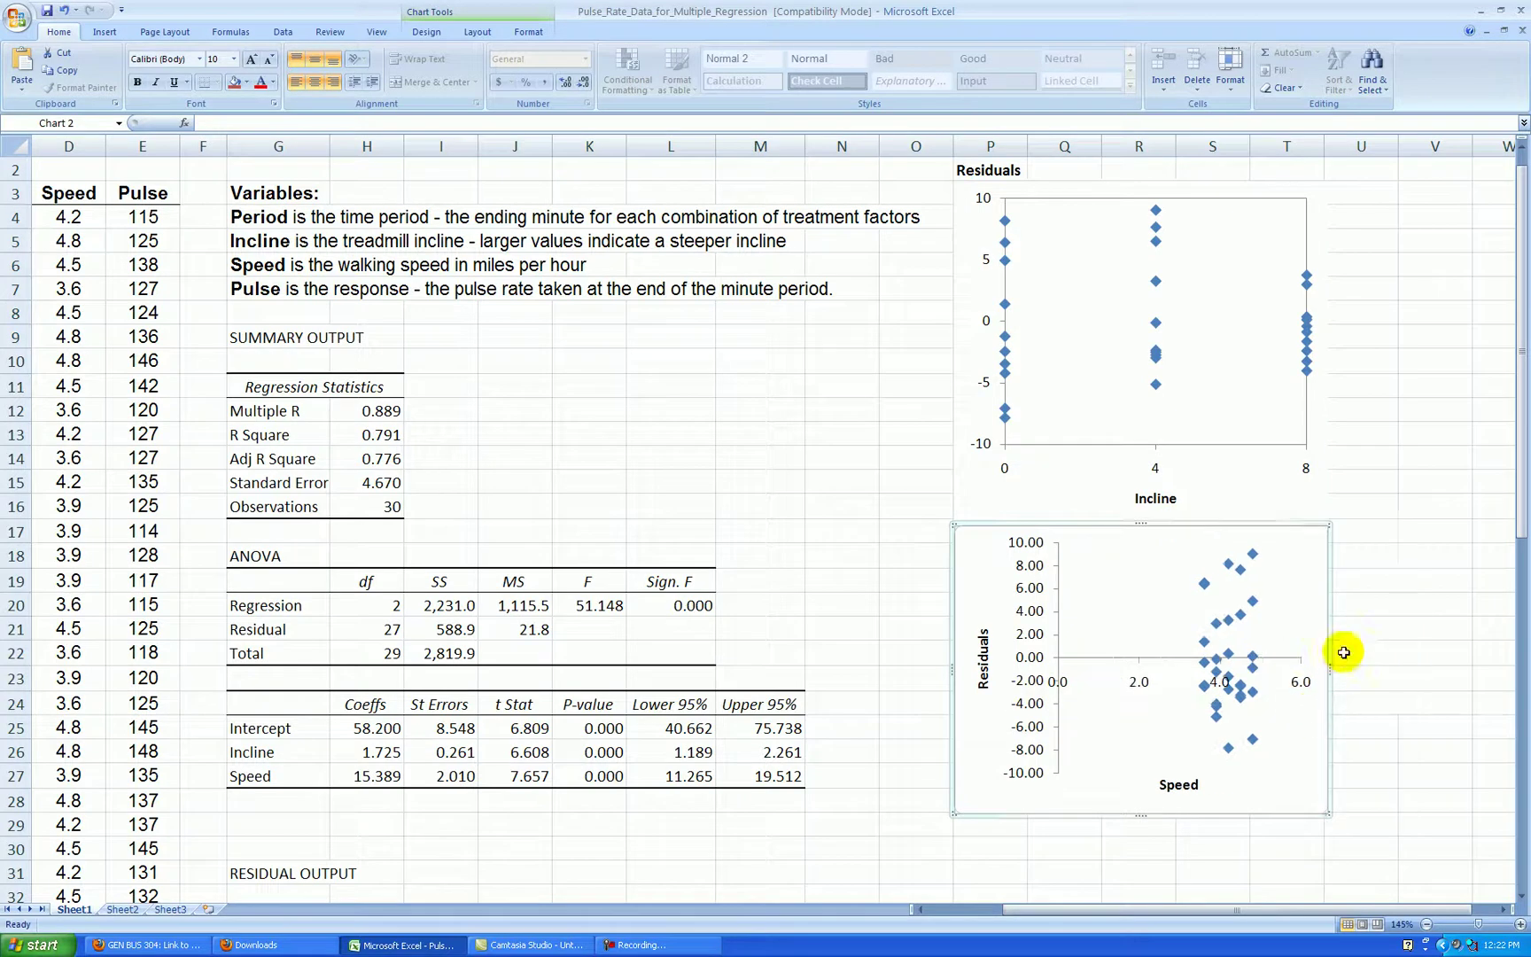
click(1338, 631)
scroll(1338, 631, down, 3)
Fix the Speed chart's vertical axis from -10 to 10 with major unit 5.
right_click(1033, 448)
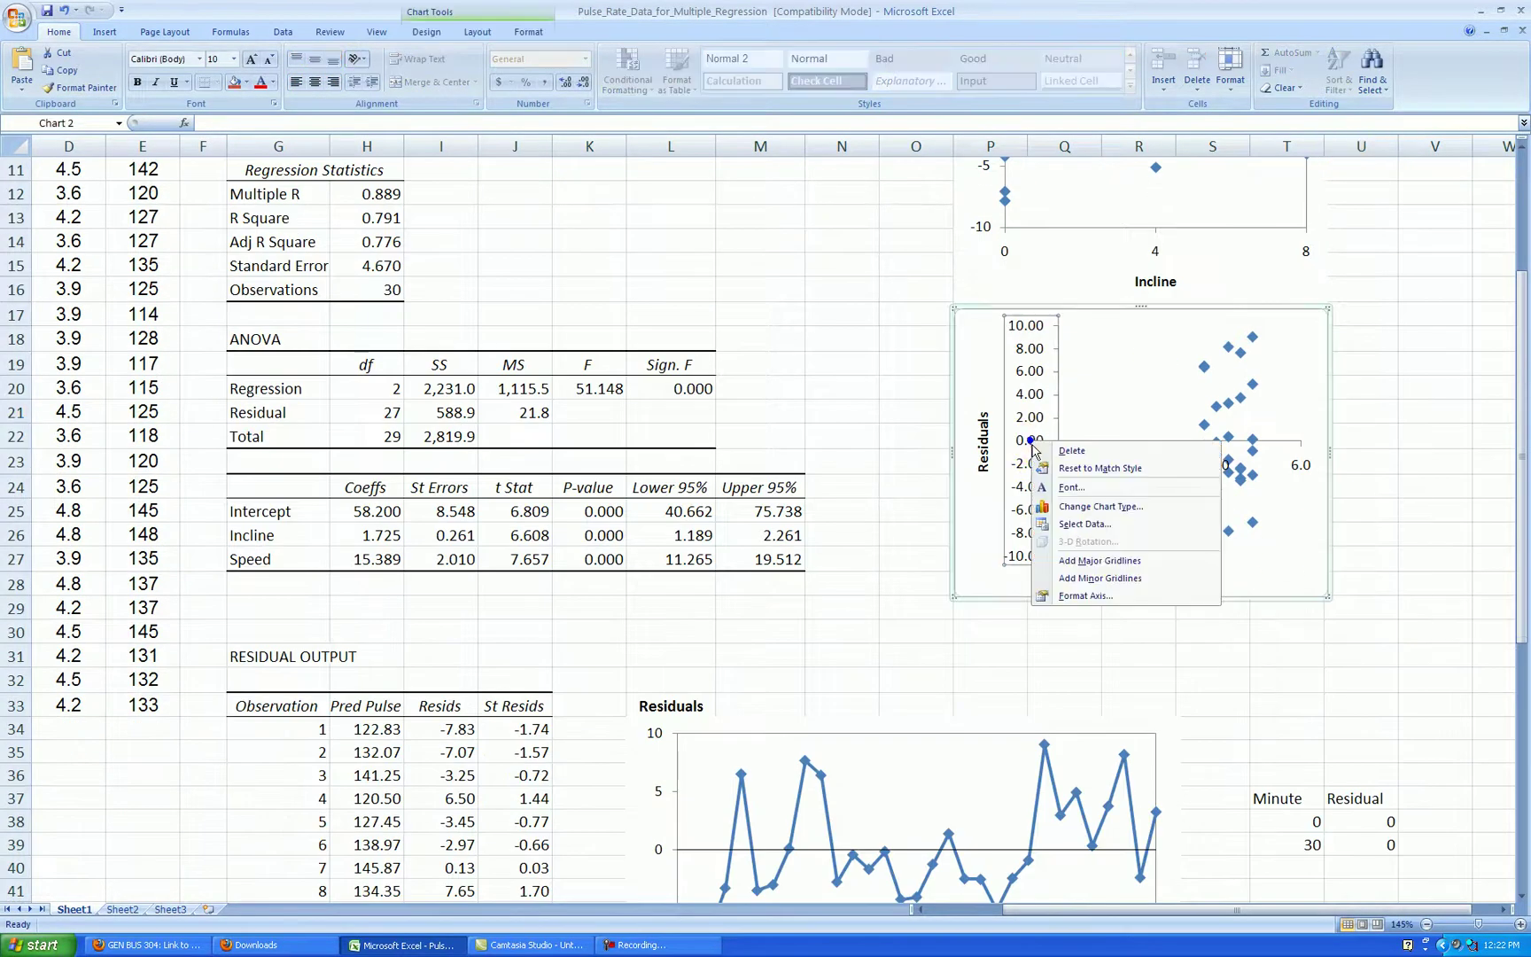
click(1090, 587)
click(792, 310)
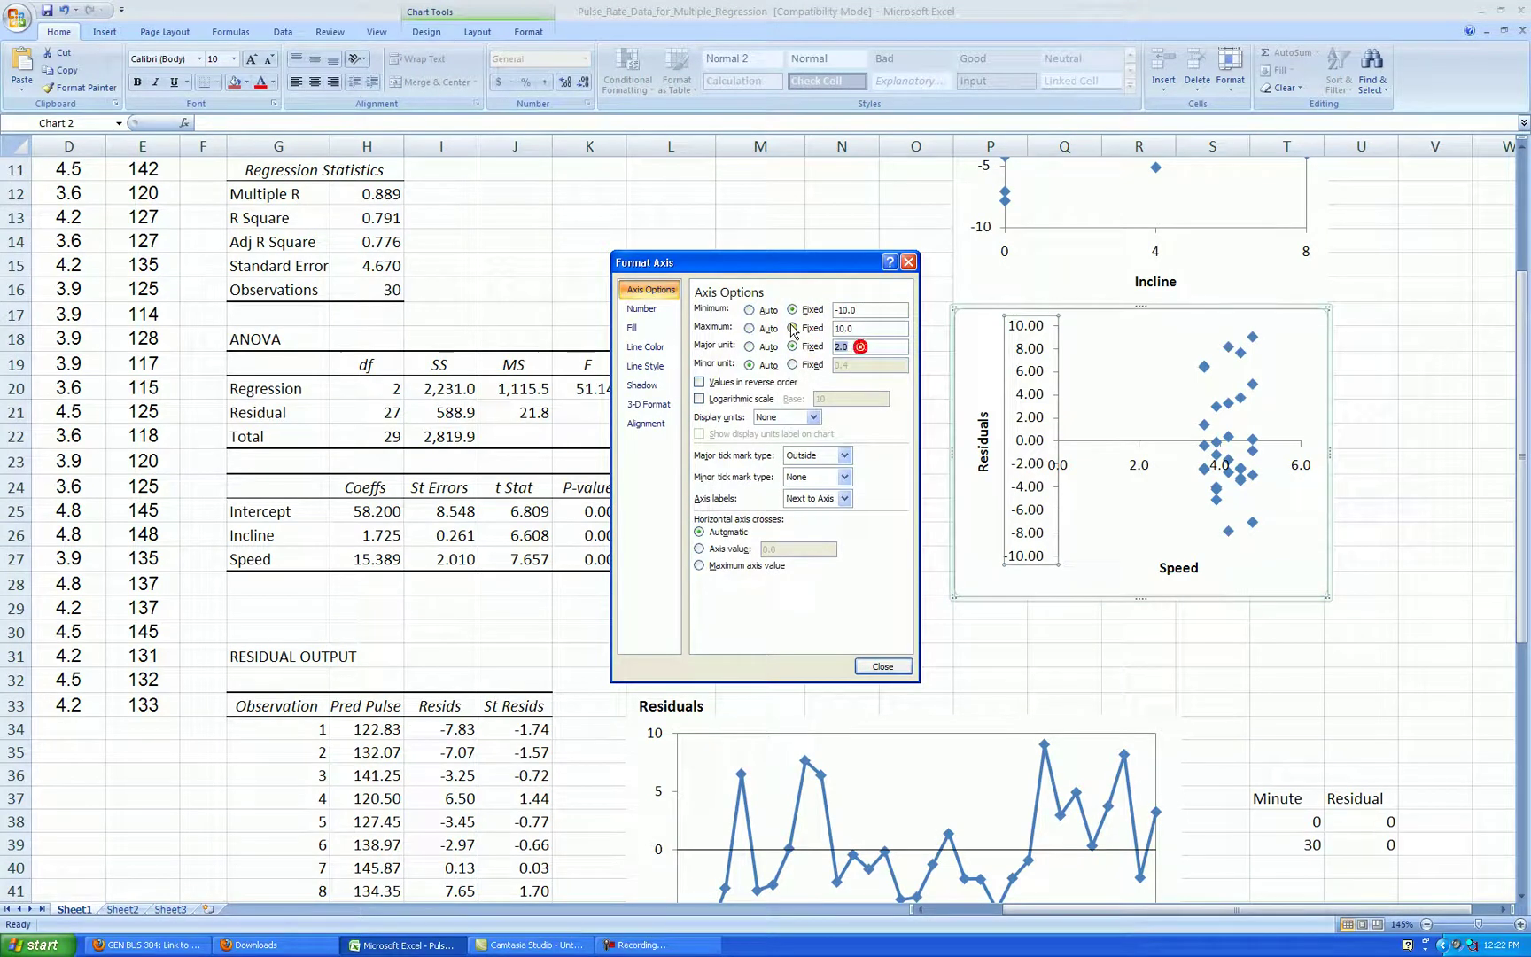
click(642, 308)
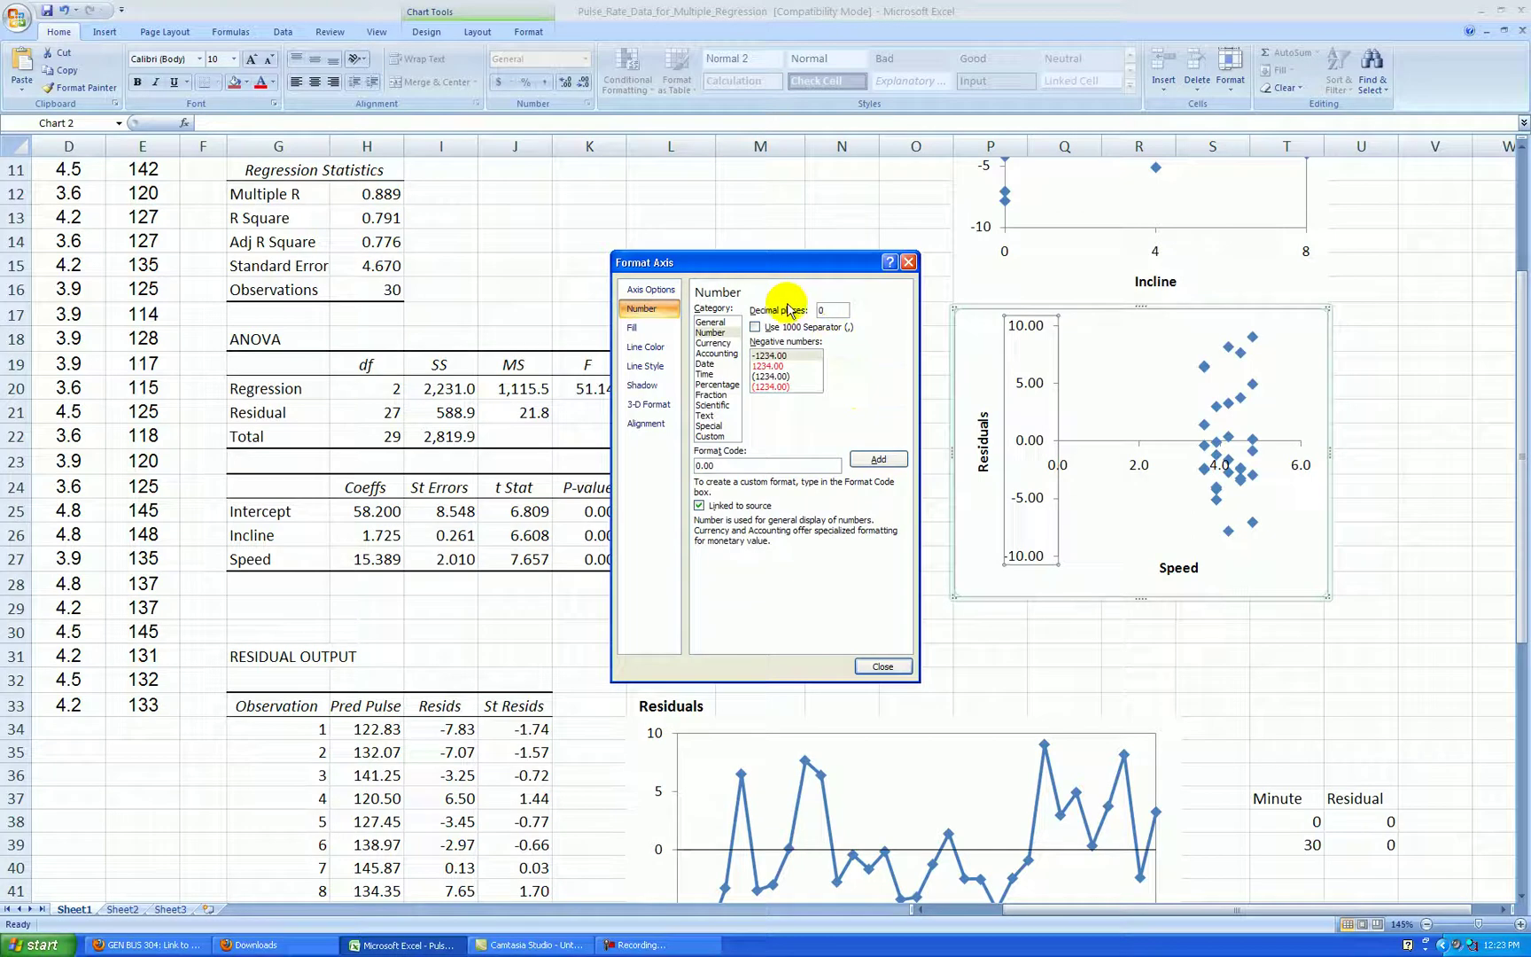
click(650, 289)
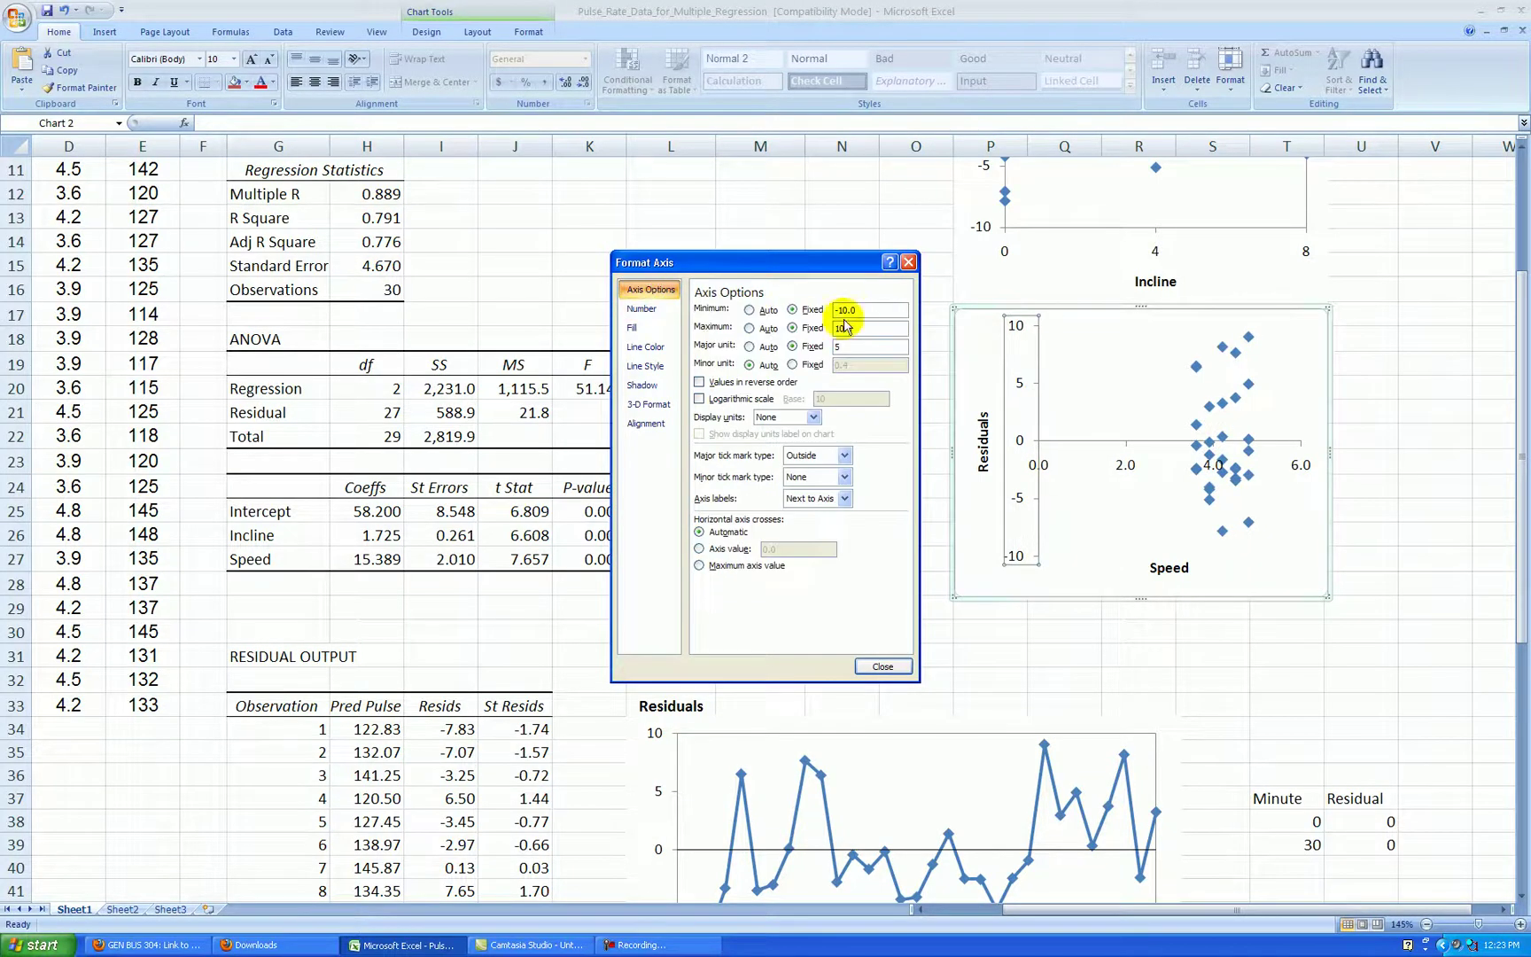
click(877, 666)
click(1054, 642)
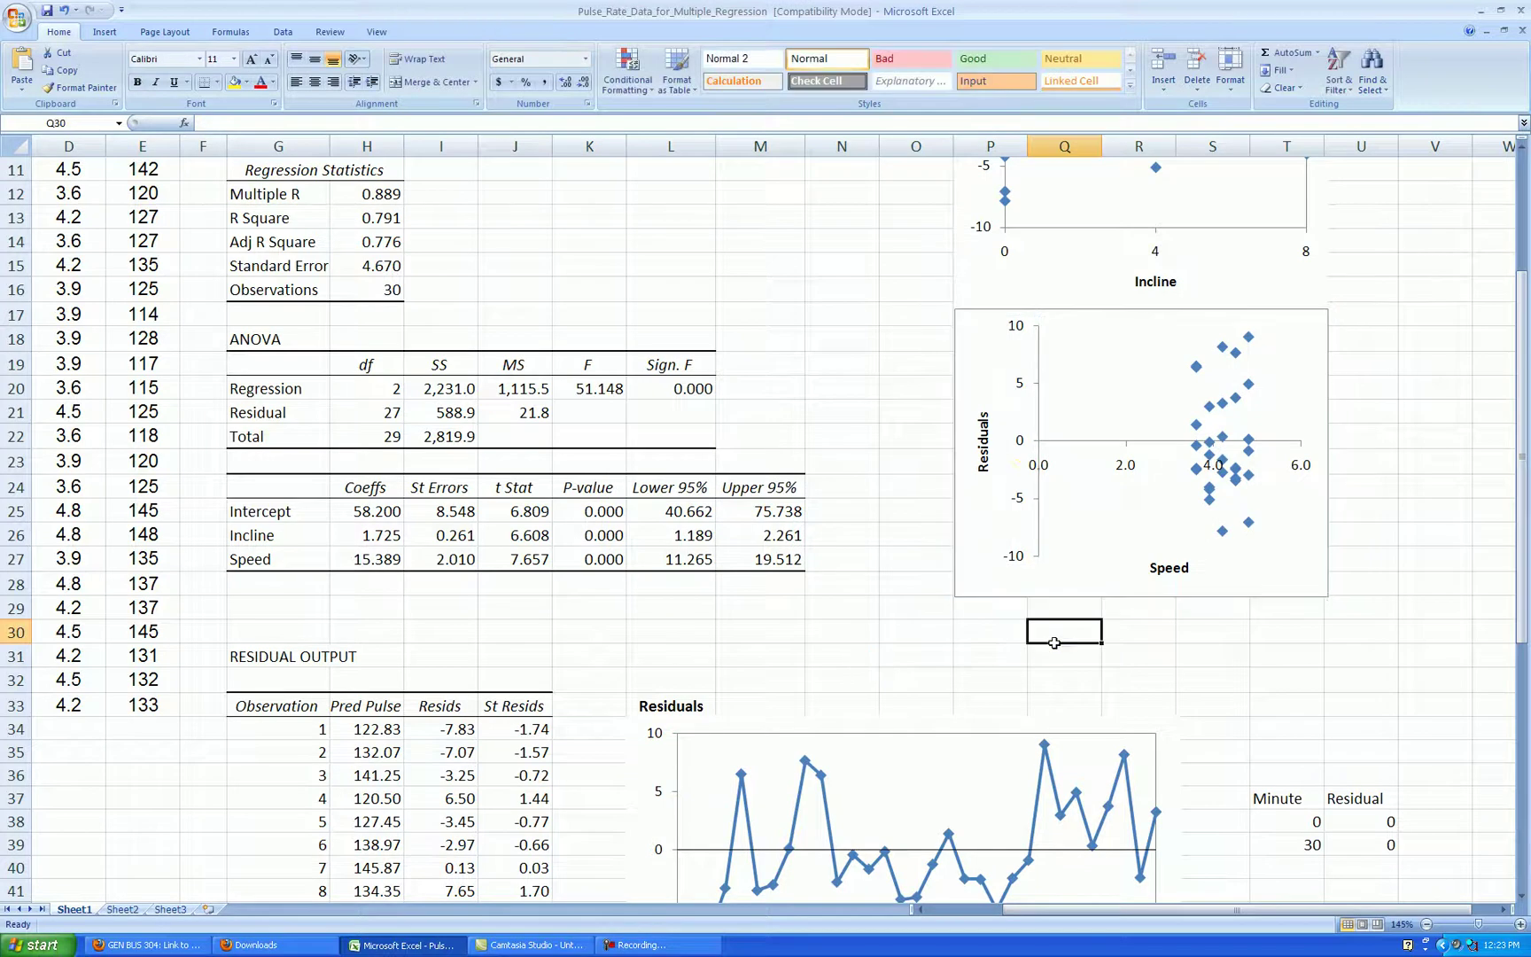
Make the Speed chart's horizontal axis cross the vertical axis at -10.
right_click(1033, 448)
click(1059, 620)
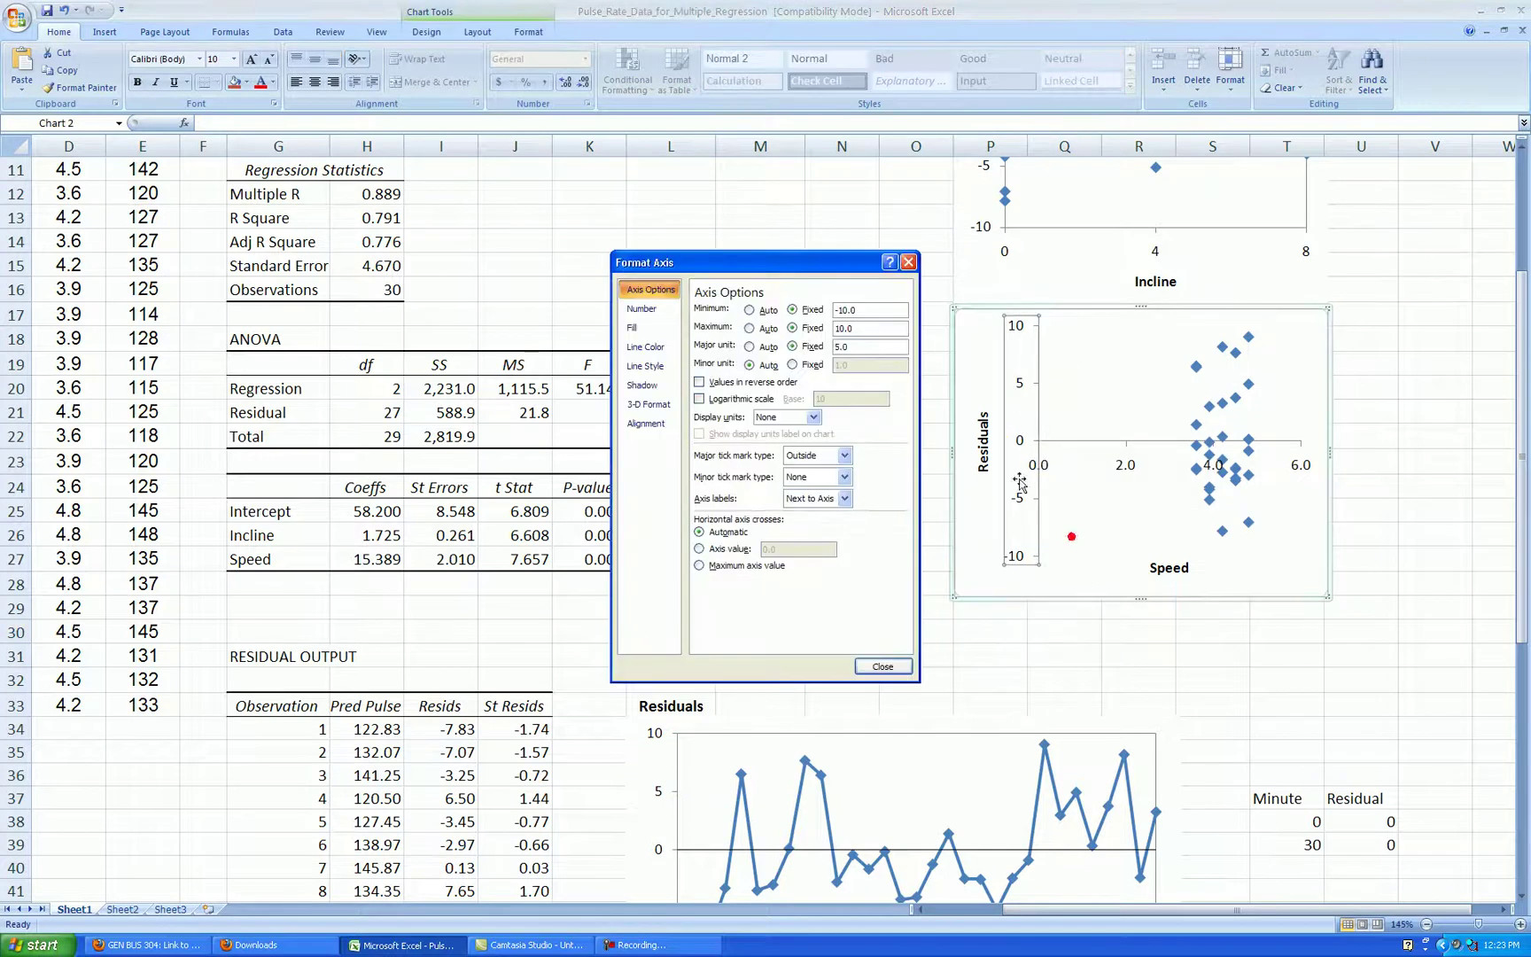
click(722, 550)
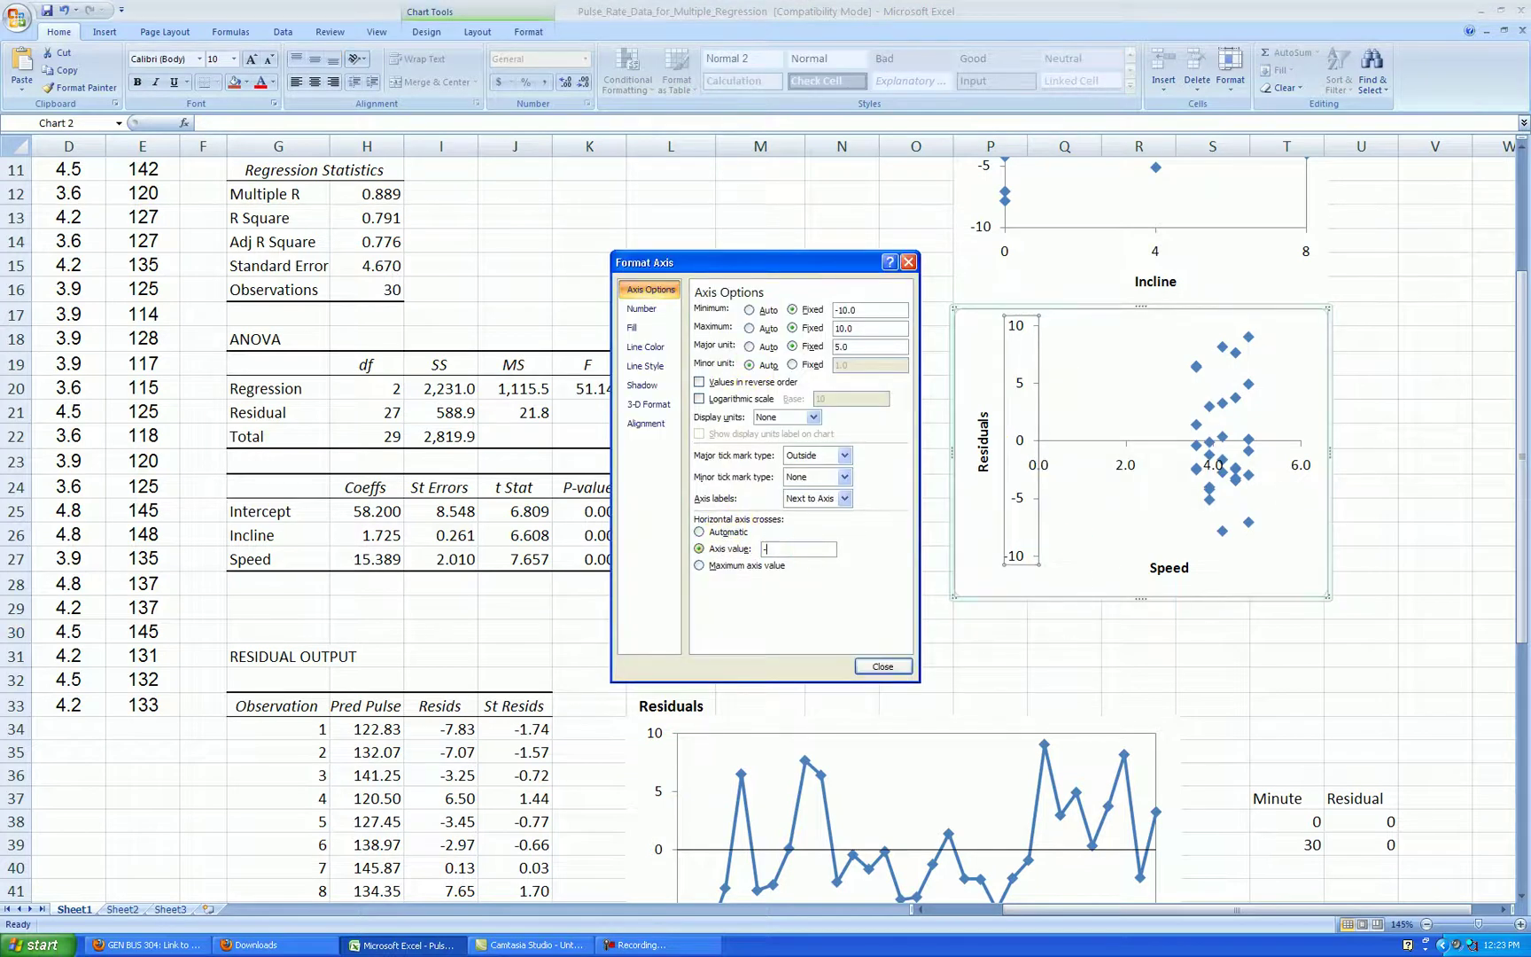
click(881, 667)
click(1312, 633)
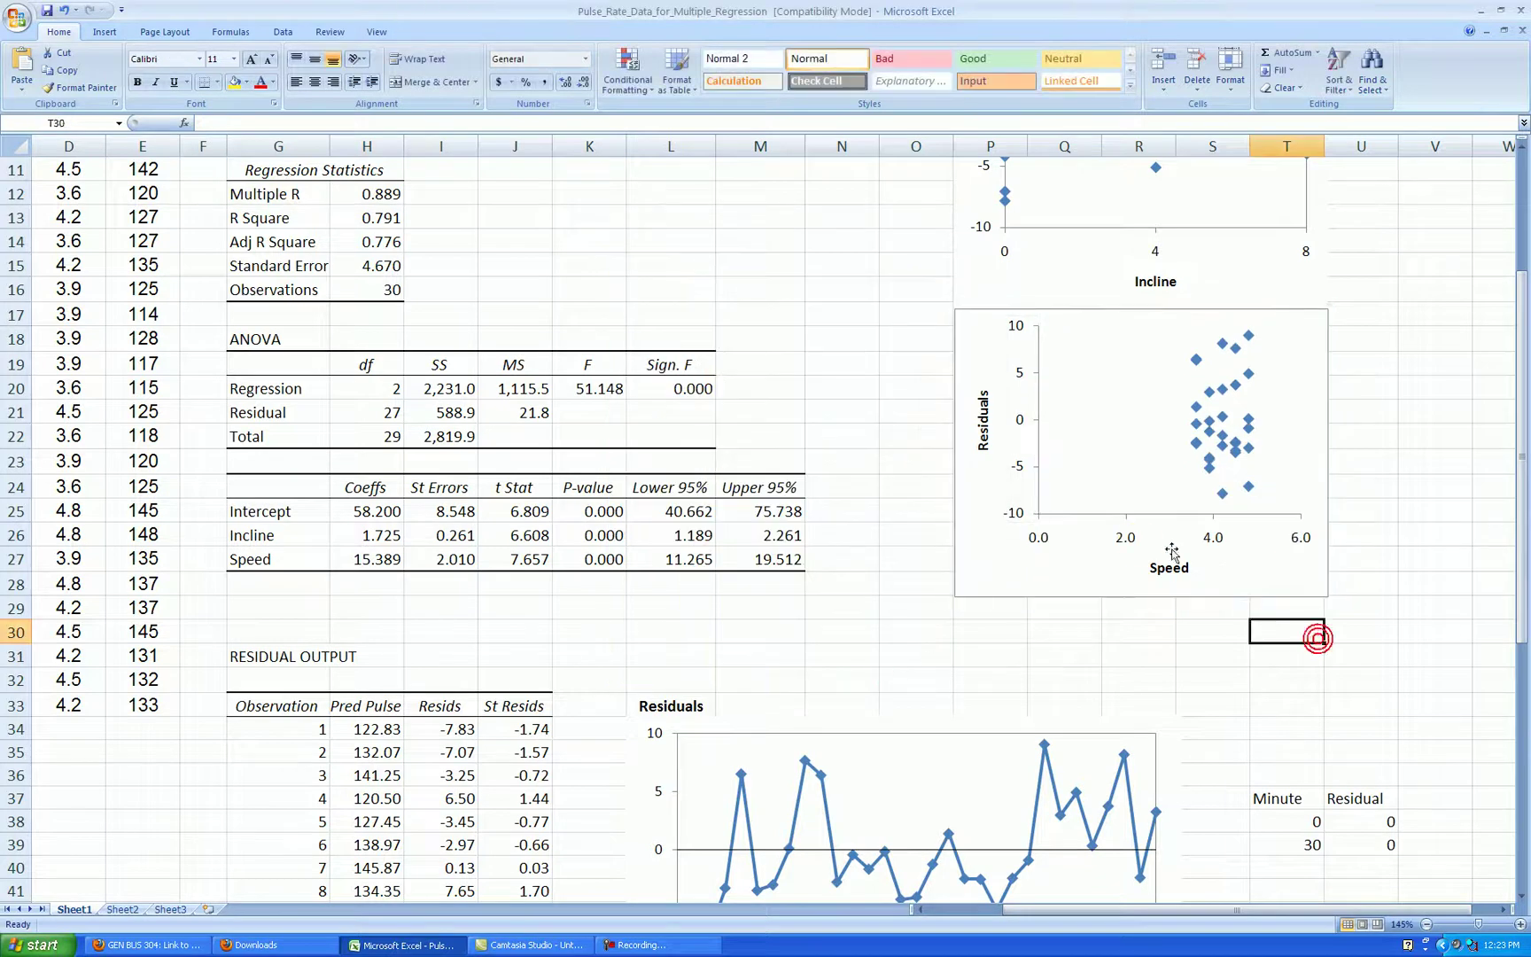
Fix the Speed axis at minimum 3.6, maximum 4.8 and major unit 0.3.
right_click(1128, 545)
click(1197, 687)
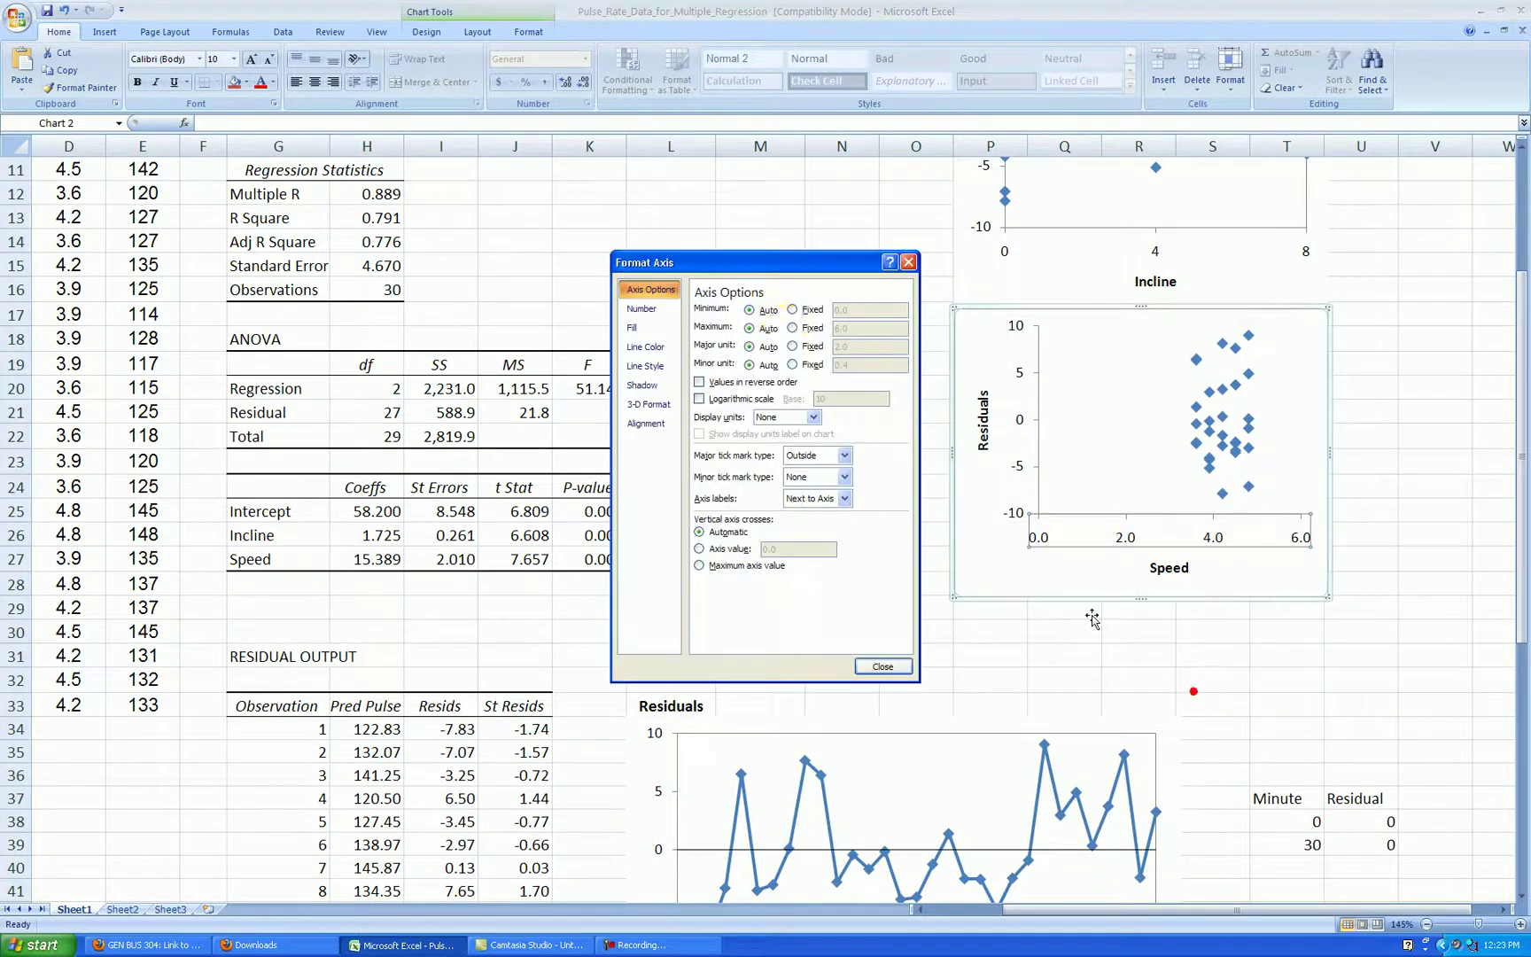
click(792, 329)
click(793, 310)
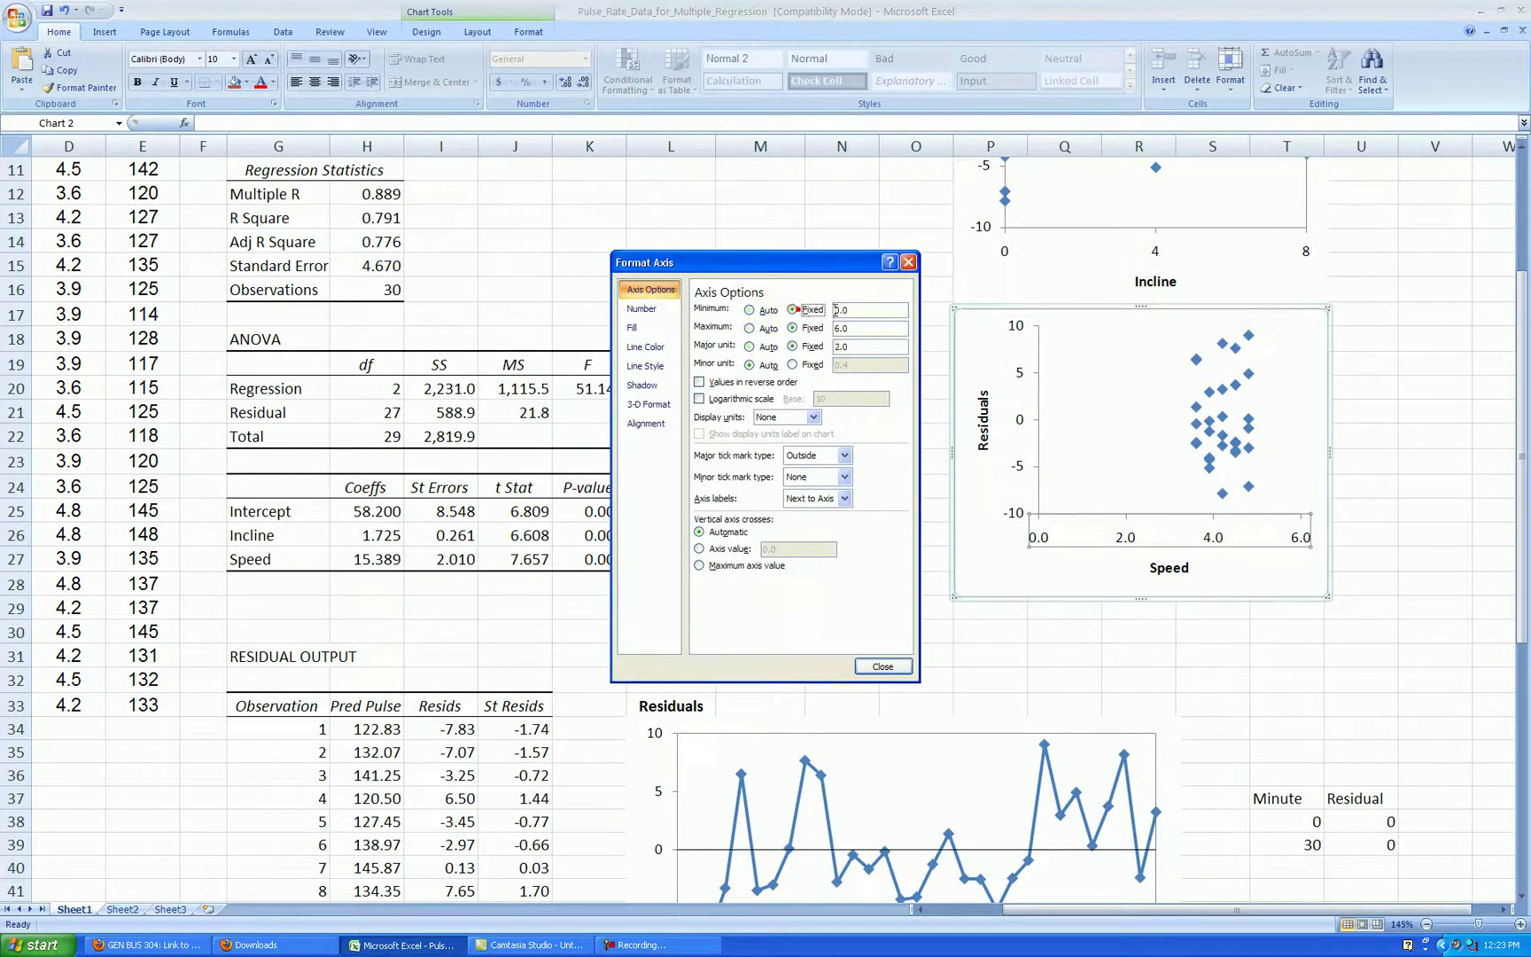
text(3.6)
key(Tab)
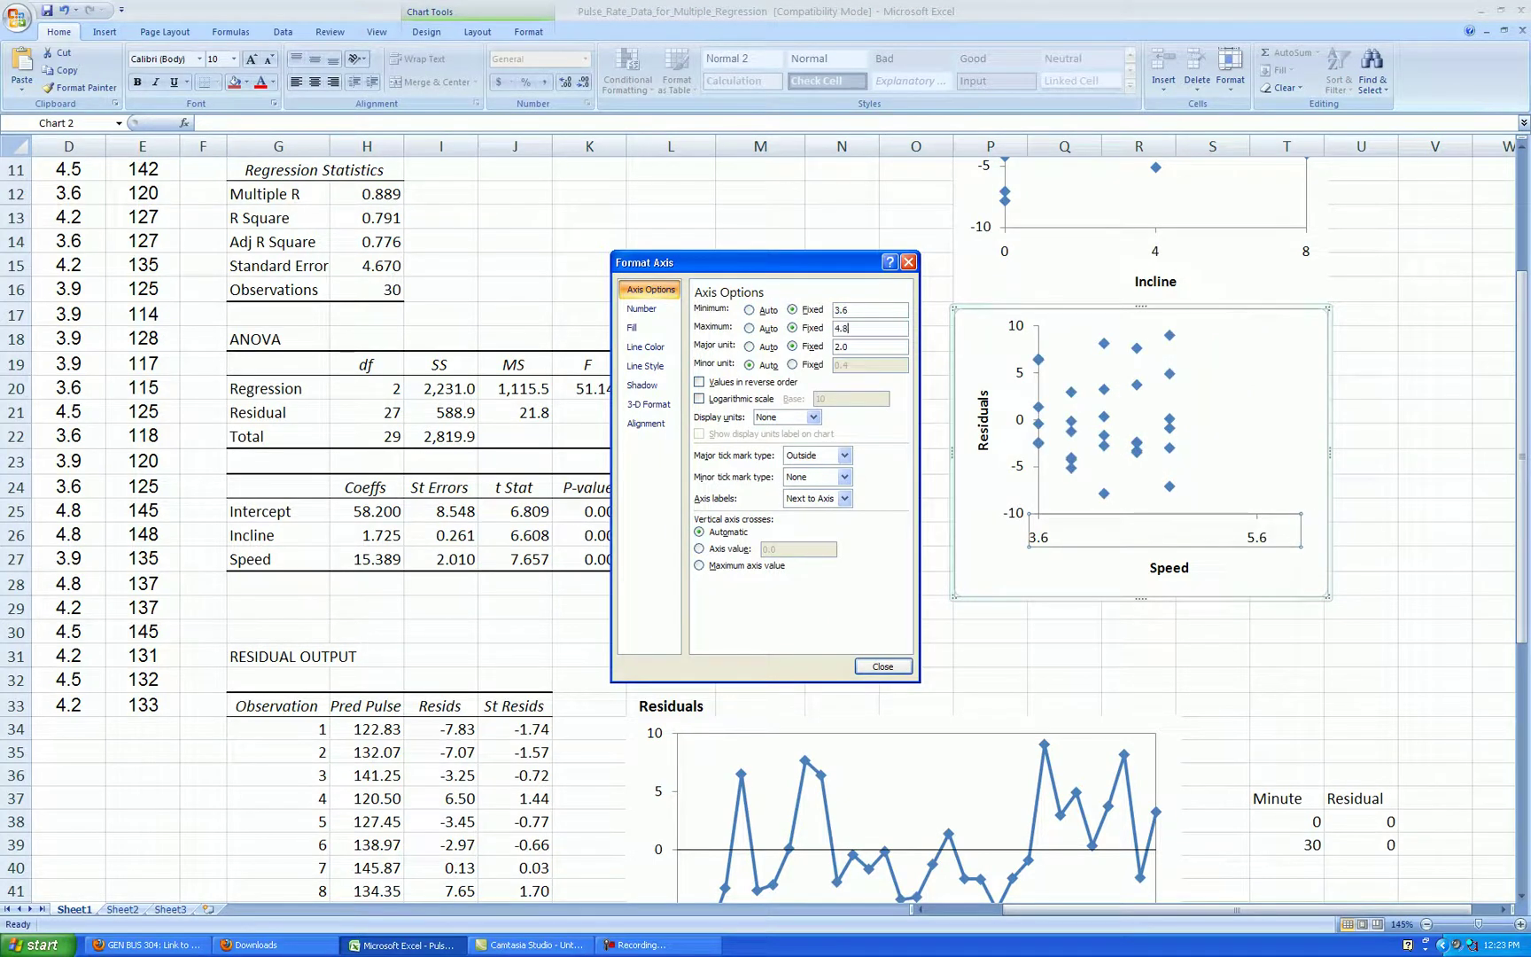
key(Tab)
key(Tab)
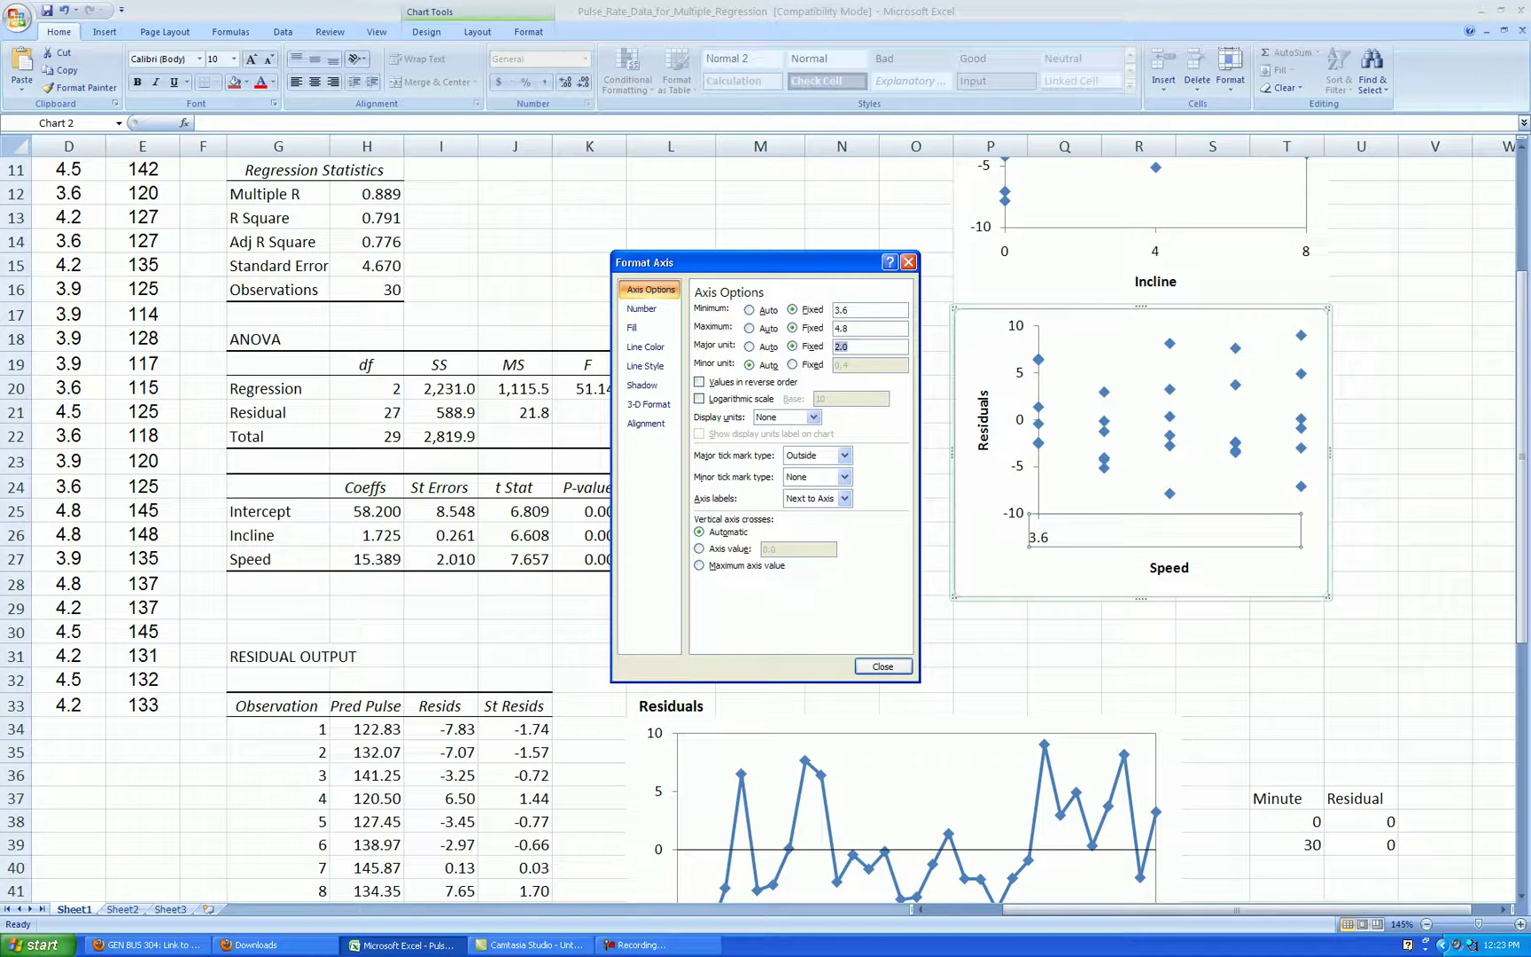
text(.3)
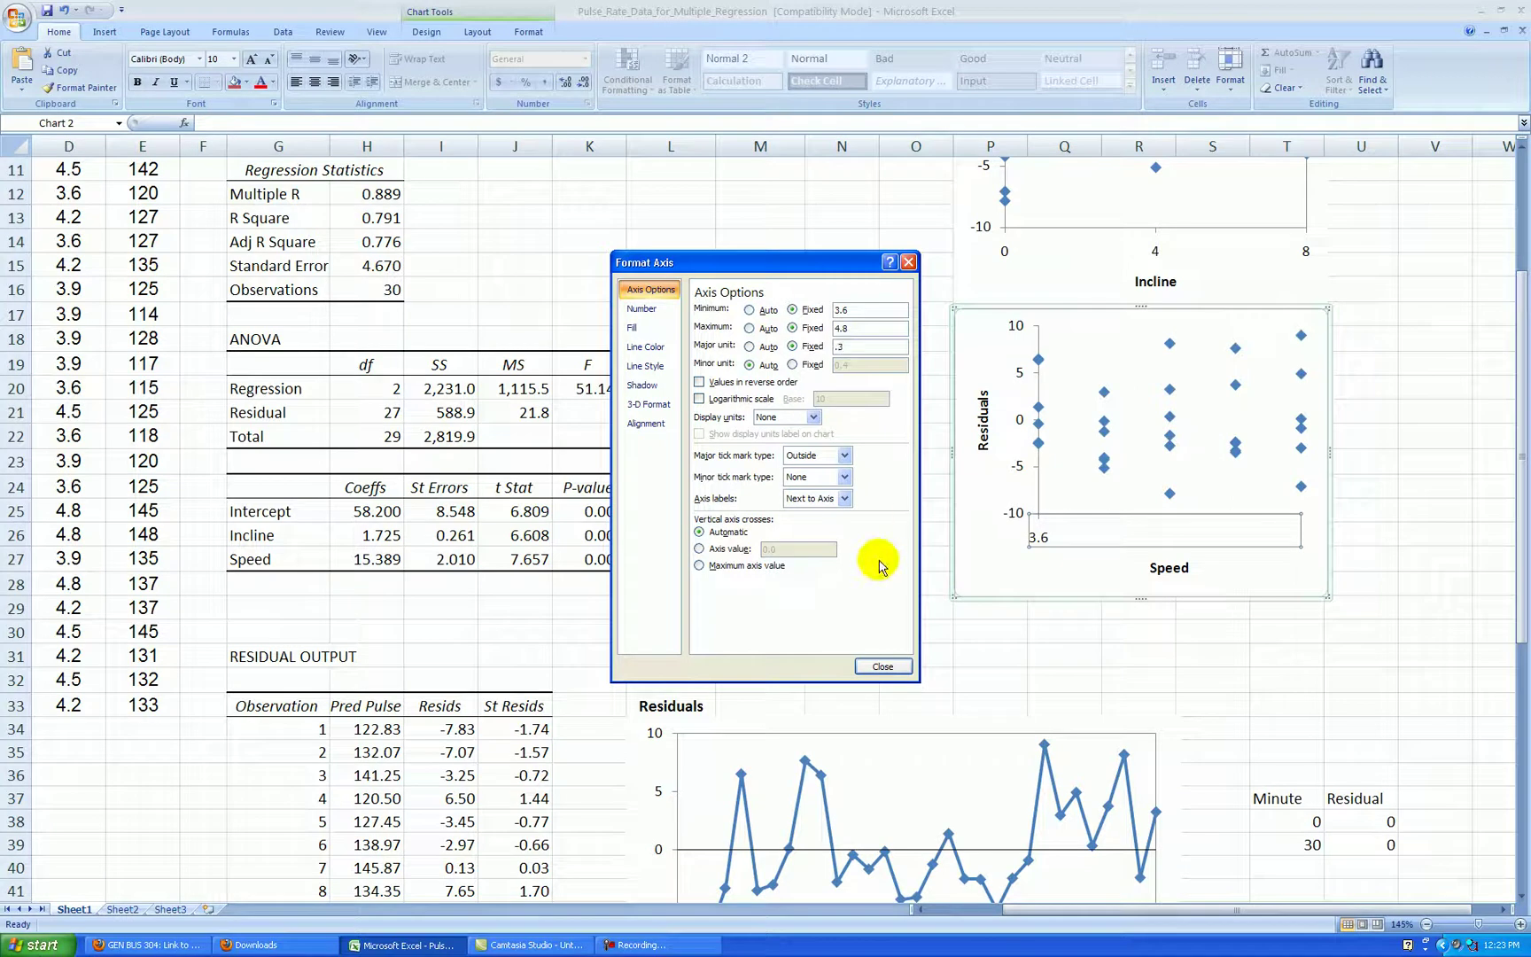
click(640, 308)
click(883, 666)
click(913, 607)
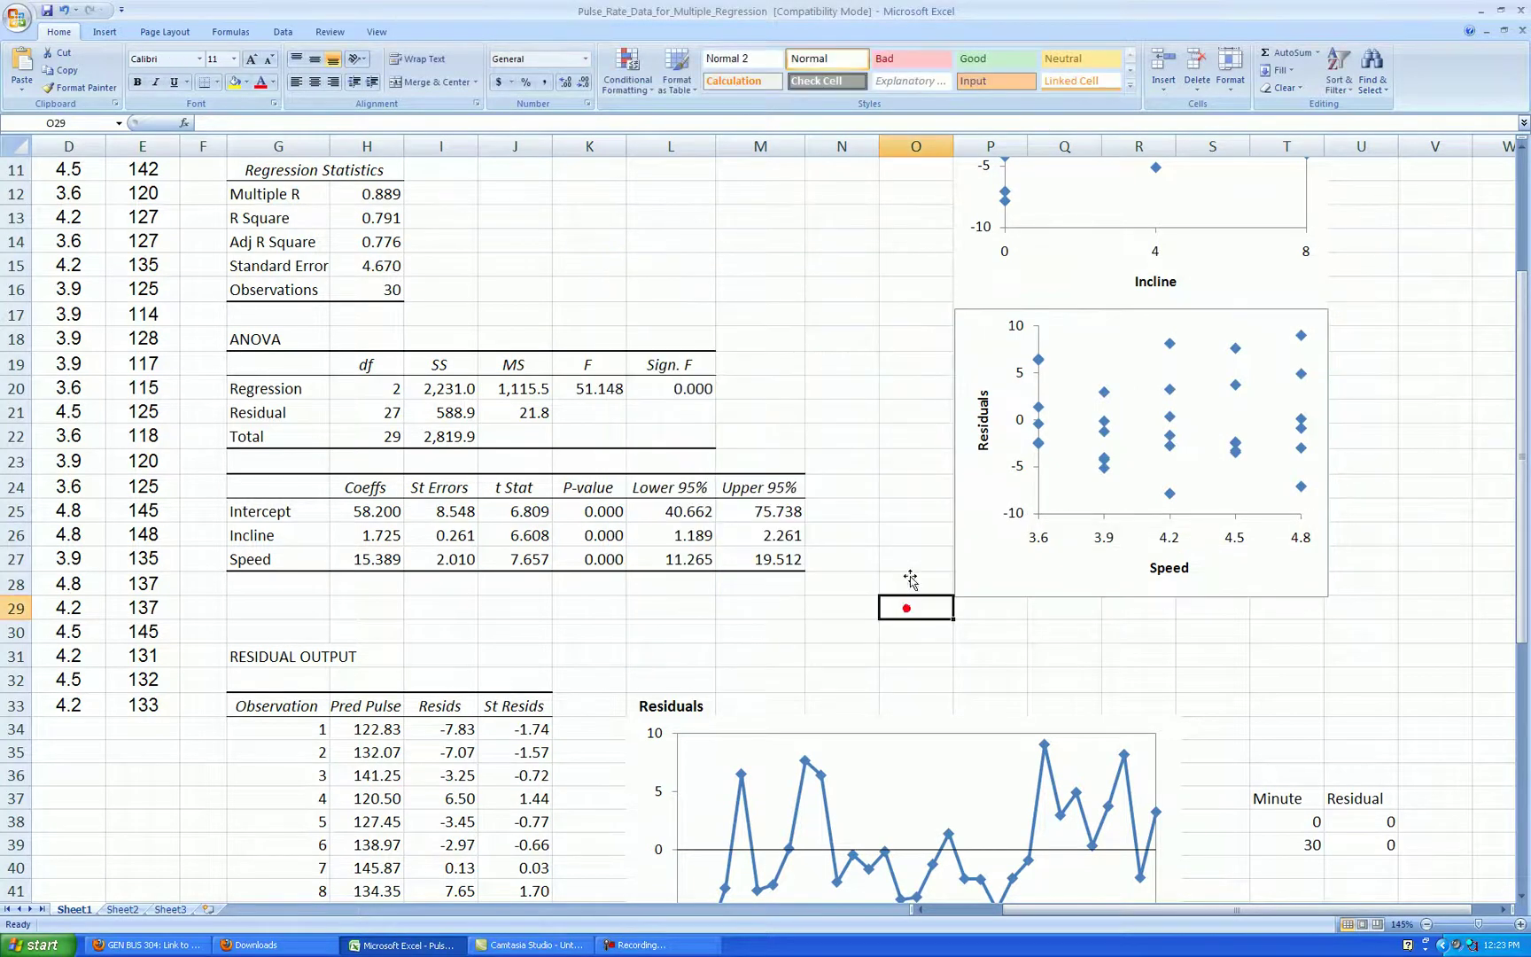
Make the Speed chart taller and give its plot area a solid border.
click(1239, 588)
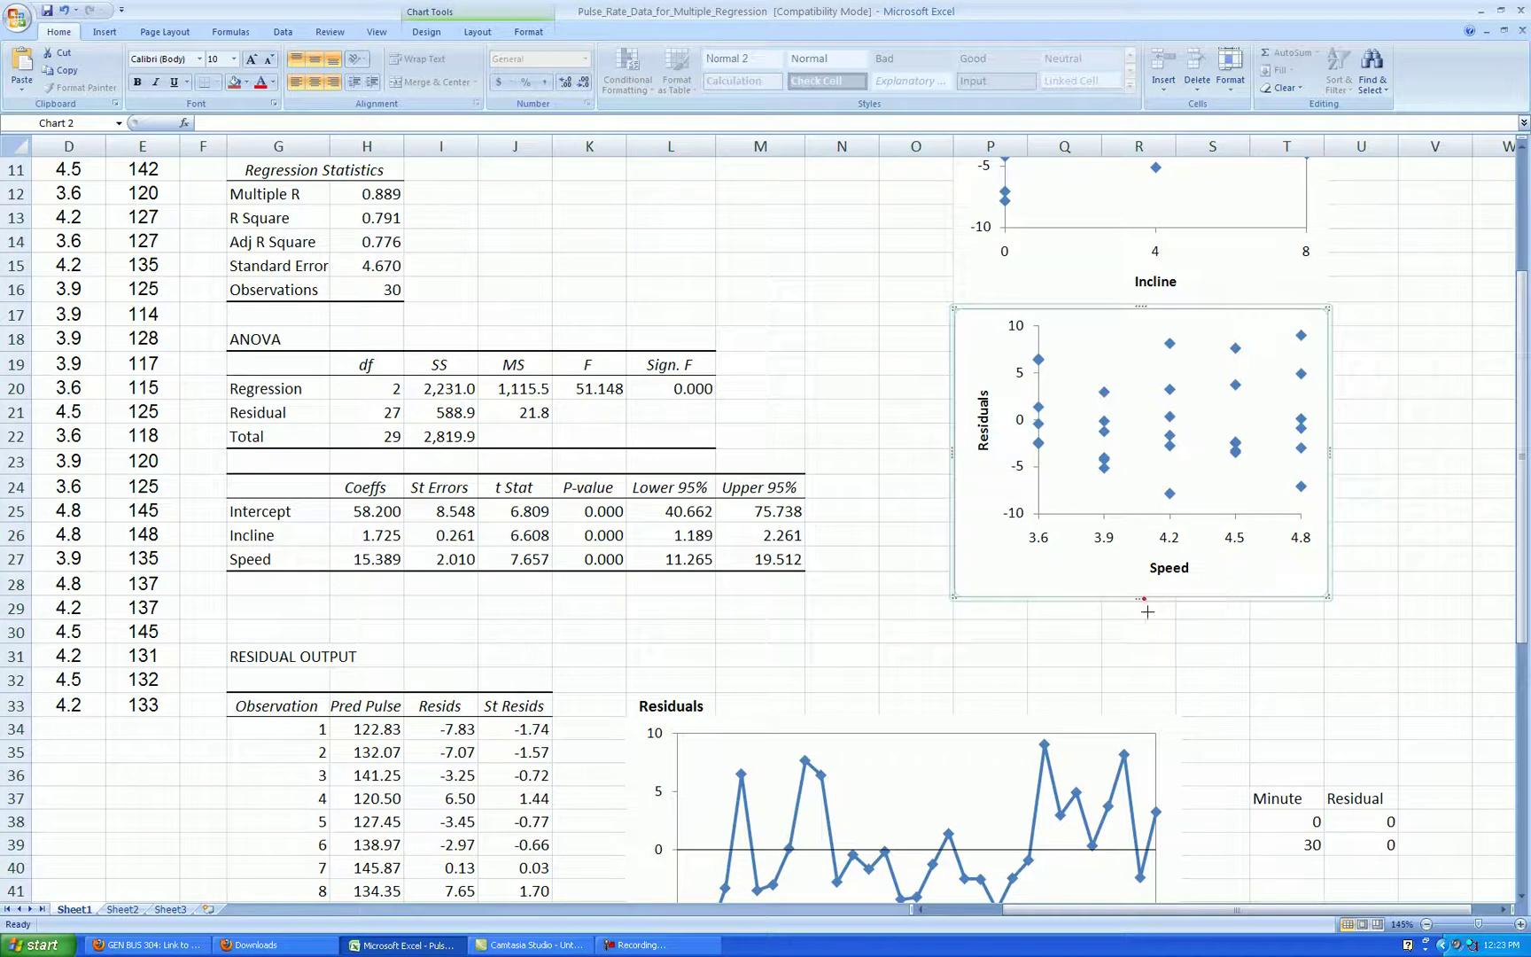
drag(1148, 611, 1148, 635)
click(1409, 585)
right_click(1246, 530)
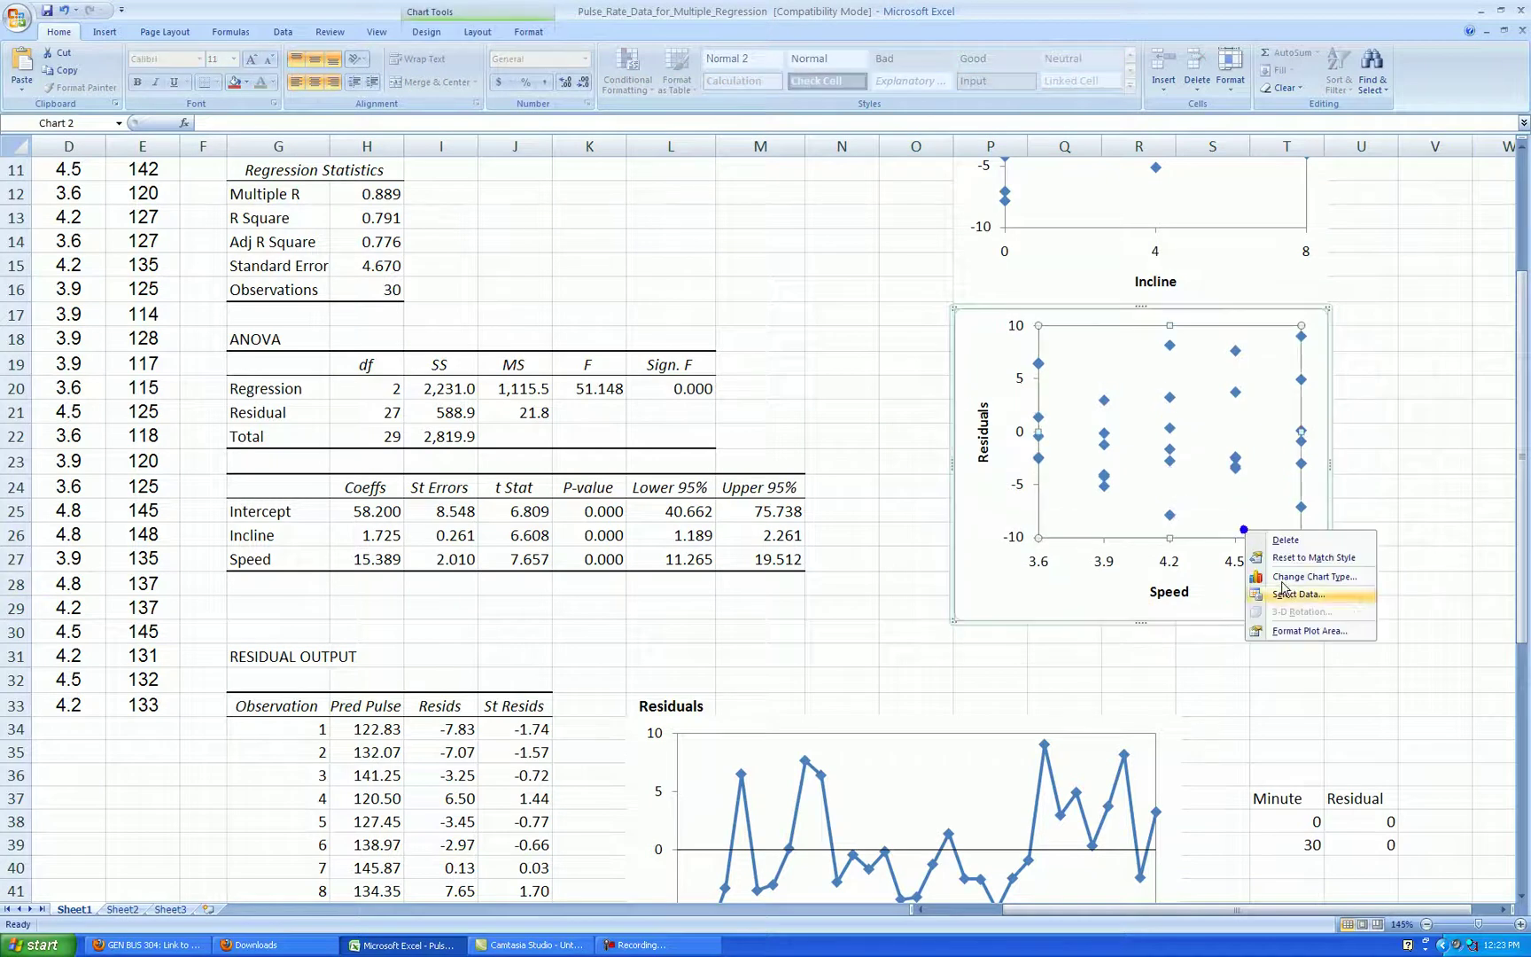
click(1307, 631)
click(650, 309)
click(713, 326)
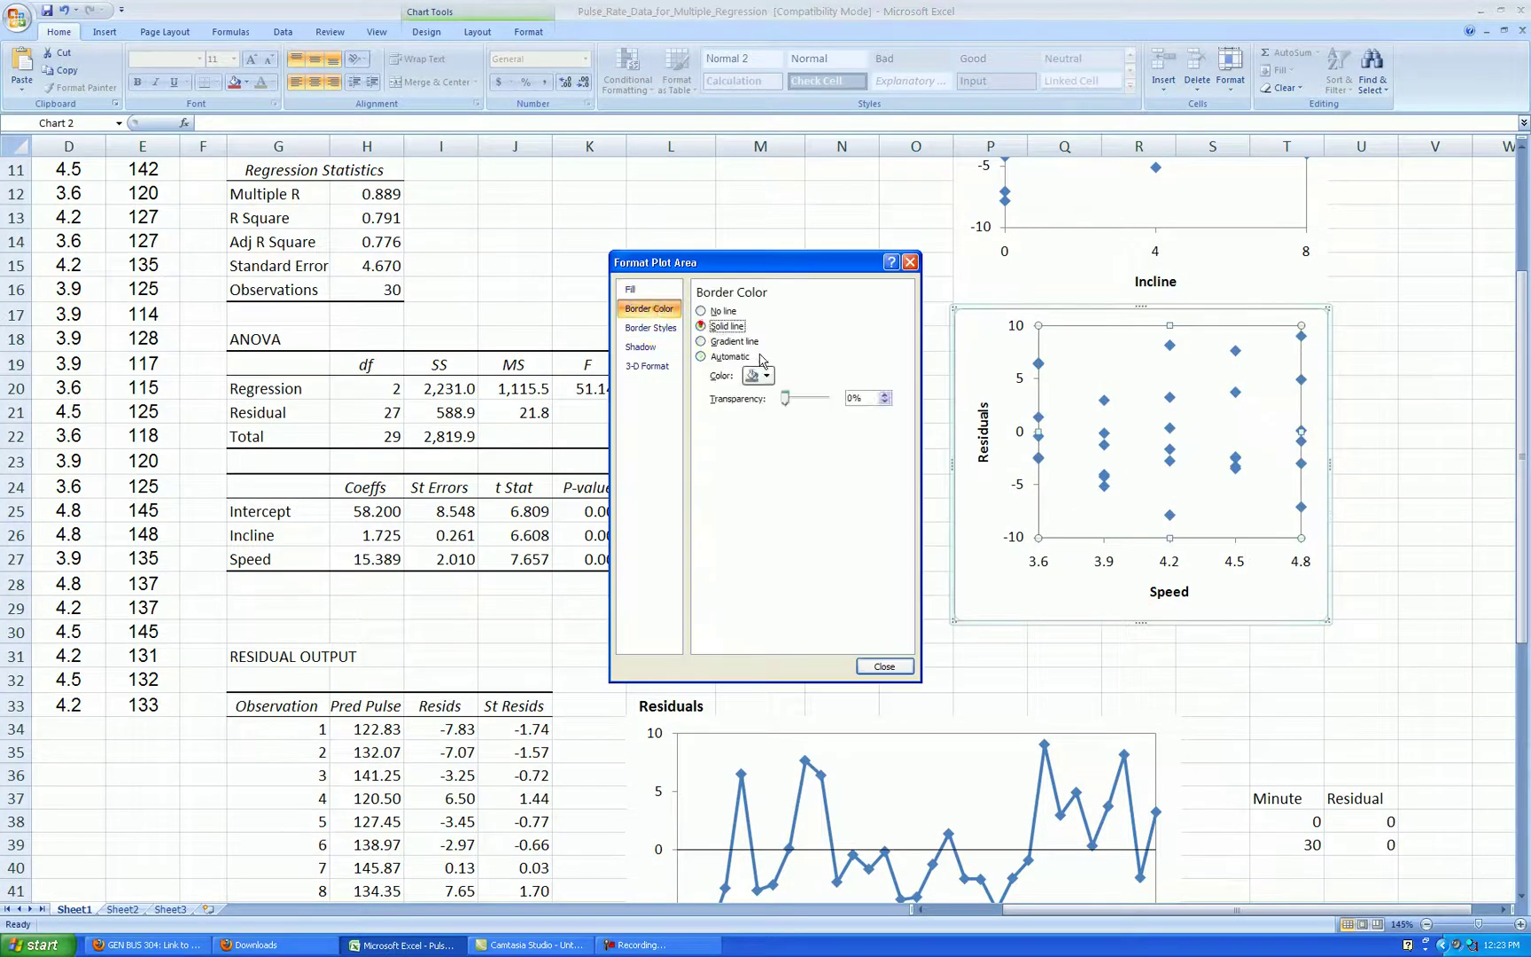
click(884, 666)
click(899, 631)
Remove the Speed chart's outer border and delete its Residuals axis title.
right_click(957, 548)
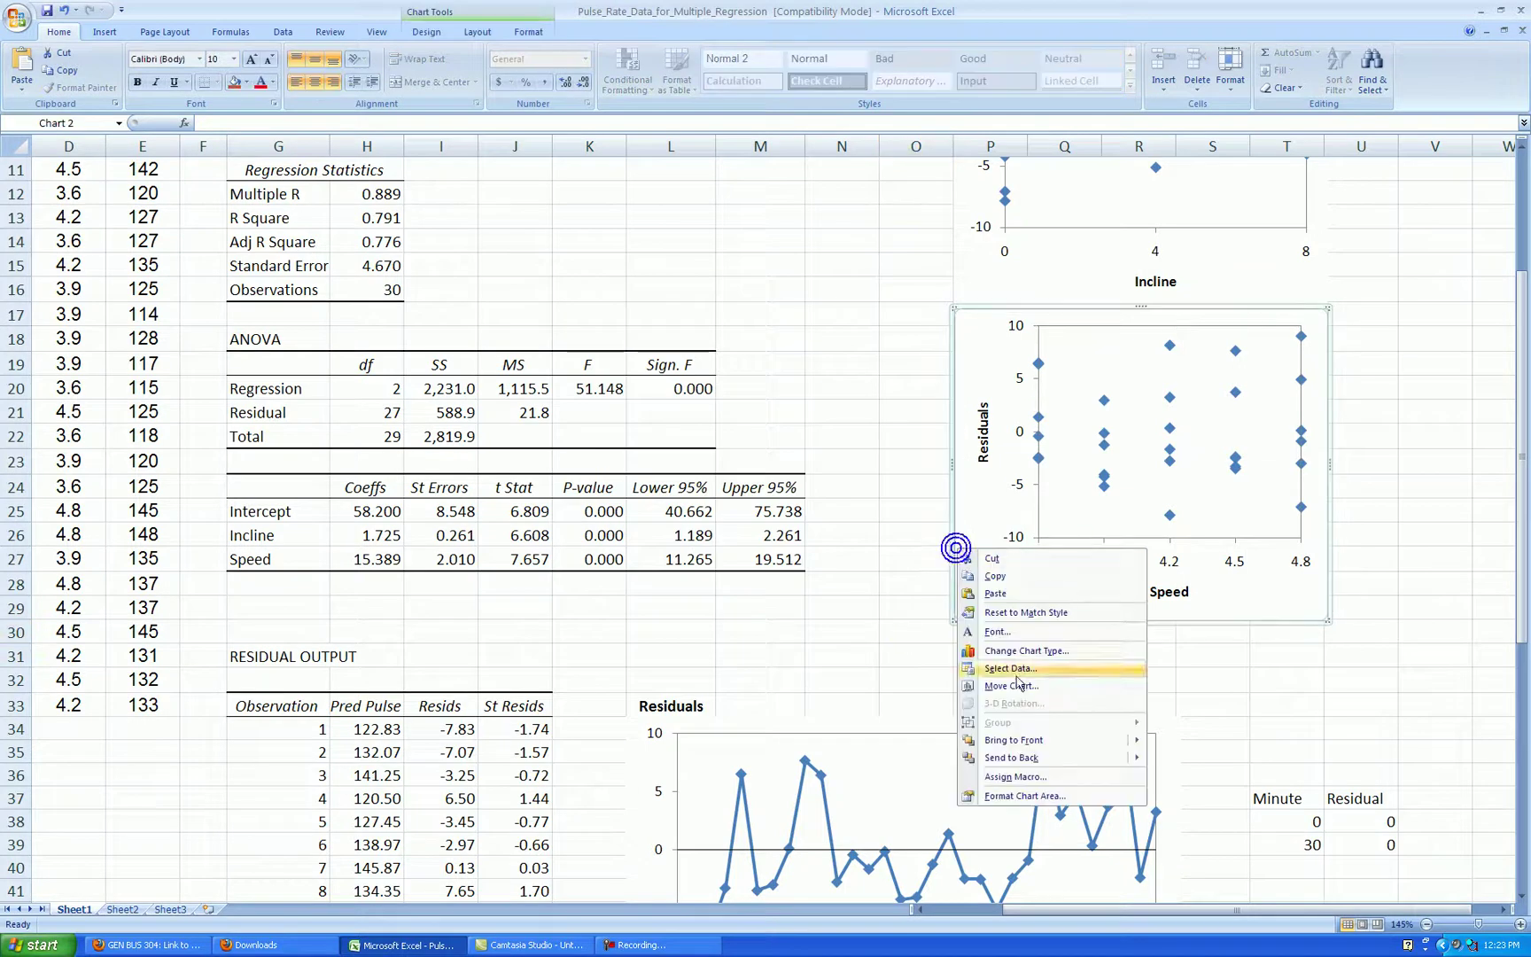
click(1050, 796)
click(676, 311)
click(702, 312)
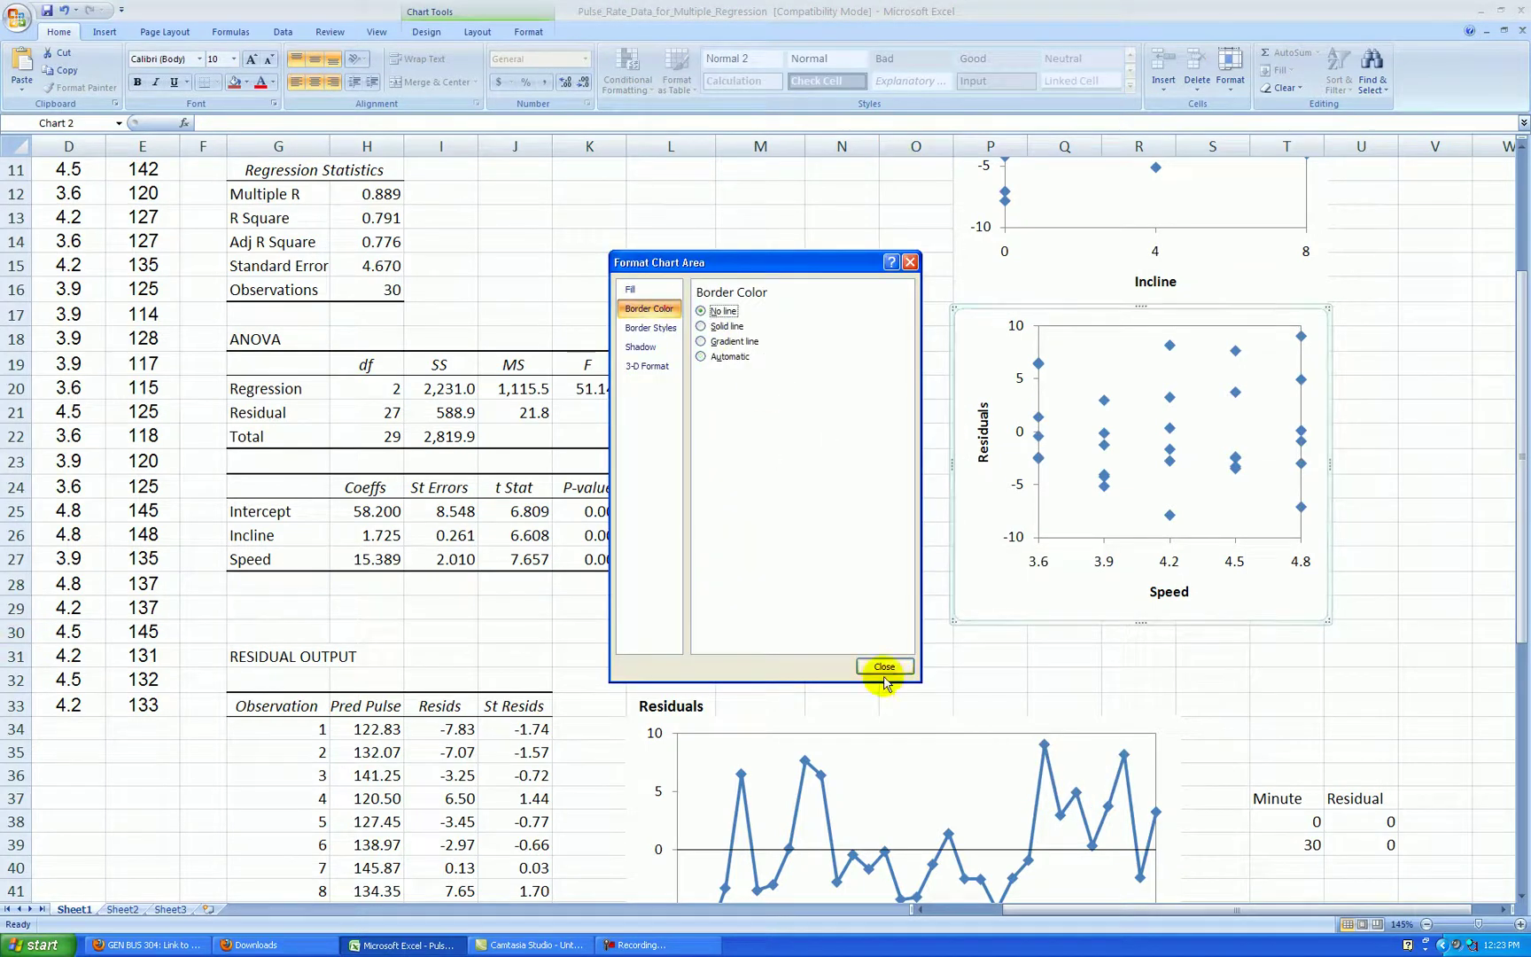
click(884, 666)
click(984, 451)
key(Delete)
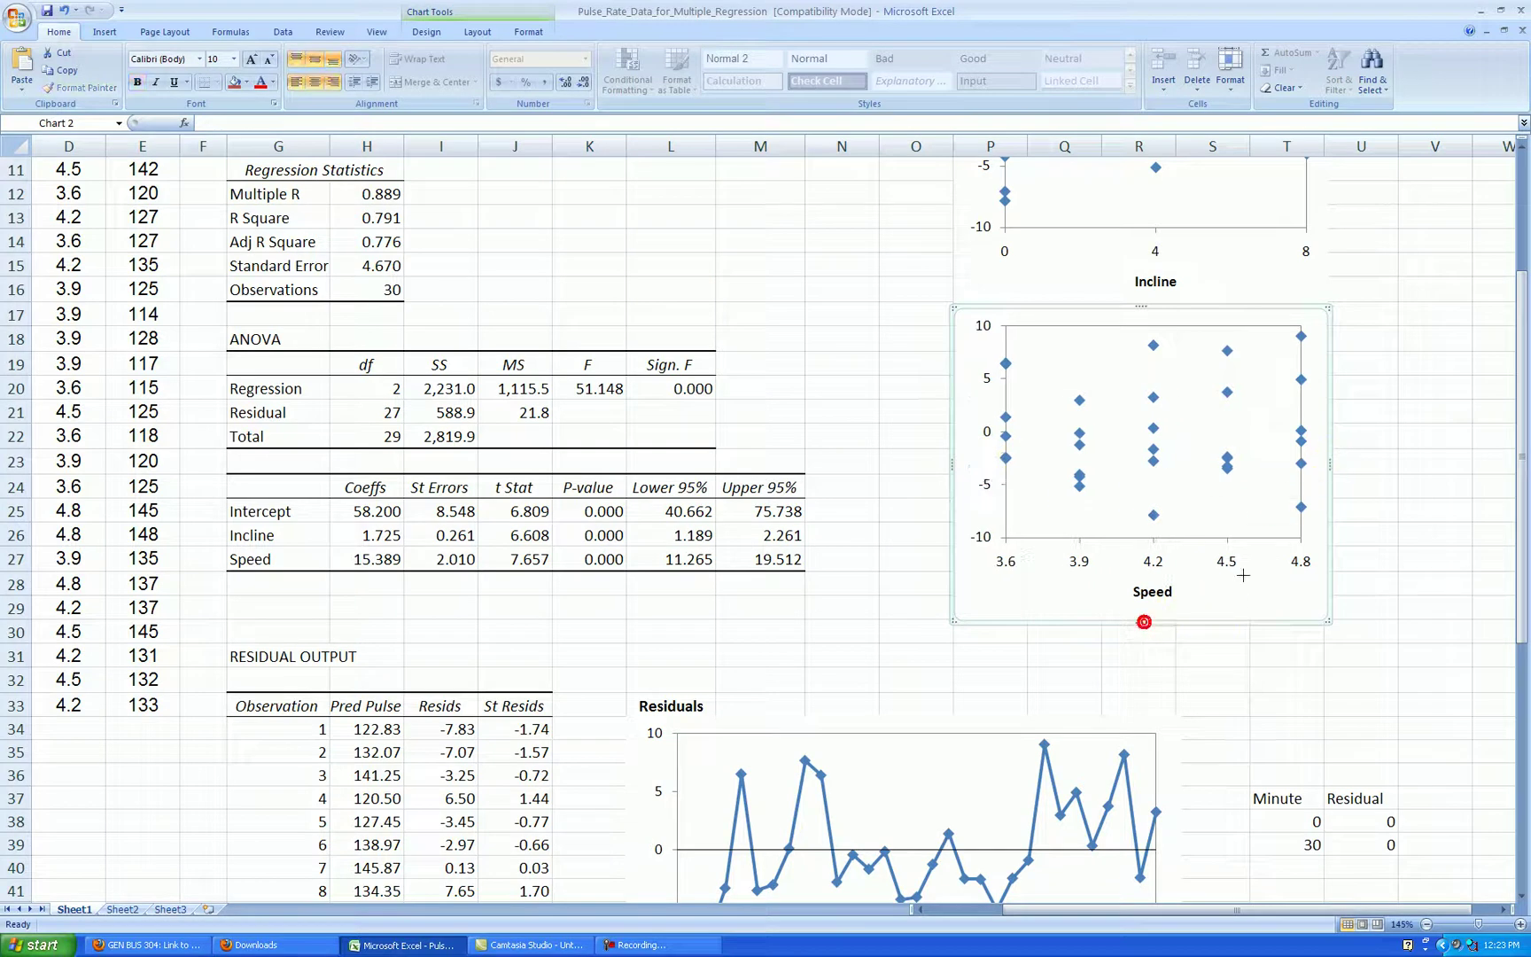
Resize the Speed and Incline charts to matching height and width.
drag(1243, 575, 1144, 640)
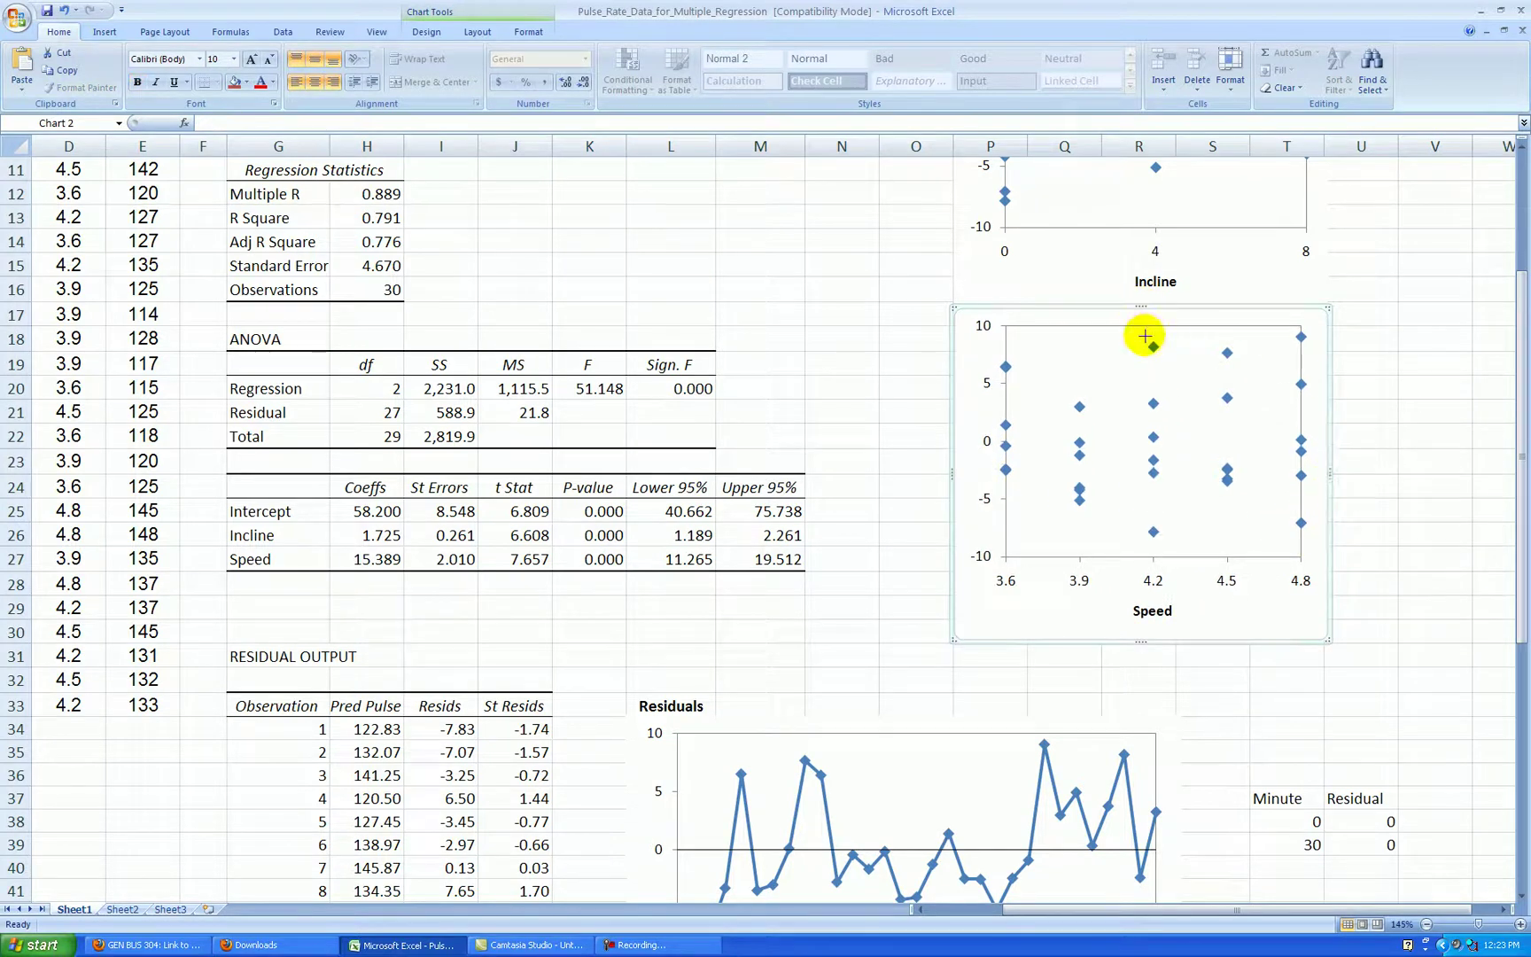
drag(1141, 307, 1145, 336)
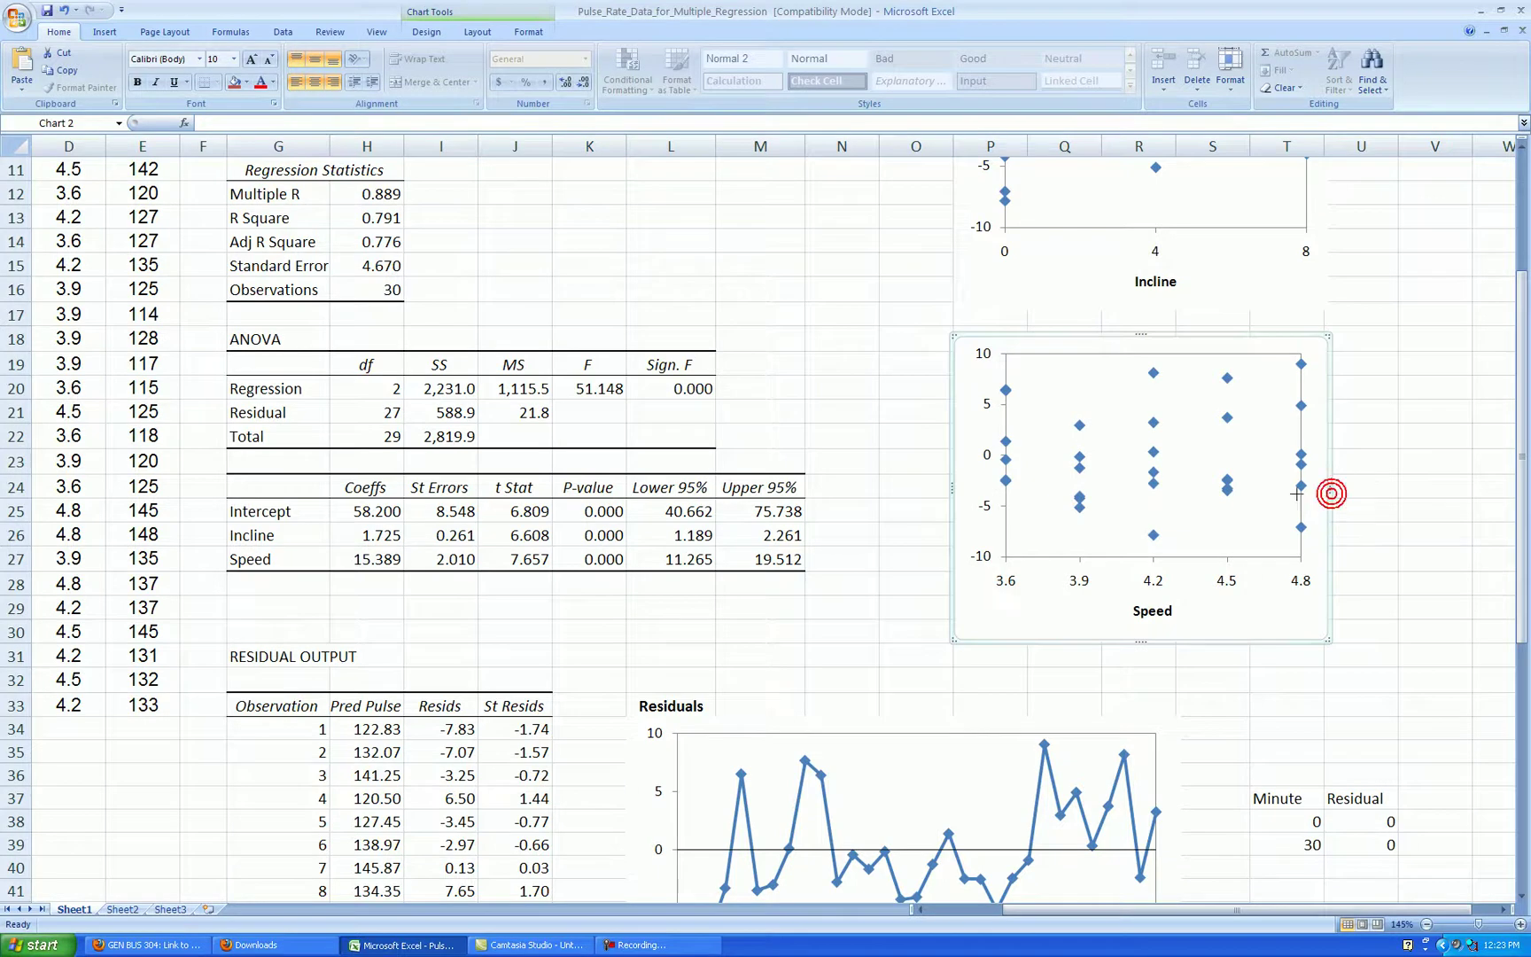
drag(1297, 495, 1280, 493)
scroll(1356, 479, up, 3)
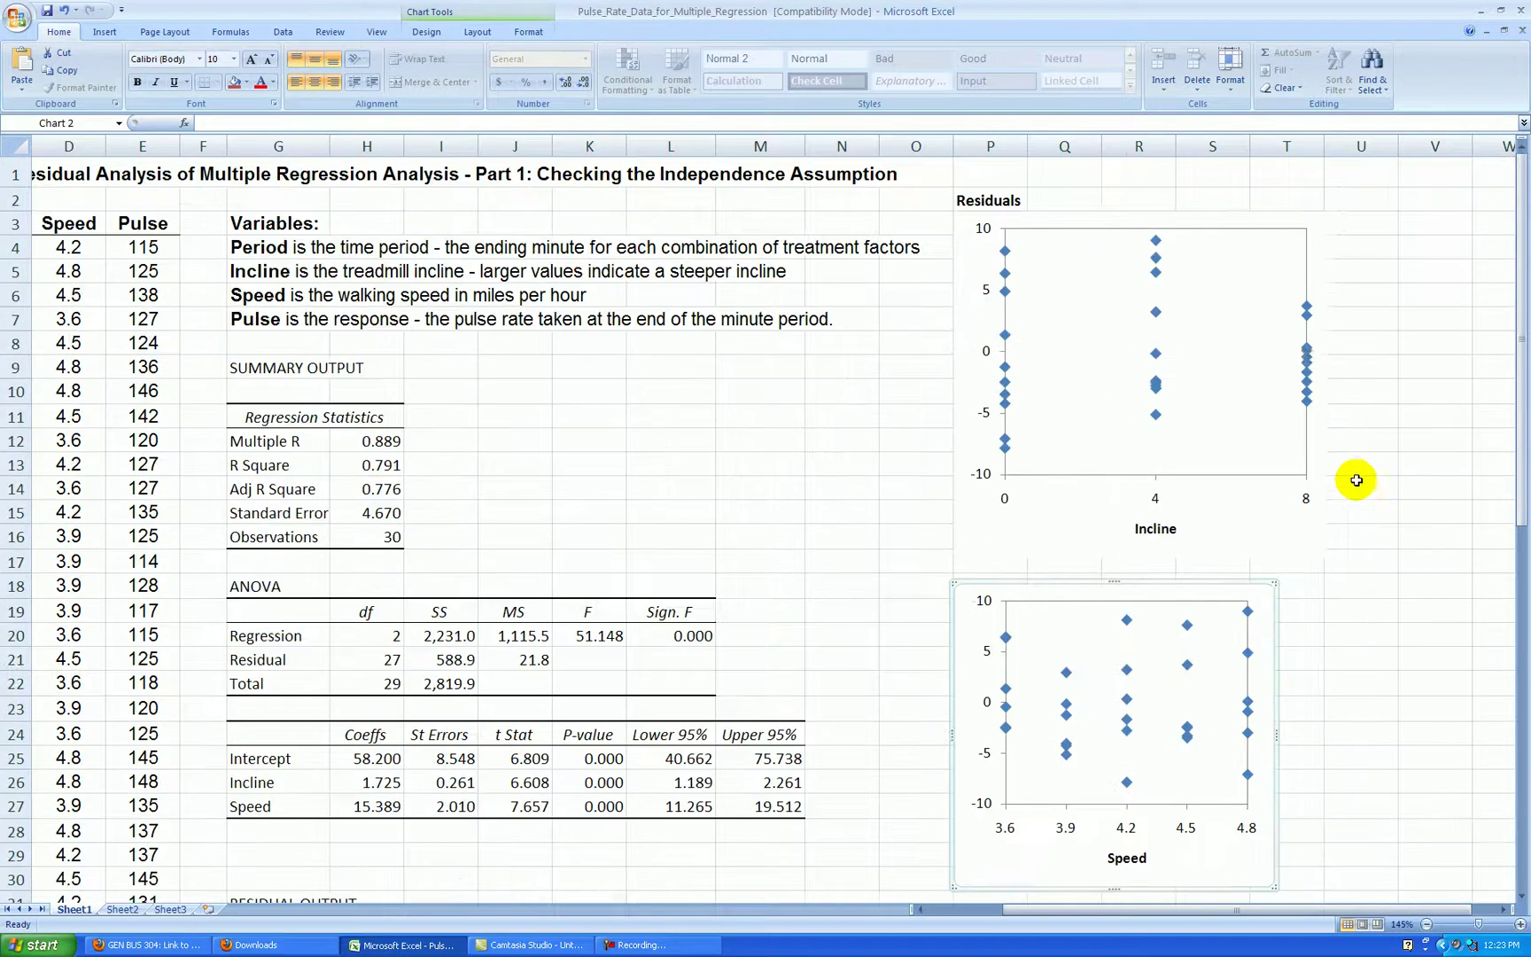
click(1325, 352)
drag(1285, 383, 1262, 383)
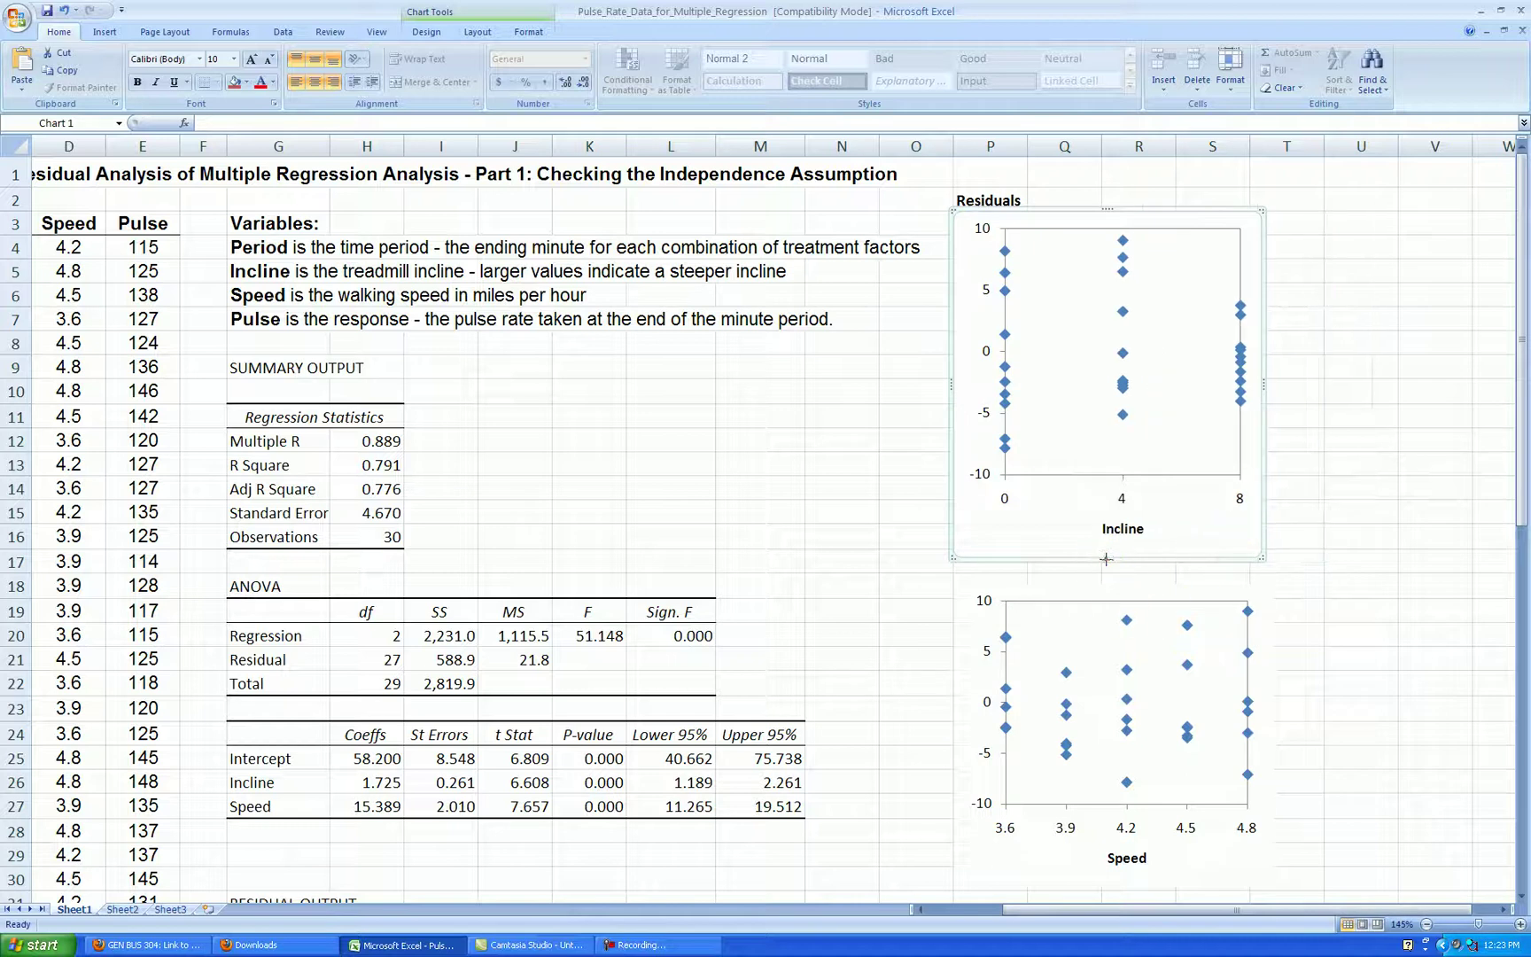
drag(1113, 519, 1113, 519)
click(1305, 556)
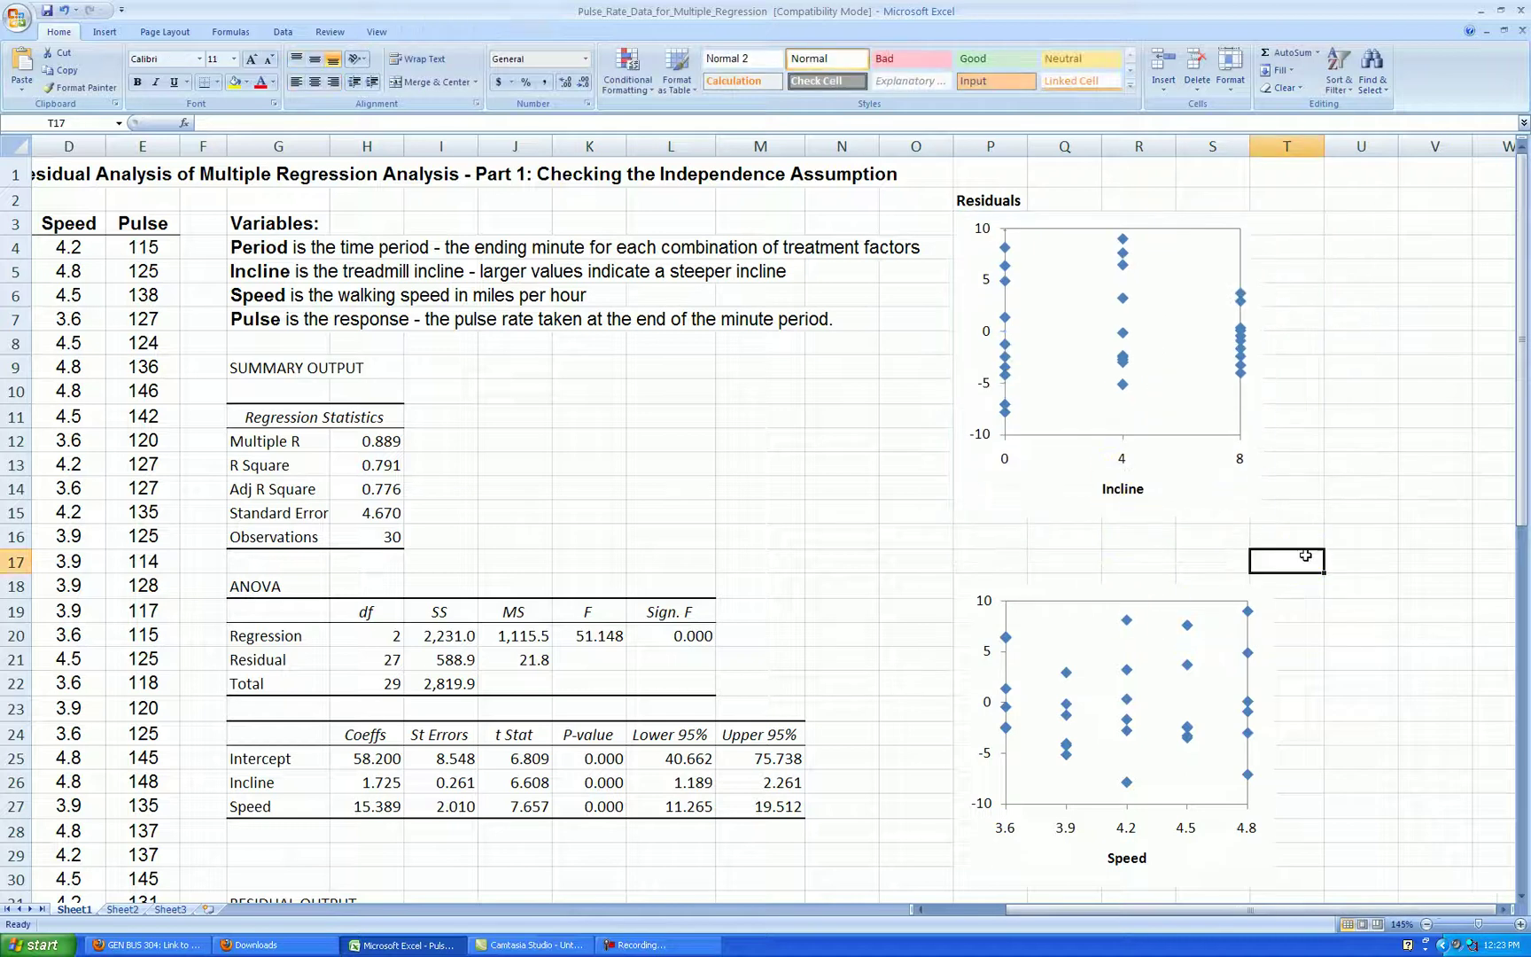
Copy the Residuals label from P2 into P18 and lower the Speed chart beneath it.
click(986, 202)
key(ctrl+c)
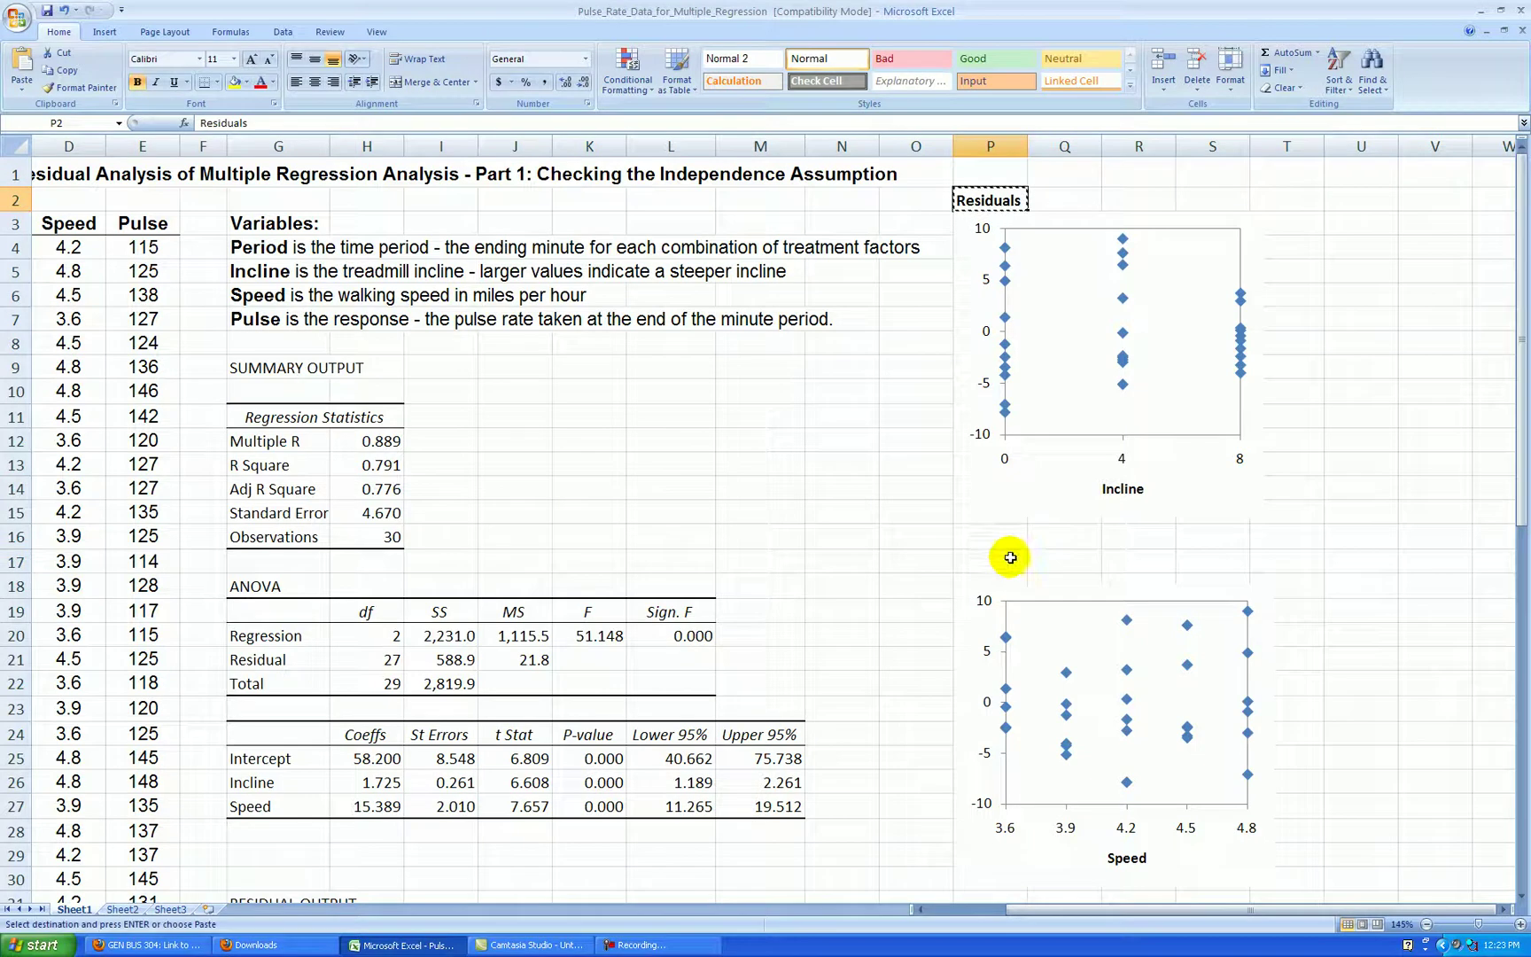
click(997, 587)
key(ctrl+v)
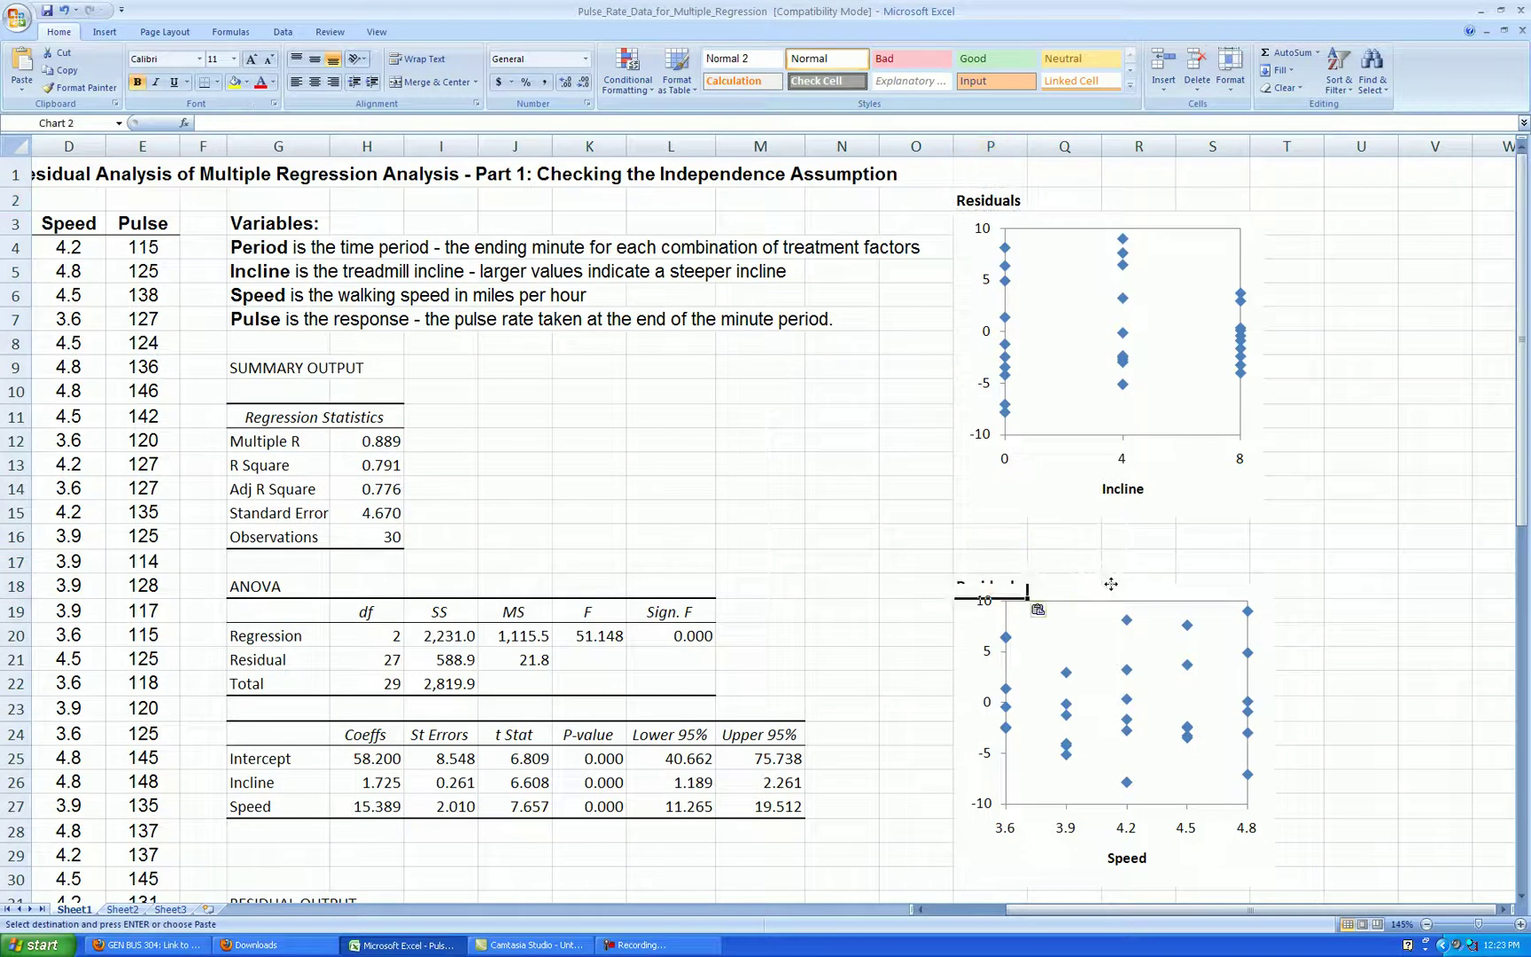
drag(1108, 583, 1110, 589)
scroll(1309, 581, down, 3)
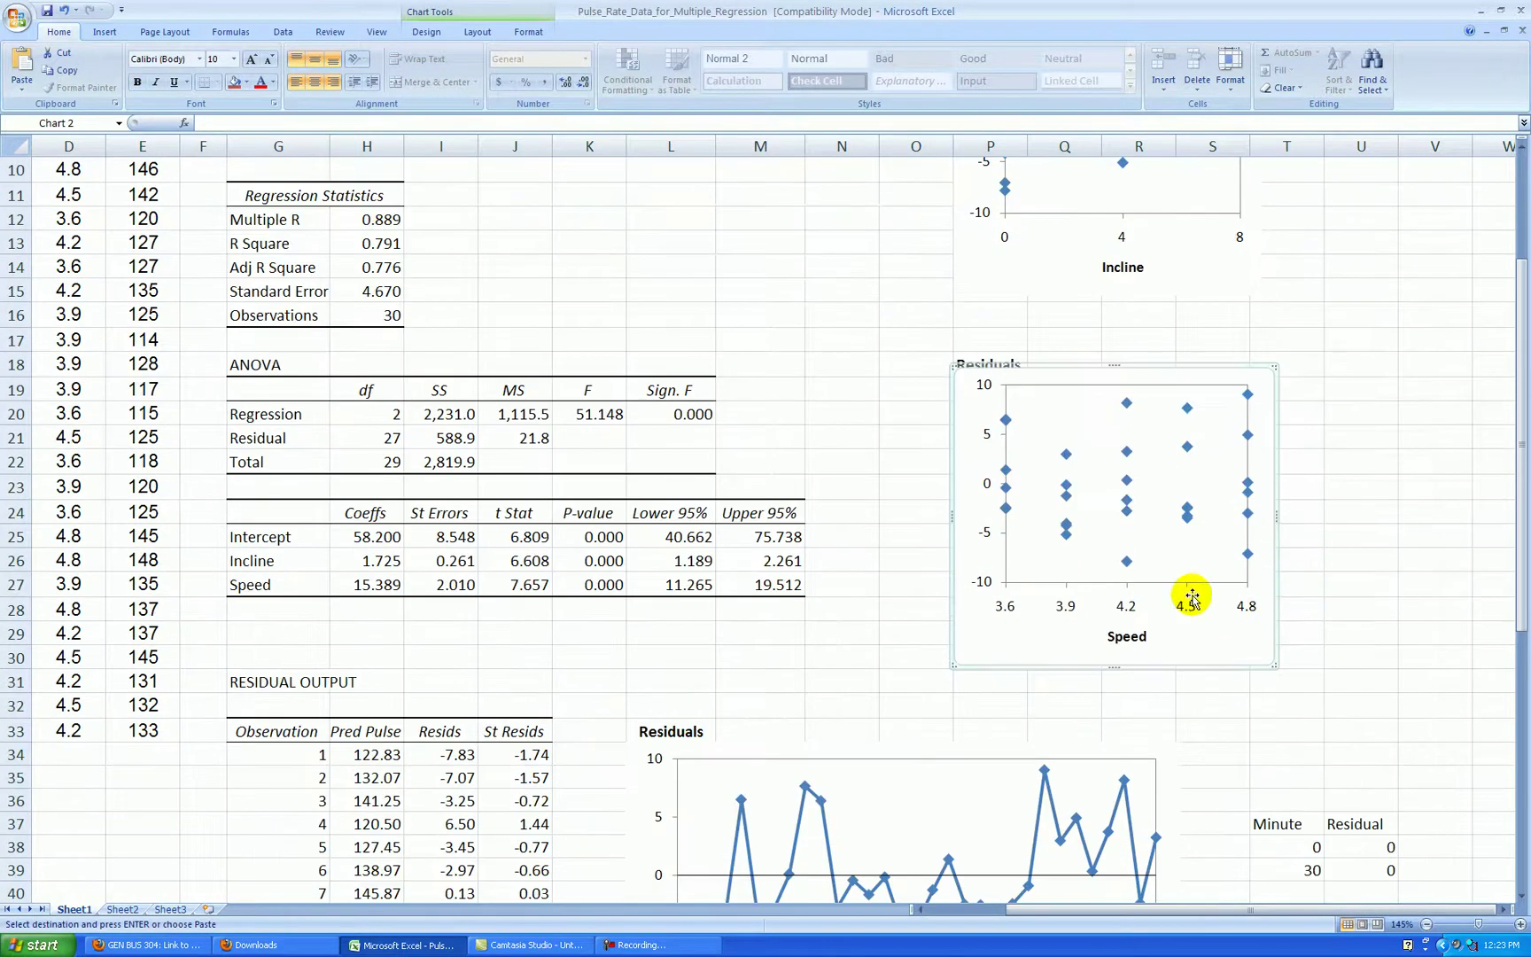
drag(1116, 376, 1117, 376)
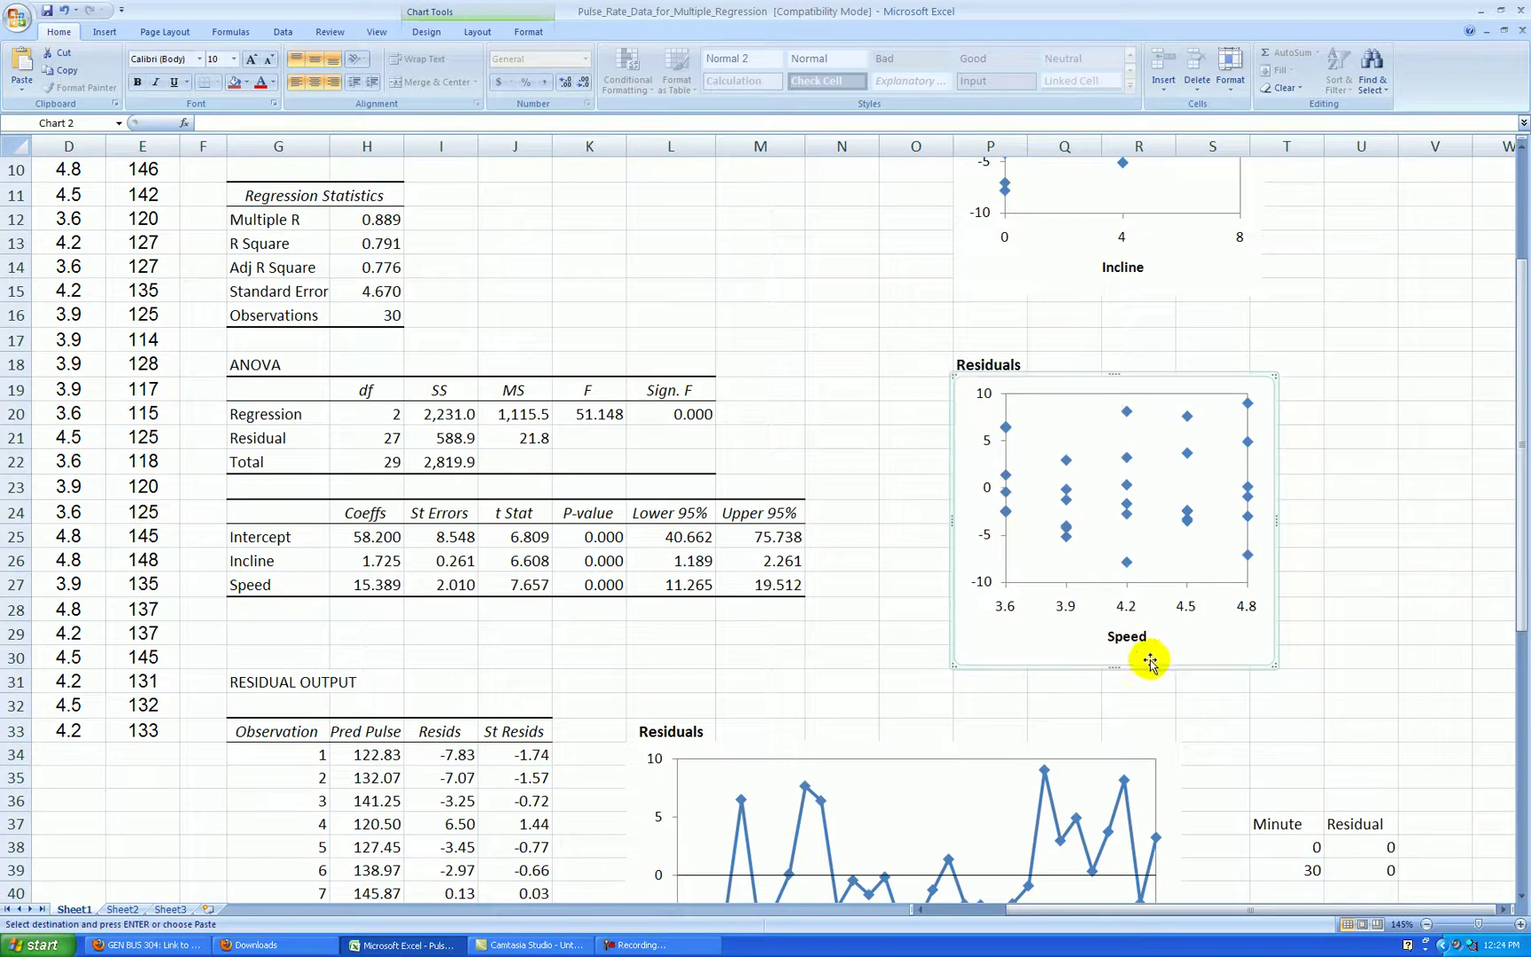
click(1356, 565)
scroll(1355, 565, up, 3)
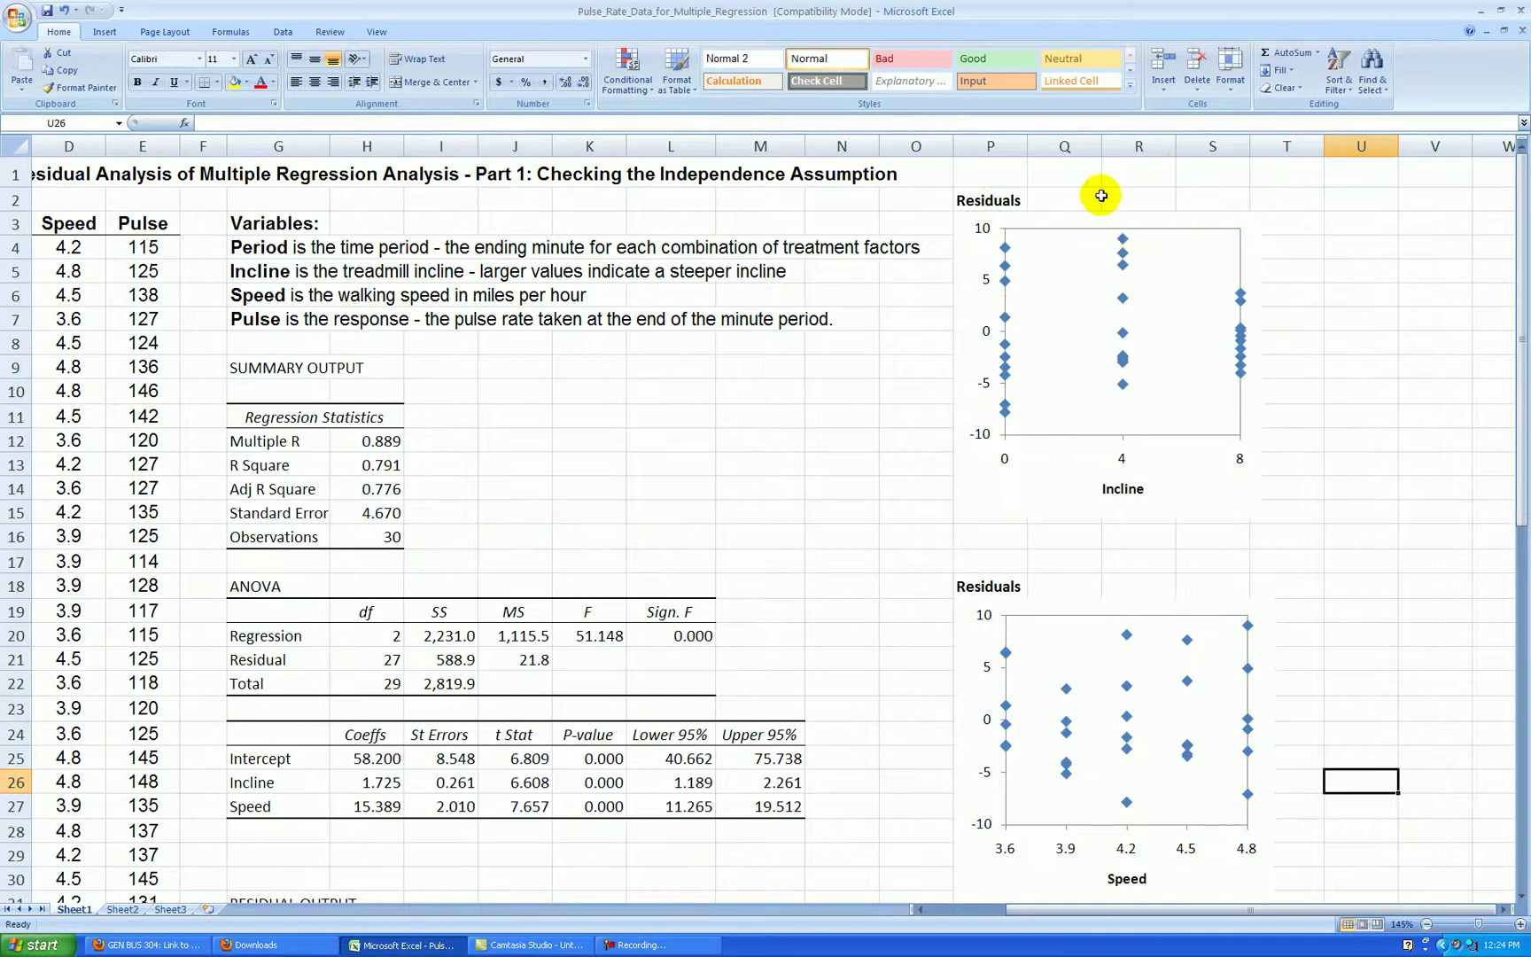
click(1099, 197)
key(Escape)
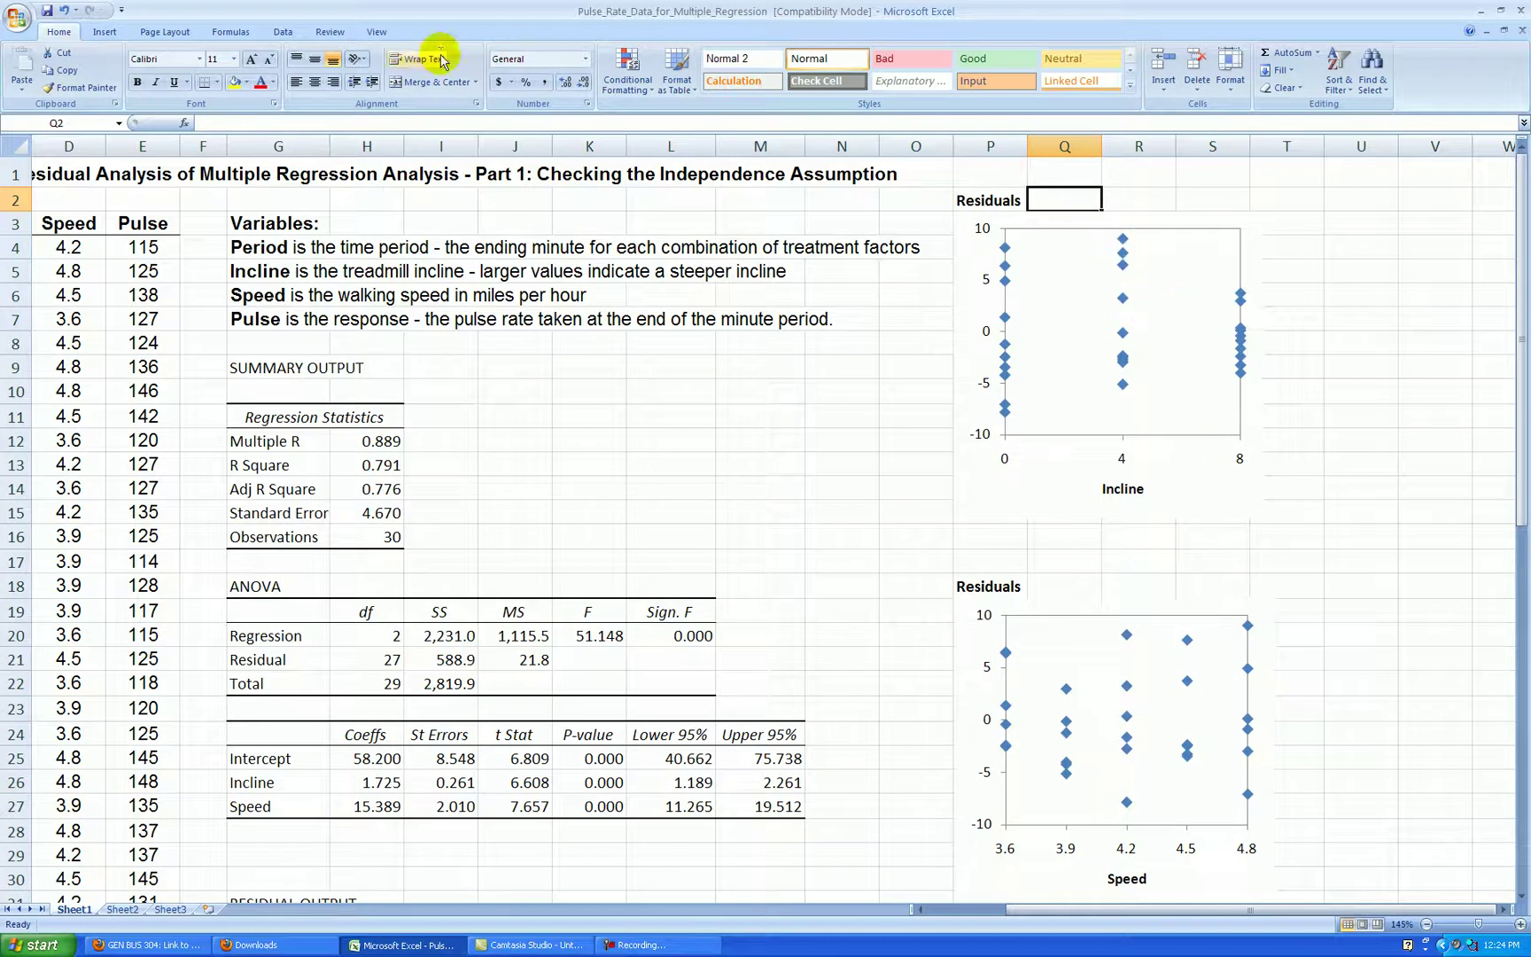
Uncheck Gridlines on the View tab so the sheet shows plain white.
click(377, 34)
click(213, 71)
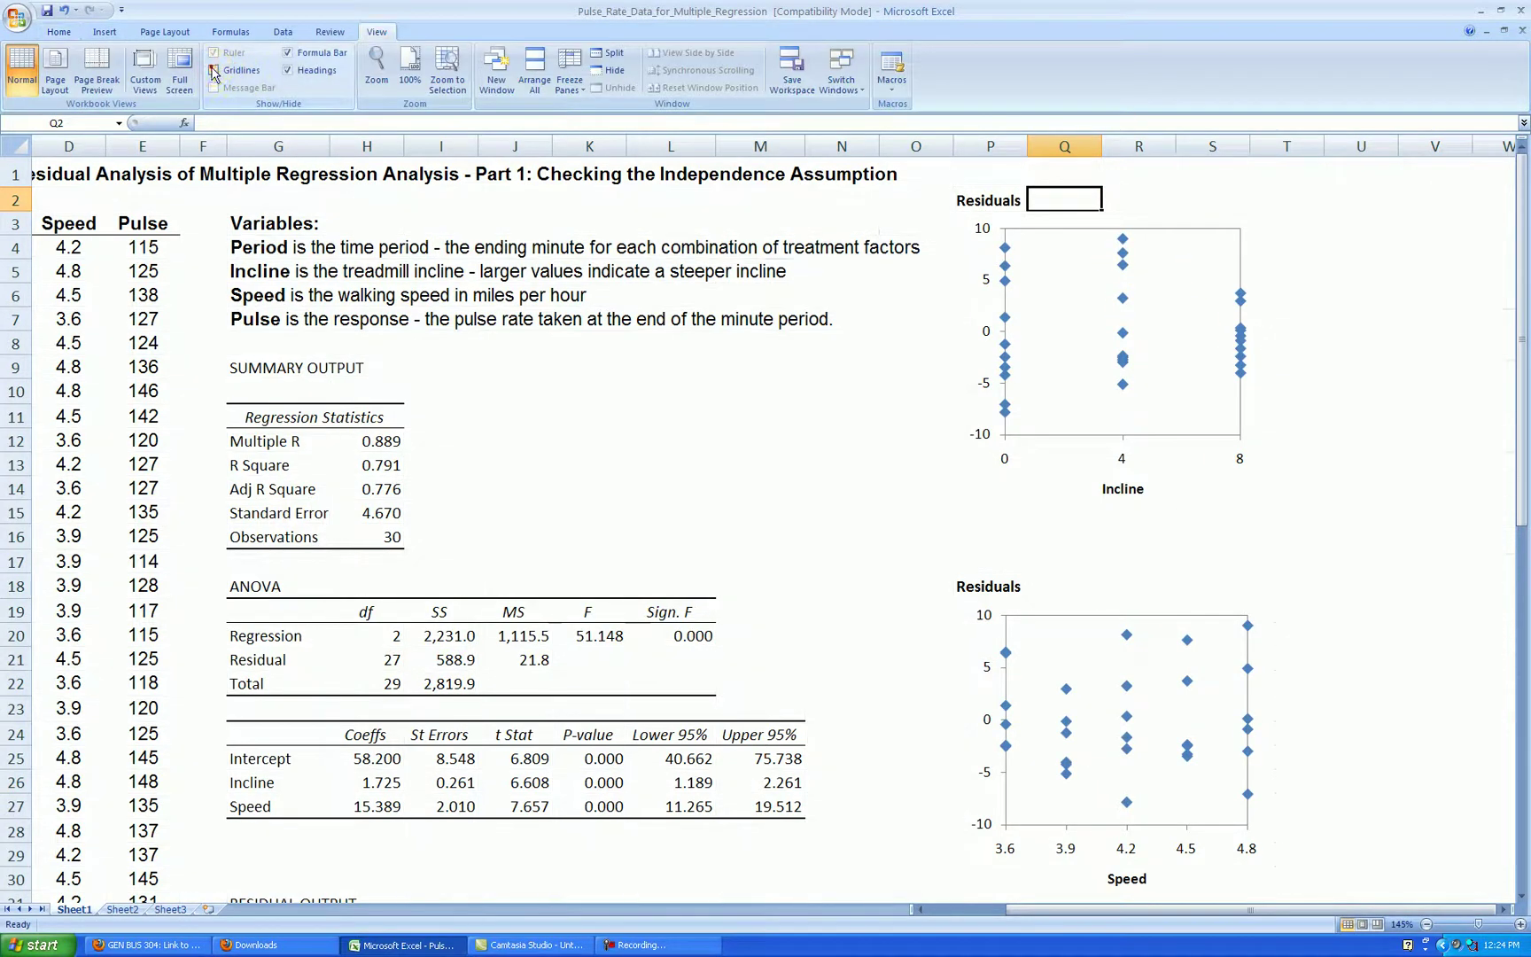
click(833, 366)
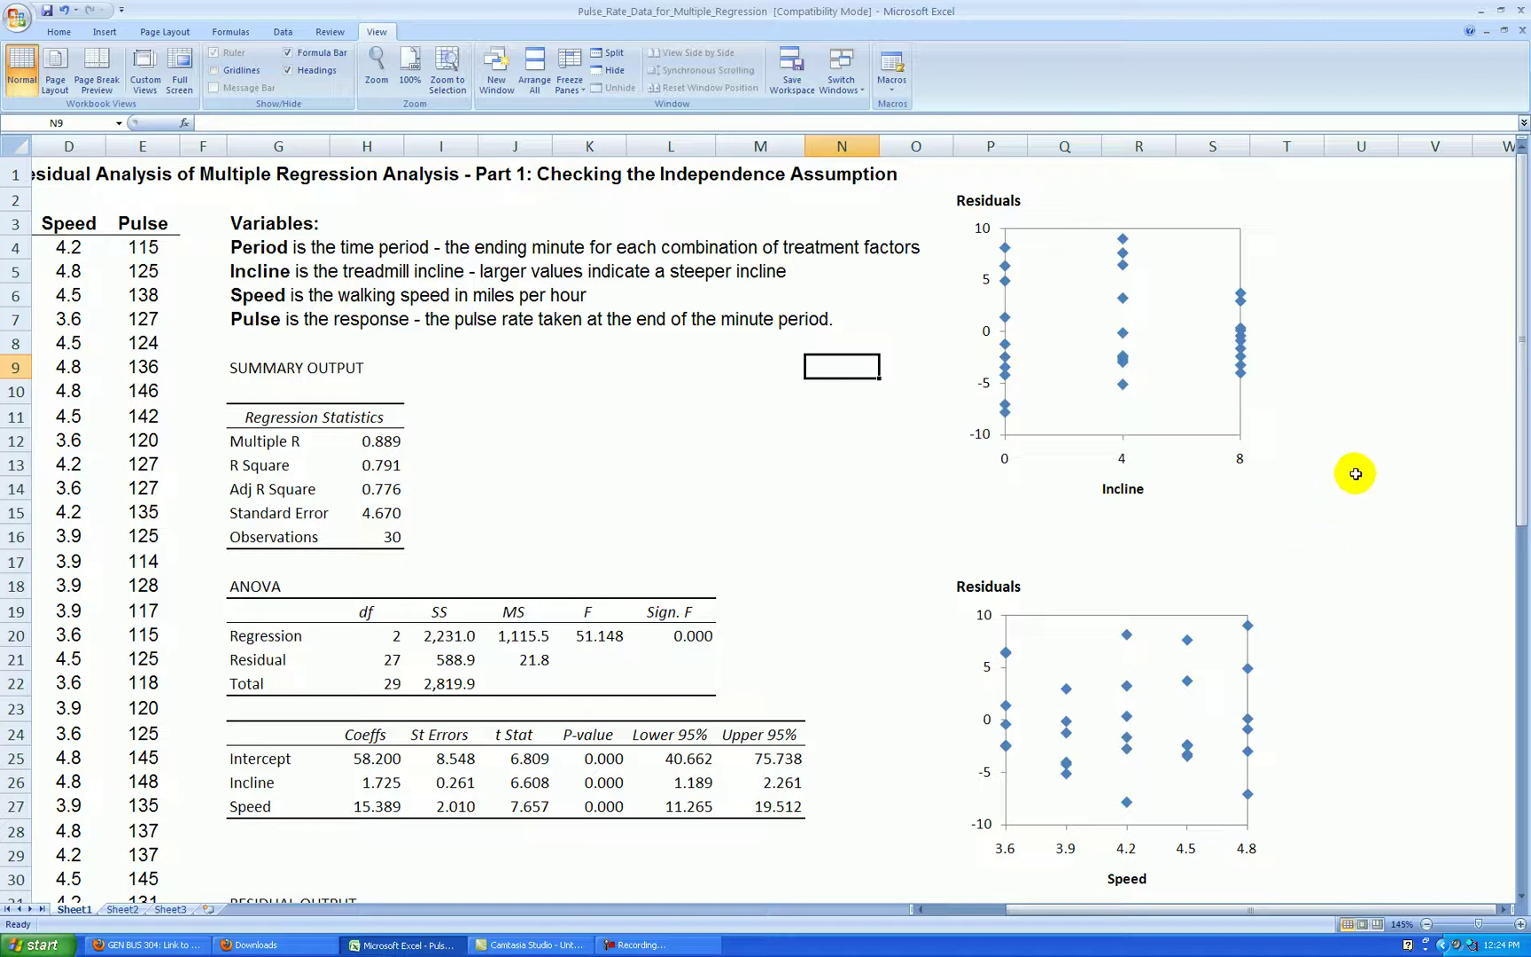
Add a linear trendline to the Incline residual points.
right_click(1123, 334)
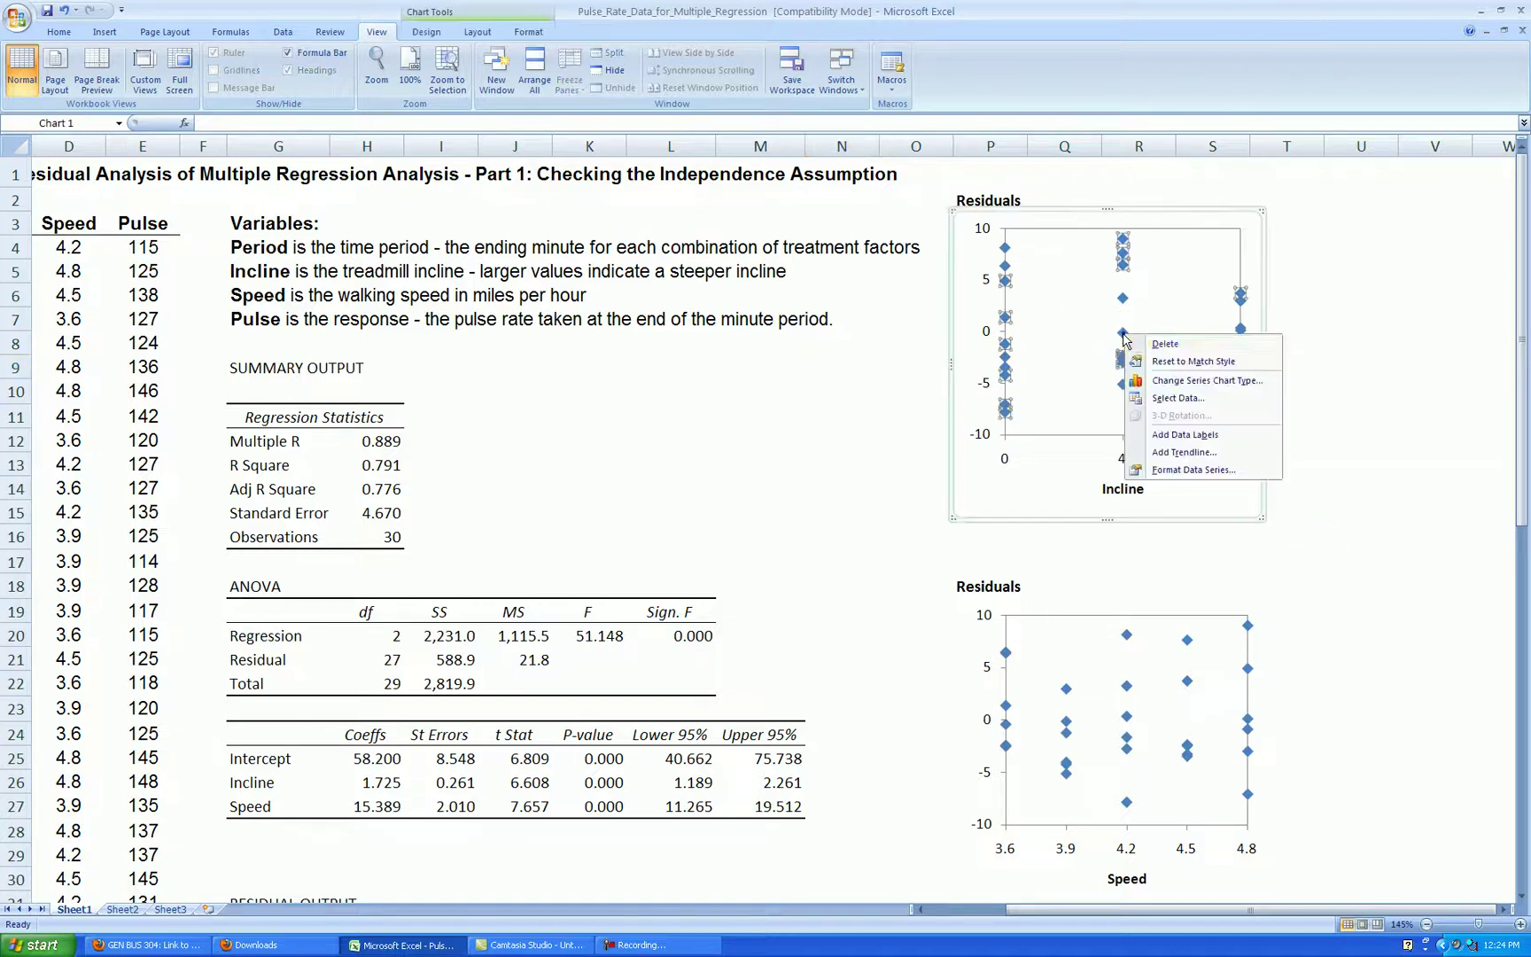
click(1184, 451)
click(901, 674)
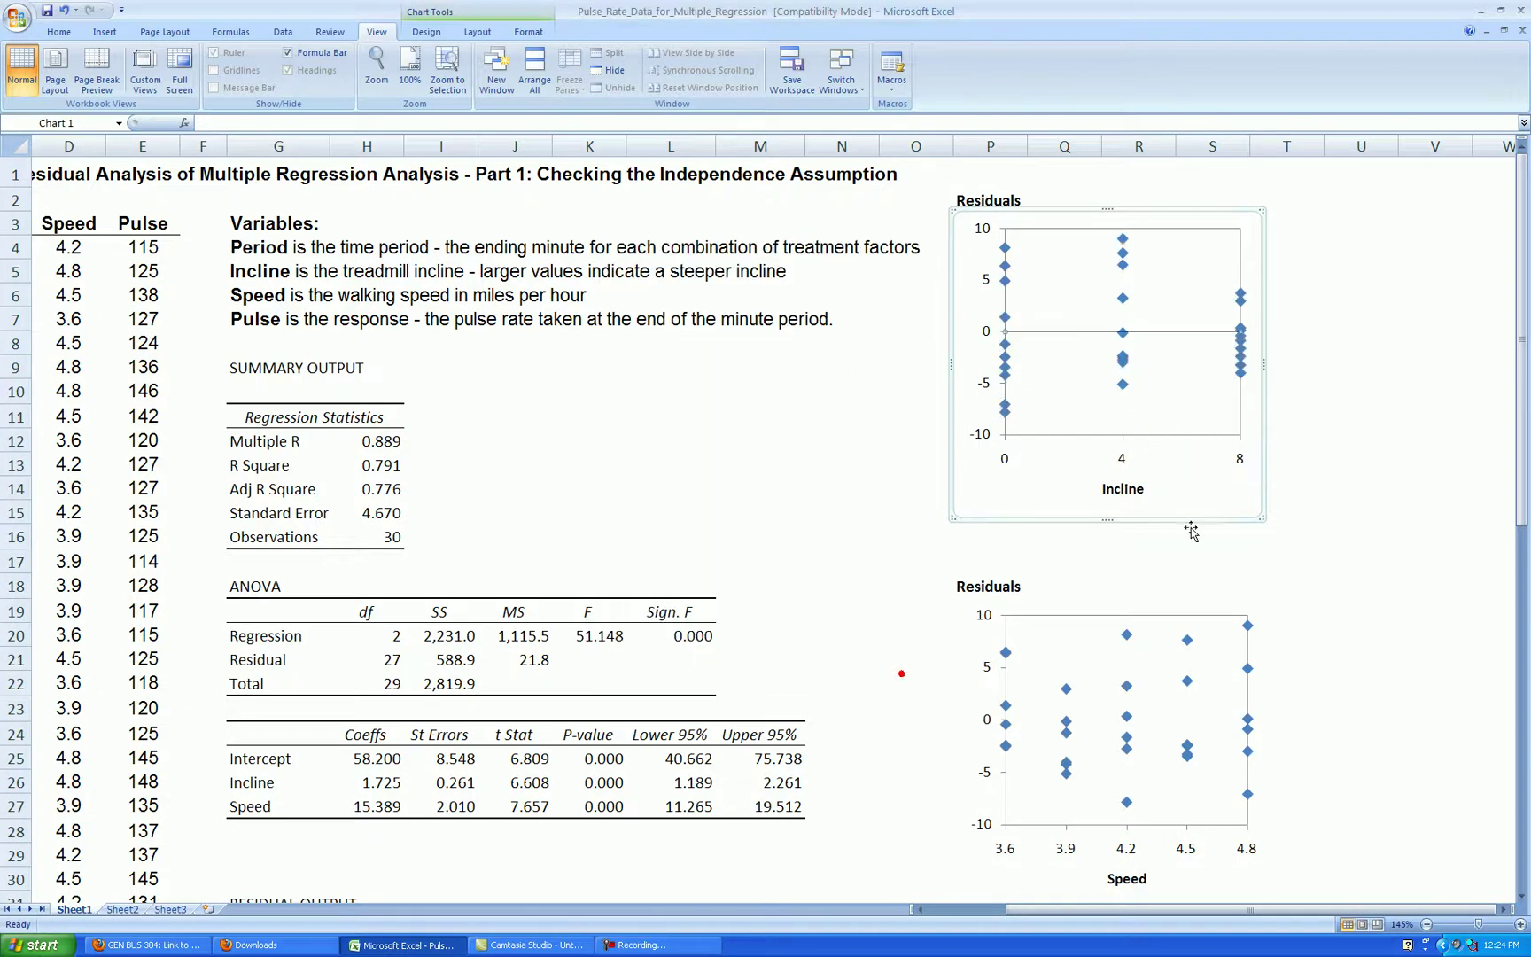
click(1365, 463)
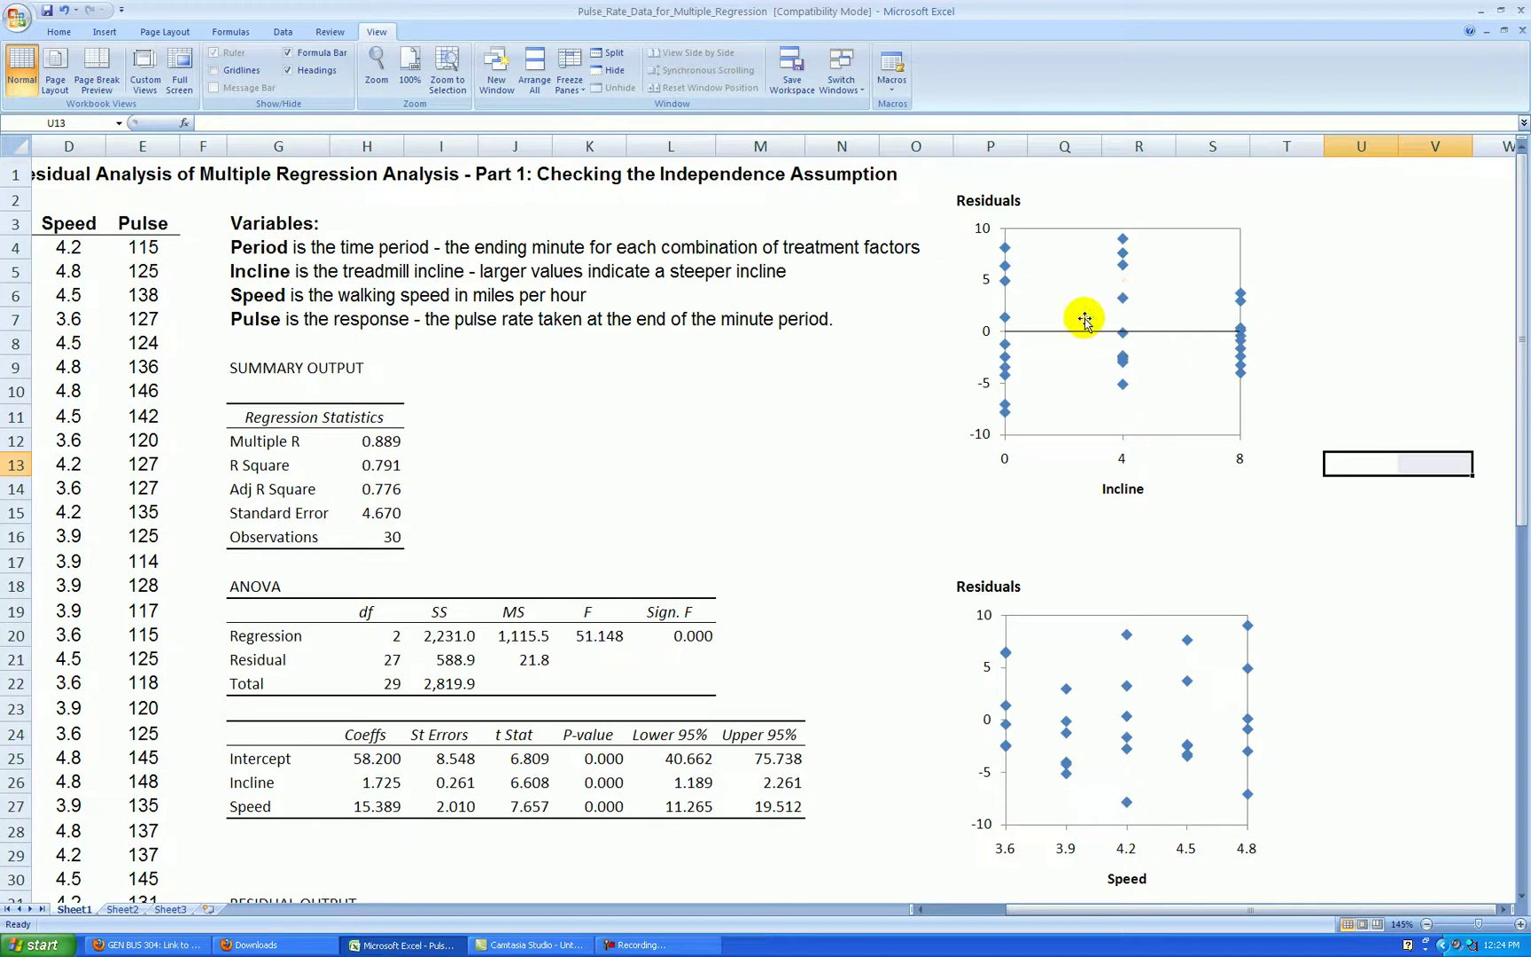
click(1393, 373)
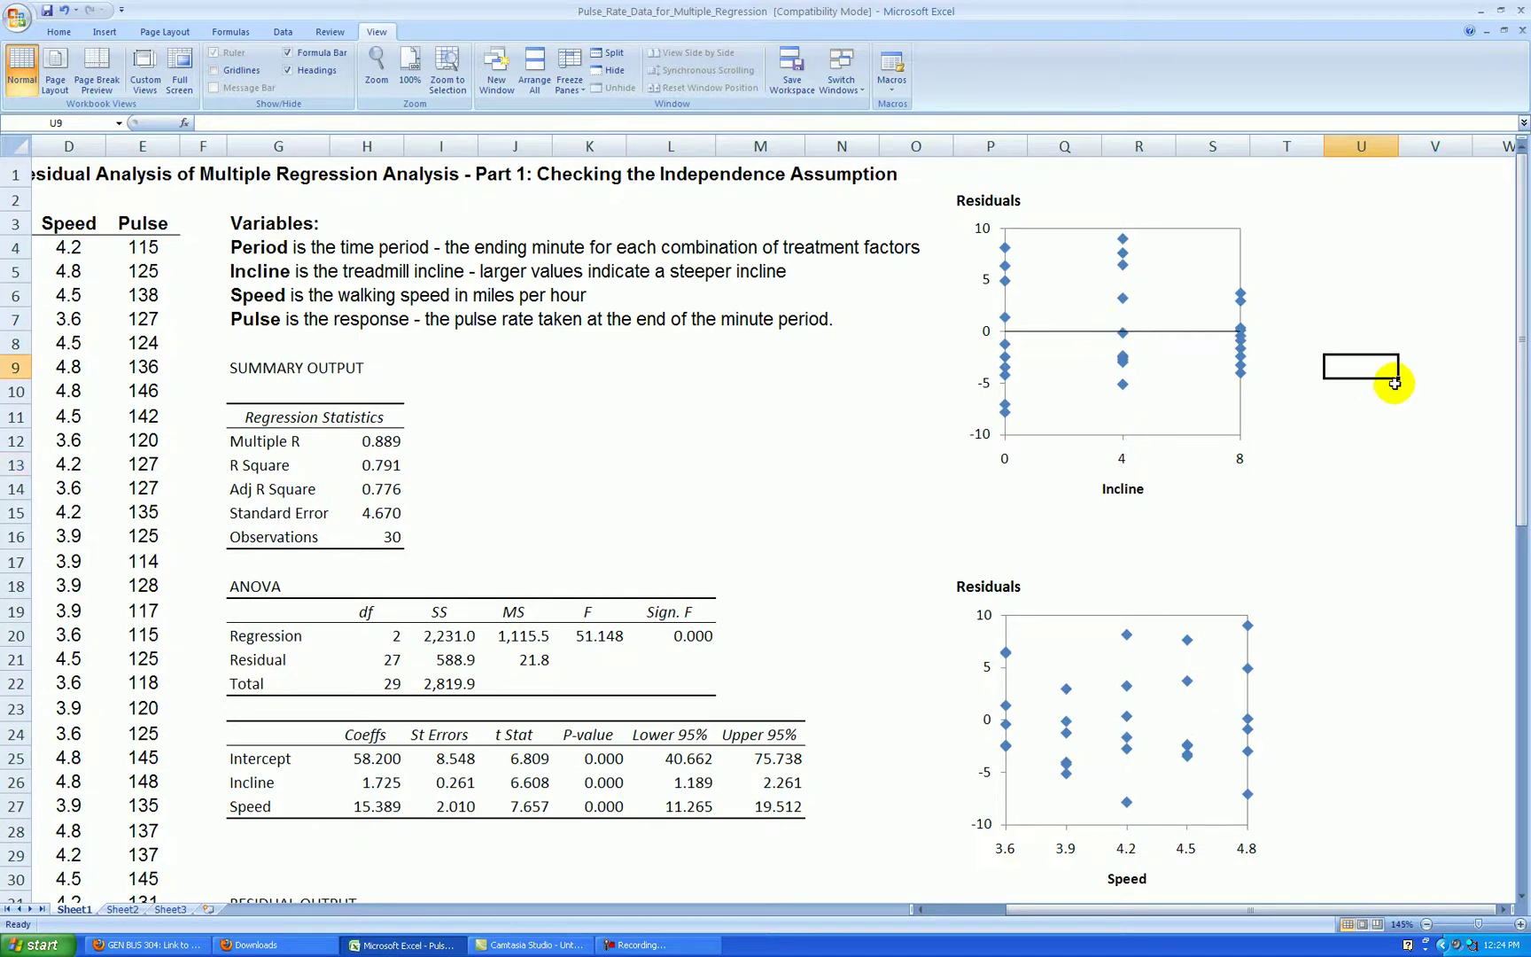
Add a linear trendline to the Speed residual points.
scroll(1393, 382, down, 3)
right_click(1128, 501)
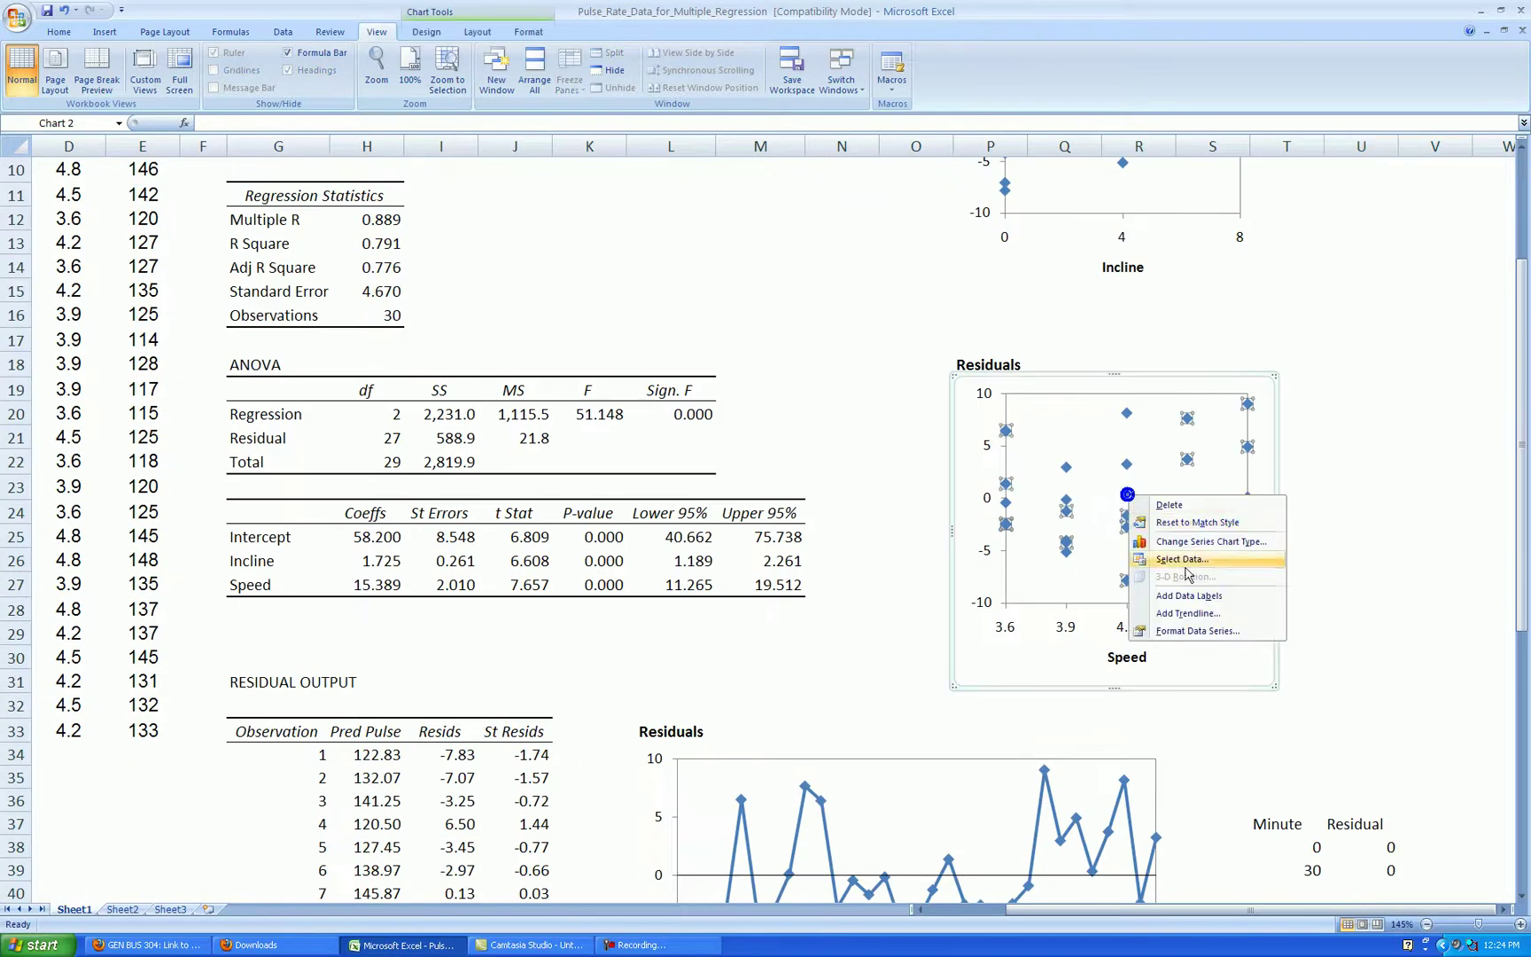
click(1201, 608)
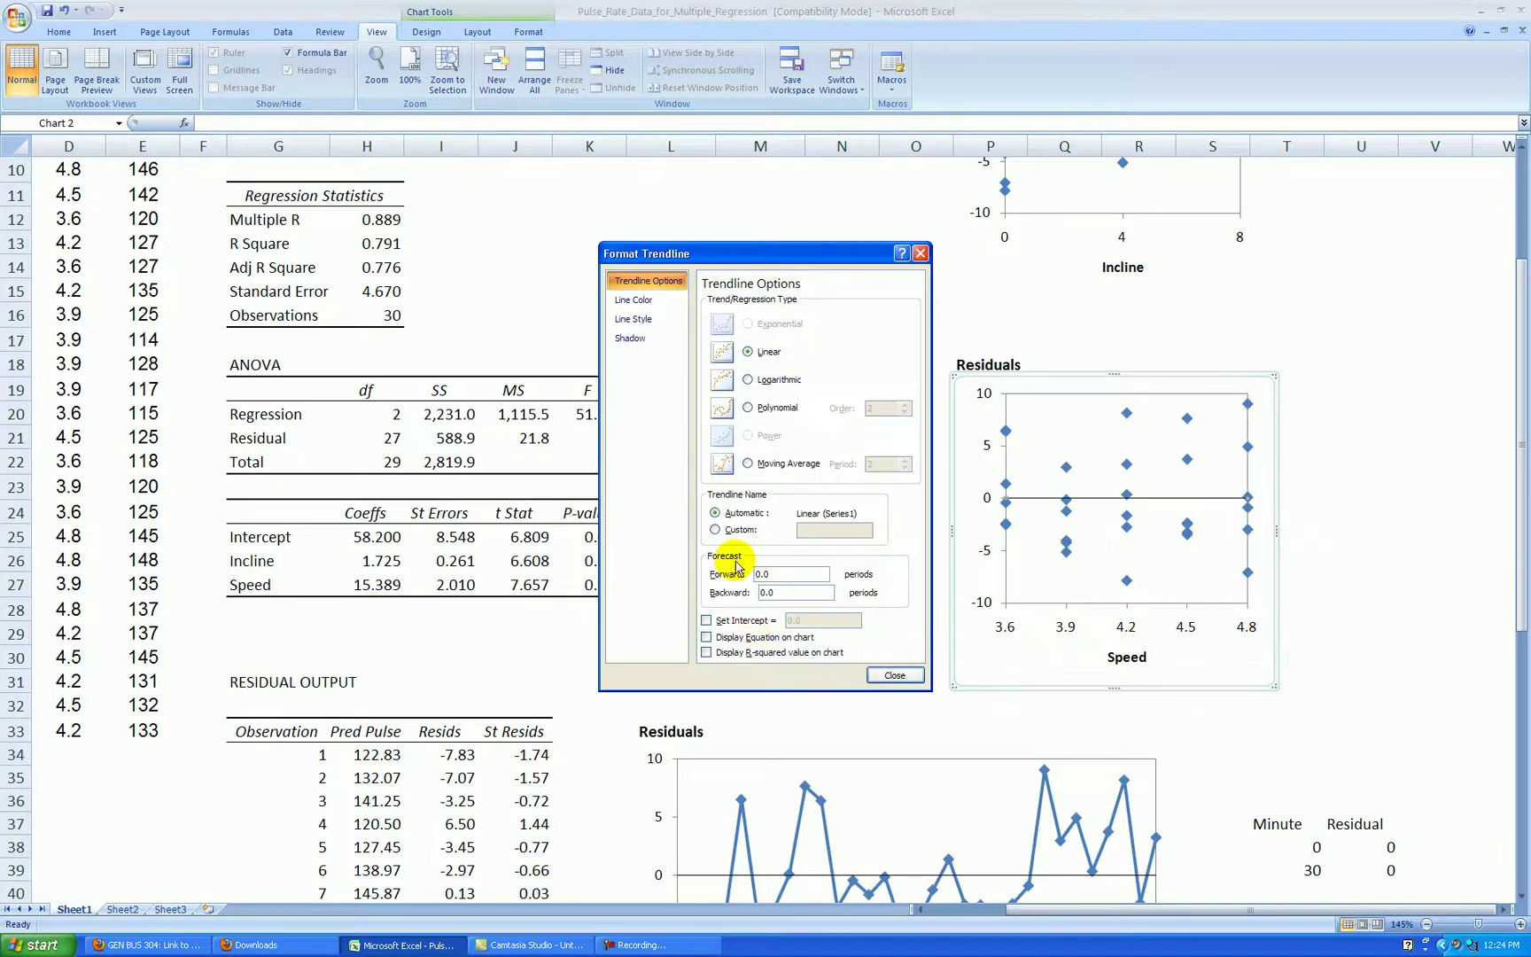
click(894, 675)
click(1349, 494)
scroll(1351, 492, down, 2)
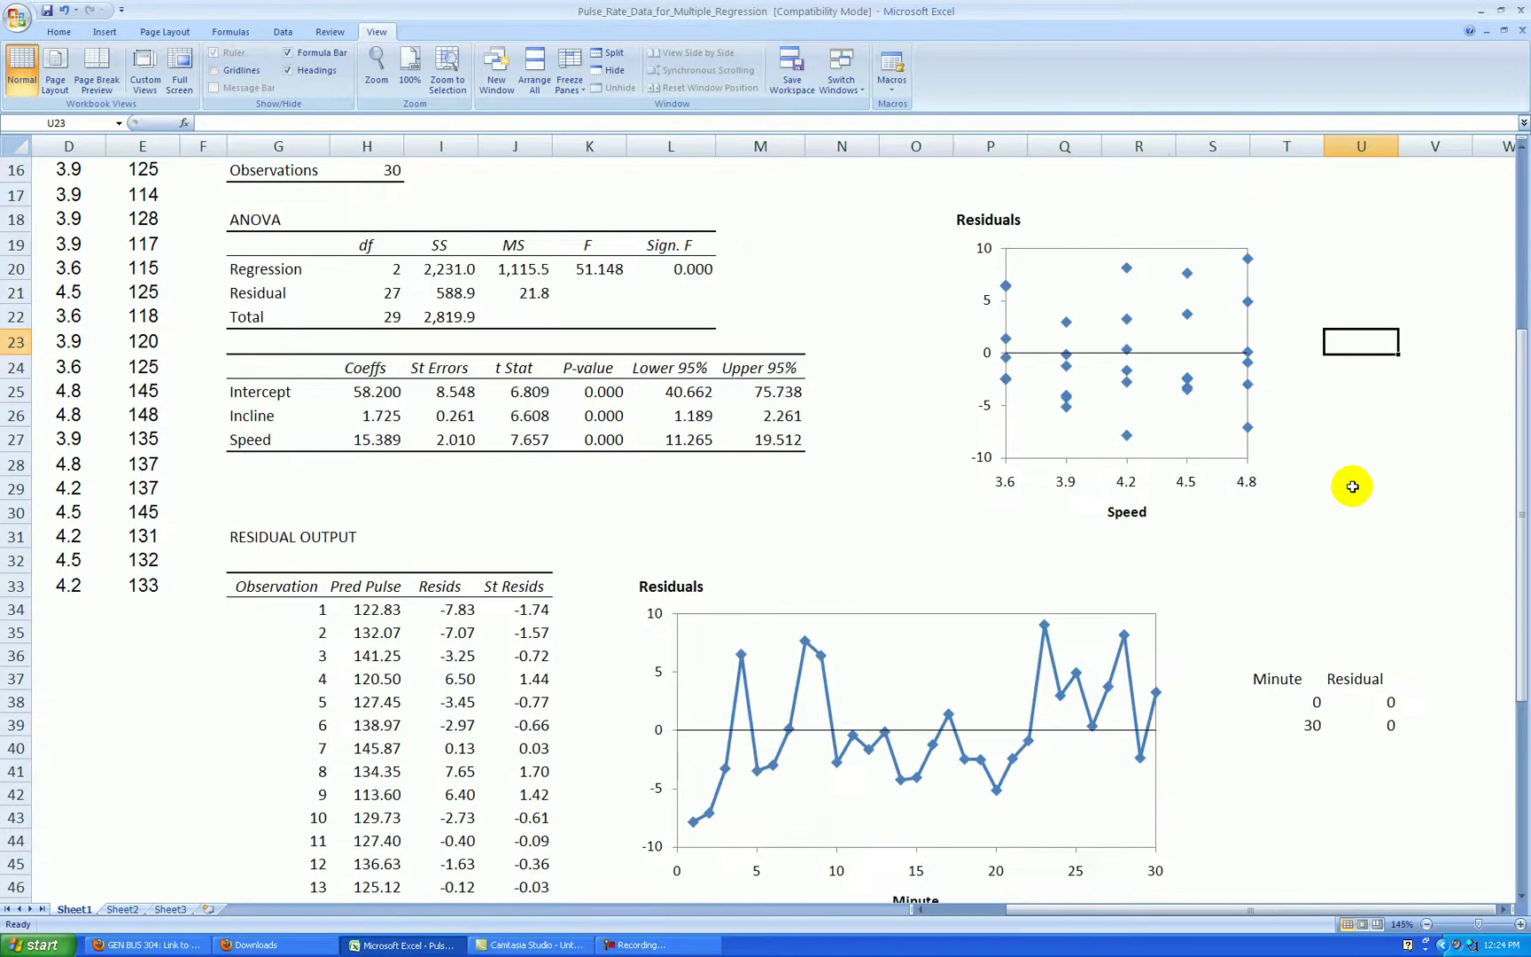
scroll(1395, 479, up, 5)
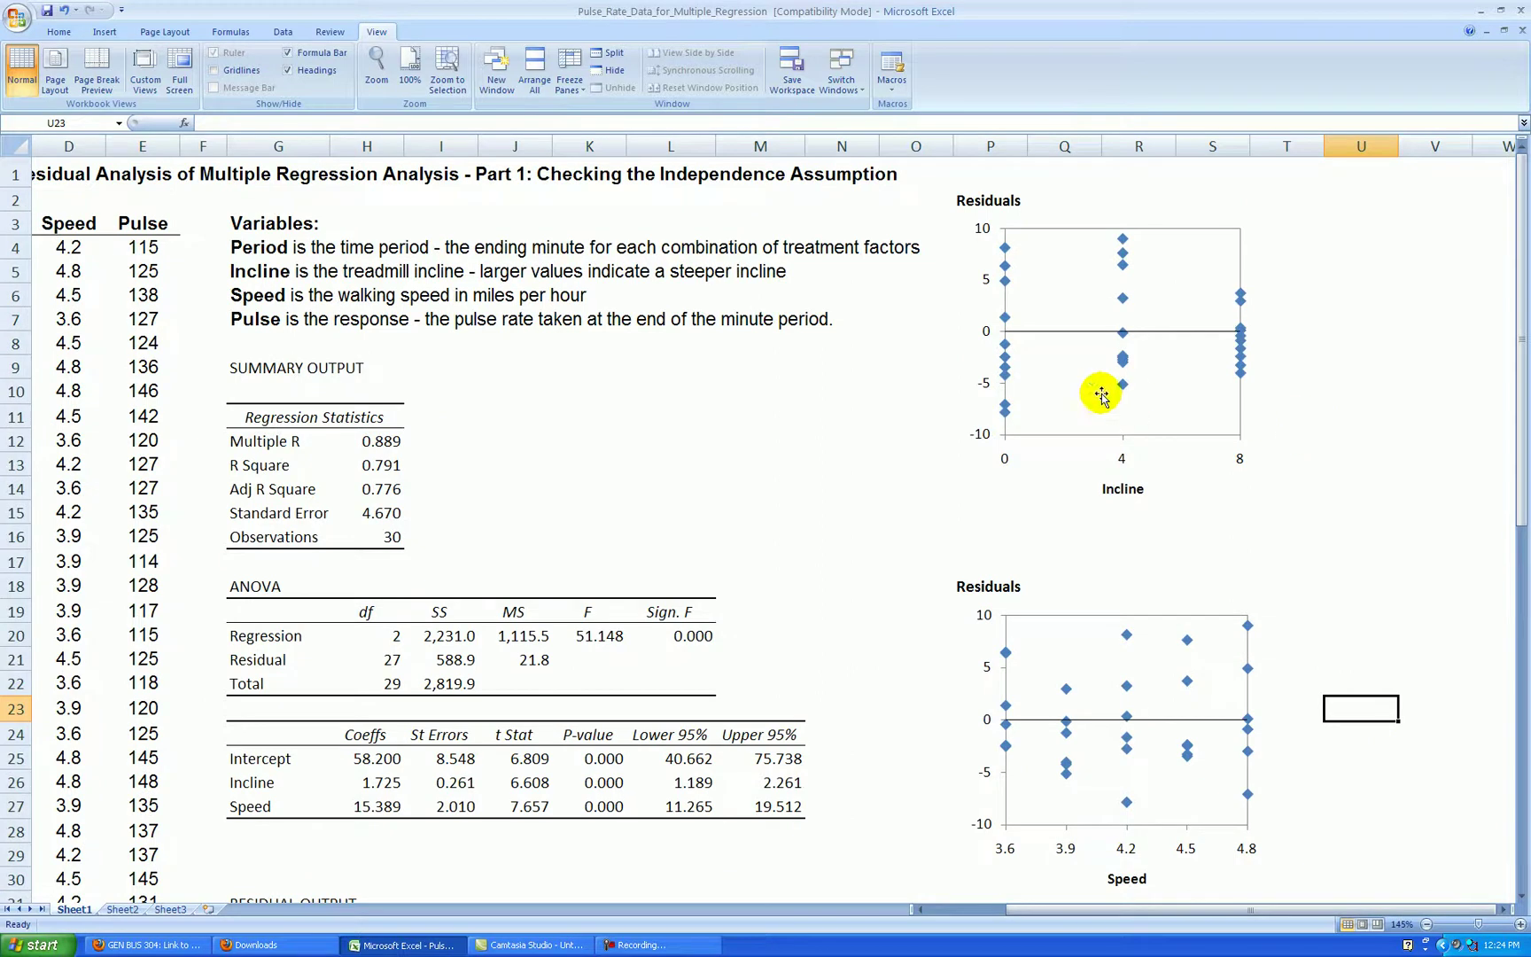
scroll(1320, 505, down, 3)
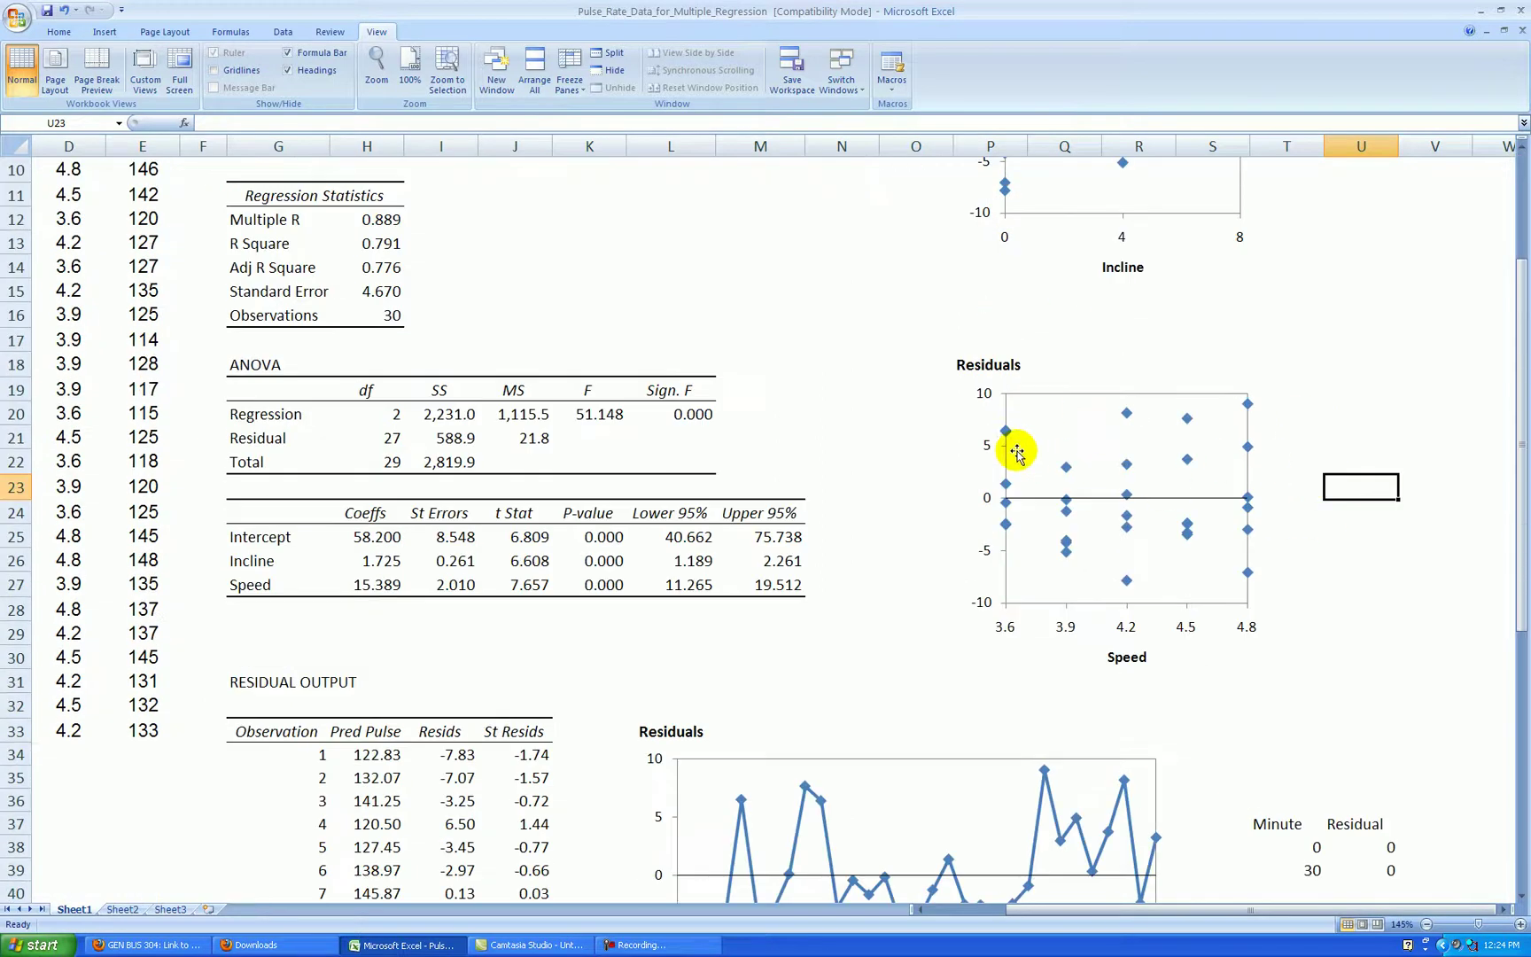
scroll(1339, 431, down, 2)
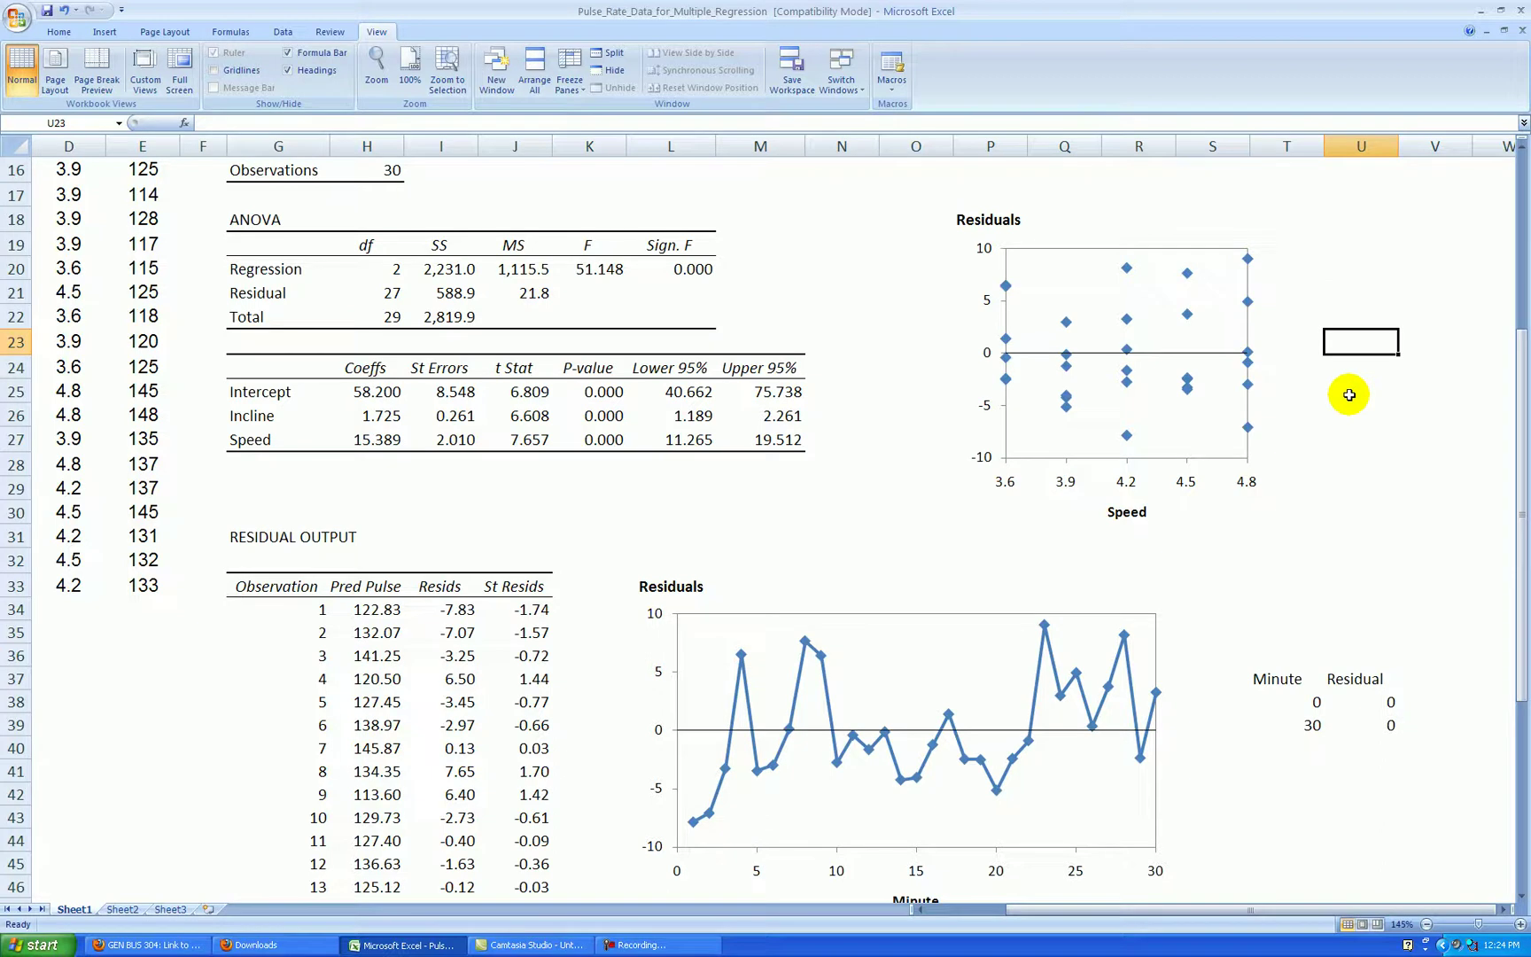
click(1346, 368)
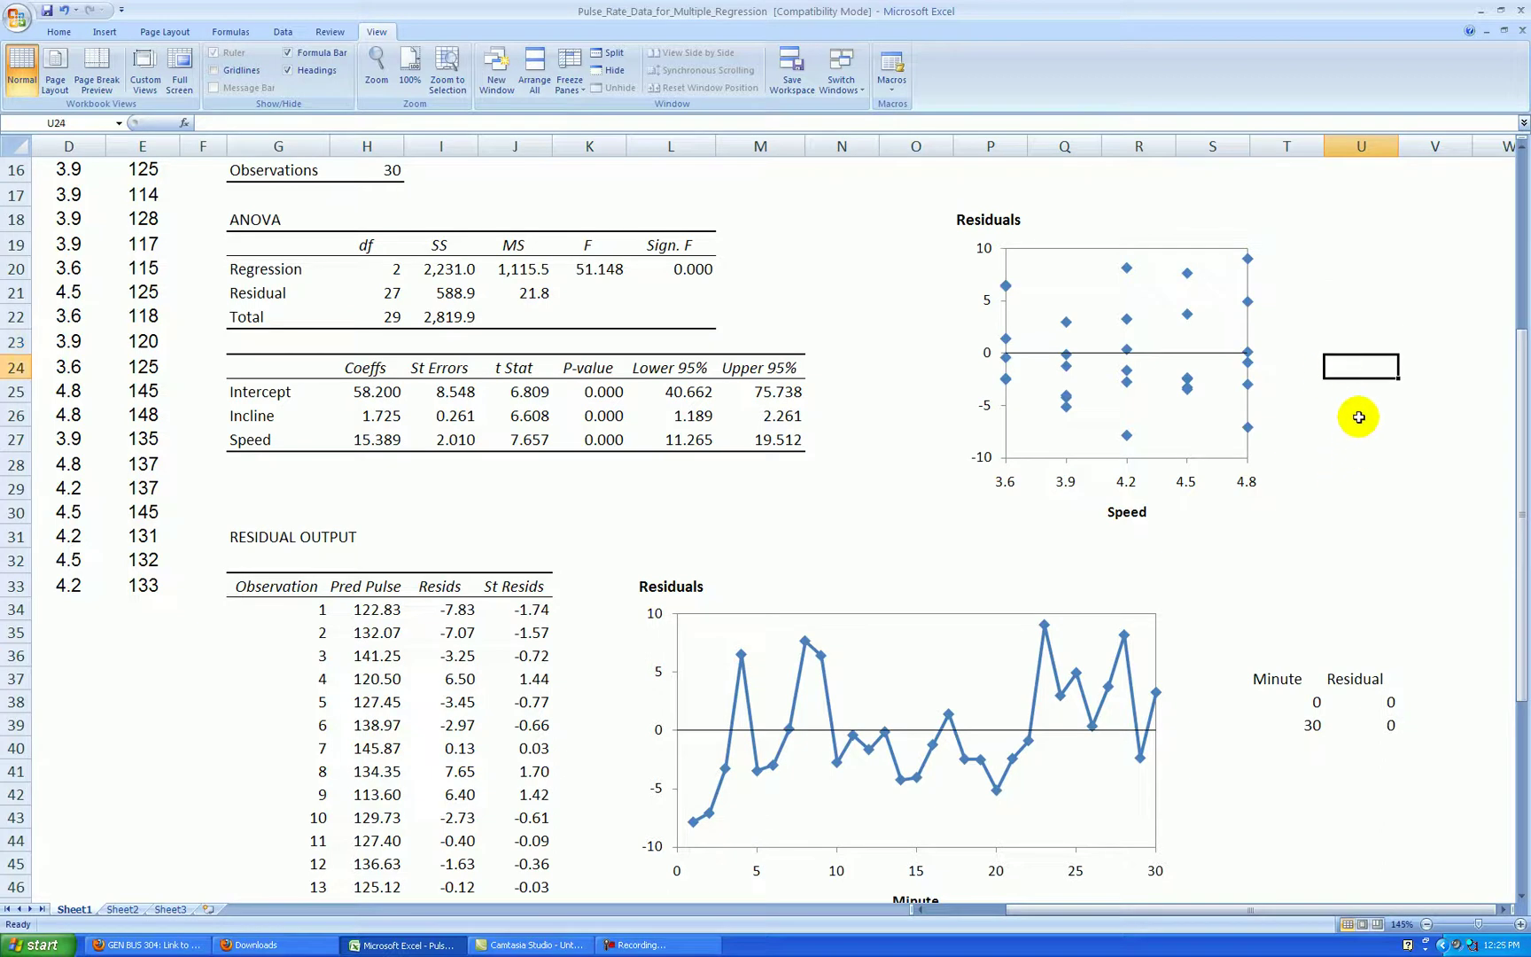
scroll(1374, 404, down, 1)
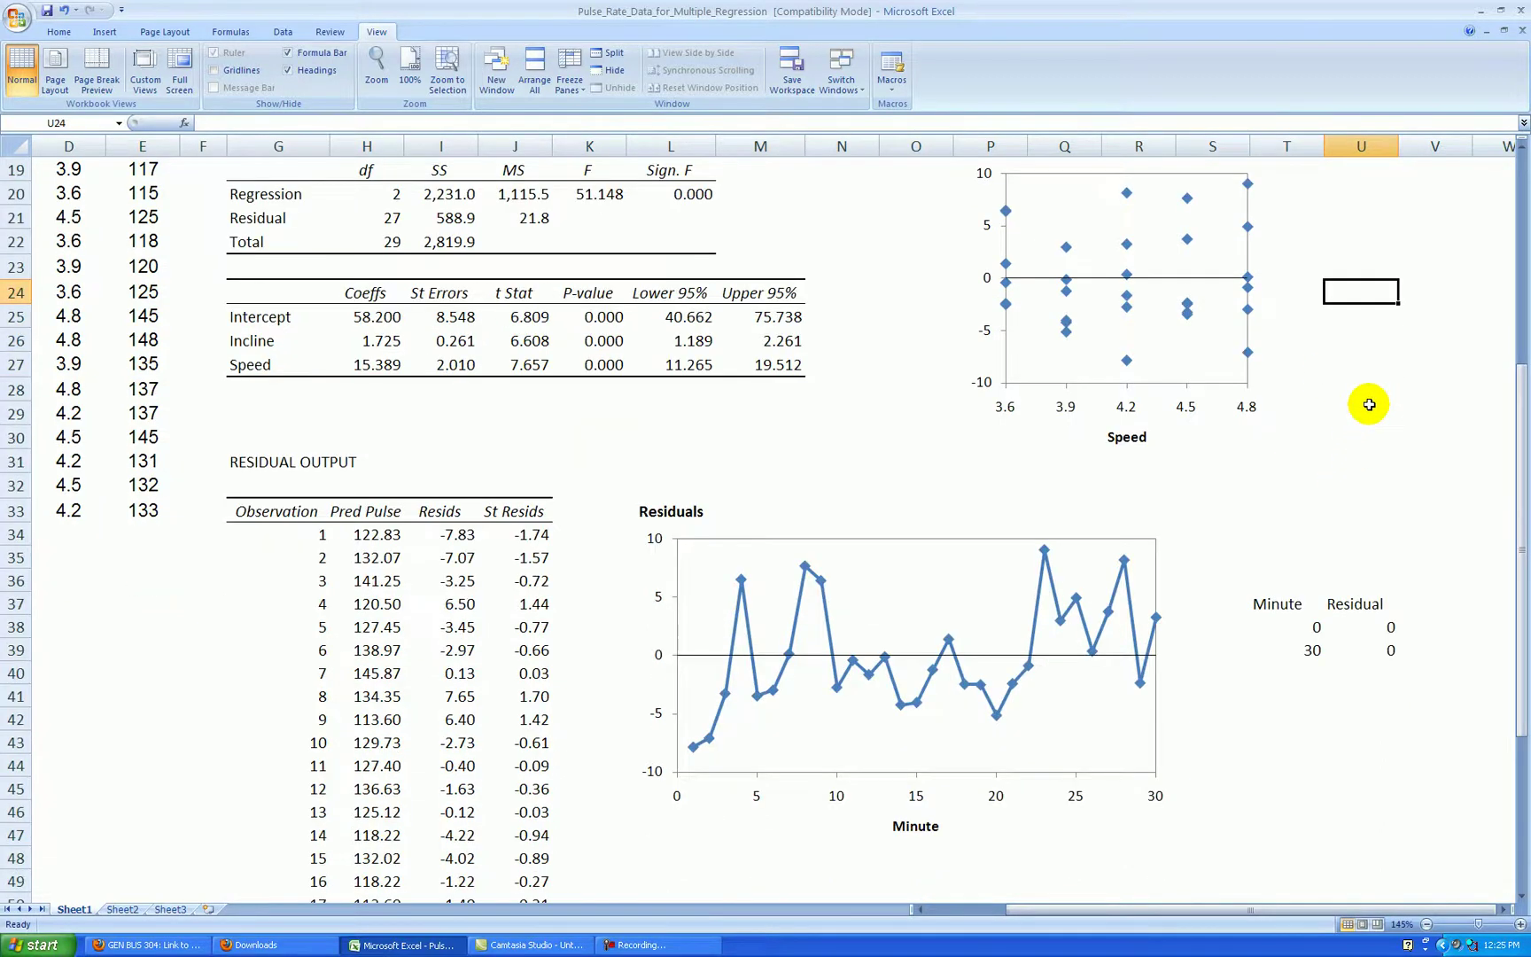
scroll(1369, 404, up, 1)
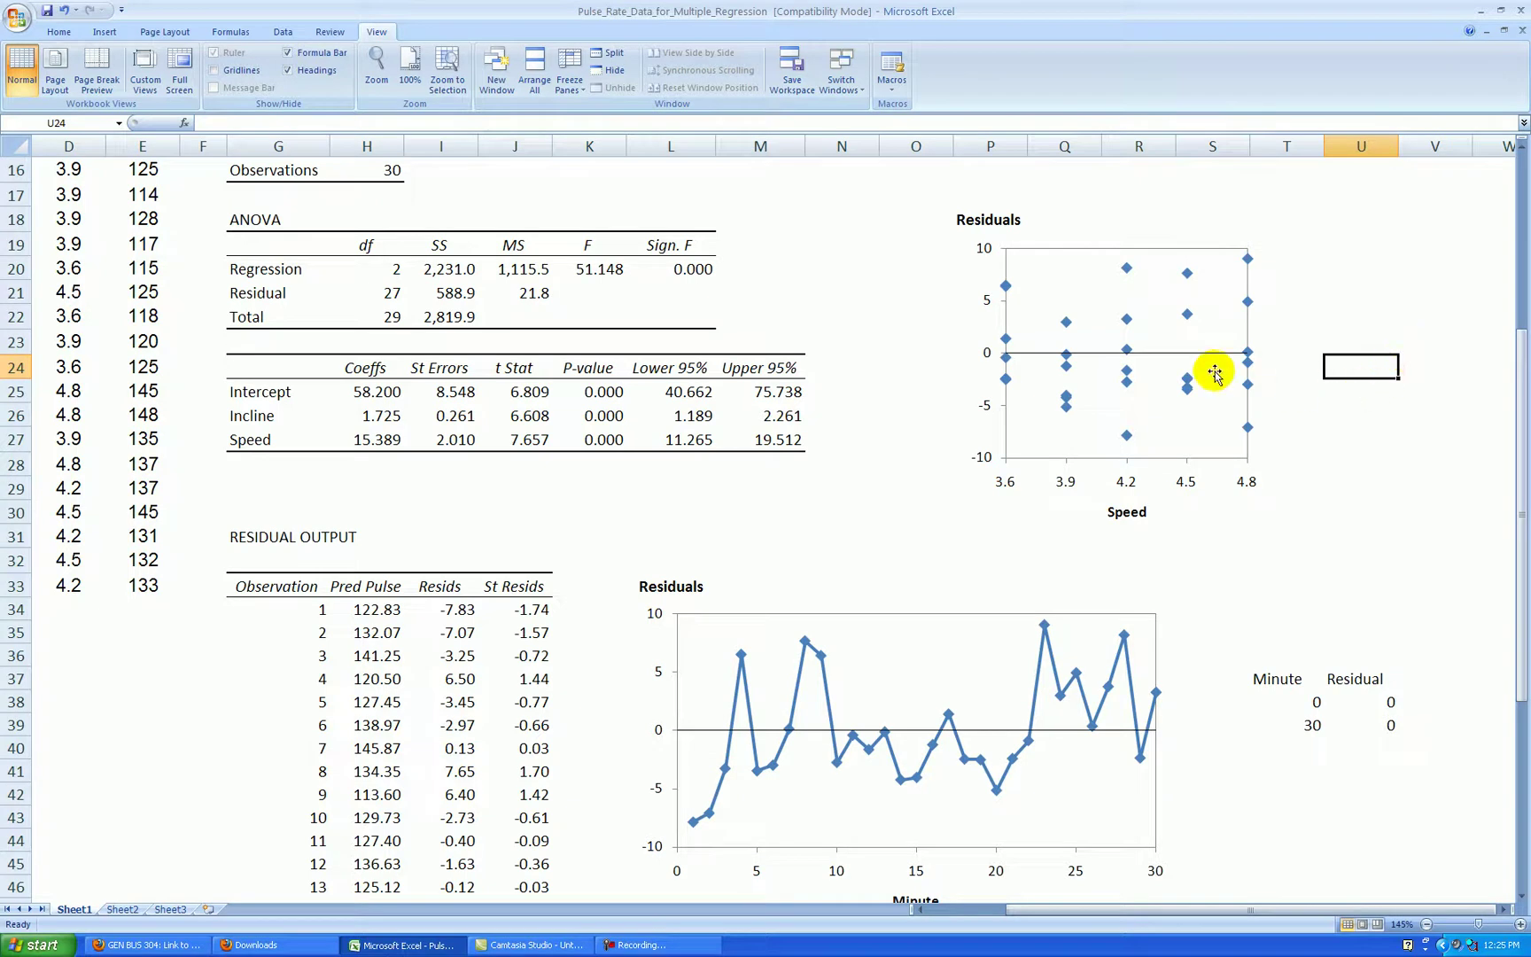
Add an order-2 polynomial trendline to the Speed residuals.
right_click(1126, 319)
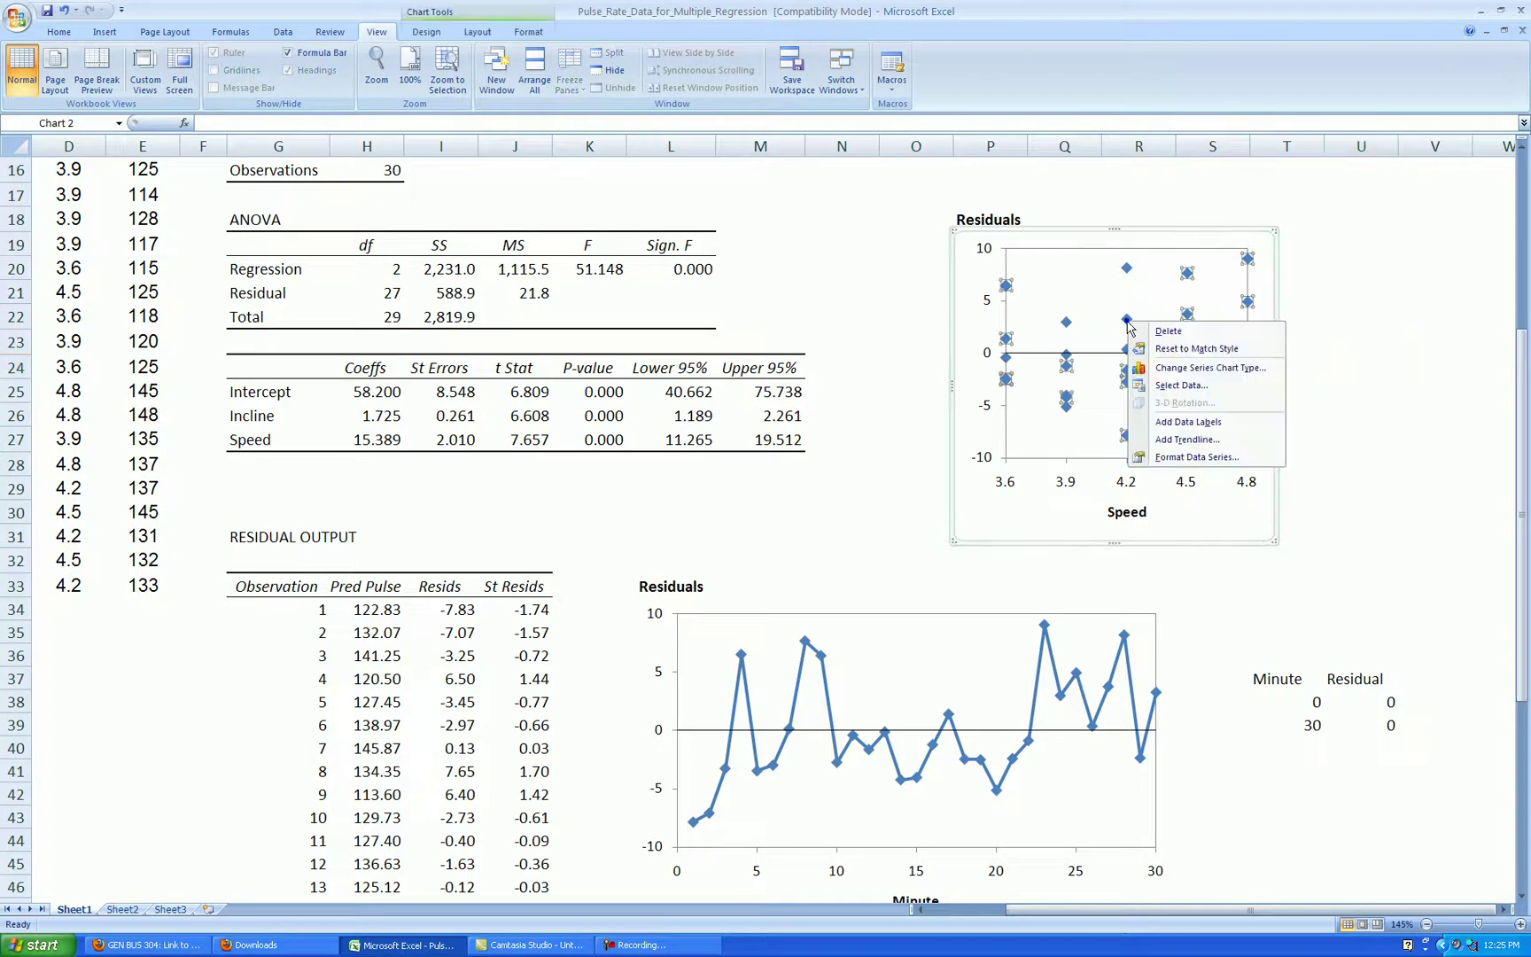
click(1183, 440)
click(748, 409)
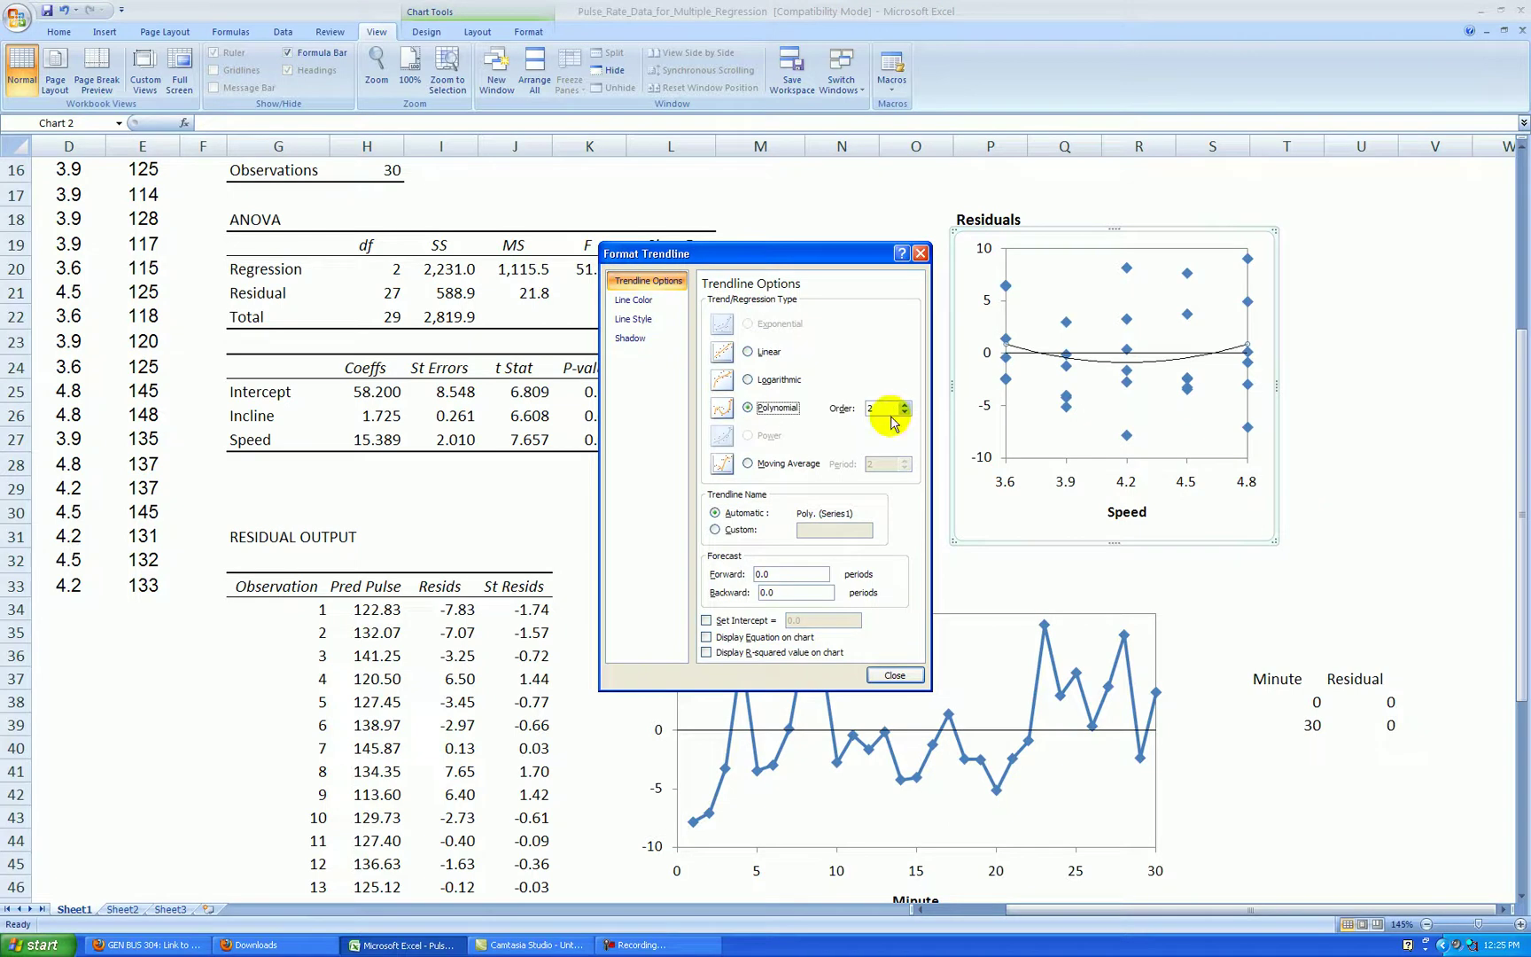
click(895, 675)
click(1380, 520)
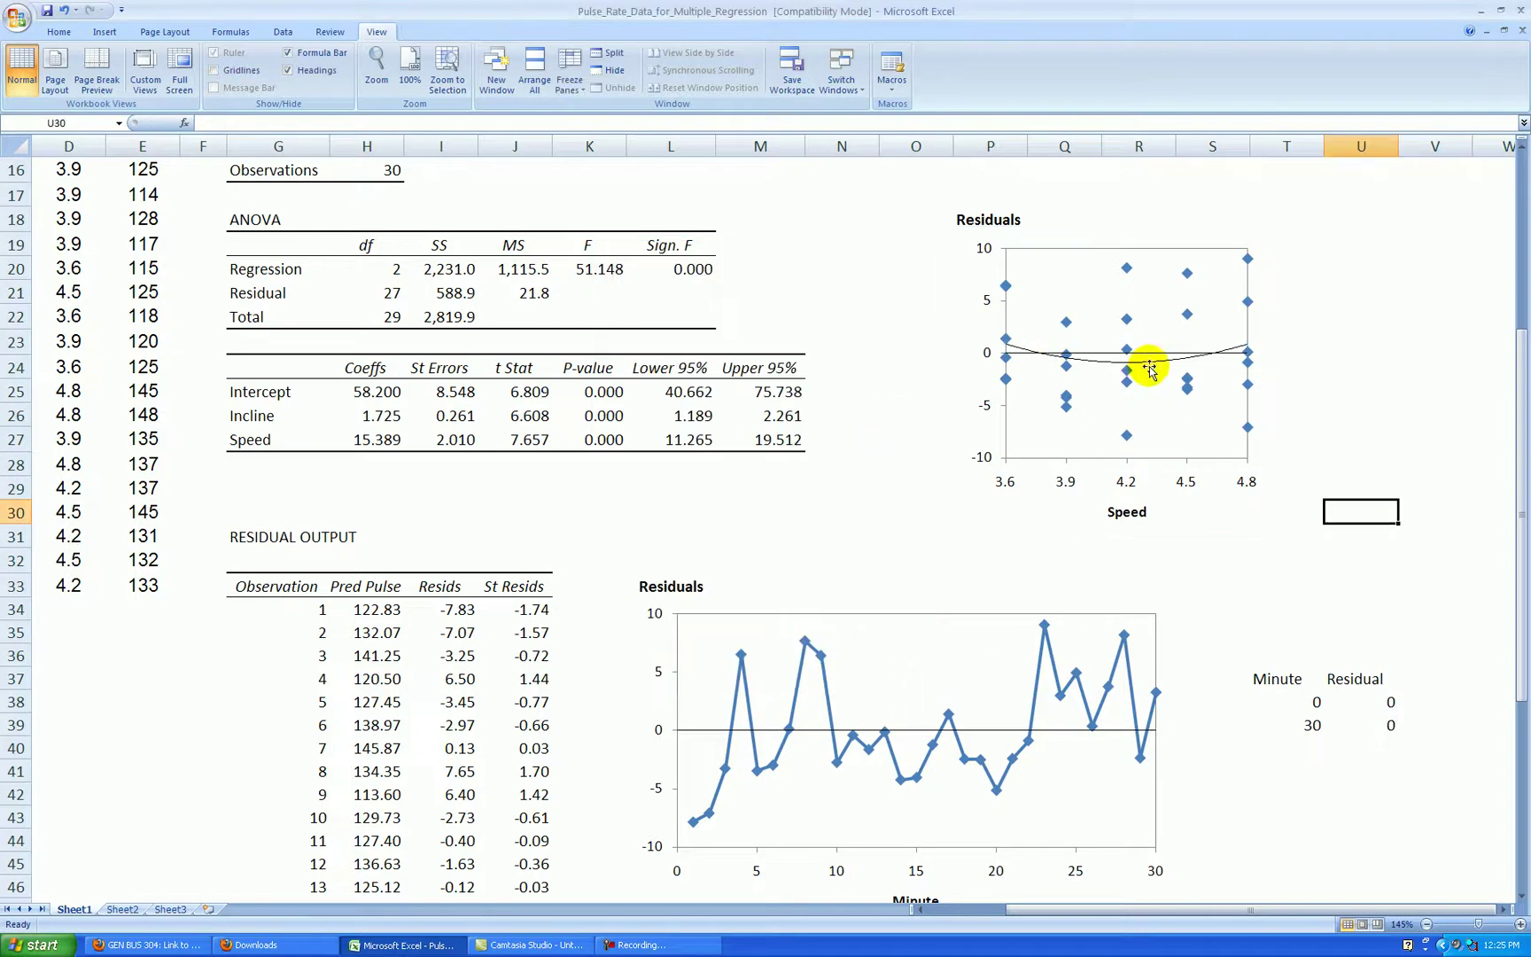
click(1379, 353)
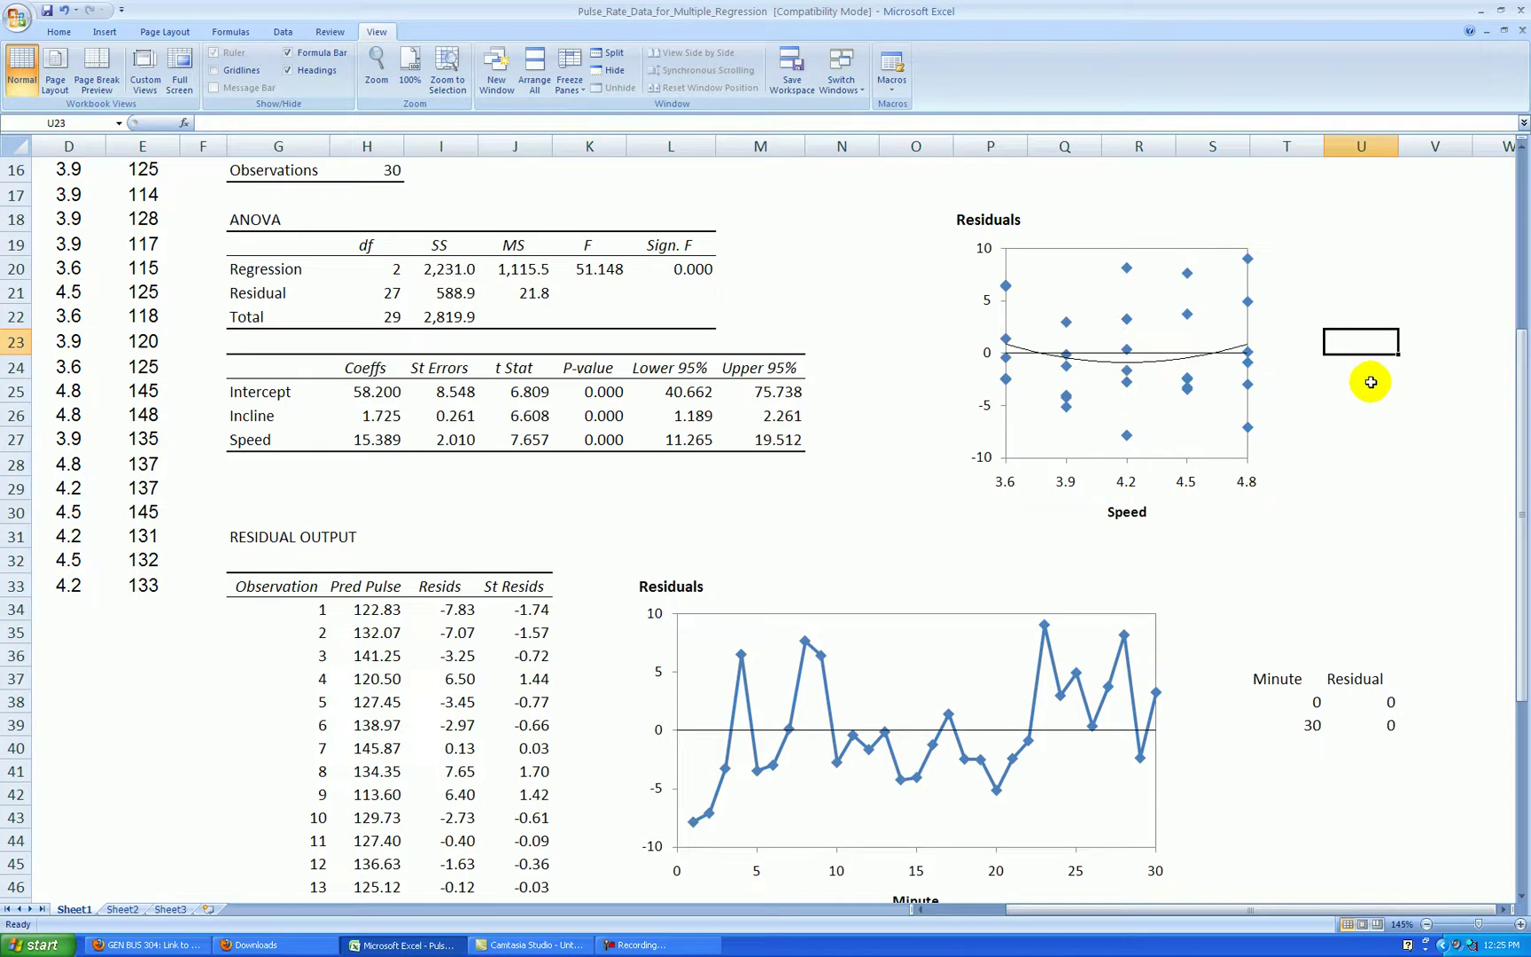
Add an order-2 polynomial trendline to the Incline residuals.
scroll(1371, 382, up, 5)
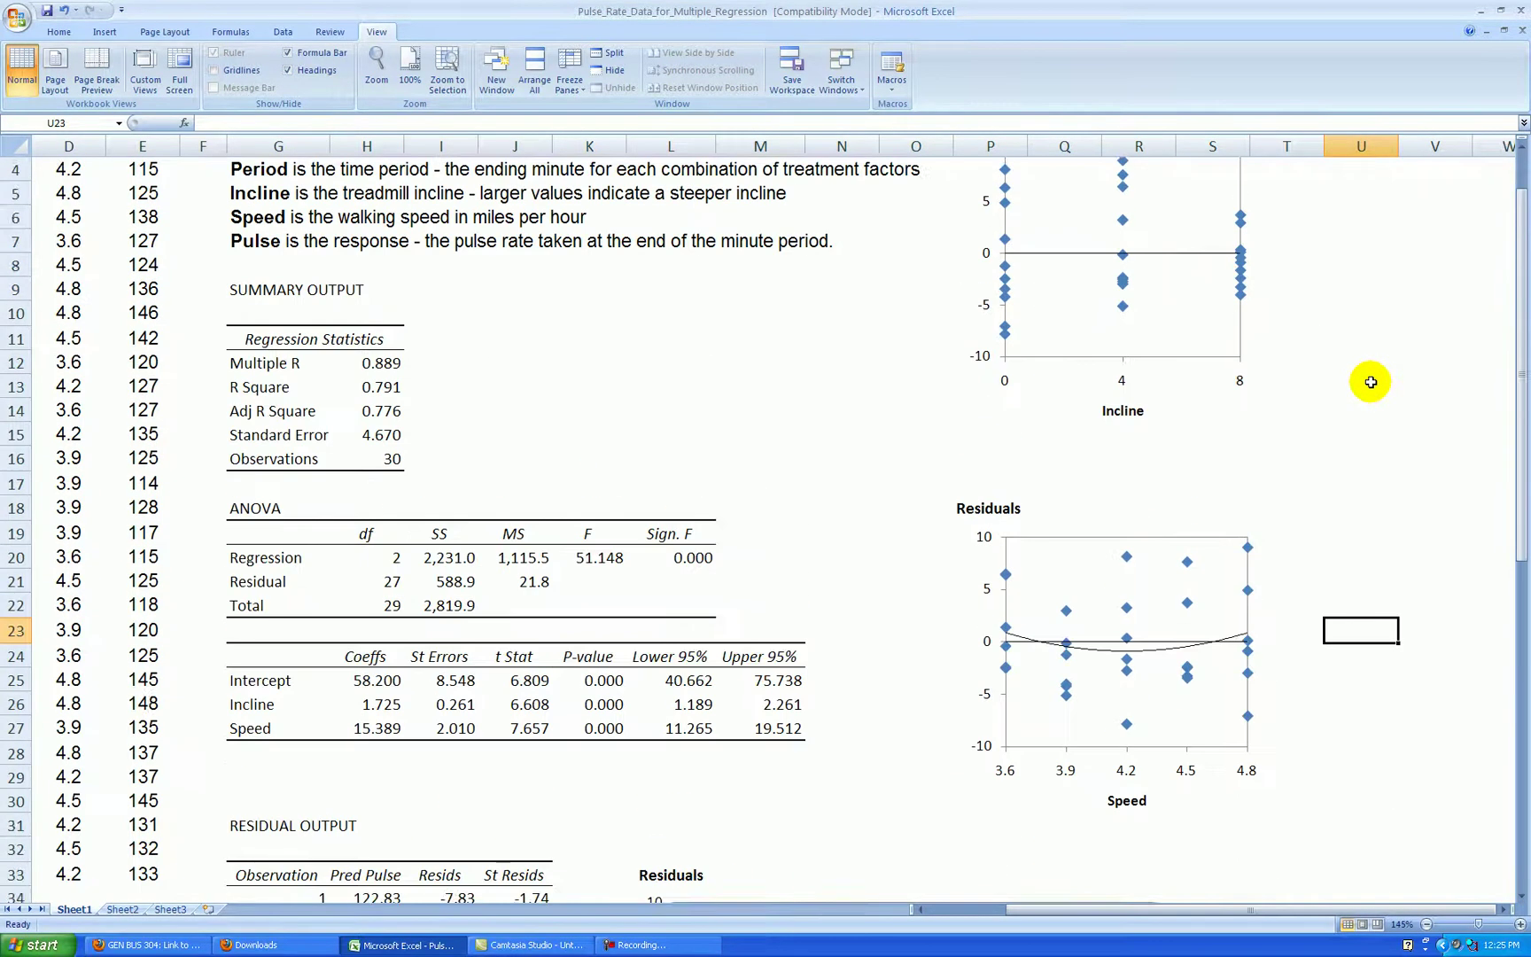
right_click(1122, 299)
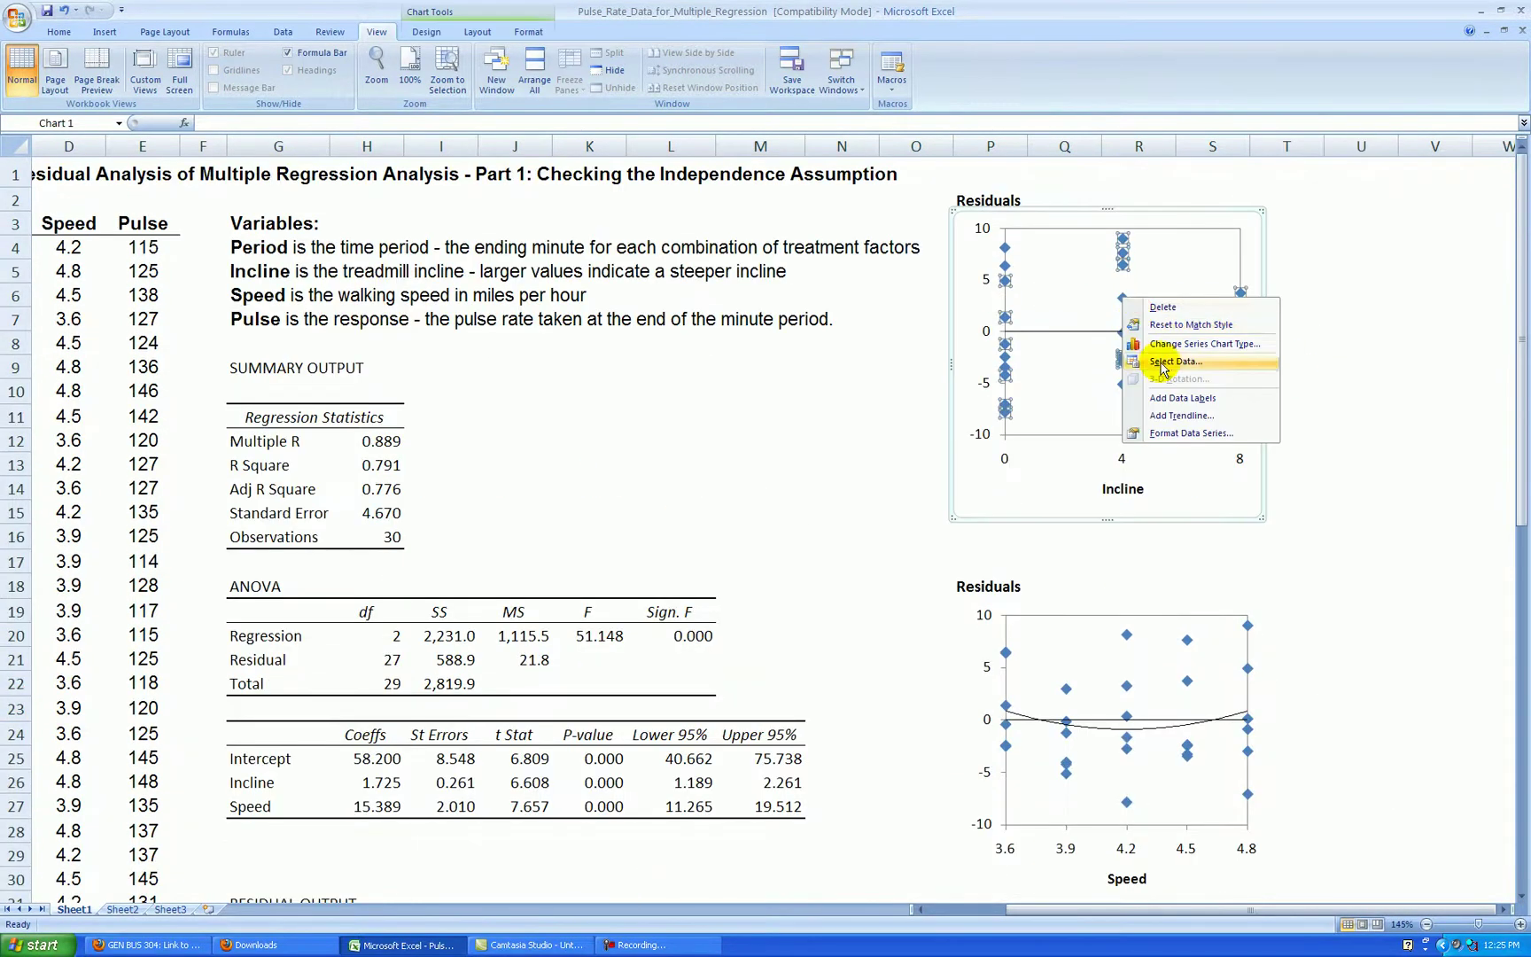
click(1182, 415)
click(786, 408)
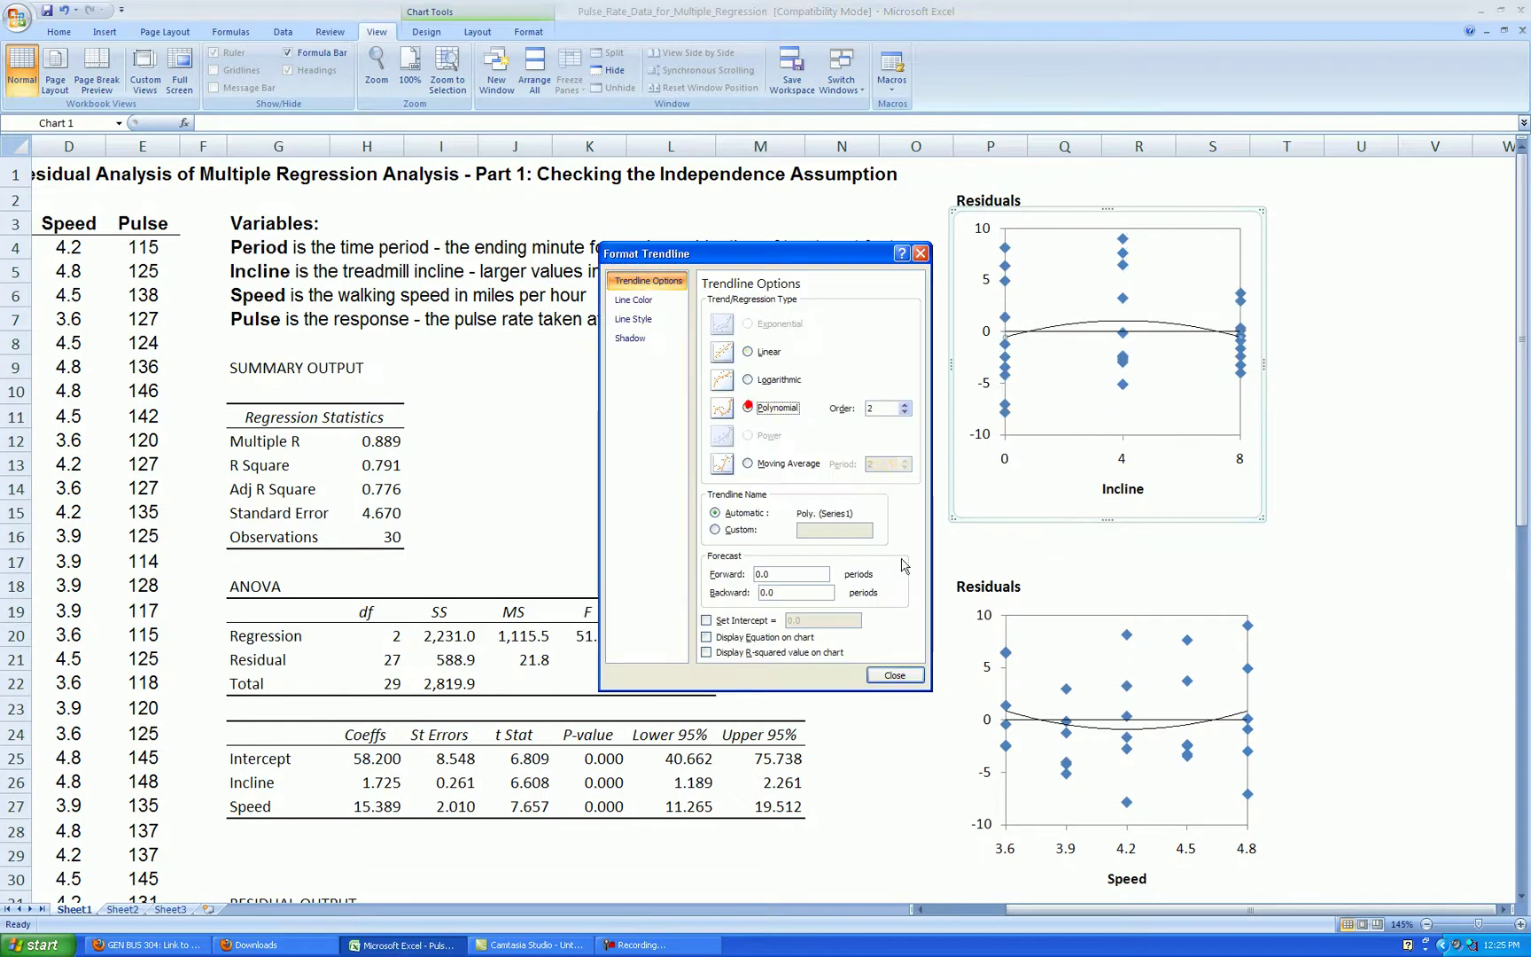
click(895, 676)
click(1379, 440)
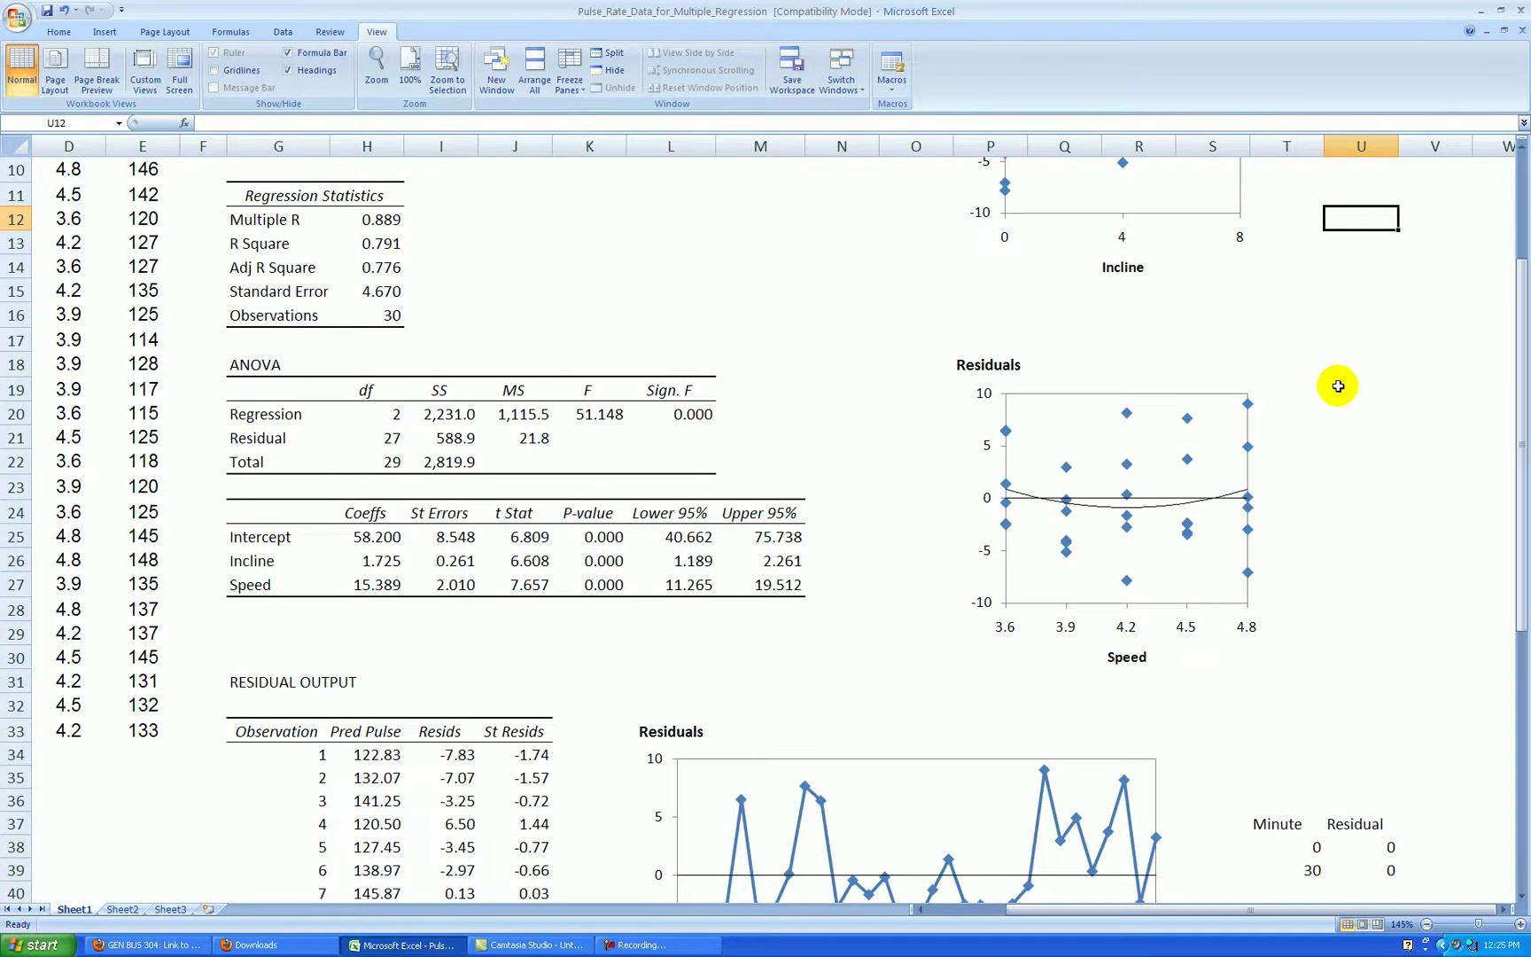
scroll(1342, 387, up, 3)
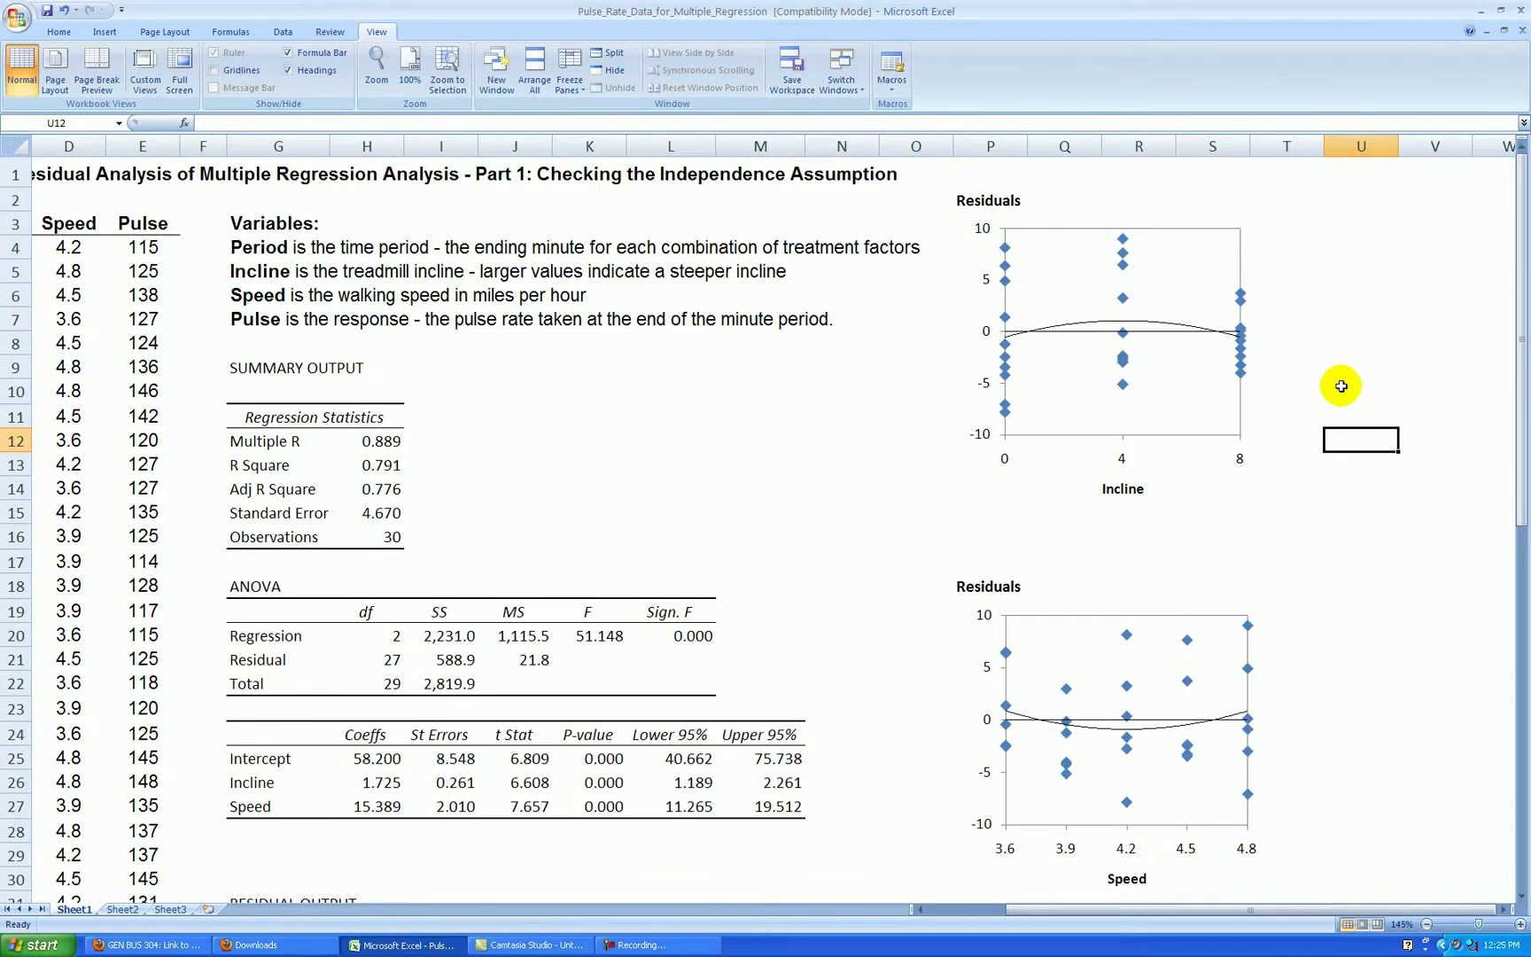
scroll(1343, 407, down, 2)
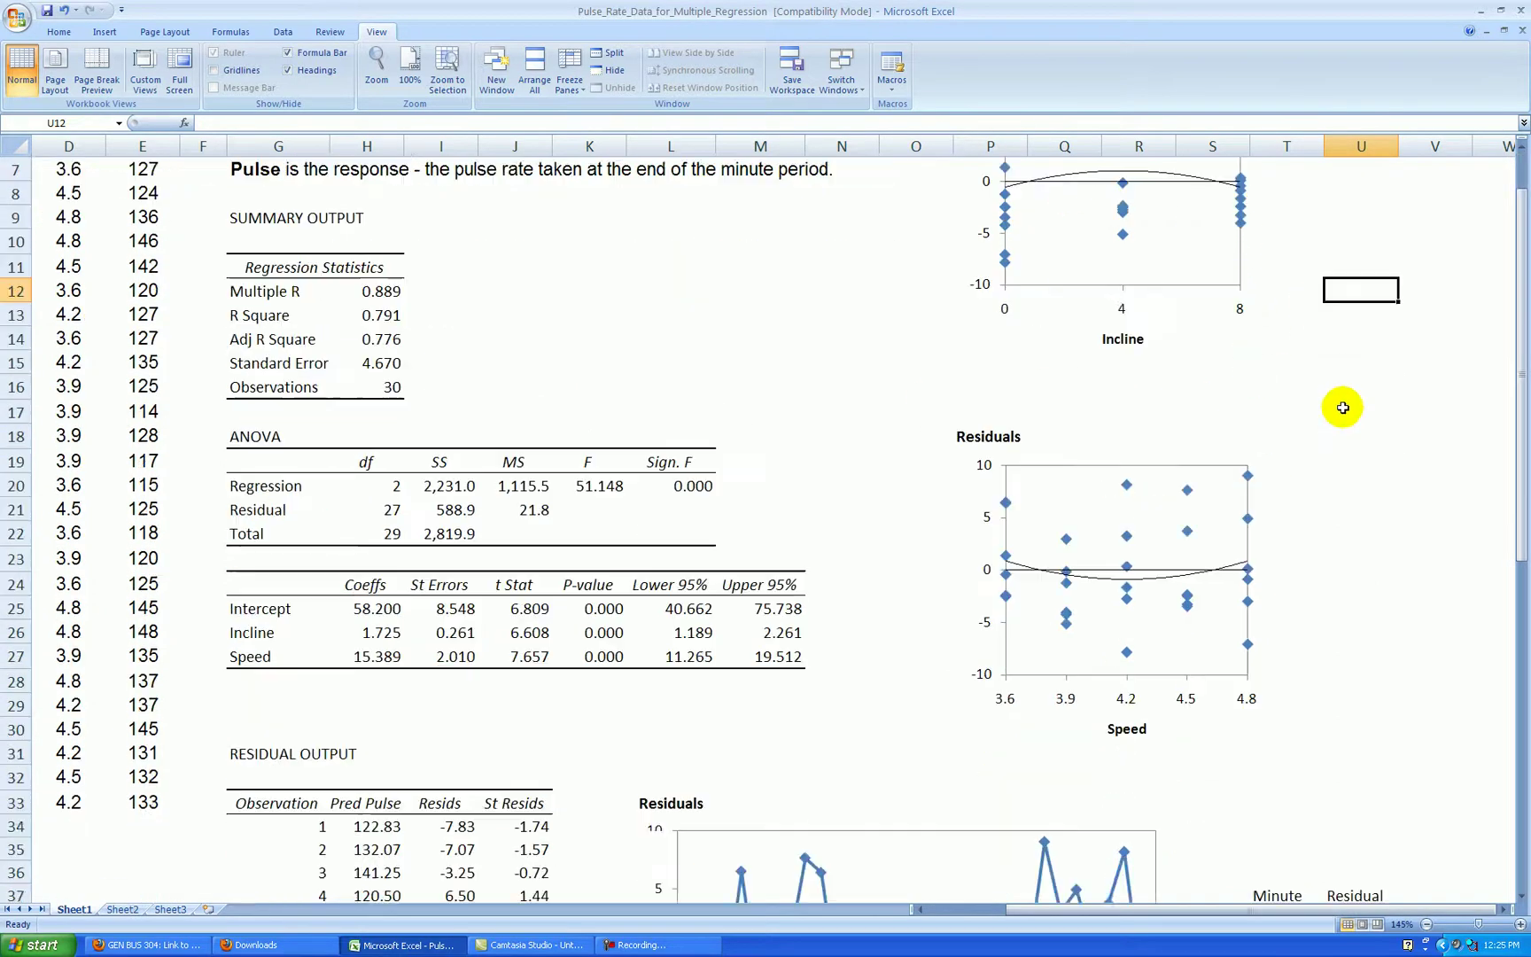
scroll(1343, 408, down, 1)
scroll(1330, 324, up, 3)
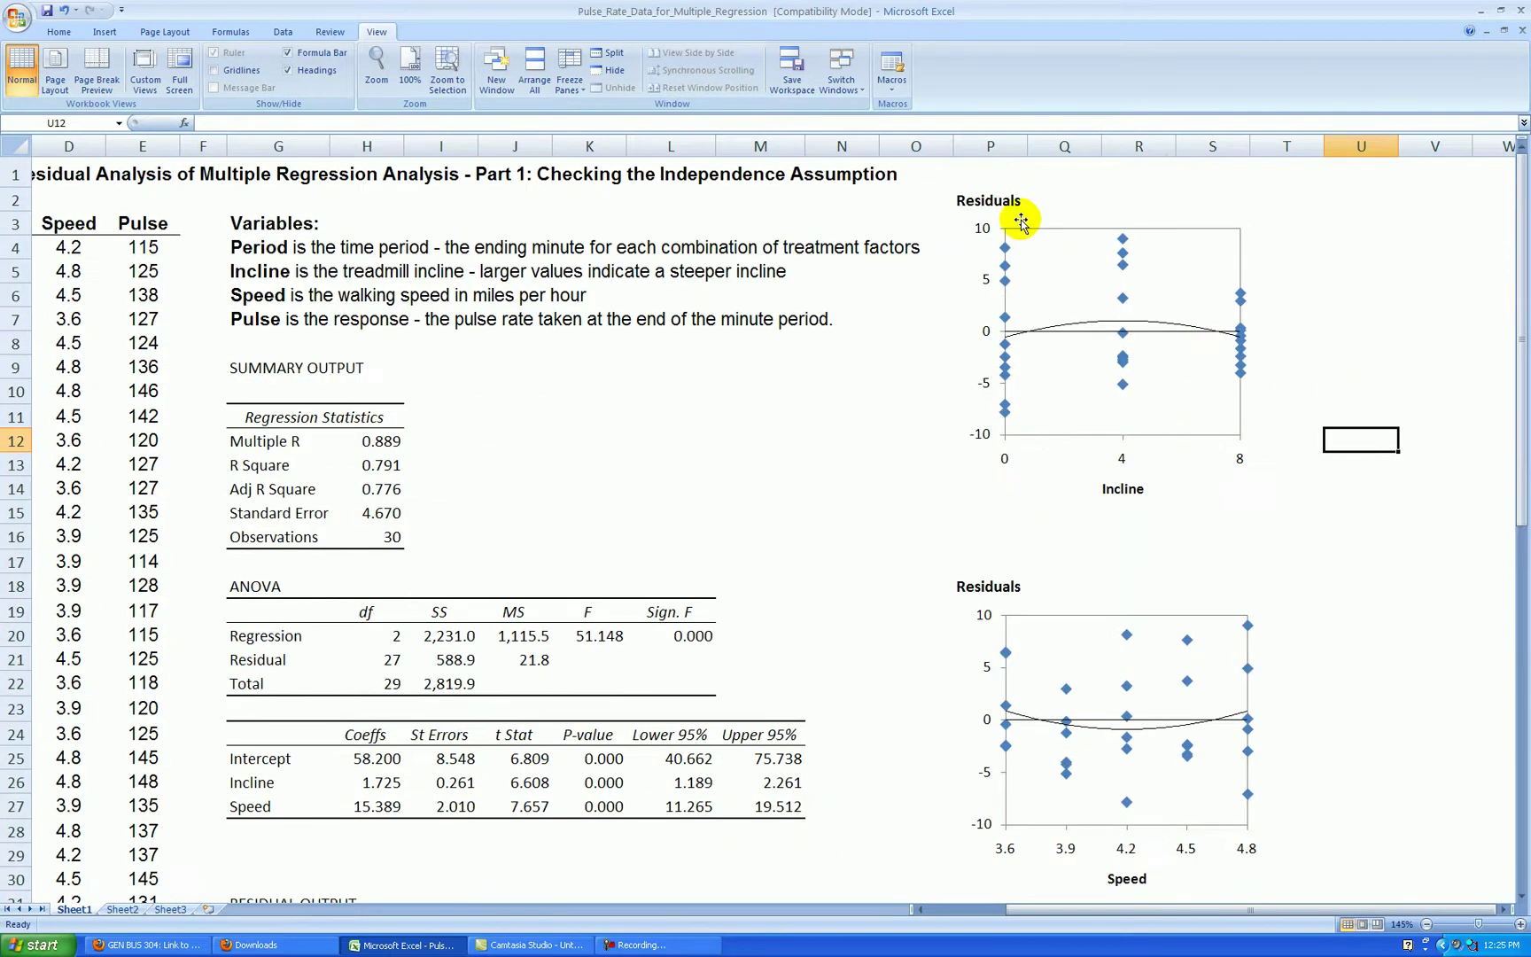
scroll(1310, 429, down, 11)
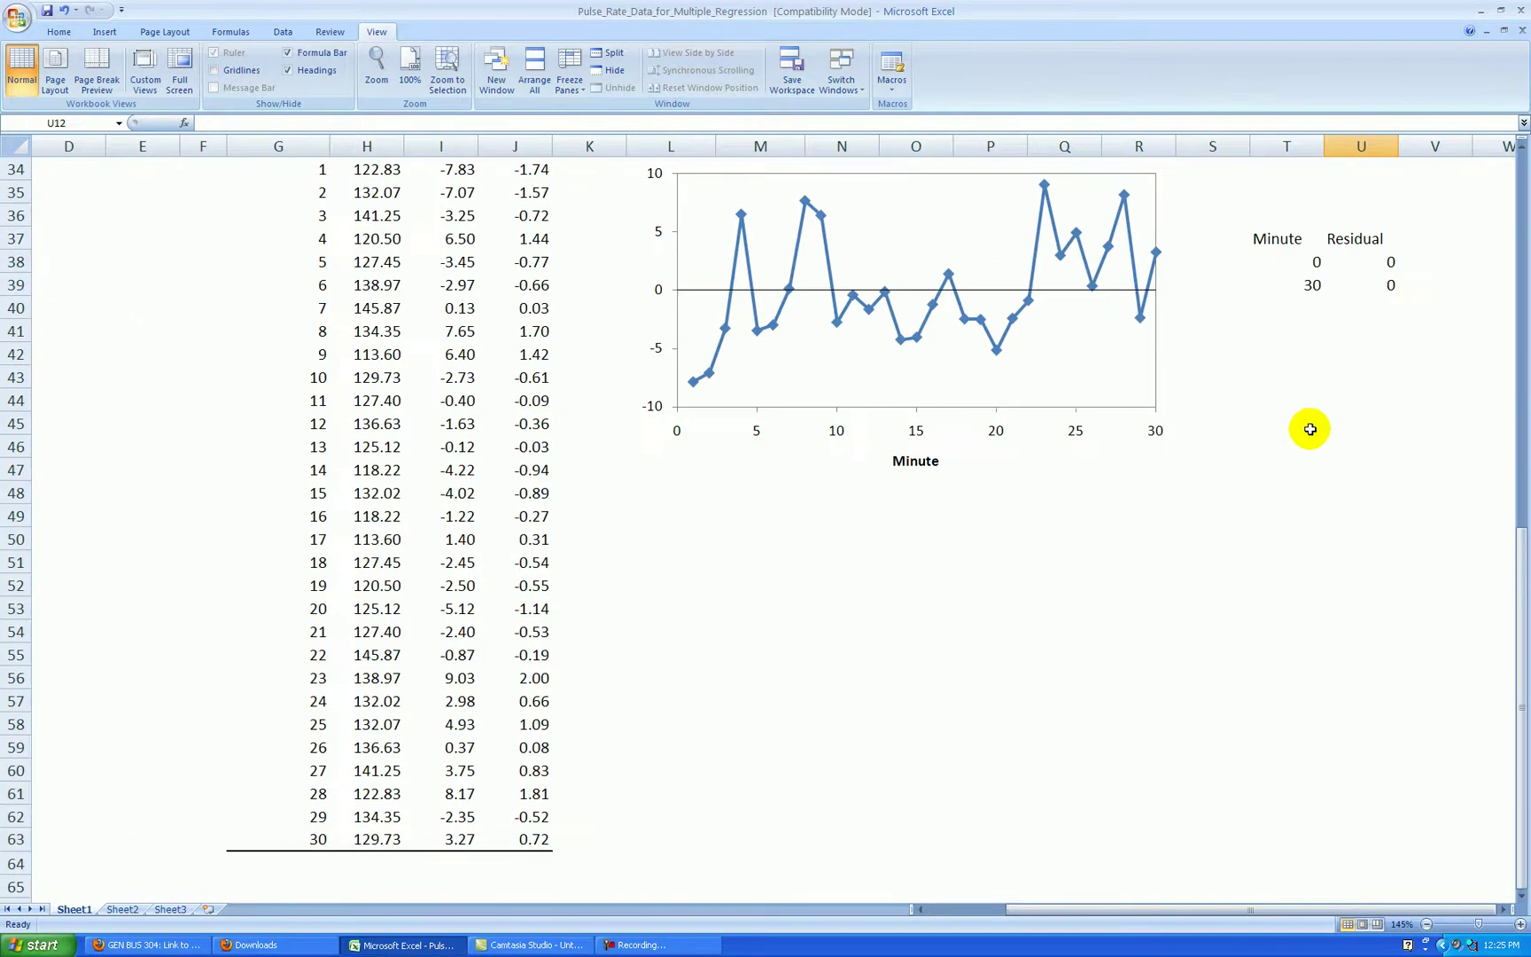
scroll(1310, 429, up, 2)
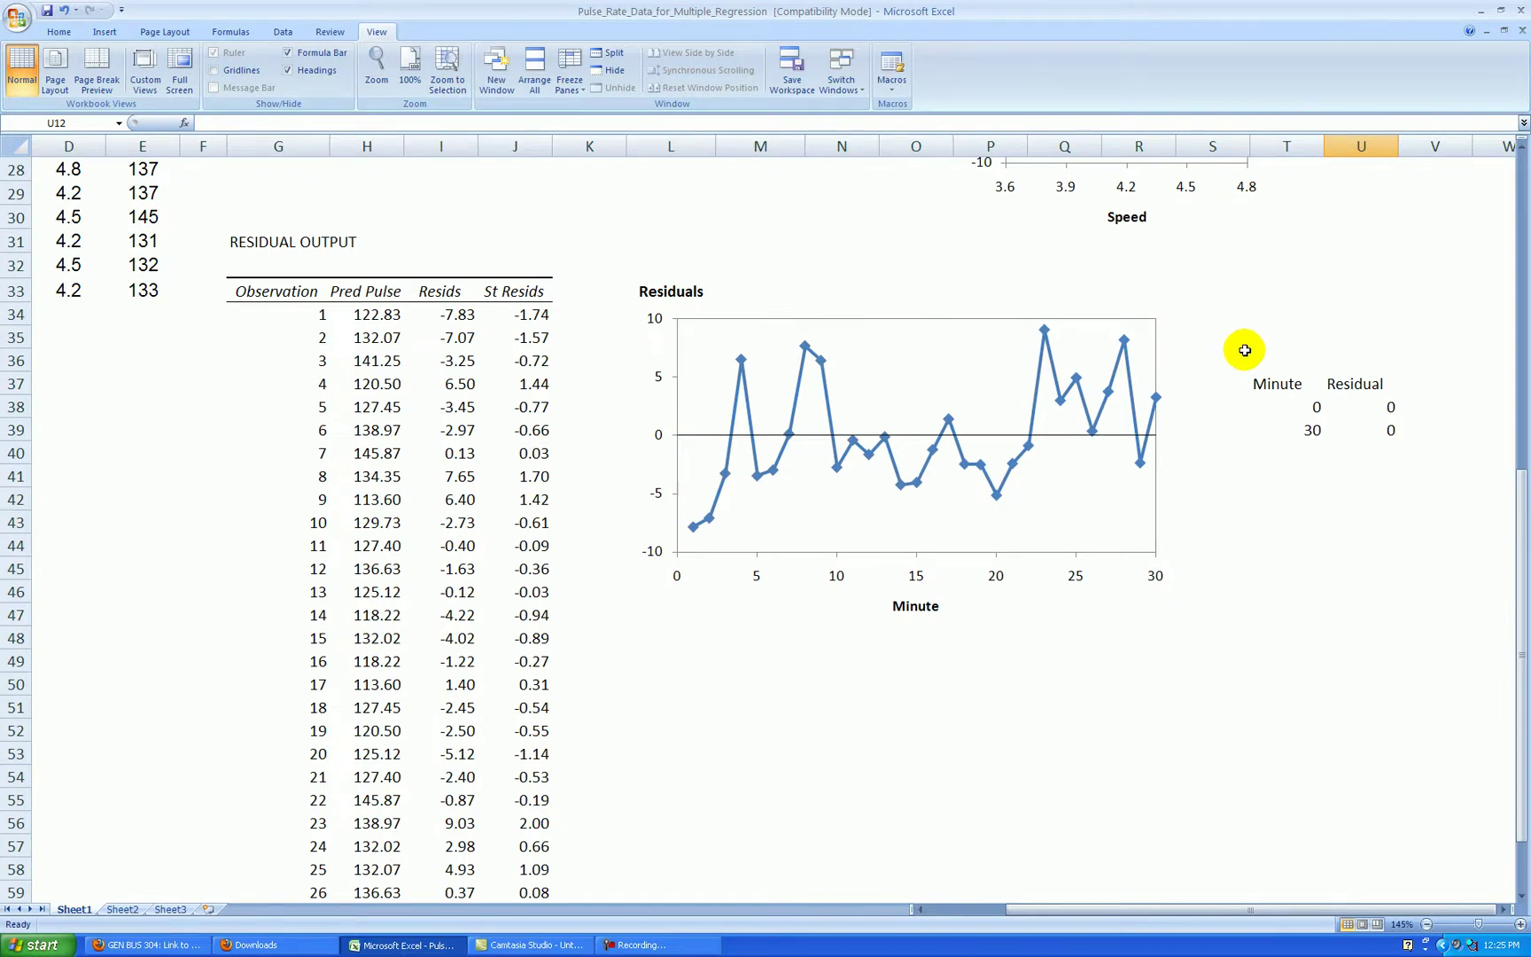
scroll(1245, 350, up, 9)
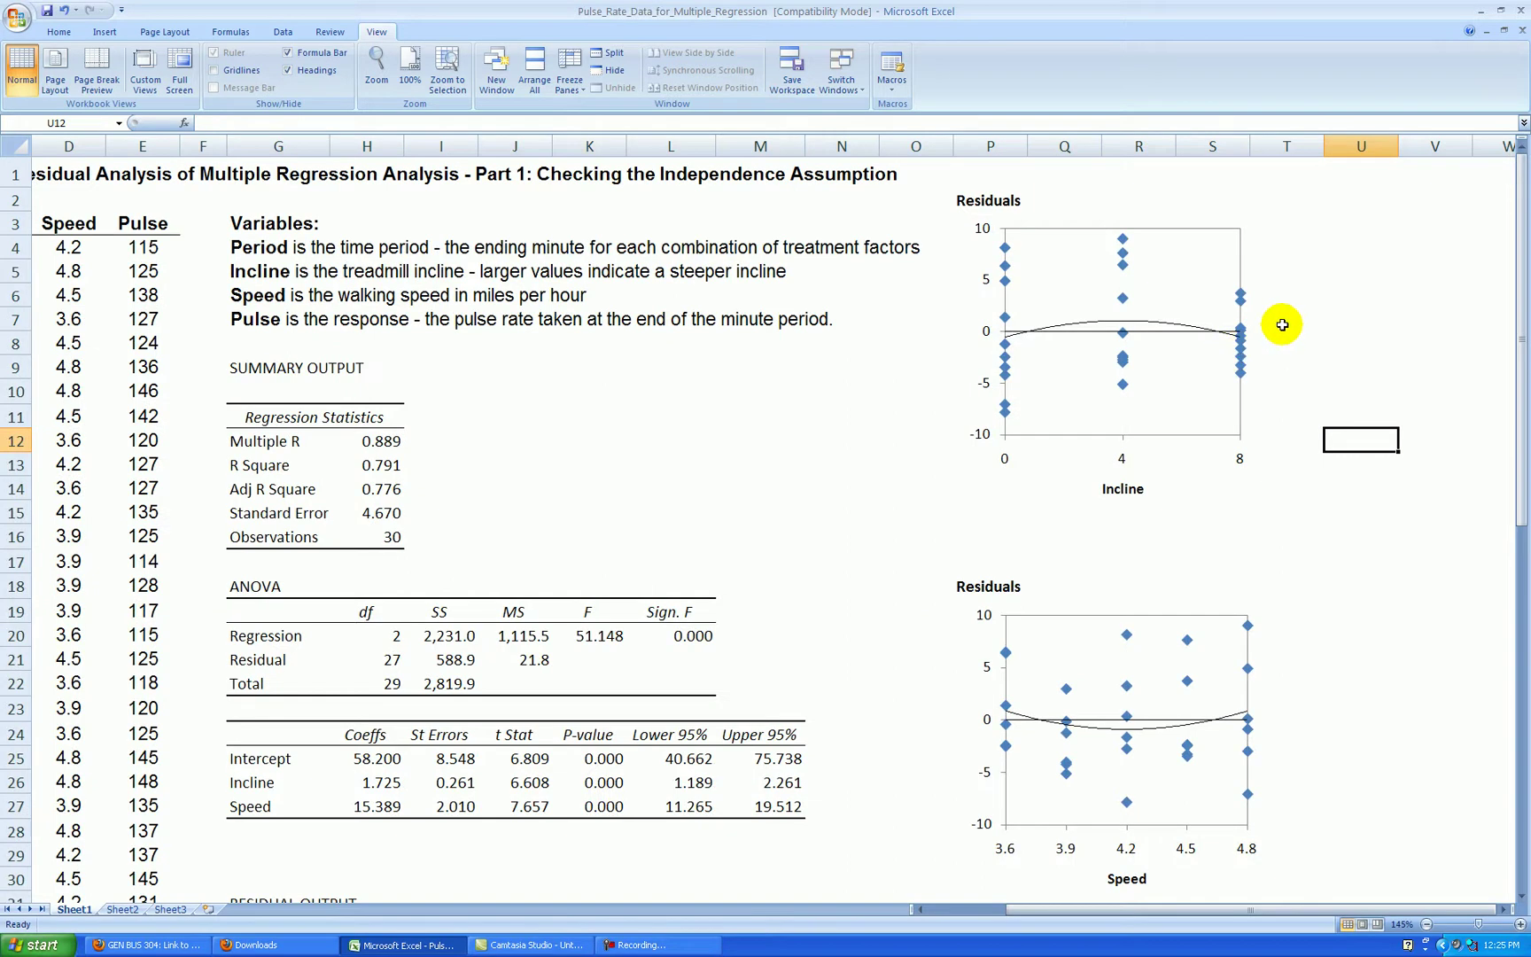